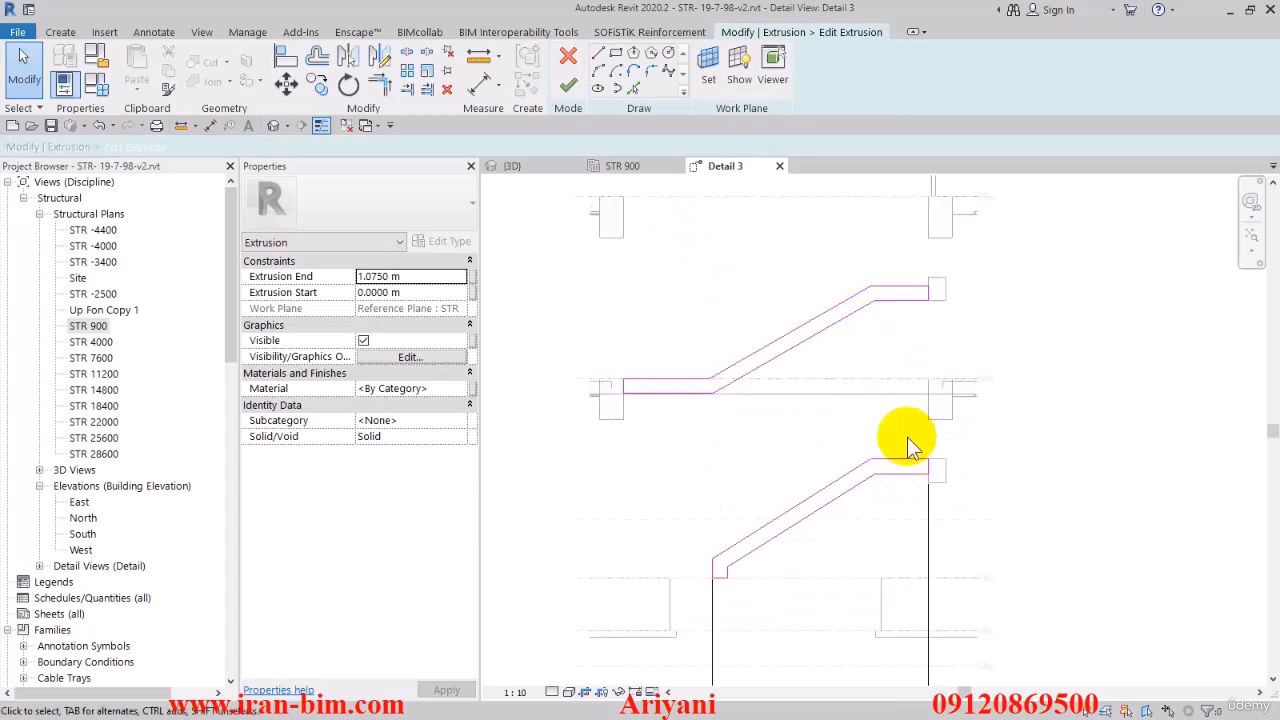
Move the lower flight's three landing sketch lines down to align with the underside of the adjoining beam.
scroll(884, 492, up, 2)
mouse_move(819, 368)
mouse_down()
mouse_move(880, 437)
mouse_move(995, 527)
mouse_up()
scroll(980, 523, up, 2)
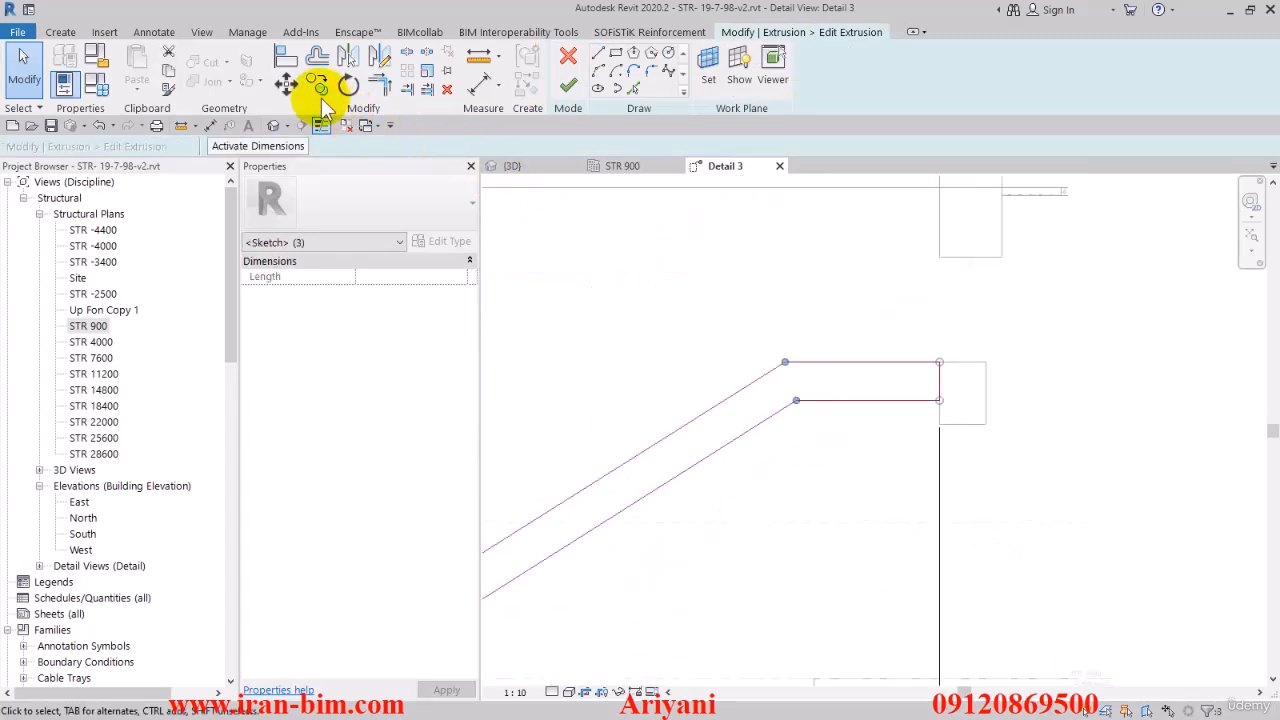
click(286, 85)
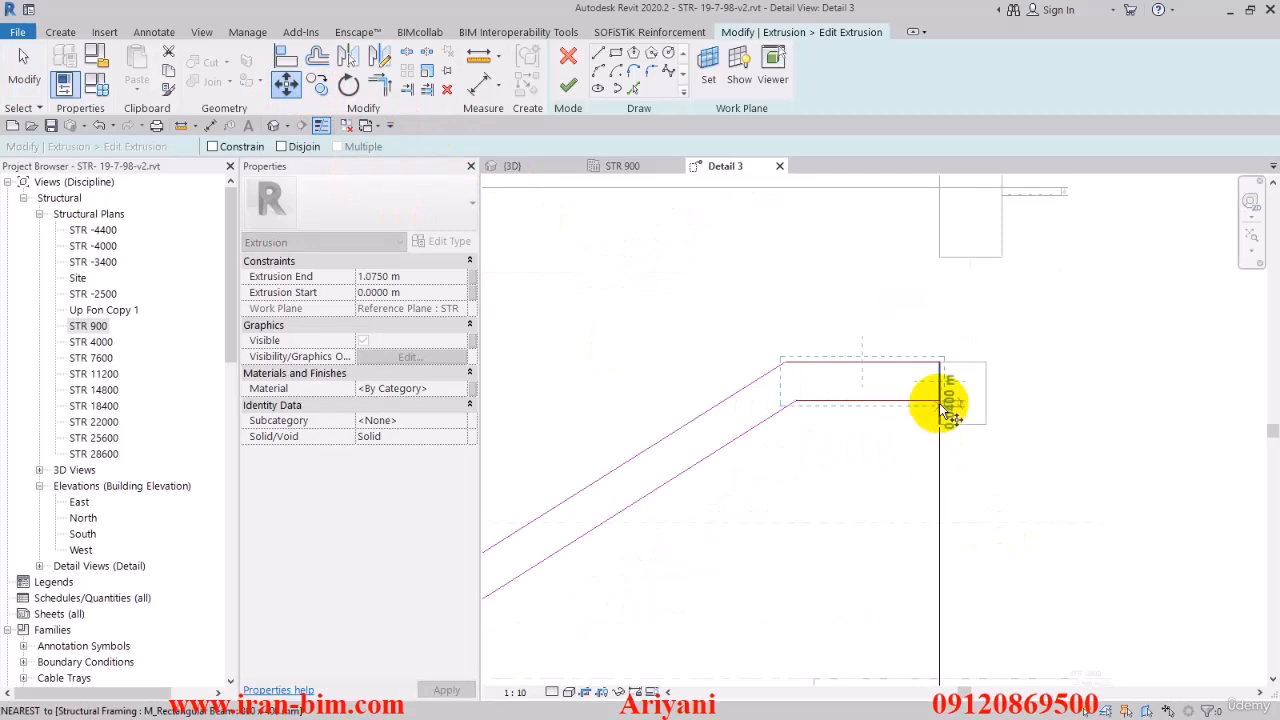
click(940, 400)
click(940, 420)
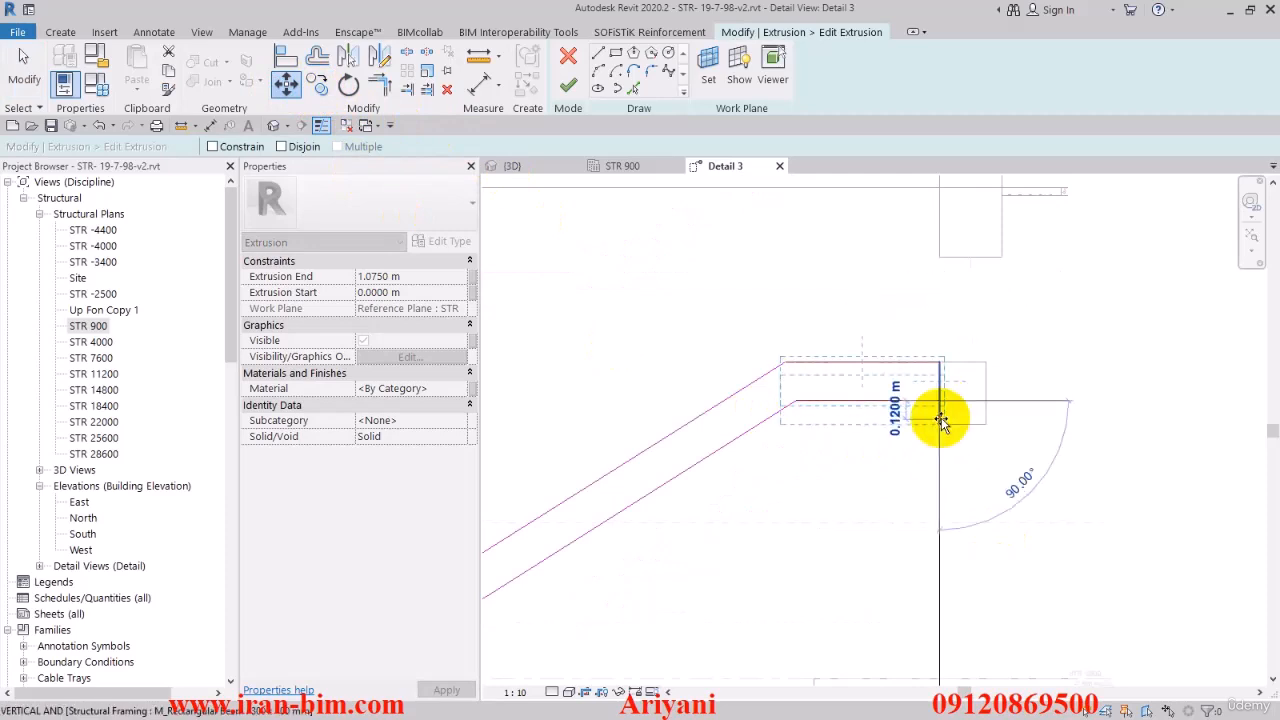
click(810, 482)
Finish editing the stair extrusion's sketch and clear the selection.
scroll(832, 463, down, 3)
middle_drag(807, 380, 827, 338)
click(568, 85)
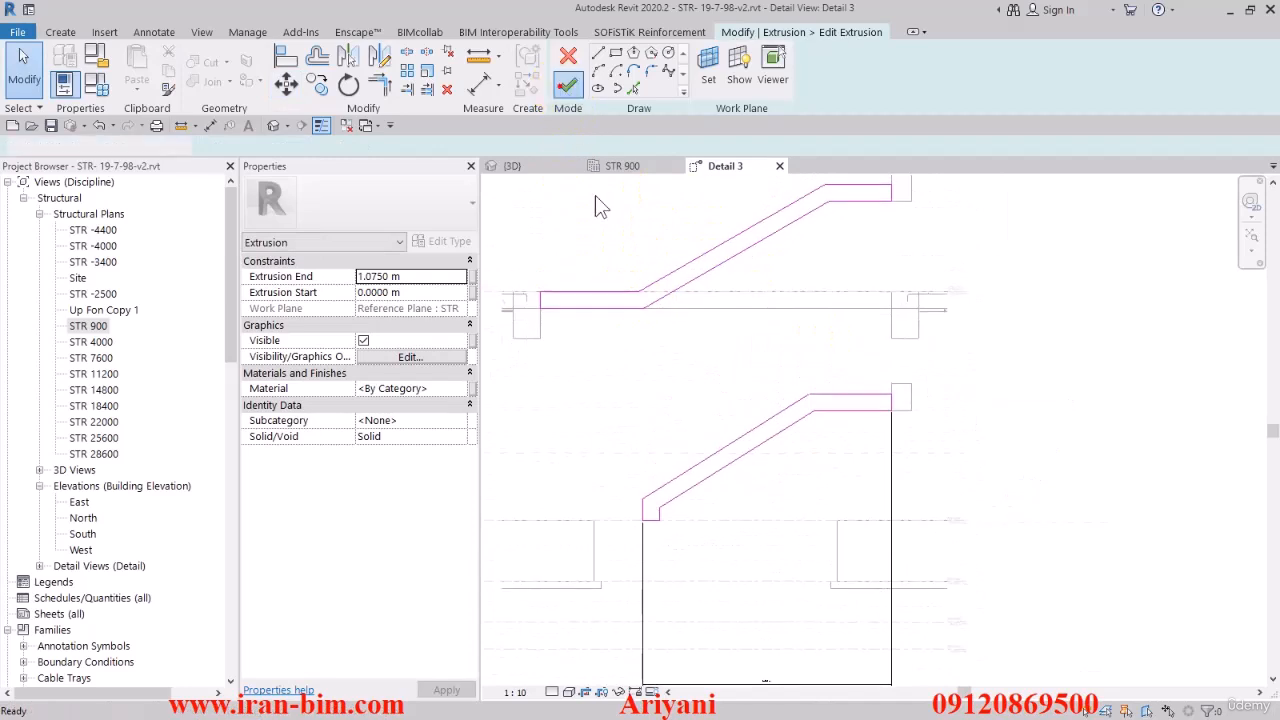
click(615, 403)
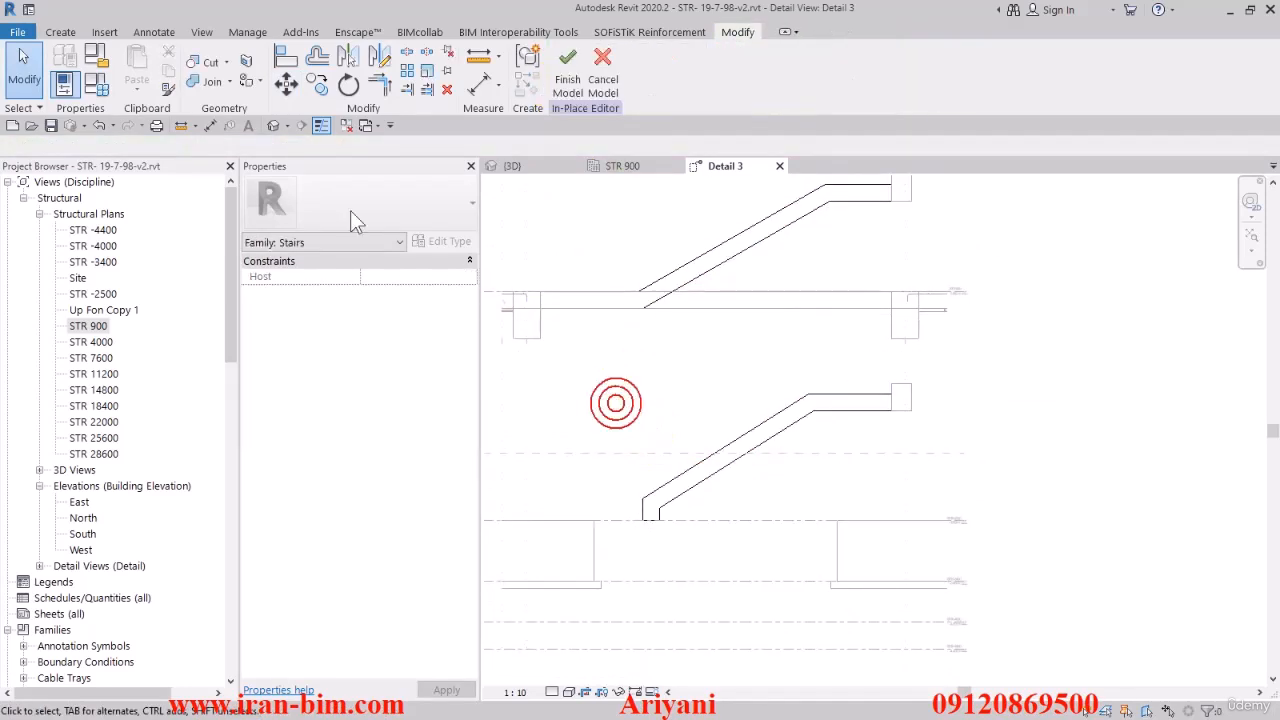
Start a new in-place extrusion with its work plane set to Reference Plane : STR-2.
click(60, 31)
click(150, 62)
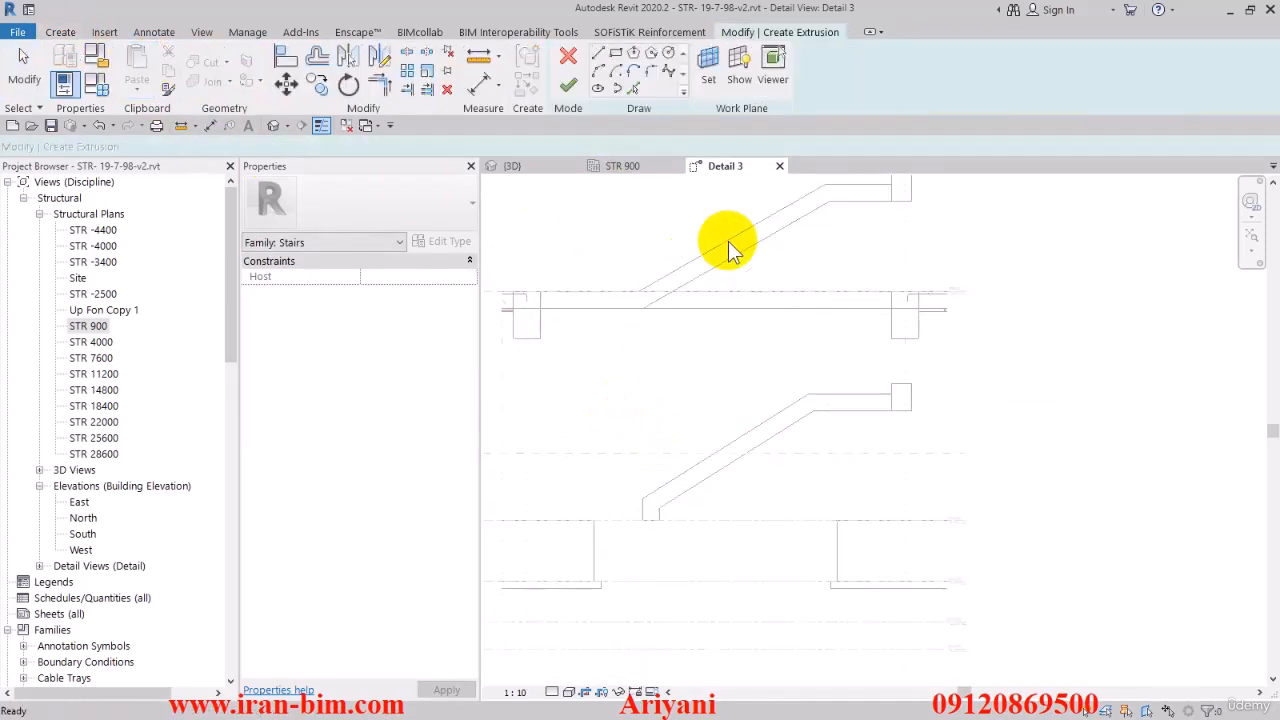
click(706, 78)
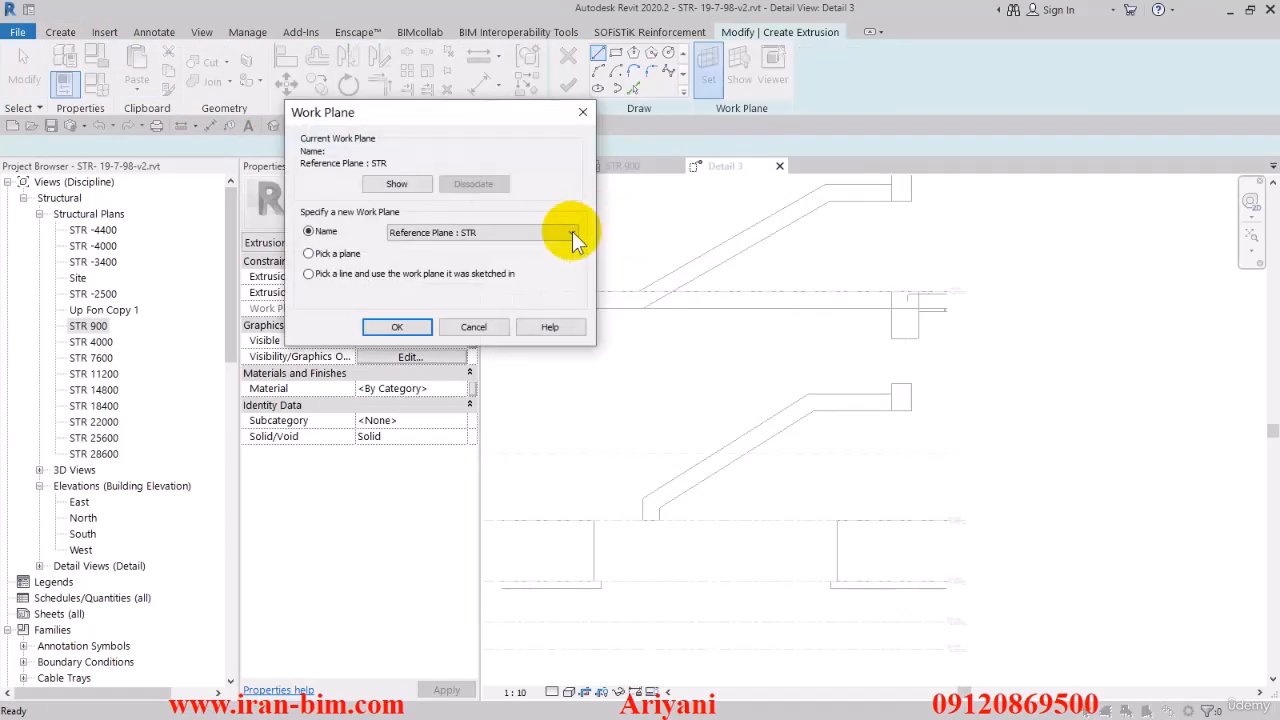
click(572, 231)
click(492, 527)
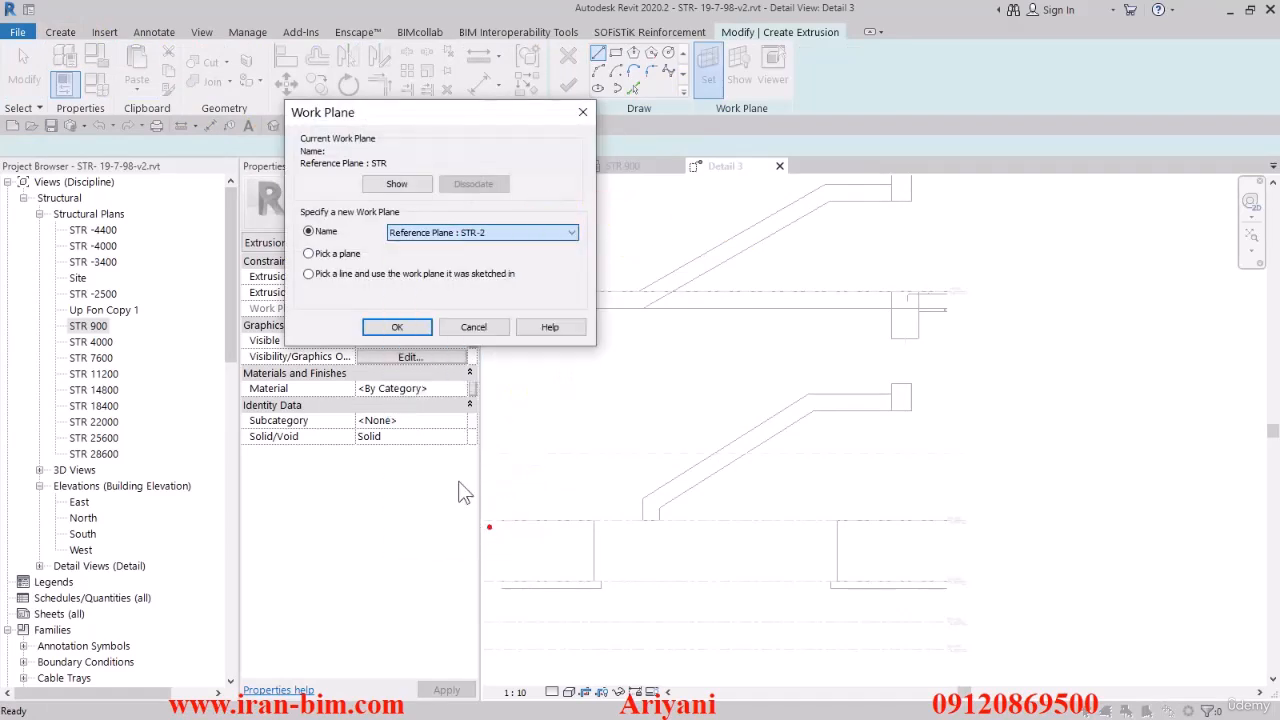
click(397, 327)
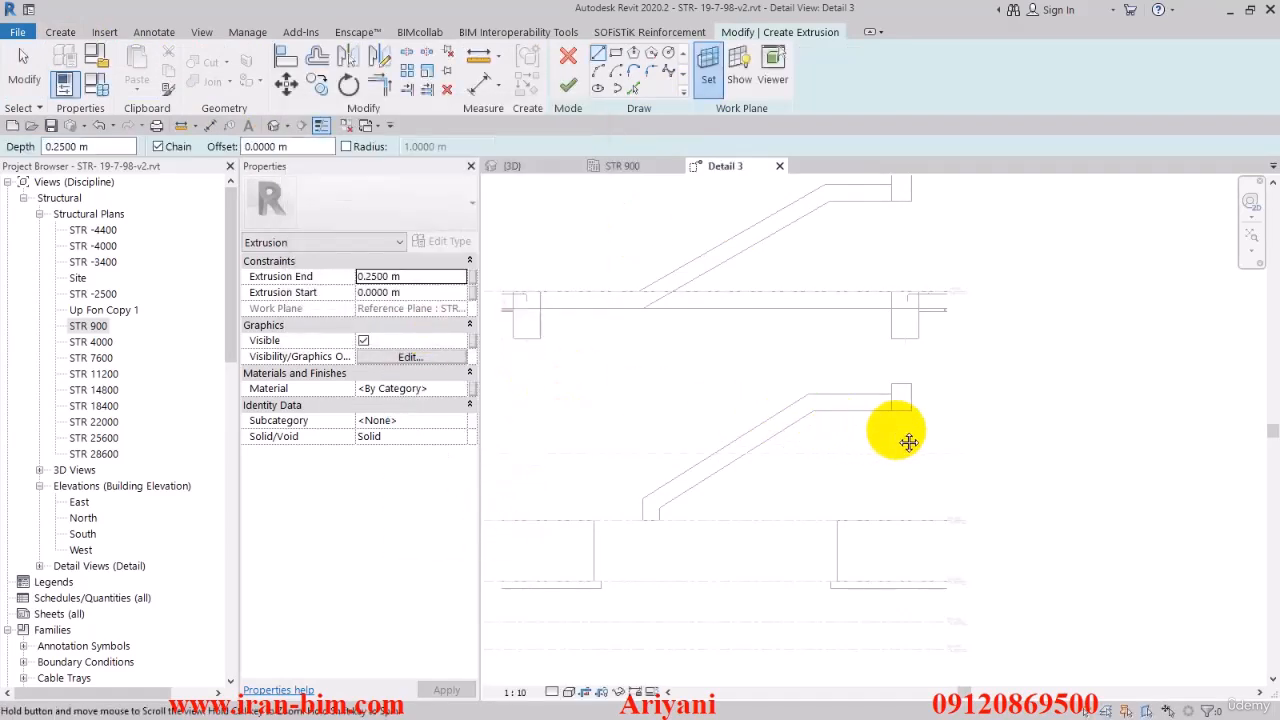
Sketch a 1.282 m horizontal soffit line from the lower corner of the intermediate landing beam toward the flight.
click(903, 410)
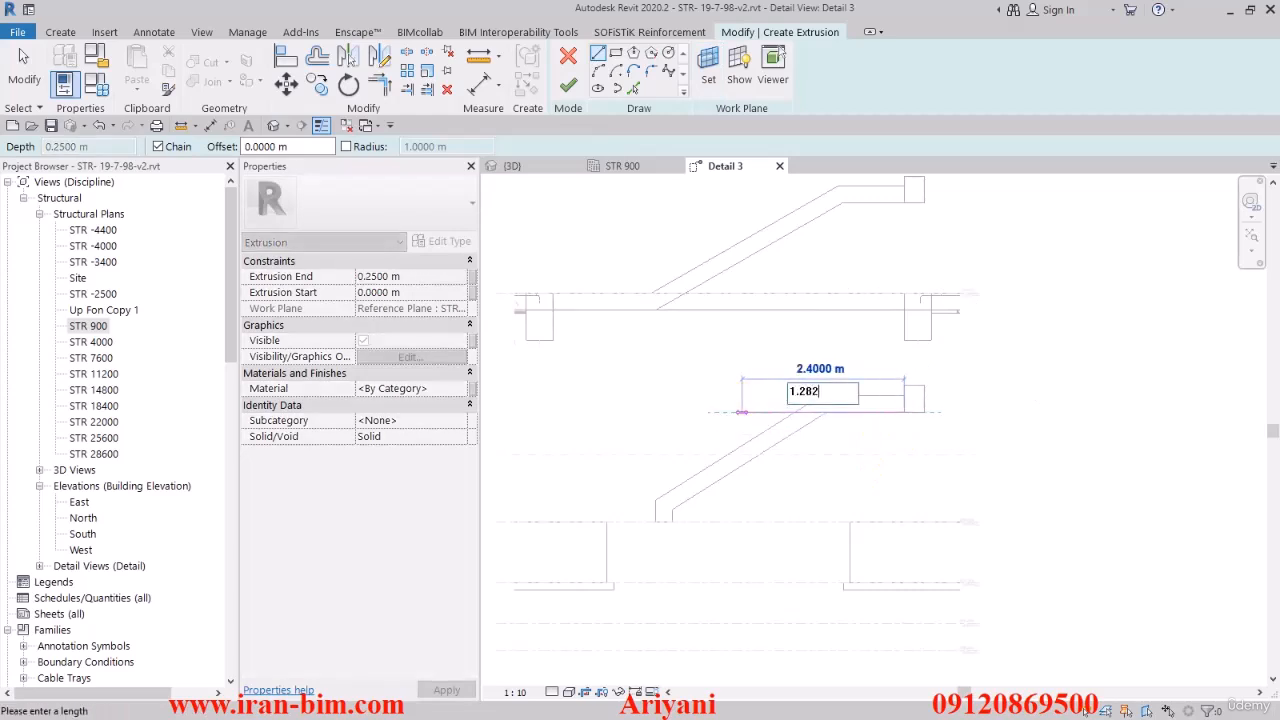
key(Return)
right_click(737, 403)
click(782, 409)
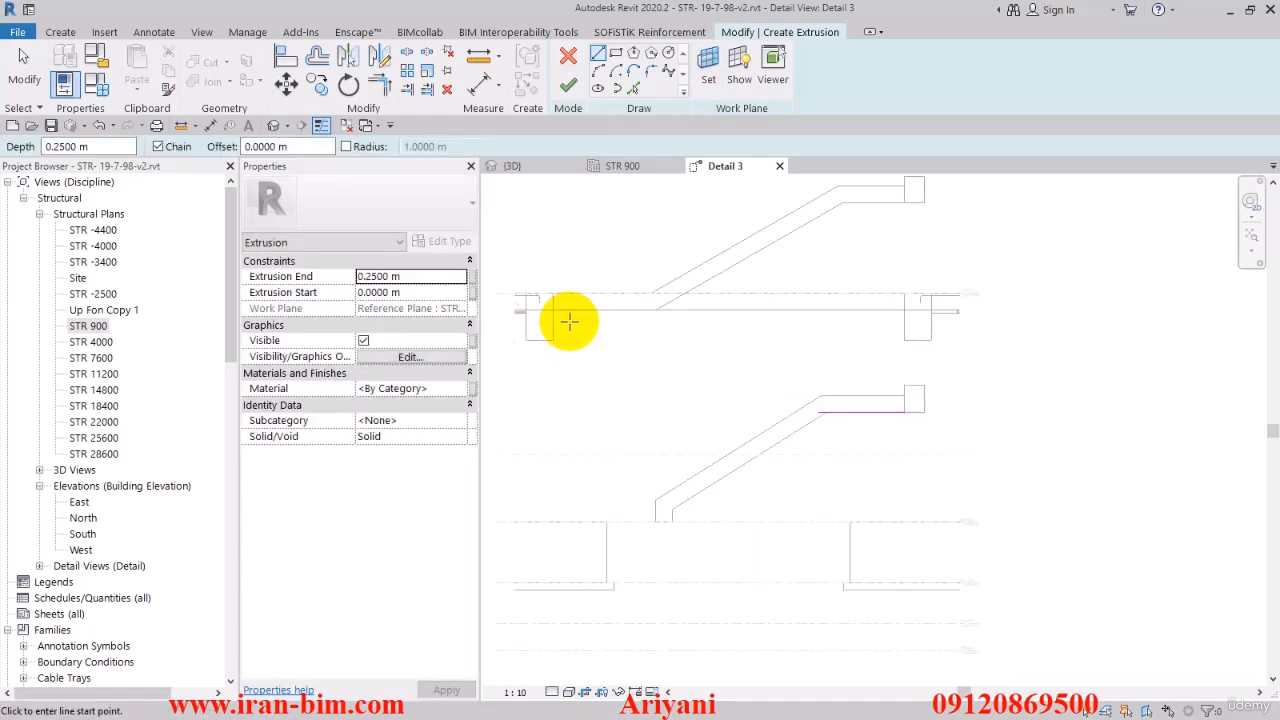
Sketch a 1.271 m horizontal soffit line from the floor beam's face and connect it to the lower soffit line with a slope.
middle_drag(569, 328, 572, 360)
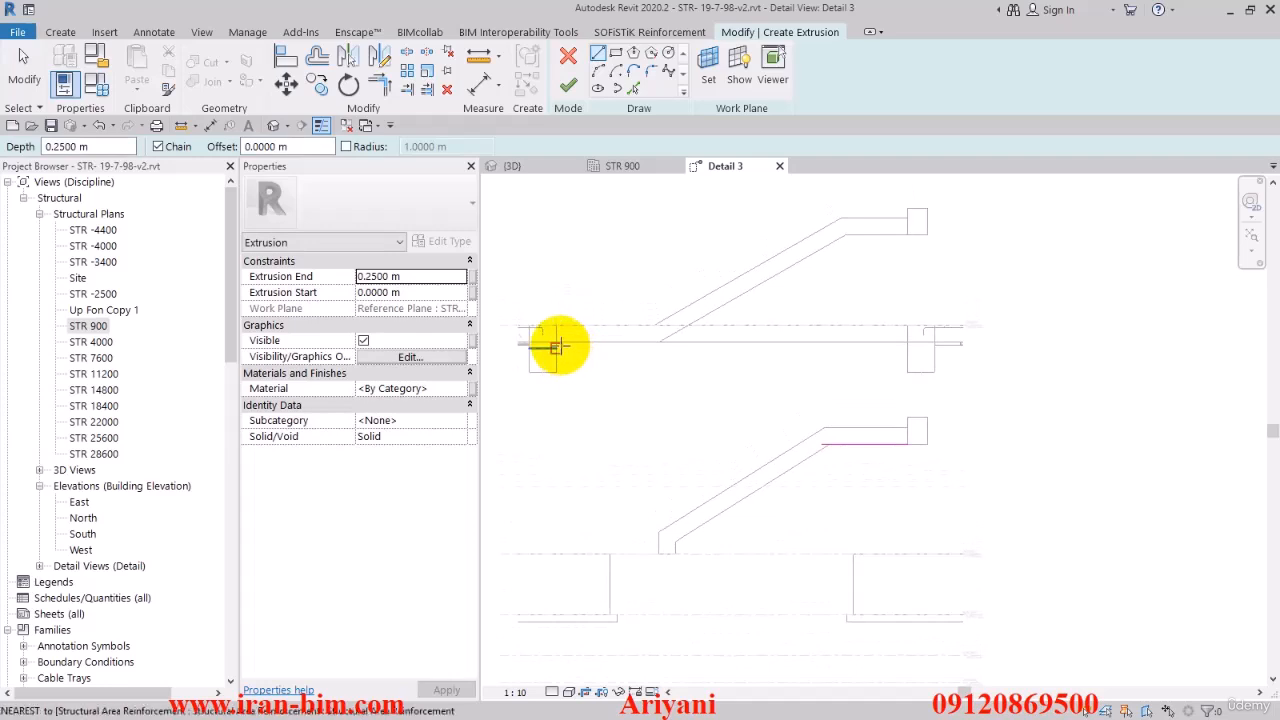
click(557, 342)
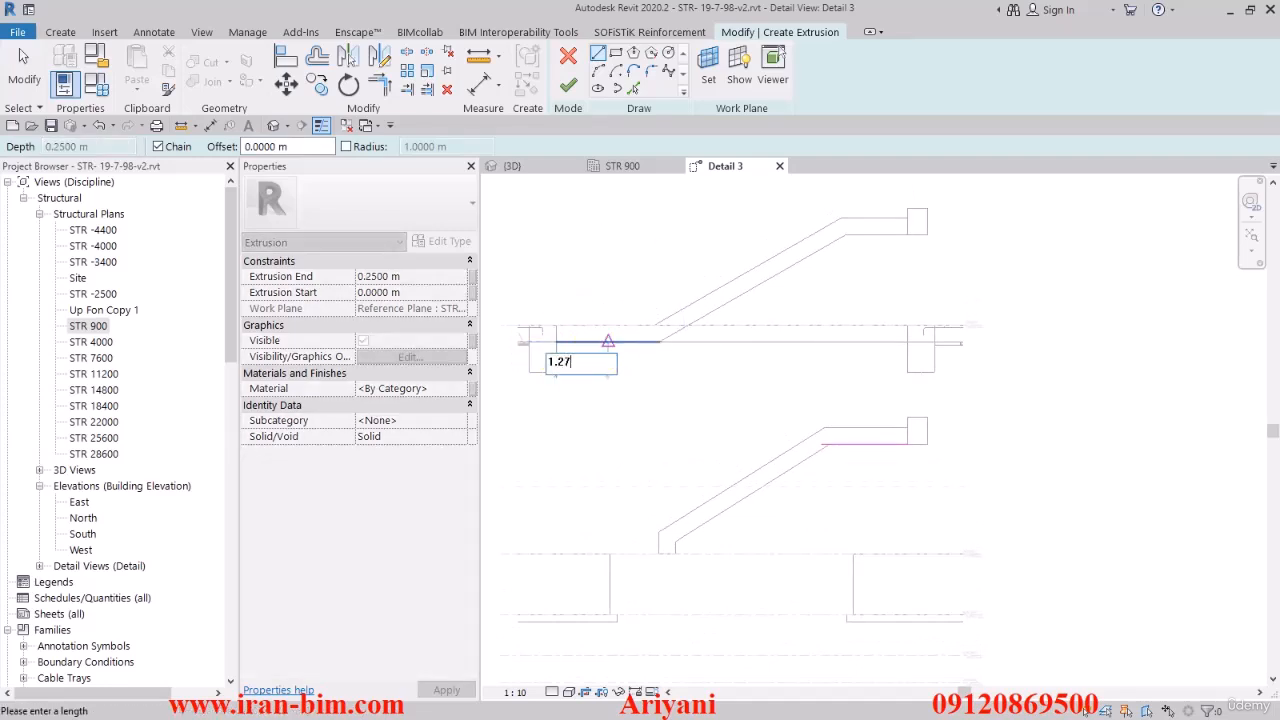
key(Return)
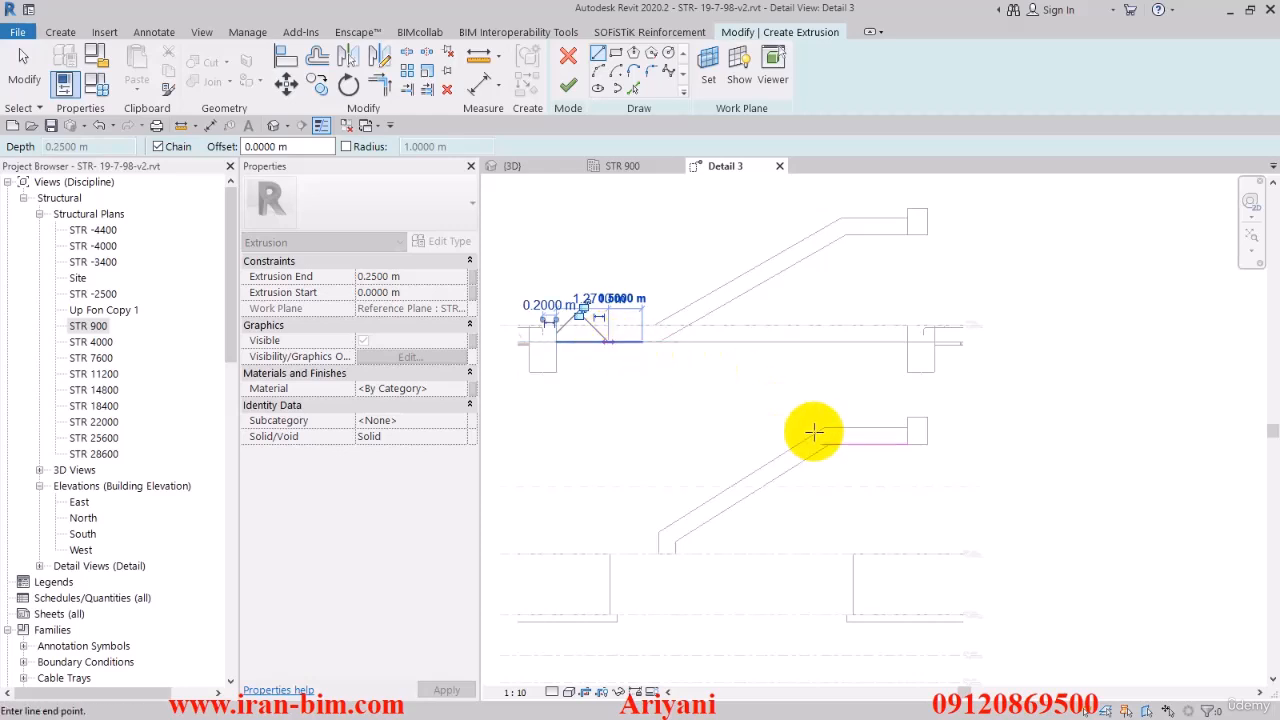
click(821, 443)
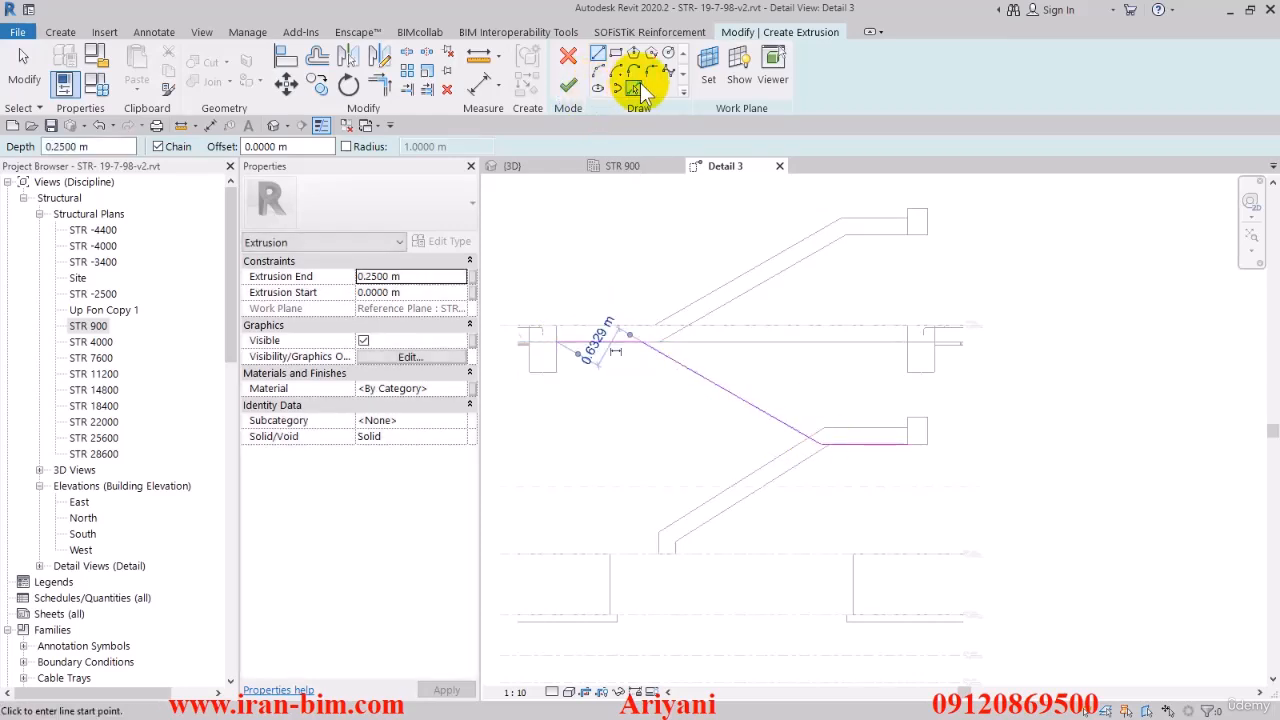
Offset the sloped and both horizontal soffit lines upward by 0.25 m with Pick Lines.
click(633, 88)
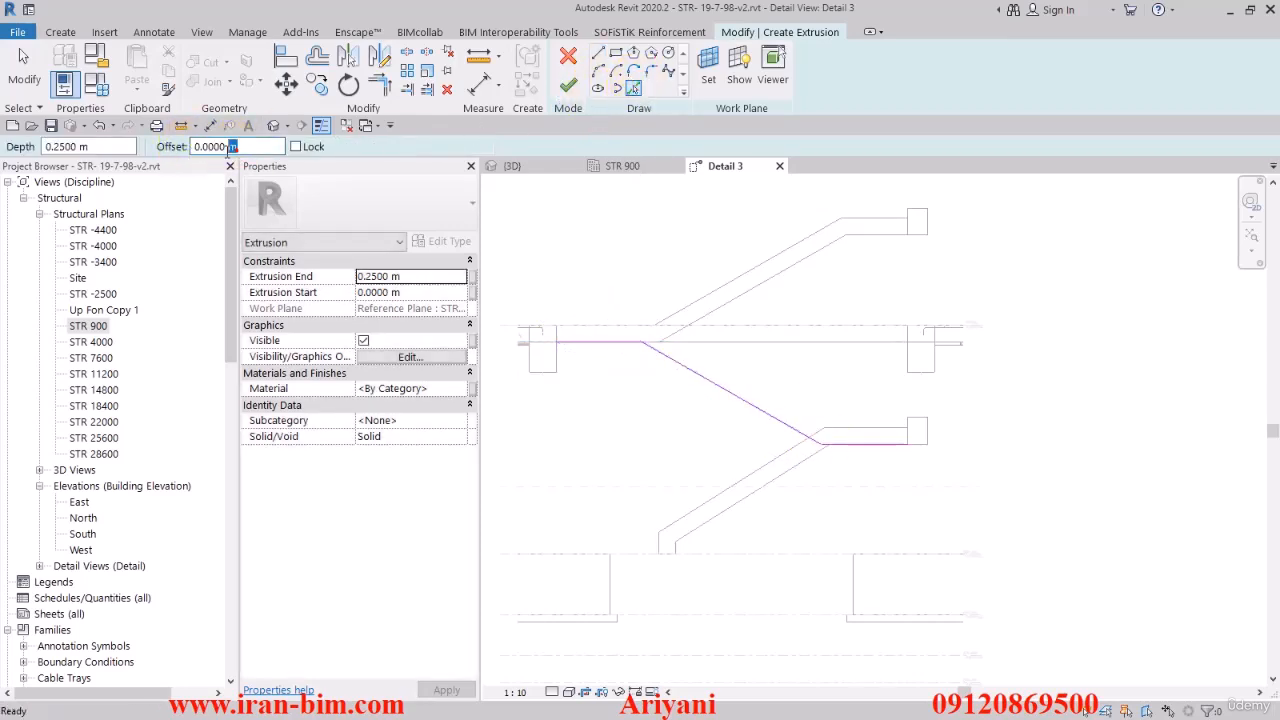
key(Return)
text(3)
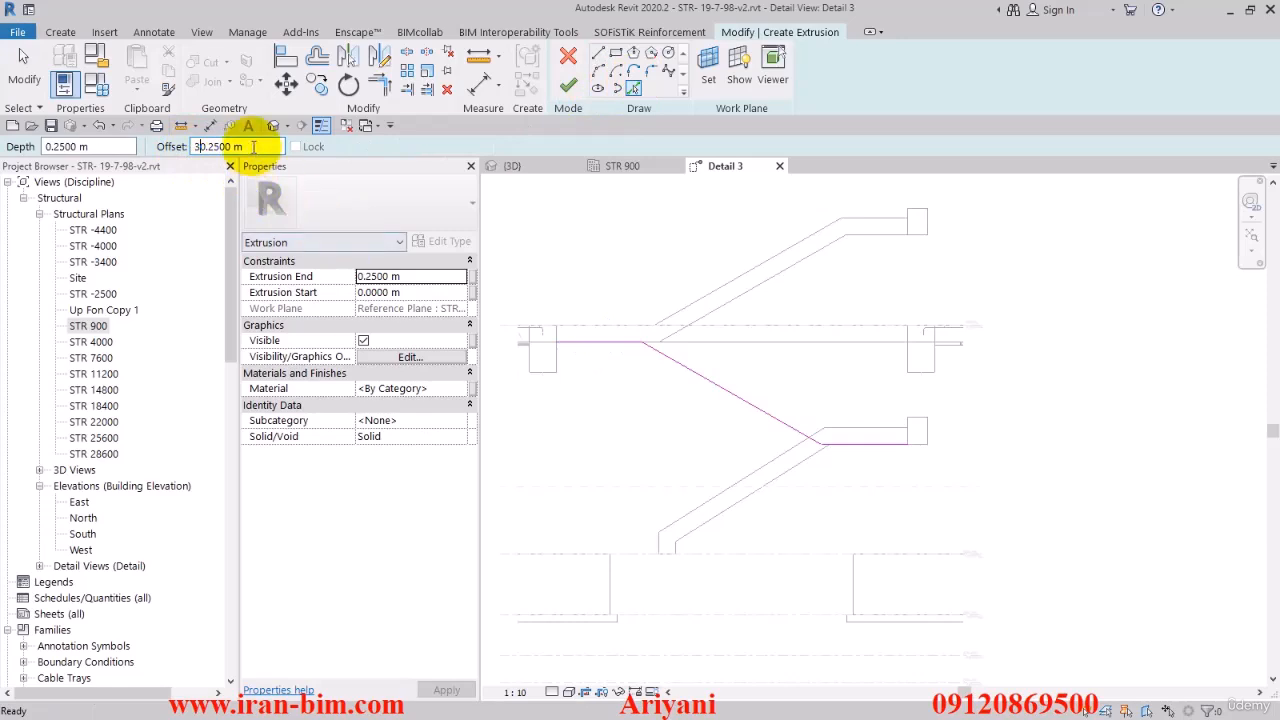
text(0.2)
key(Return)
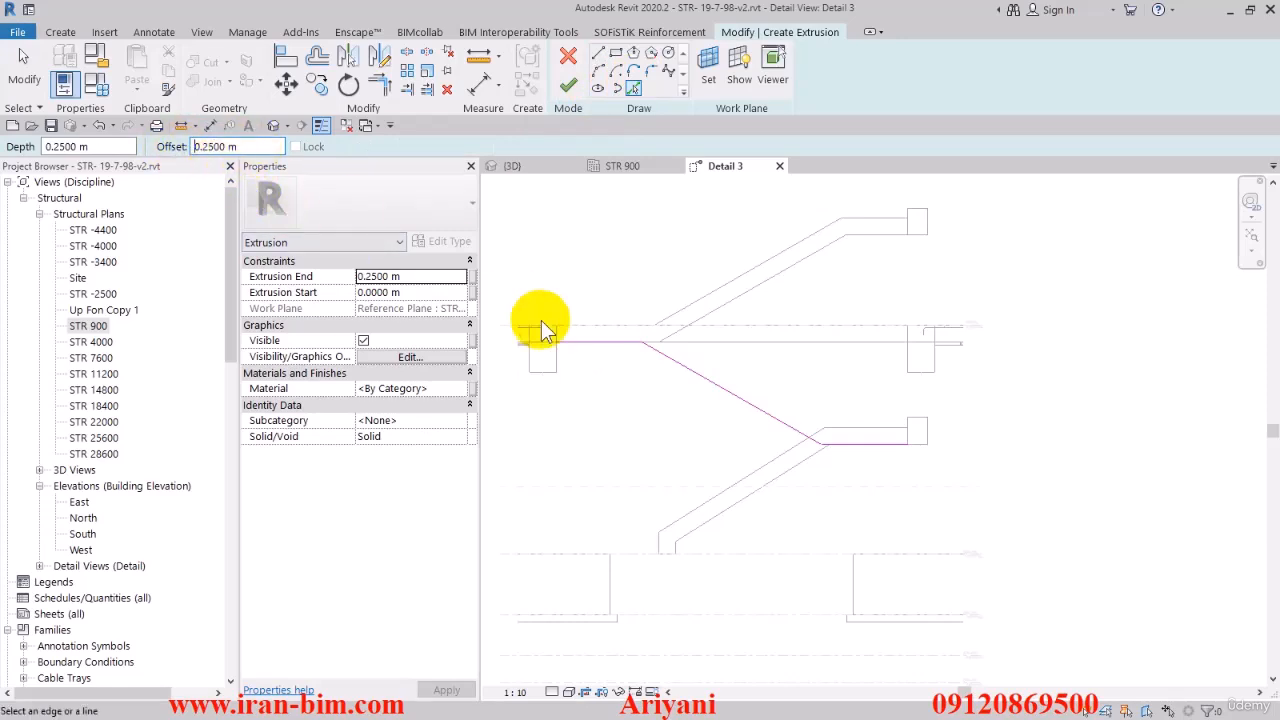
click(703, 385)
scroll(862, 442, up, 1)
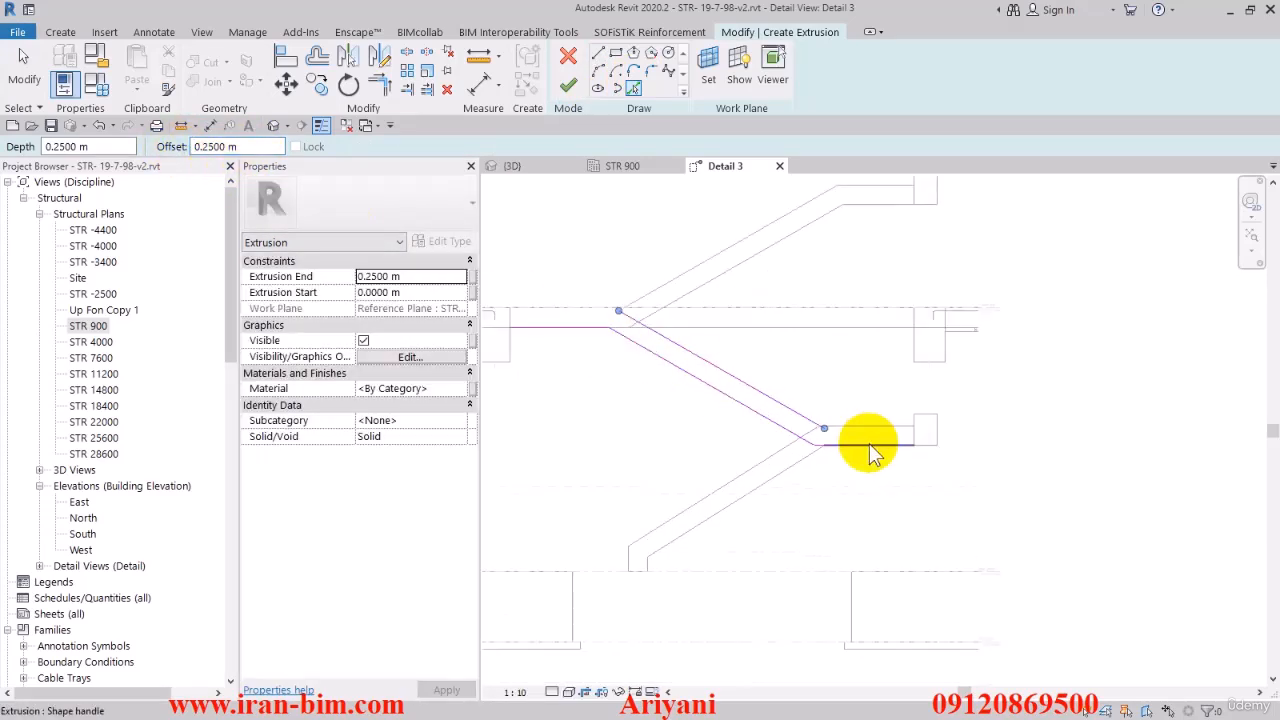
click(544, 323)
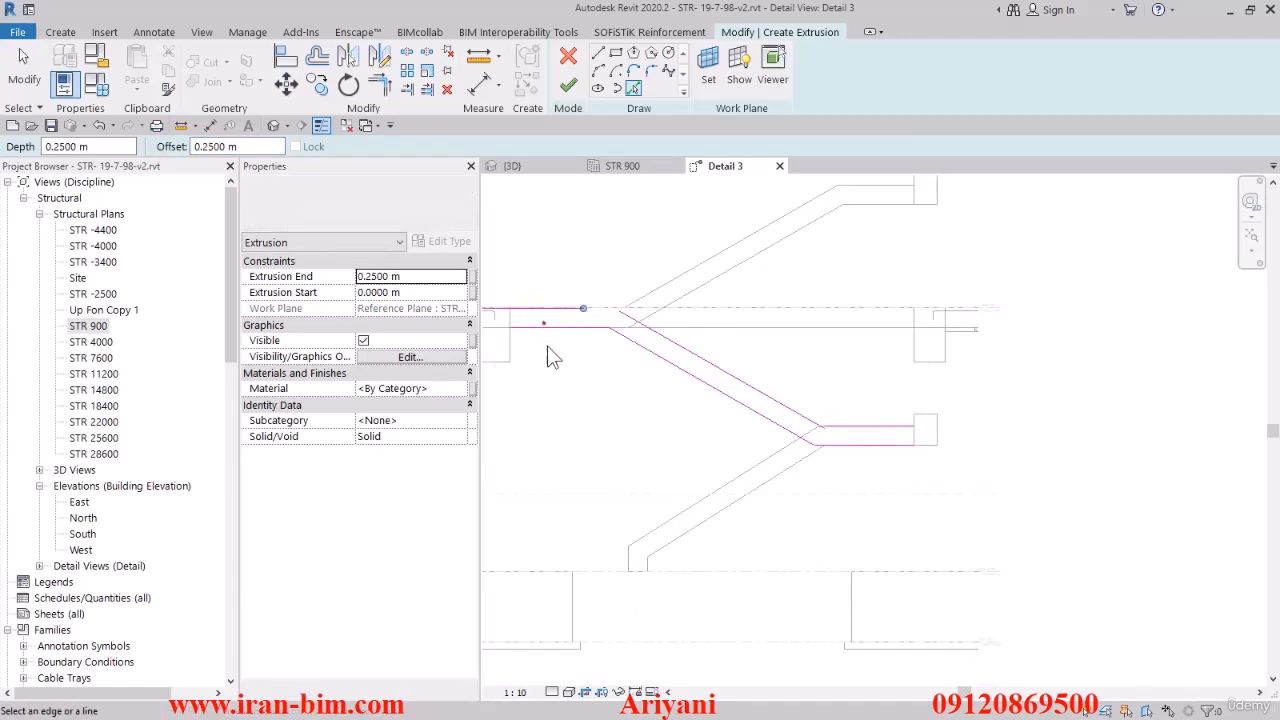
Reset the pick offset to 0 and add end lines along both beam faces.
click(213, 152)
key(Return)
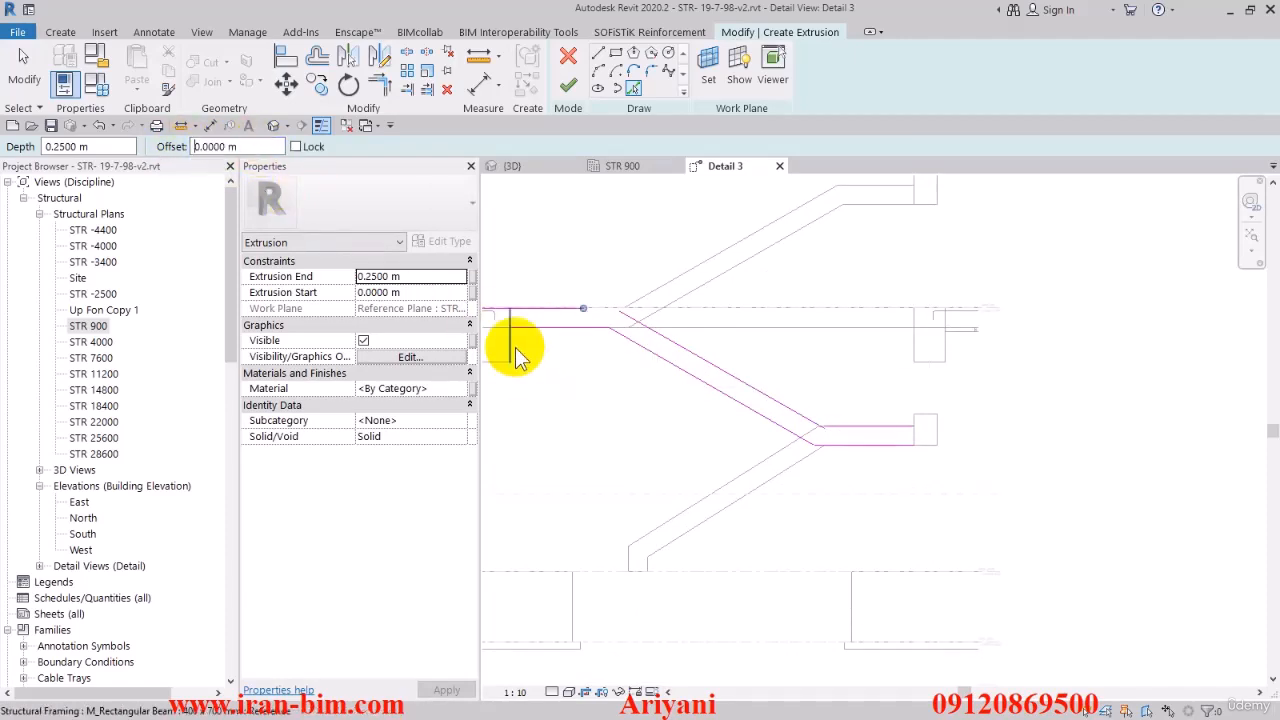
click(512, 347)
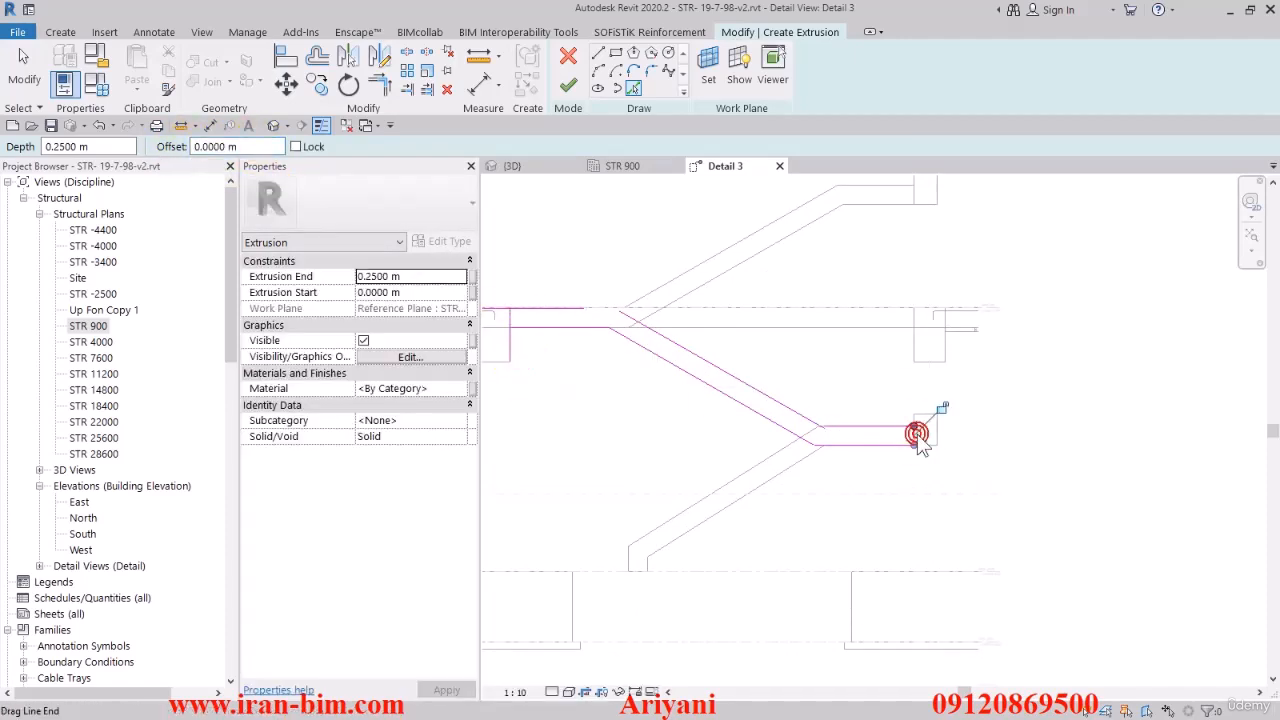
Trim or extend the upper sloped line to meet the top lines of both landings as corners.
key(t)
key(r)
scroll(920, 437, up, 2)
middle_drag(723, 397, 800, 423)
click(787, 420)
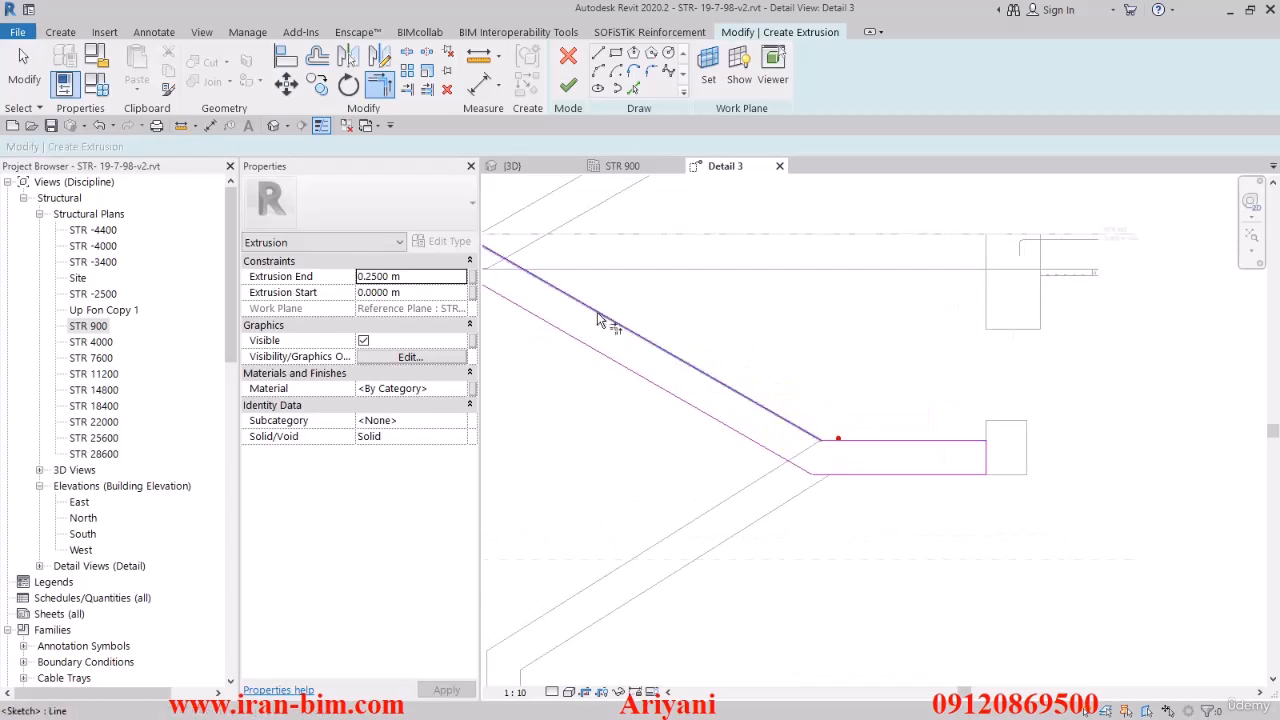
middle_drag(597, 320, 767, 416)
scroll(767, 440, up, 2)
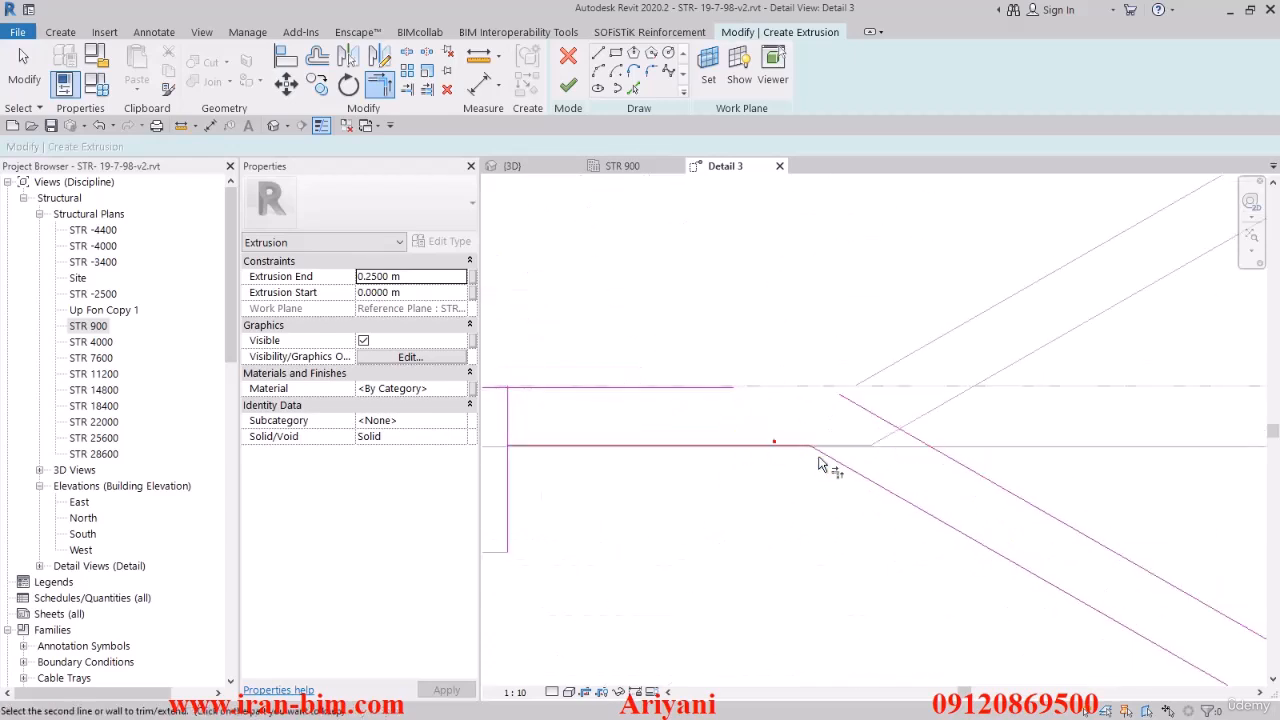
click(803, 445)
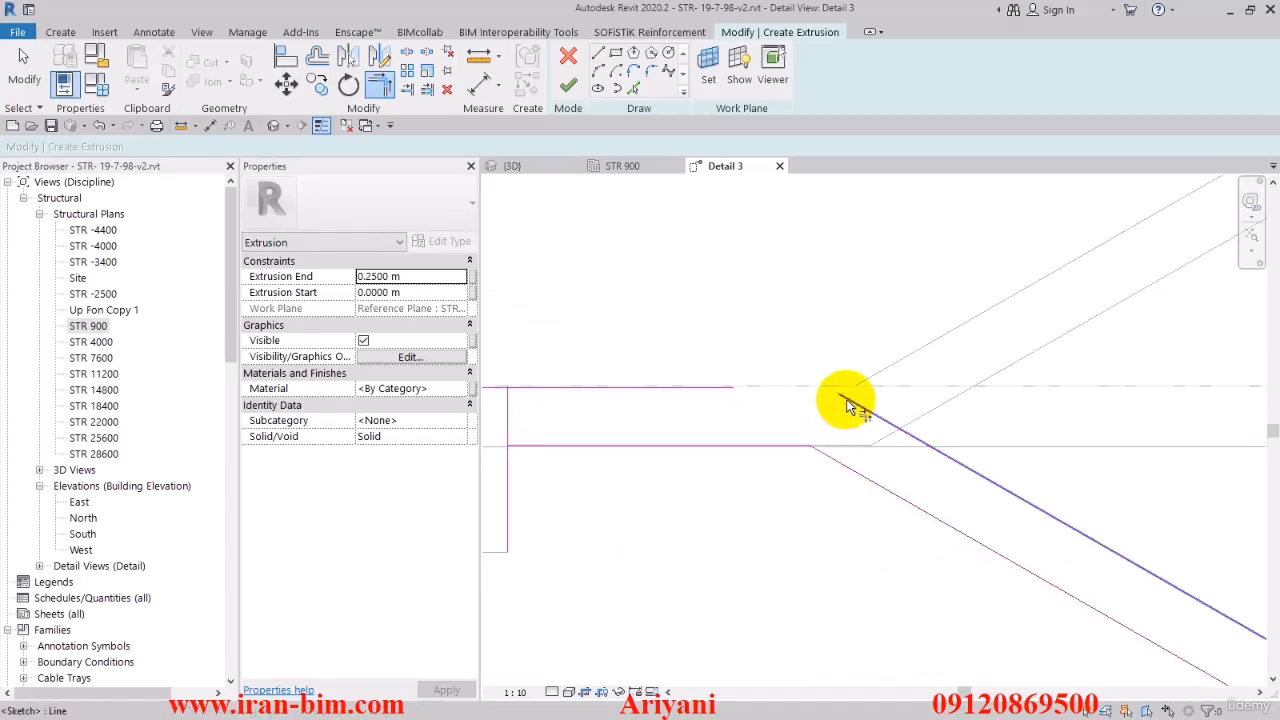
click(846, 402)
Trim the floor beam end line to corners with the upper landing's top and bottom lines.
middle_drag(605, 414, 690, 398)
scroll(690, 398, up, 1)
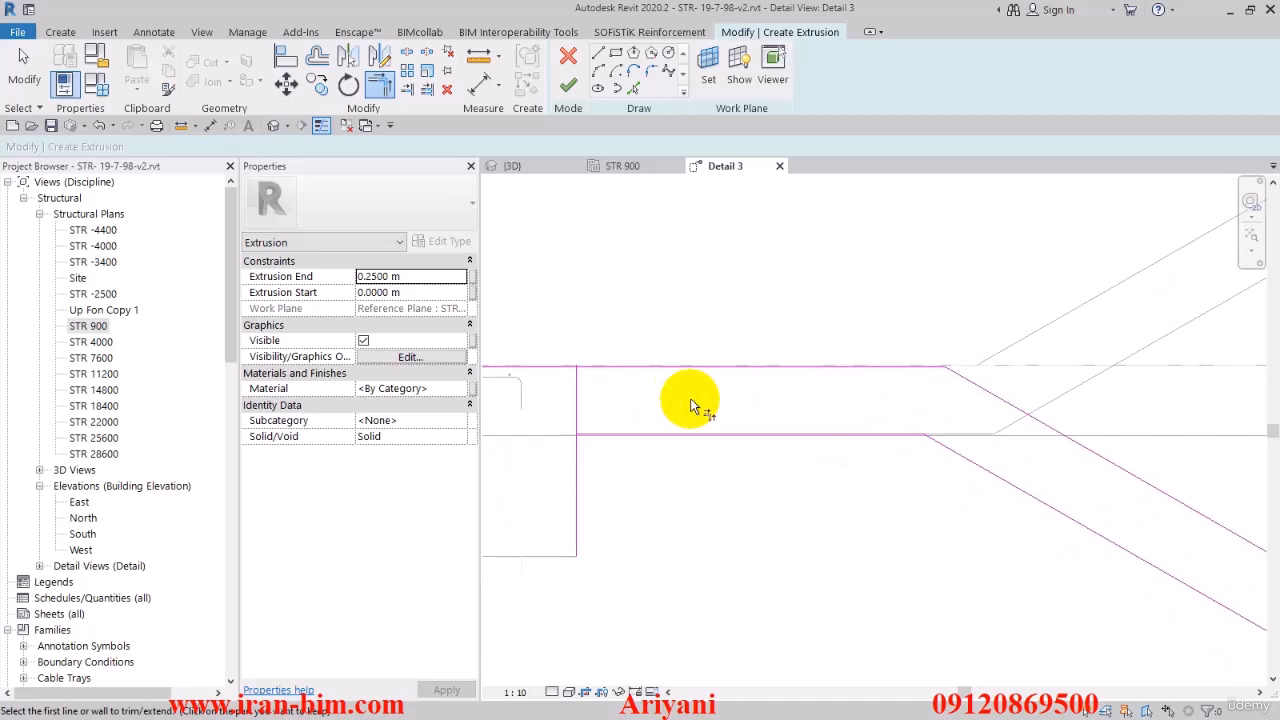
click(586, 414)
click(598, 367)
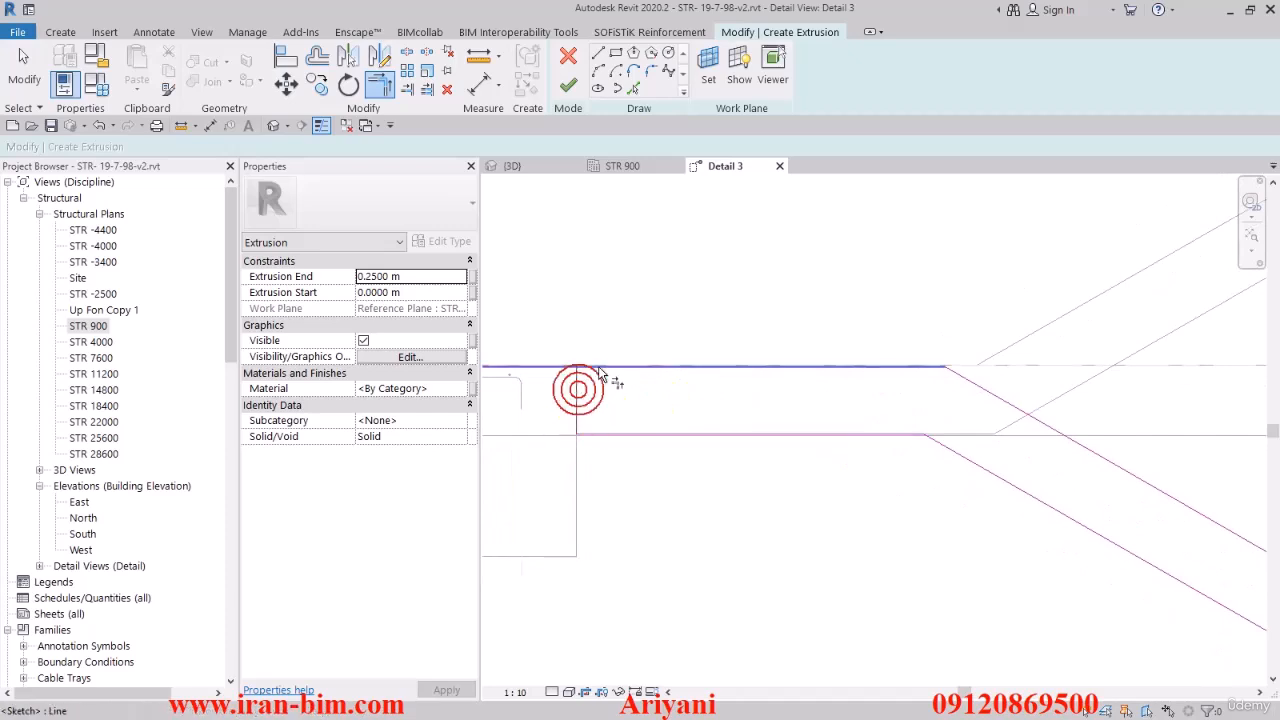
scroll(590, 449, up, 3)
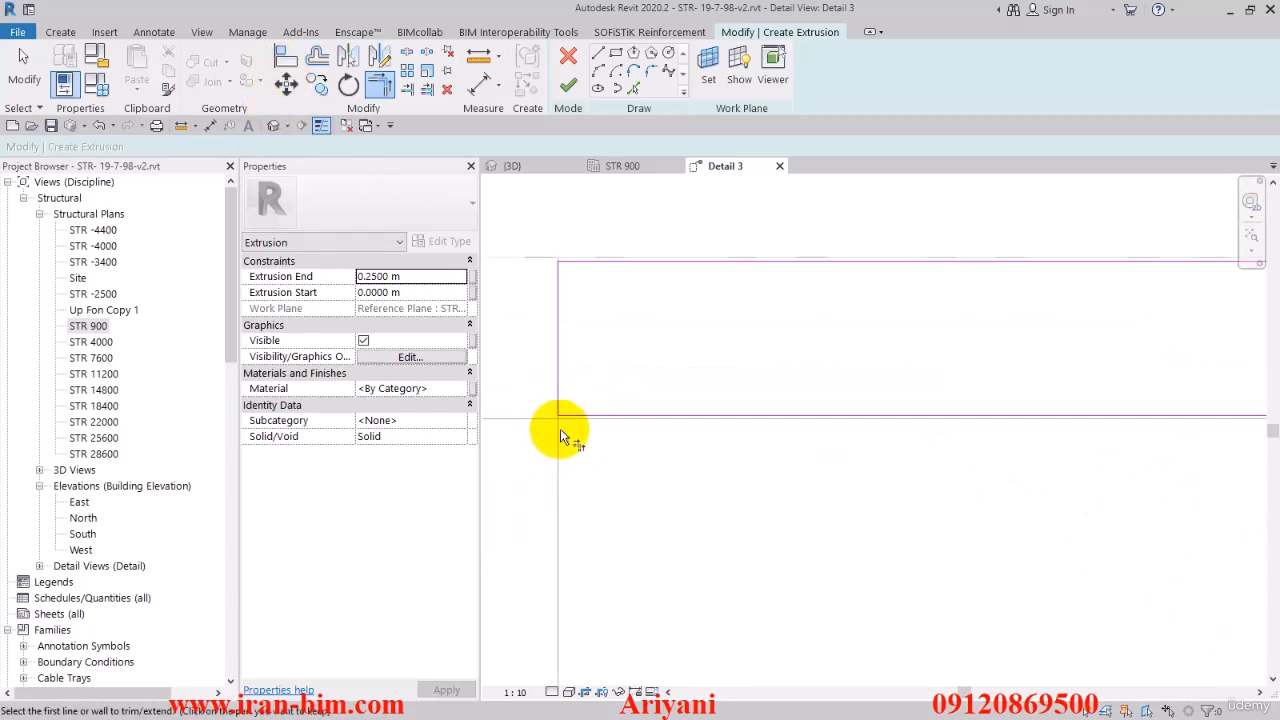
scroll(586, 422, up, 2)
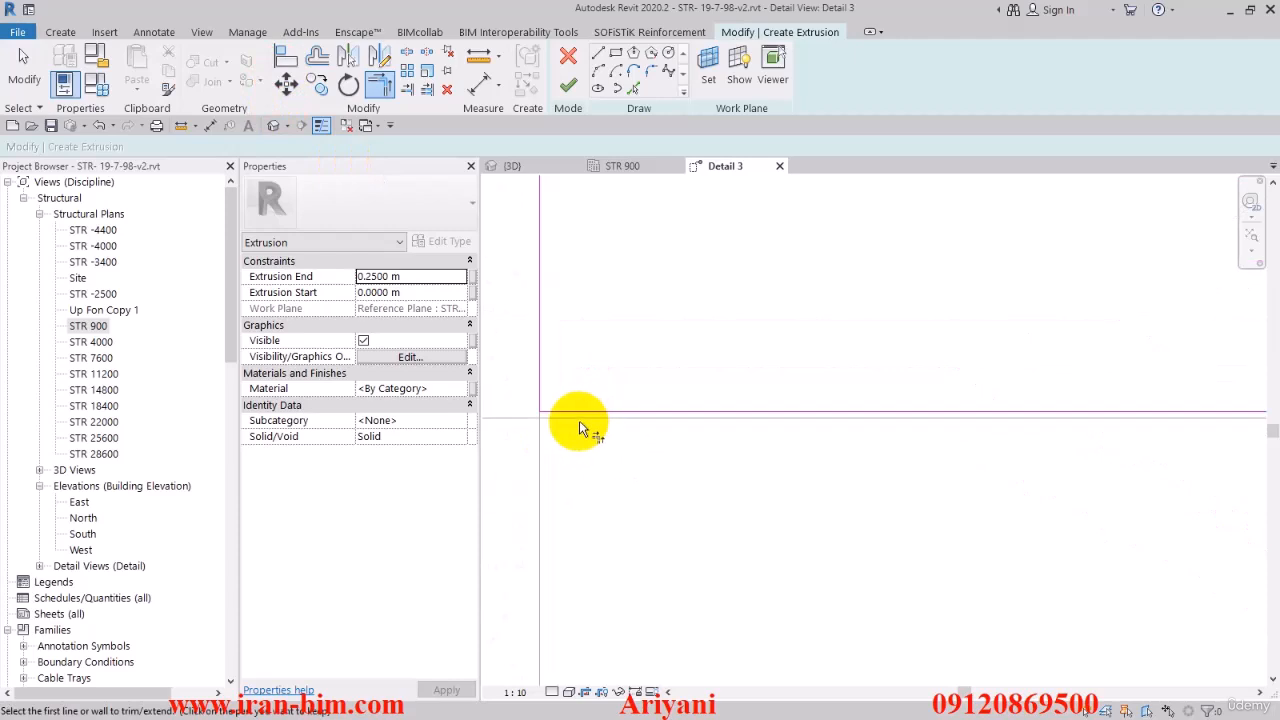
Place an aligned dimension between the upper landing's top and bottom sketch lines.
click(24, 65)
scroll(729, 466, down, 2)
click(704, 432)
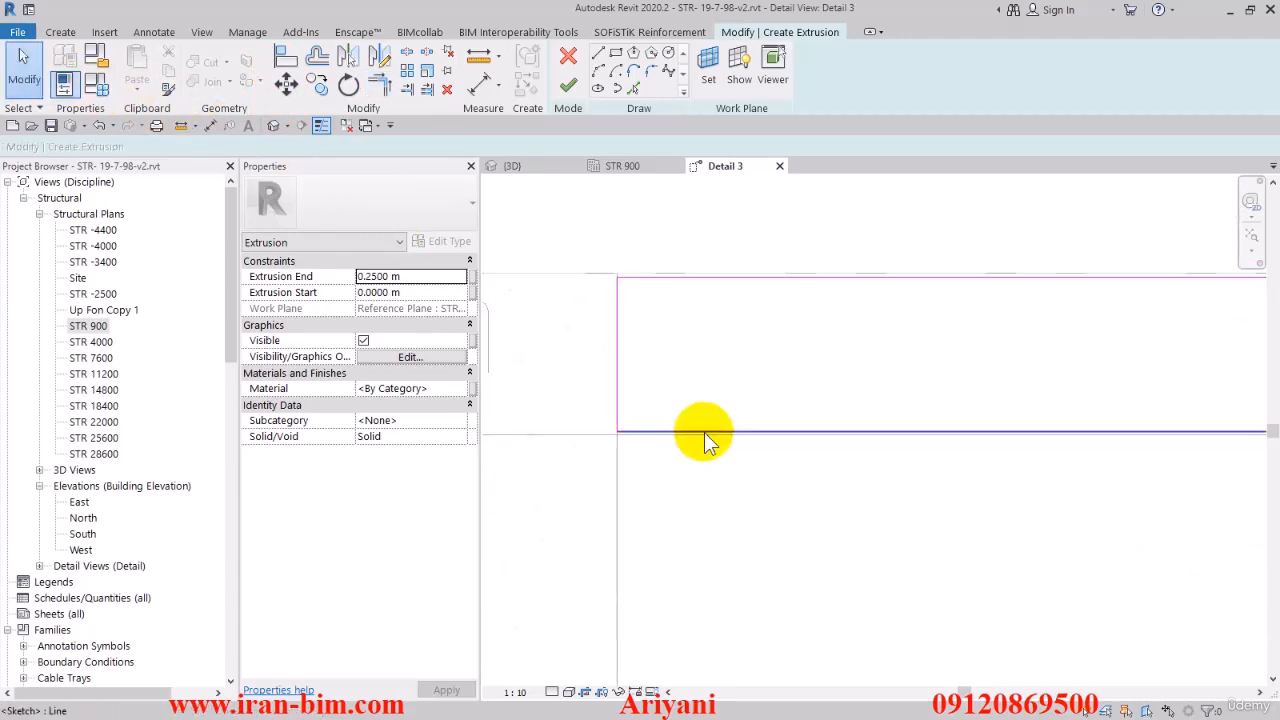
scroll(886, 486, down, 2)
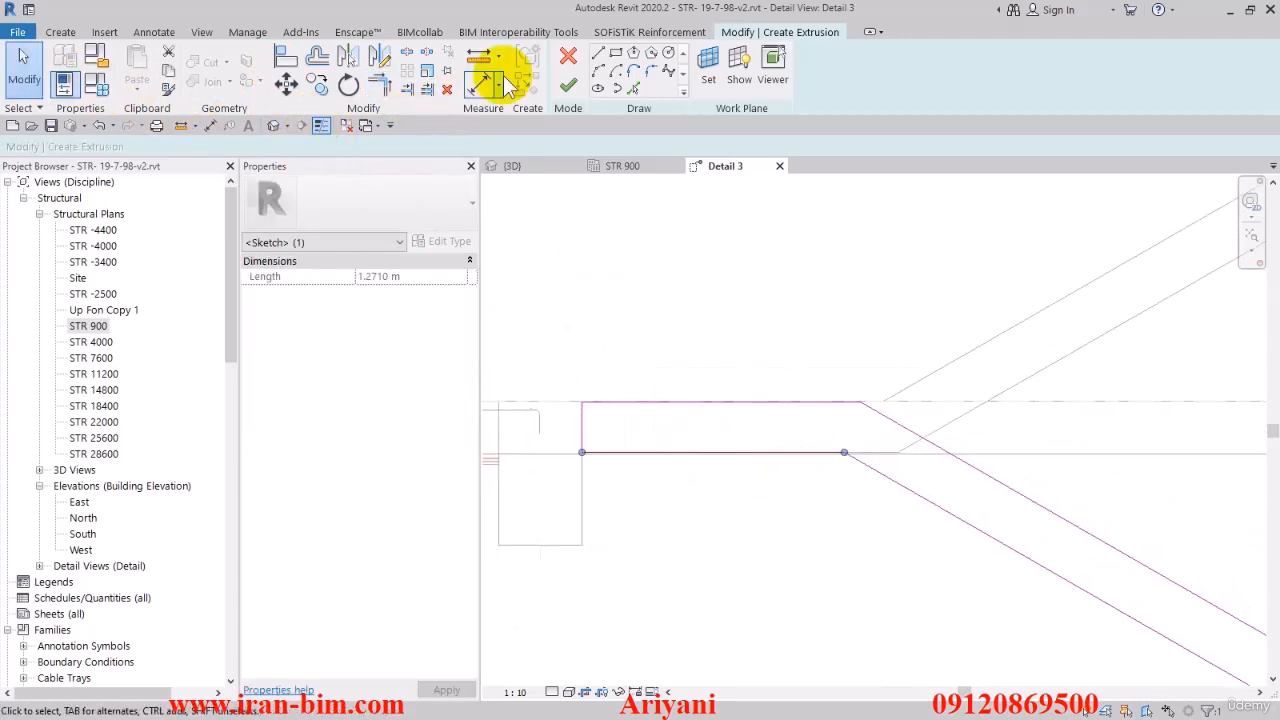
click(480, 88)
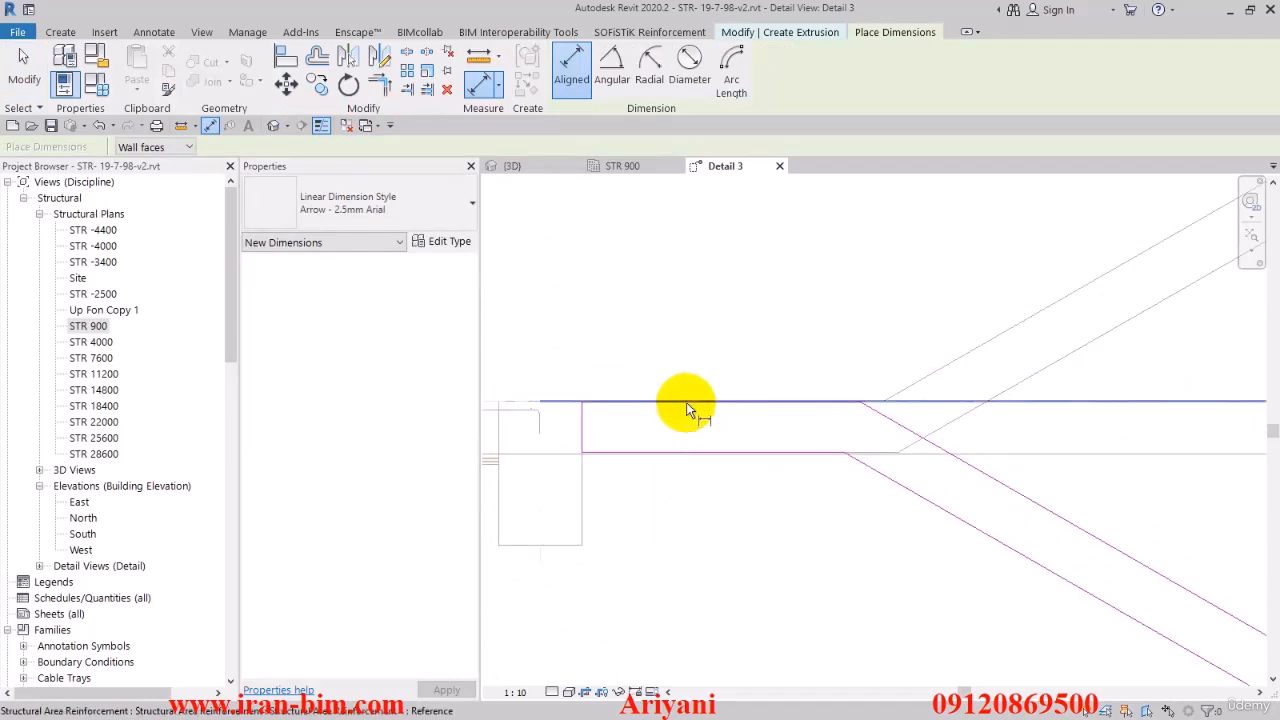
click(686, 402)
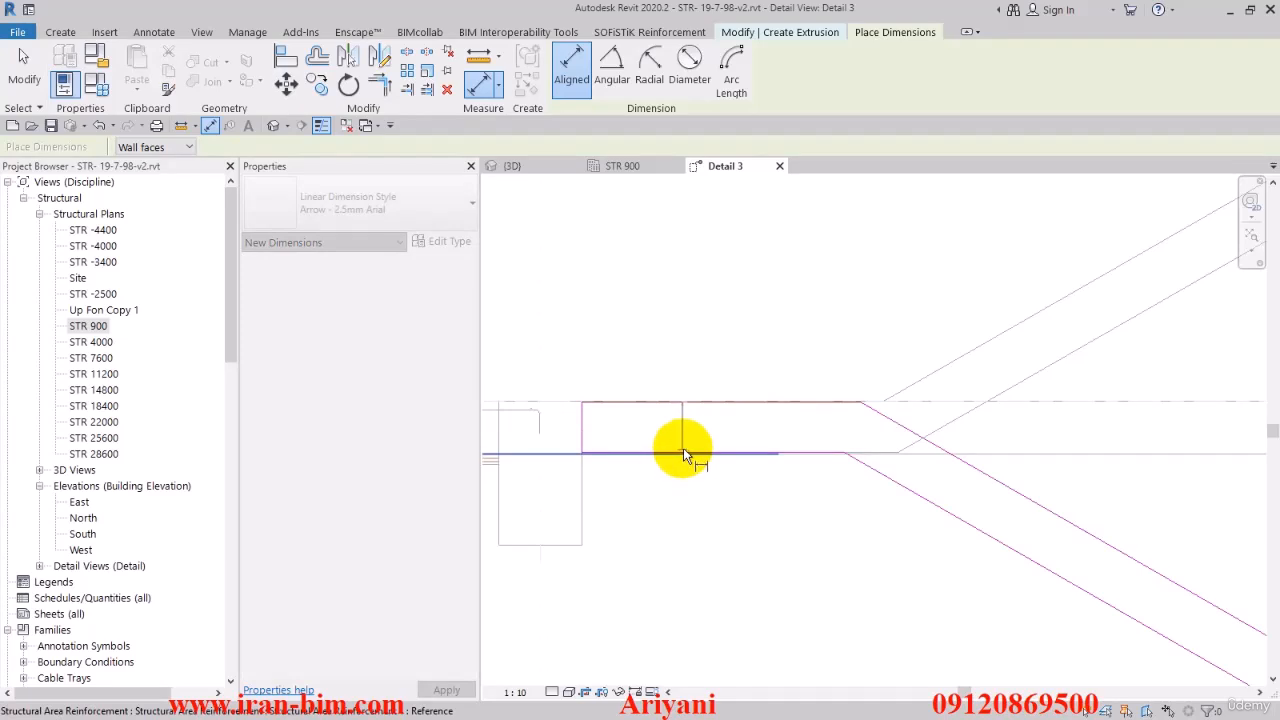
scroll(813, 453, up, 4)
click(809, 453)
scroll(770, 507, down, 3)
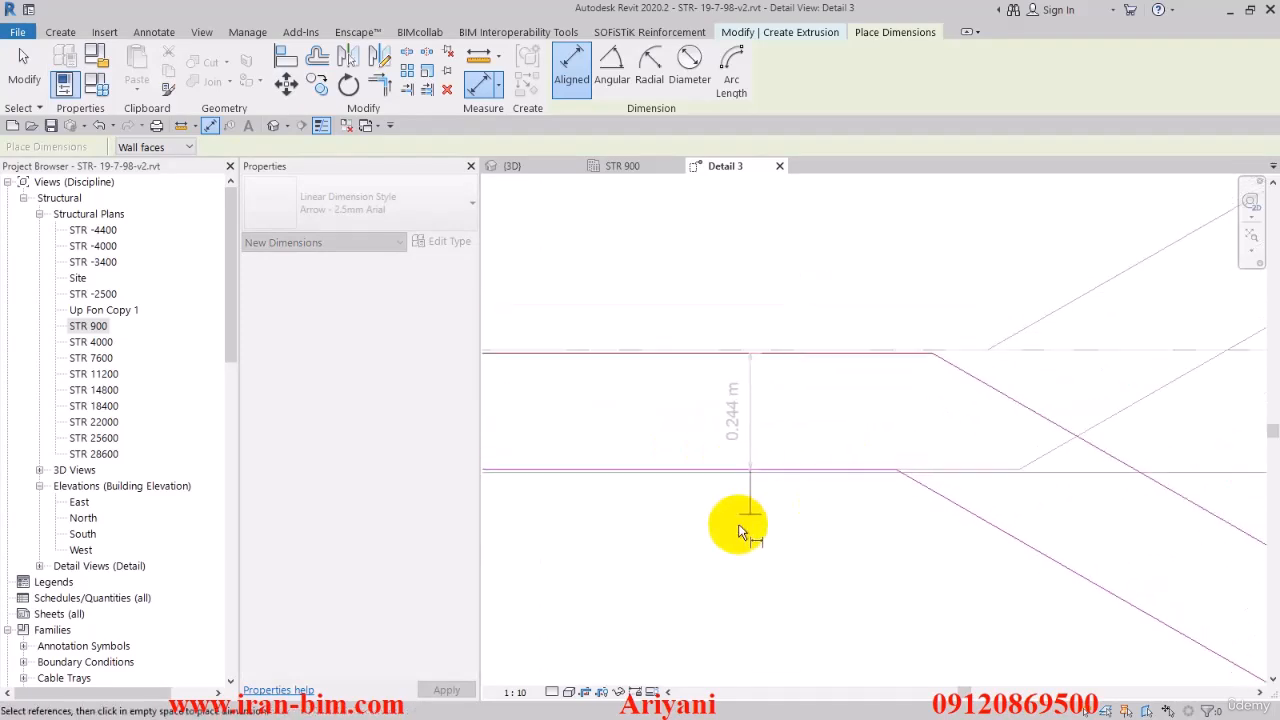
click(725, 548)
key(Escape)
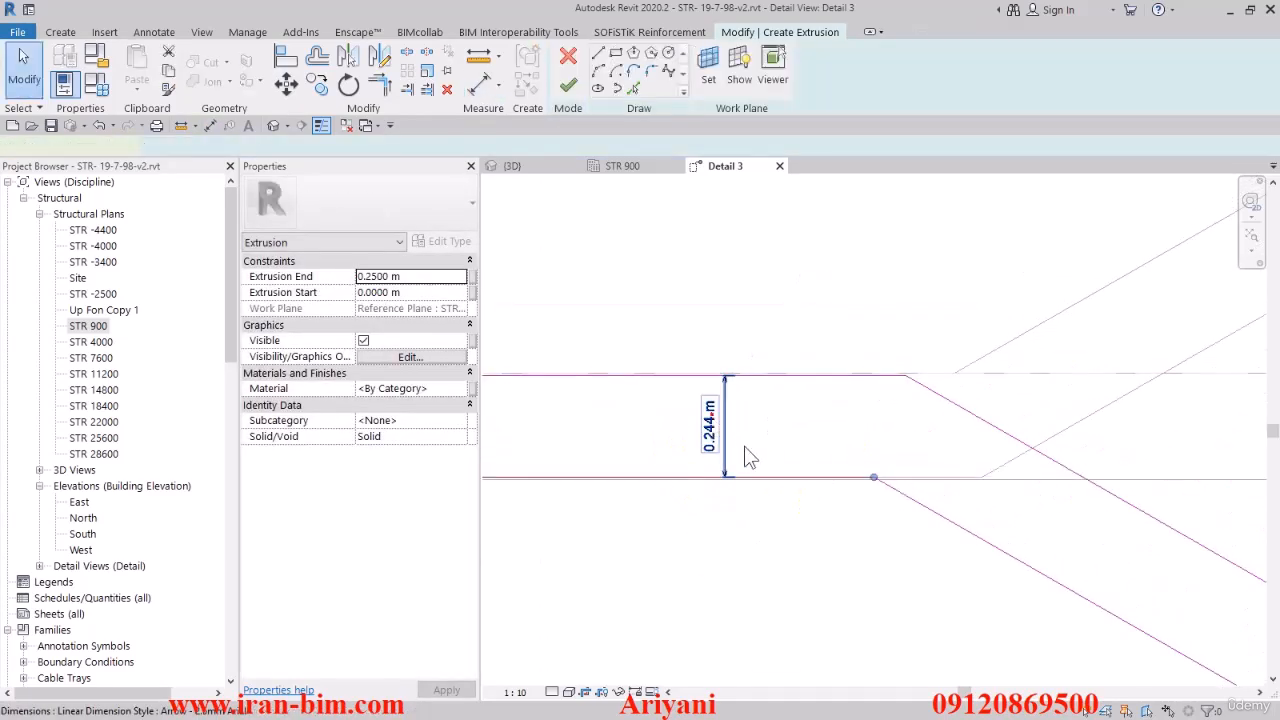
Set the upper landing's thickness to 0.25 m by adjusting its bottom sketch line.
click(726, 476)
click(656, 464)
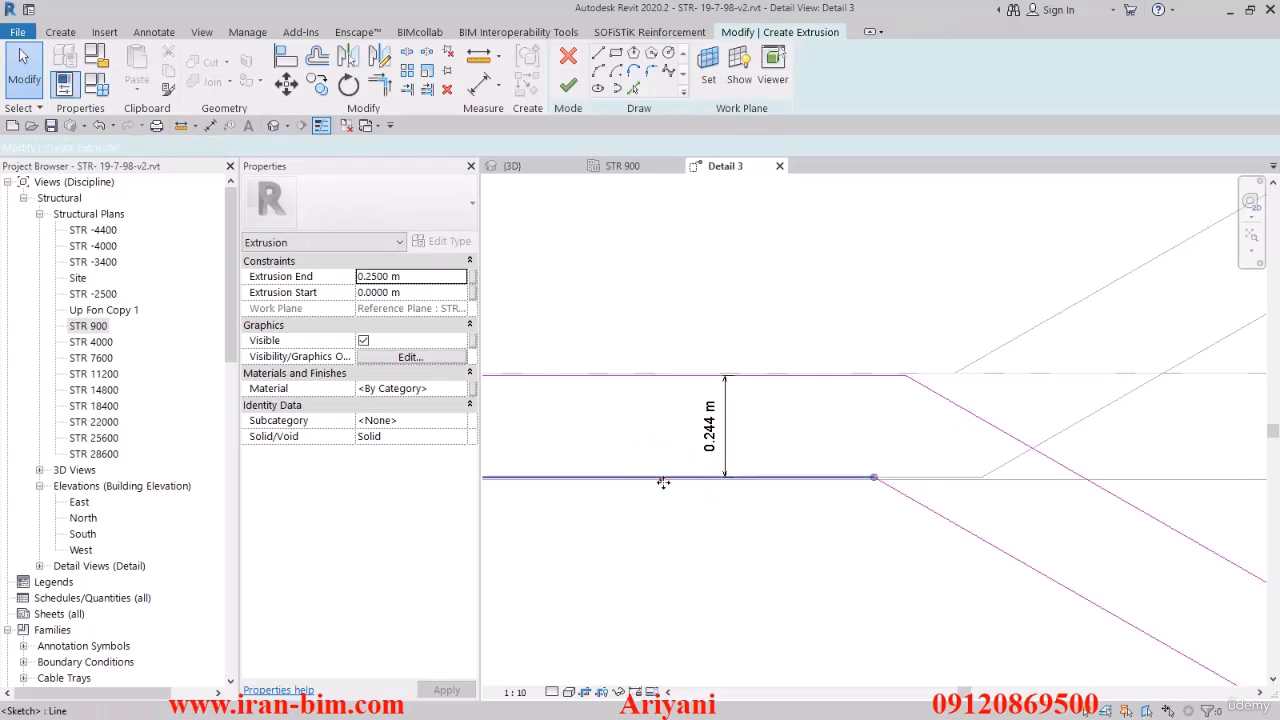
click(661, 479)
scroll(760, 508, down, 2)
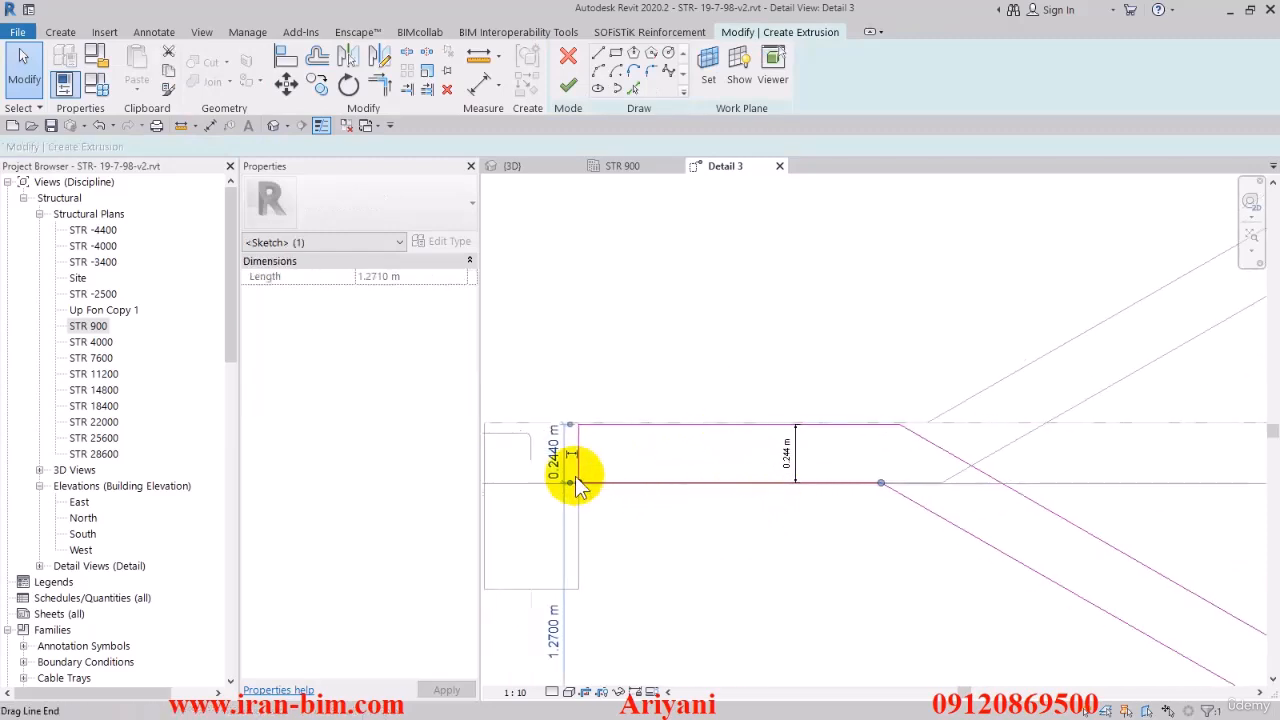
click(553, 460)
text(0.25)
key(Return)
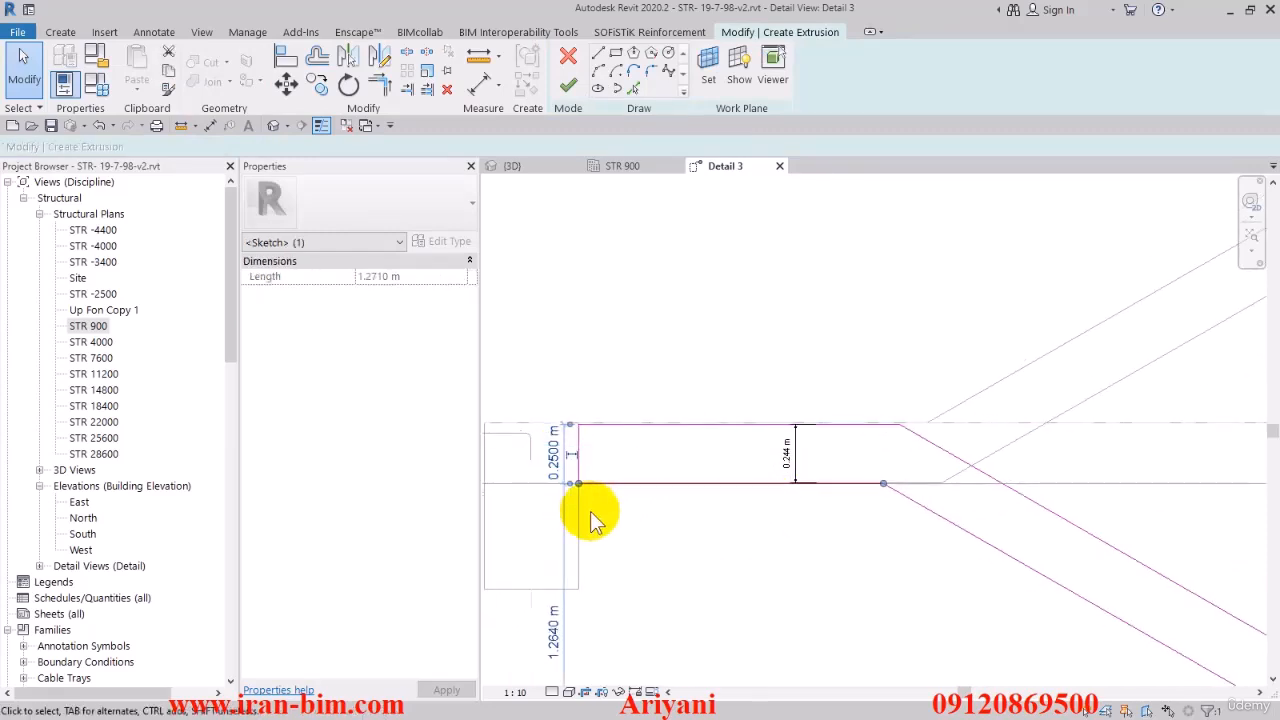
Delete the aligned dimension between the upper landing's top and bottom lines.
click(669, 546)
drag(705, 580, 882, 350)
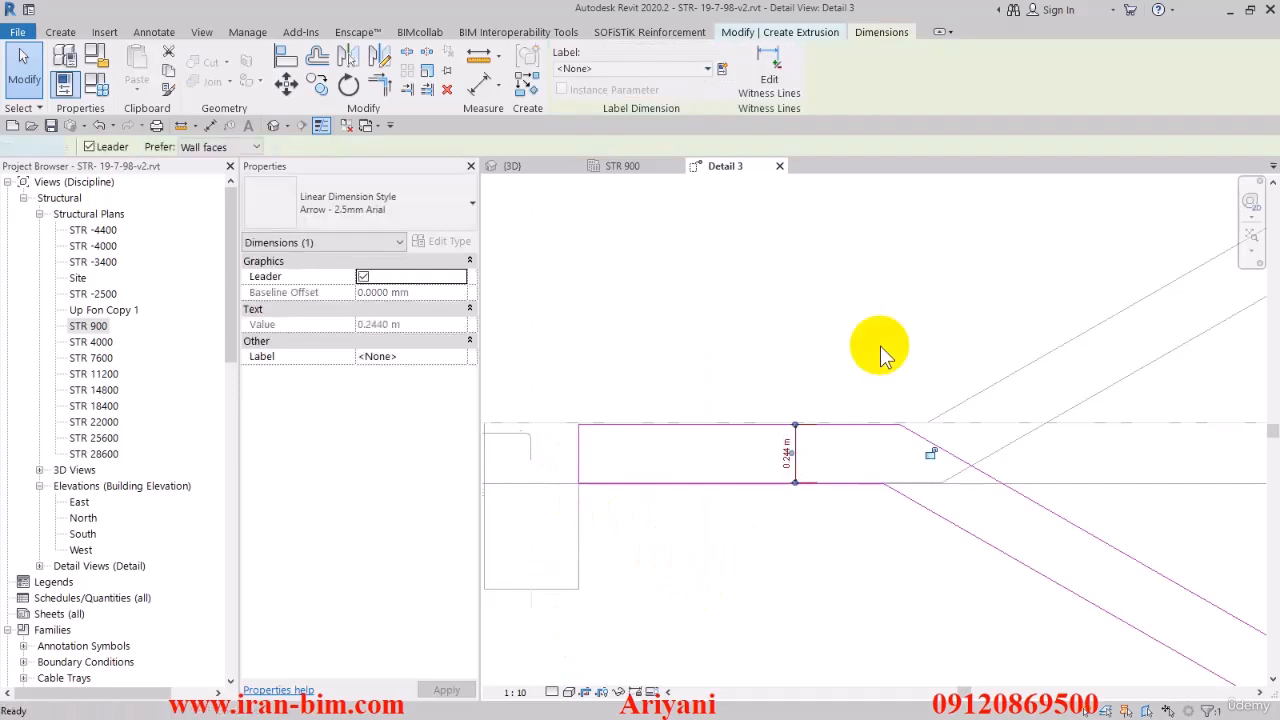
key(Delete)
Copy the complete flight and landing profile 3.1 m up, from the landing's bottom corner to the next landing beam's bottom corner.
scroll(749, 440, down, 5)
middle_drag(823, 464, 750, 480)
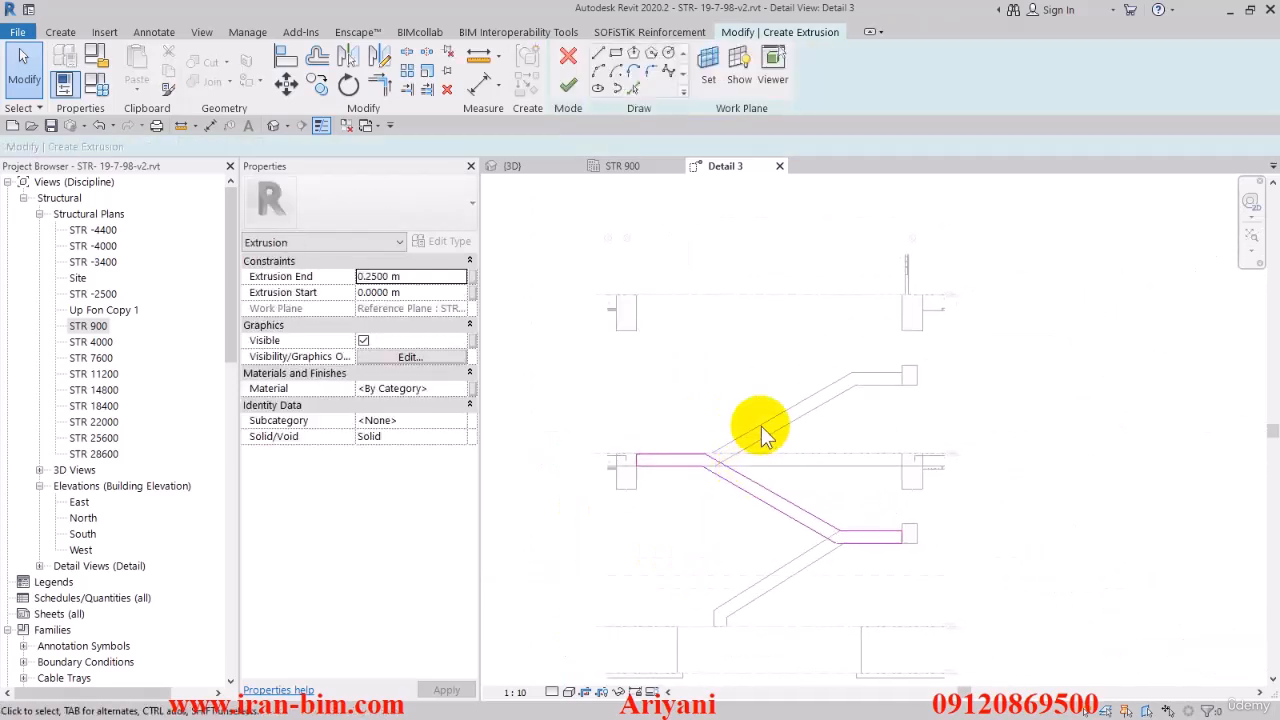
scroll(730, 442, down, 1)
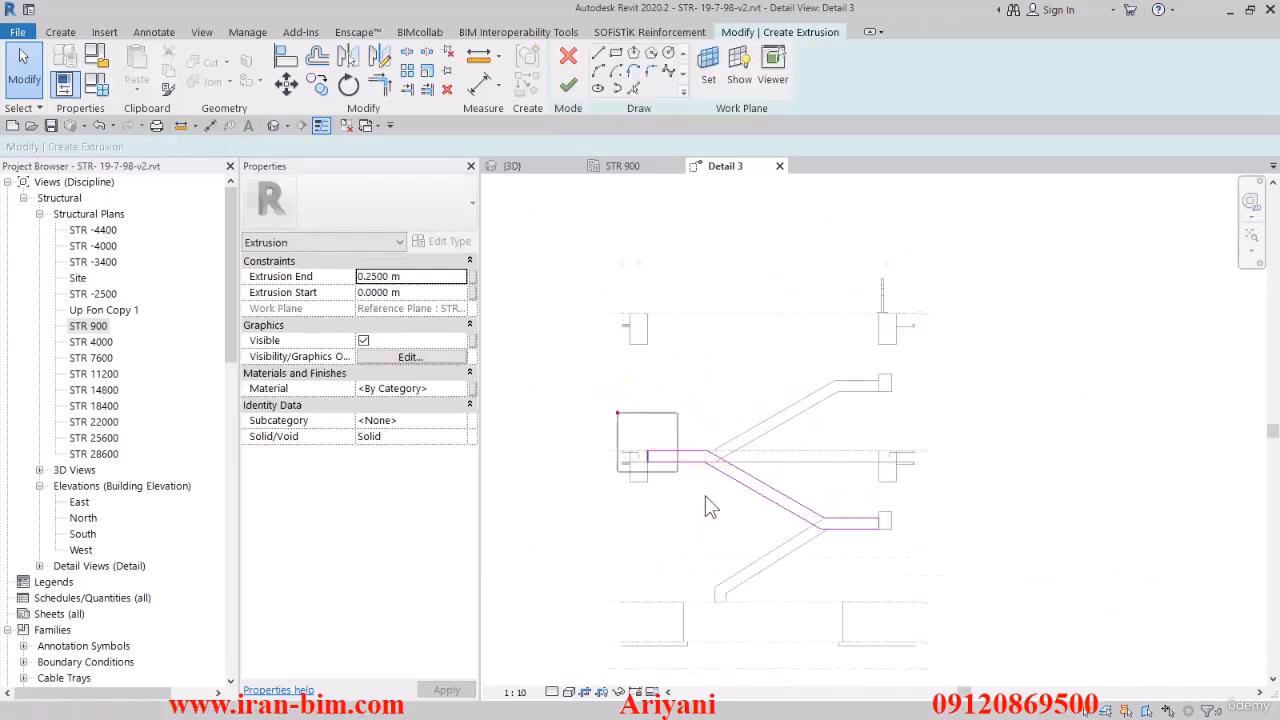
drag(705, 506, 909, 600)
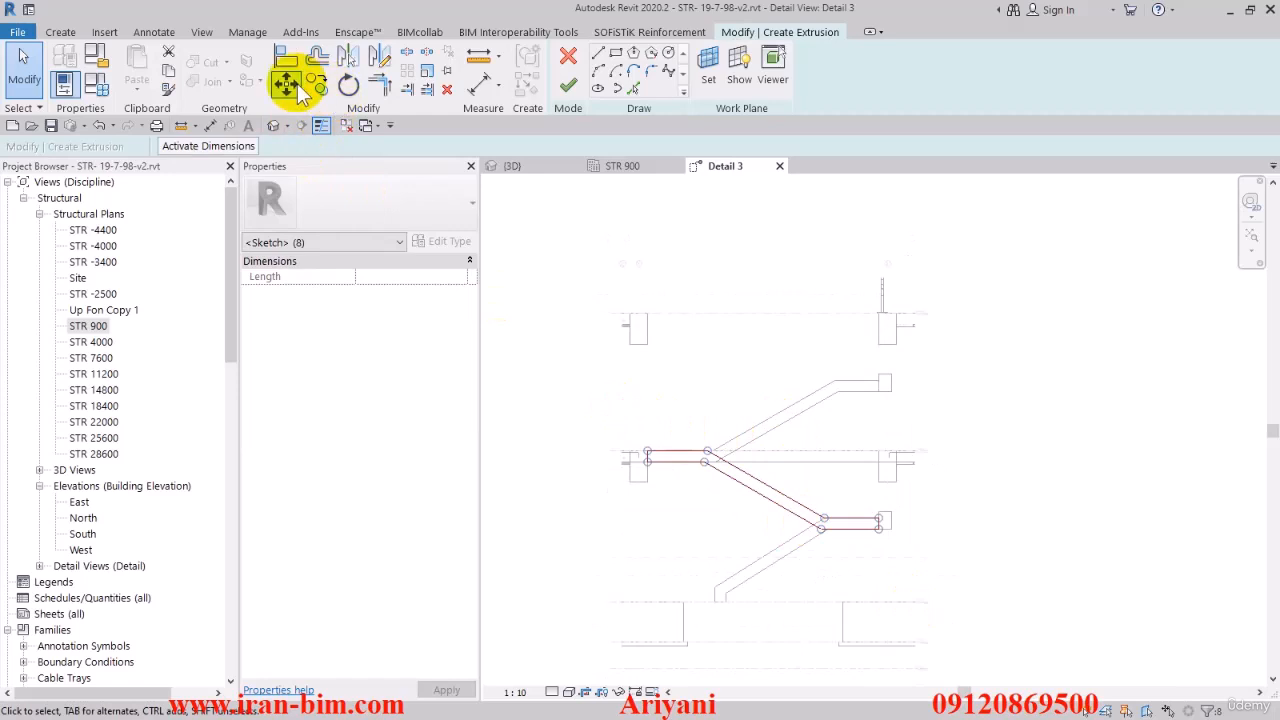
click(316, 84)
scroll(895, 580, up, 3)
click(858, 500)
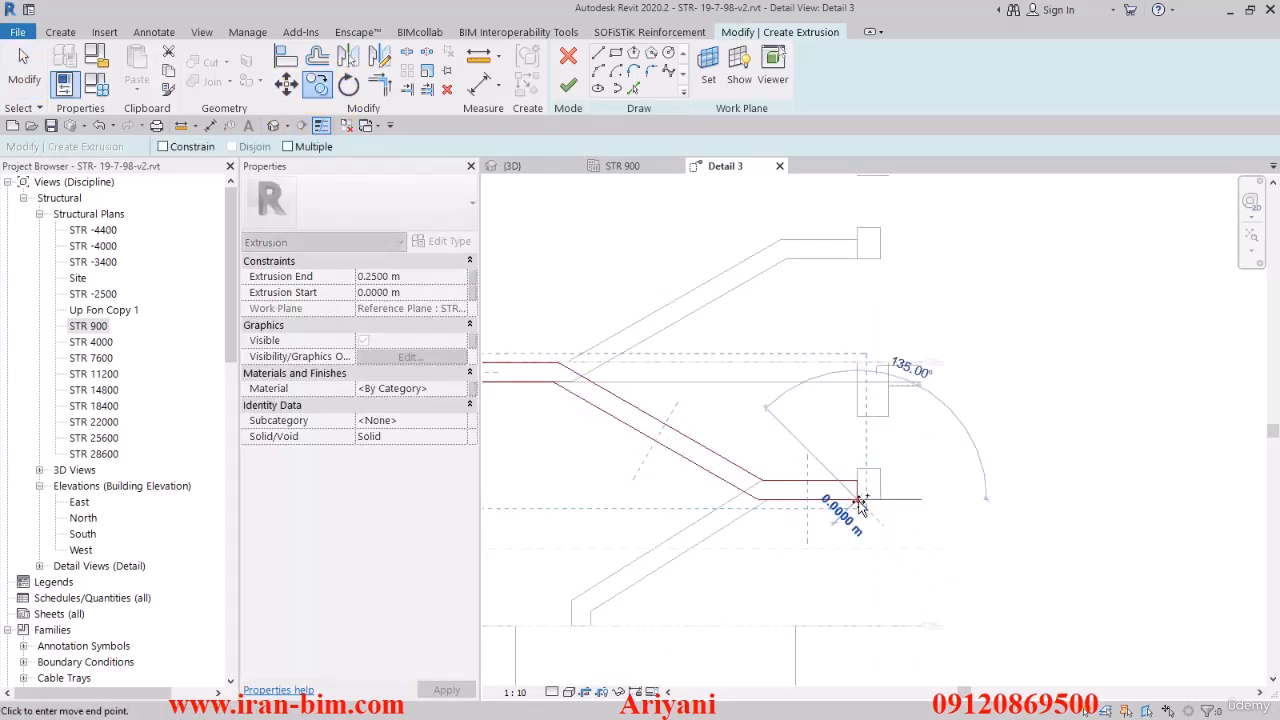
middle_drag(859, 383, 870, 530)
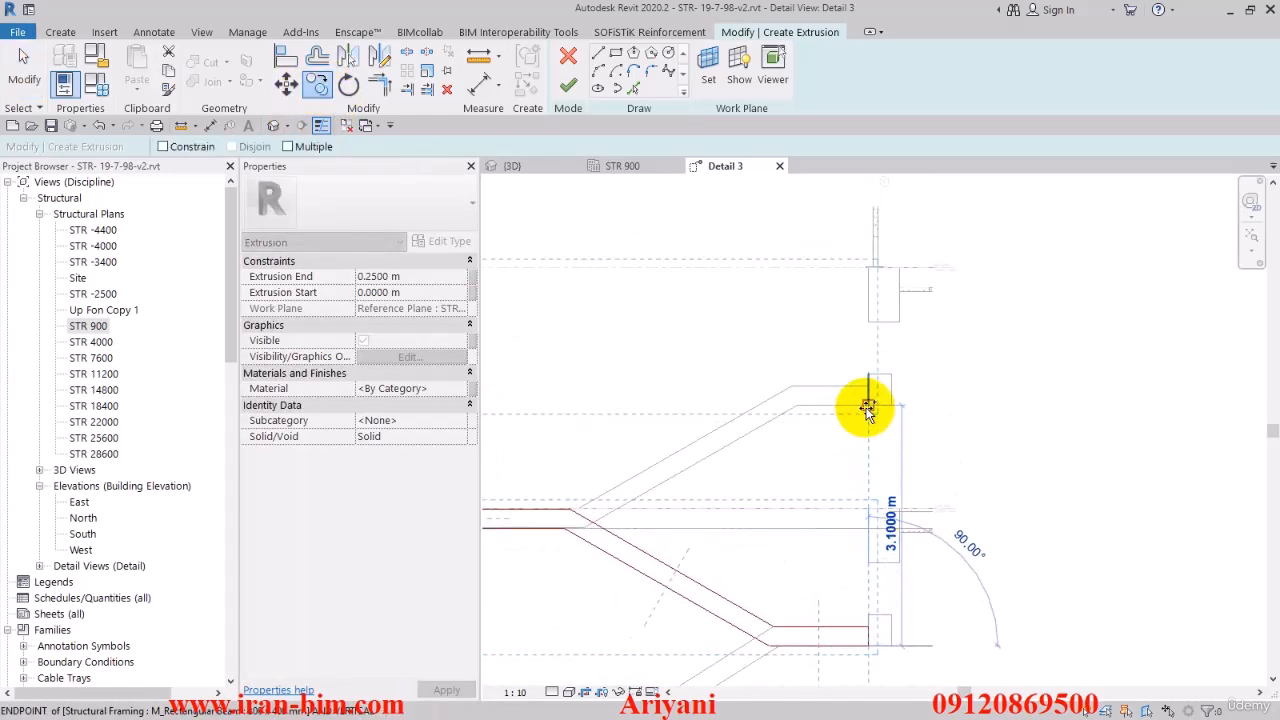
click(868, 410)
scroll(857, 457, down, 4)
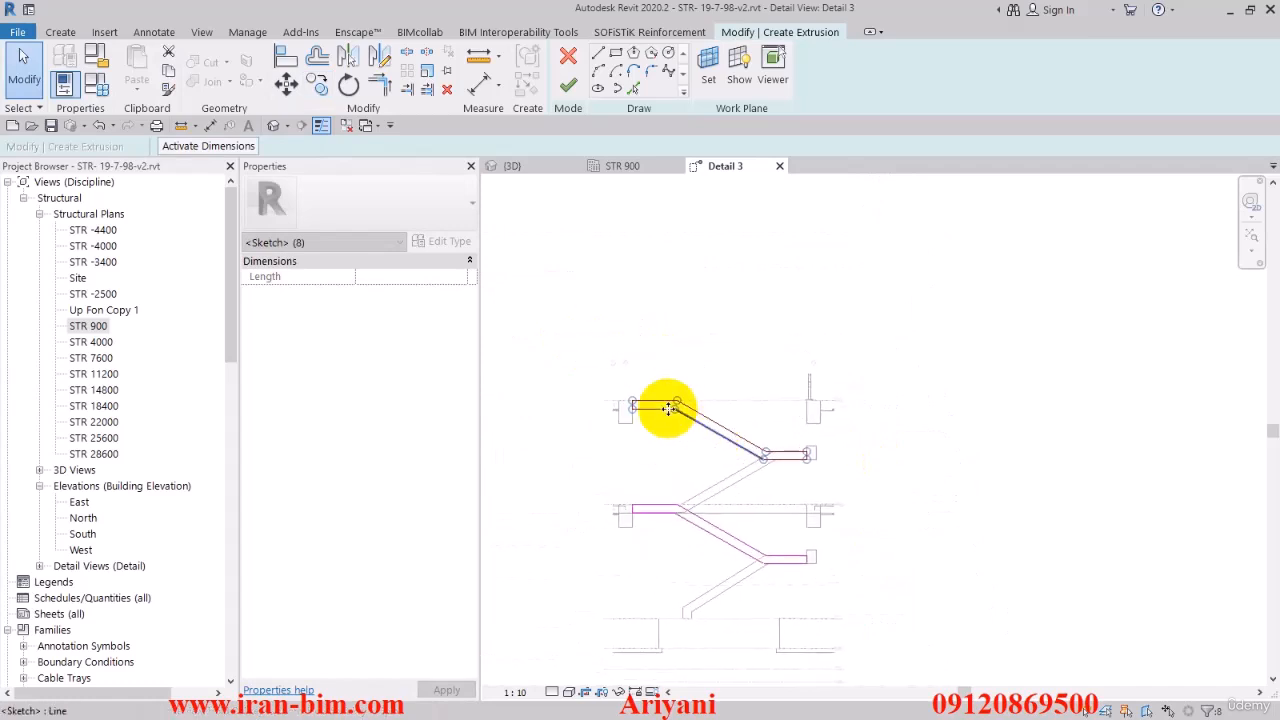
click(316, 84)
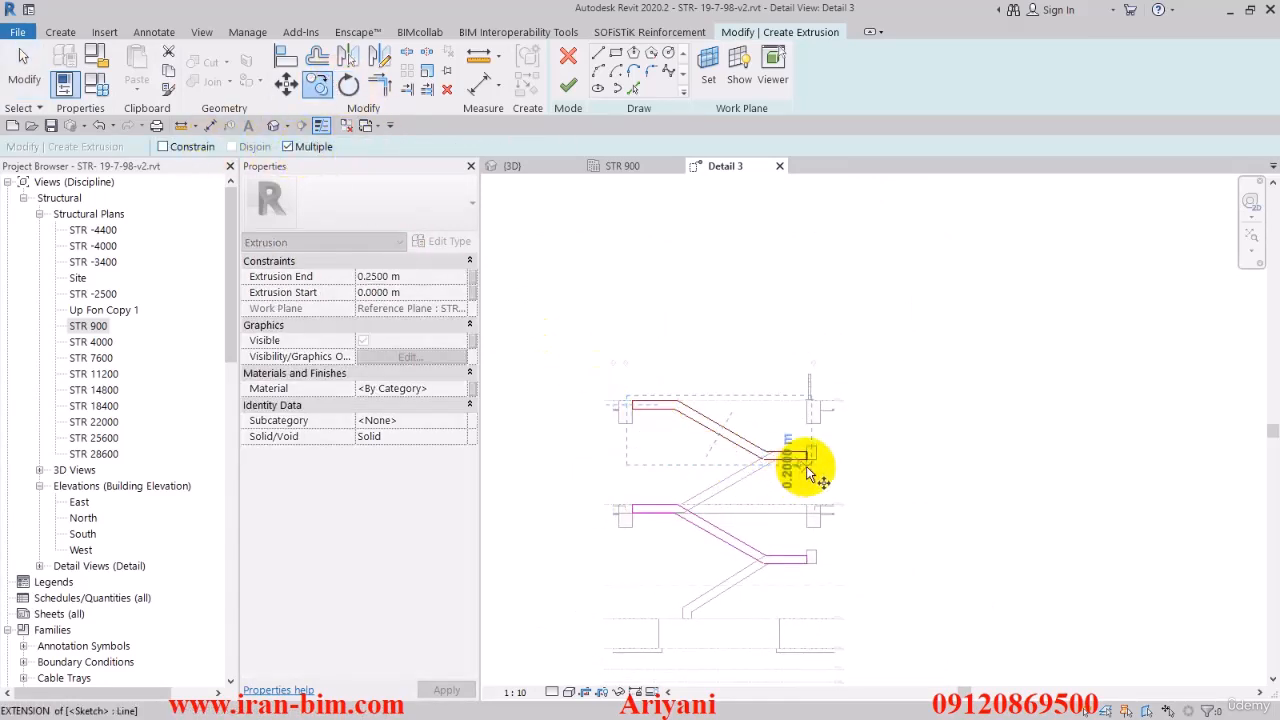
scroll(807, 466, up, 2)
key(Escape)
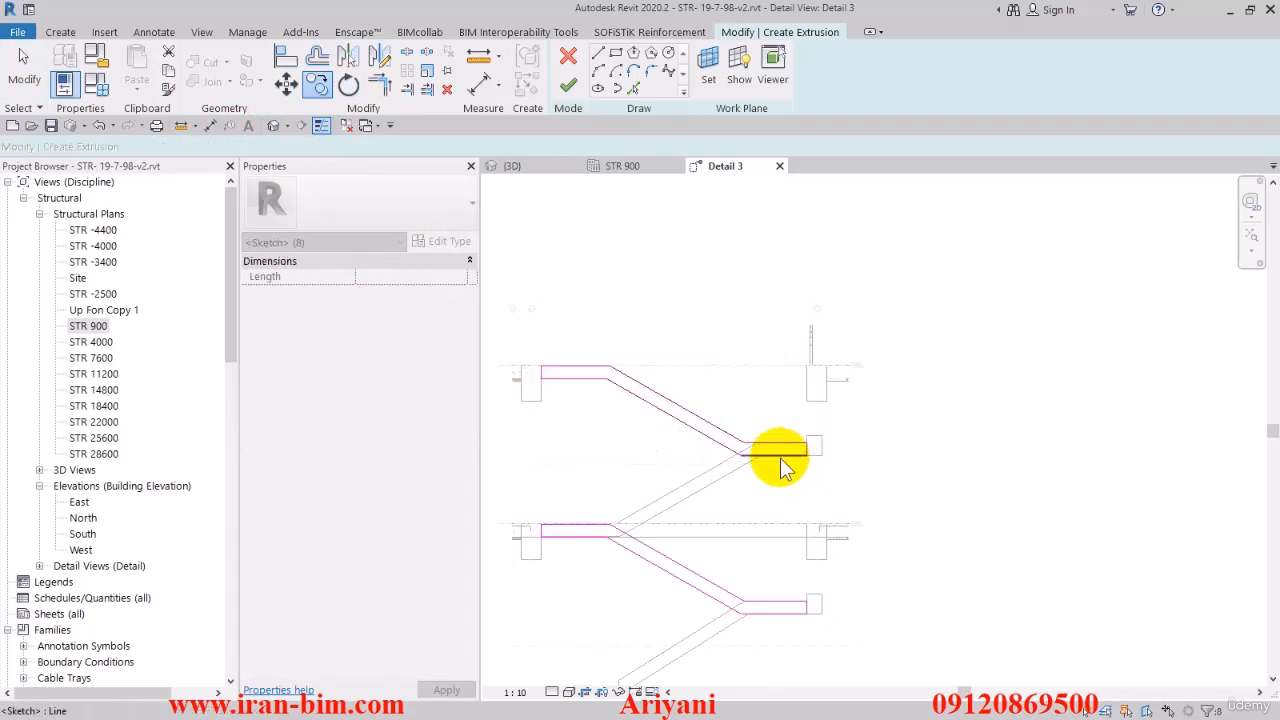
key(Escape)
Finish the extrusion sketch with both profiles and complete the in-place stair model.
scroll(748, 371, down, 4)
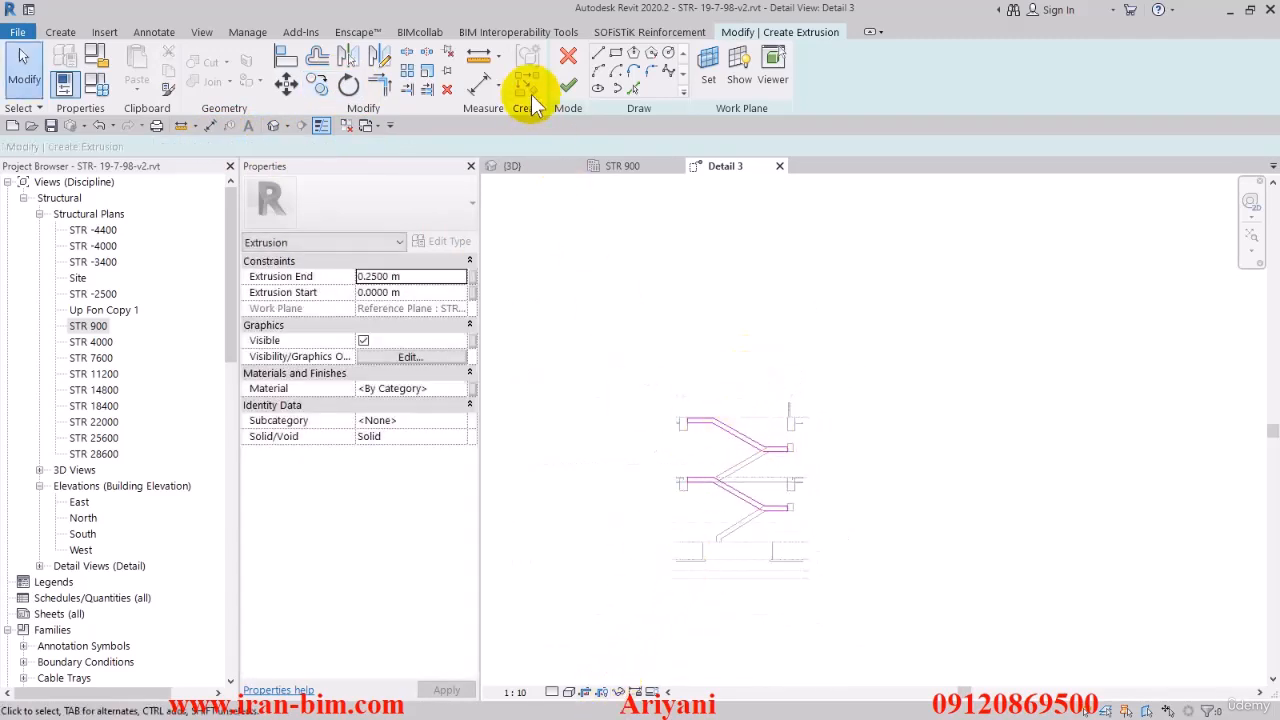
click(566, 87)
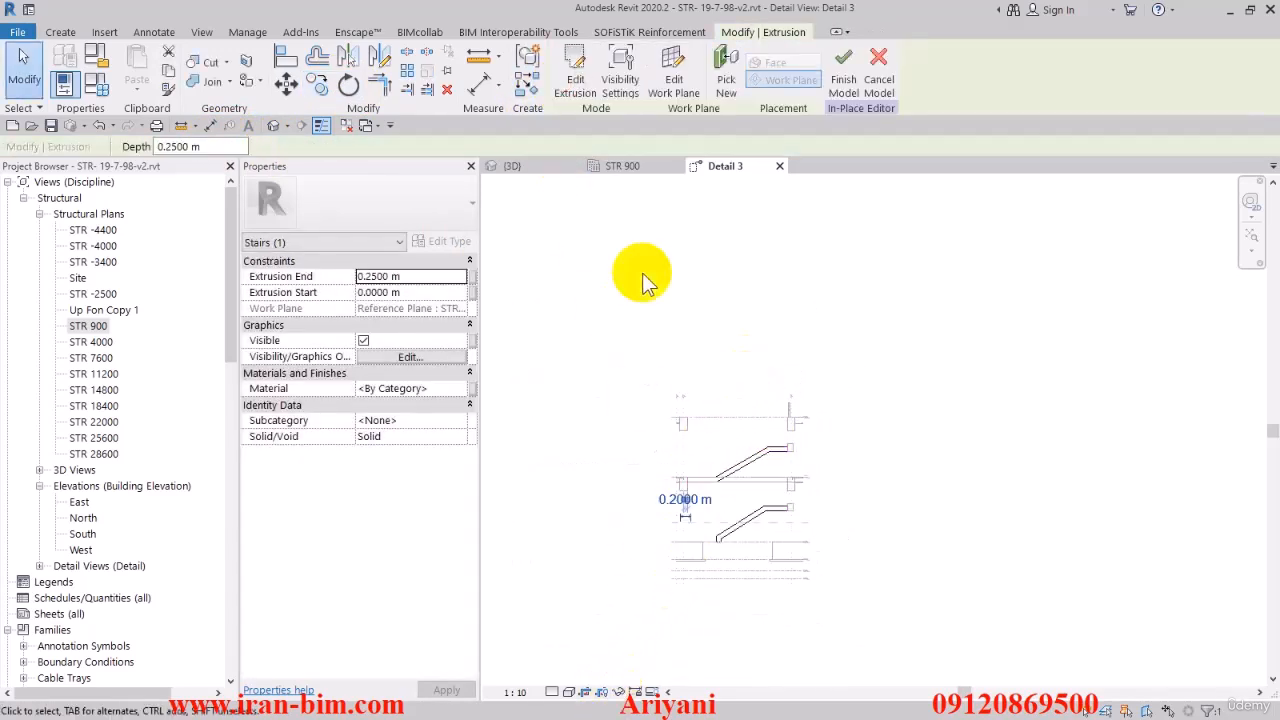
click(592, 403)
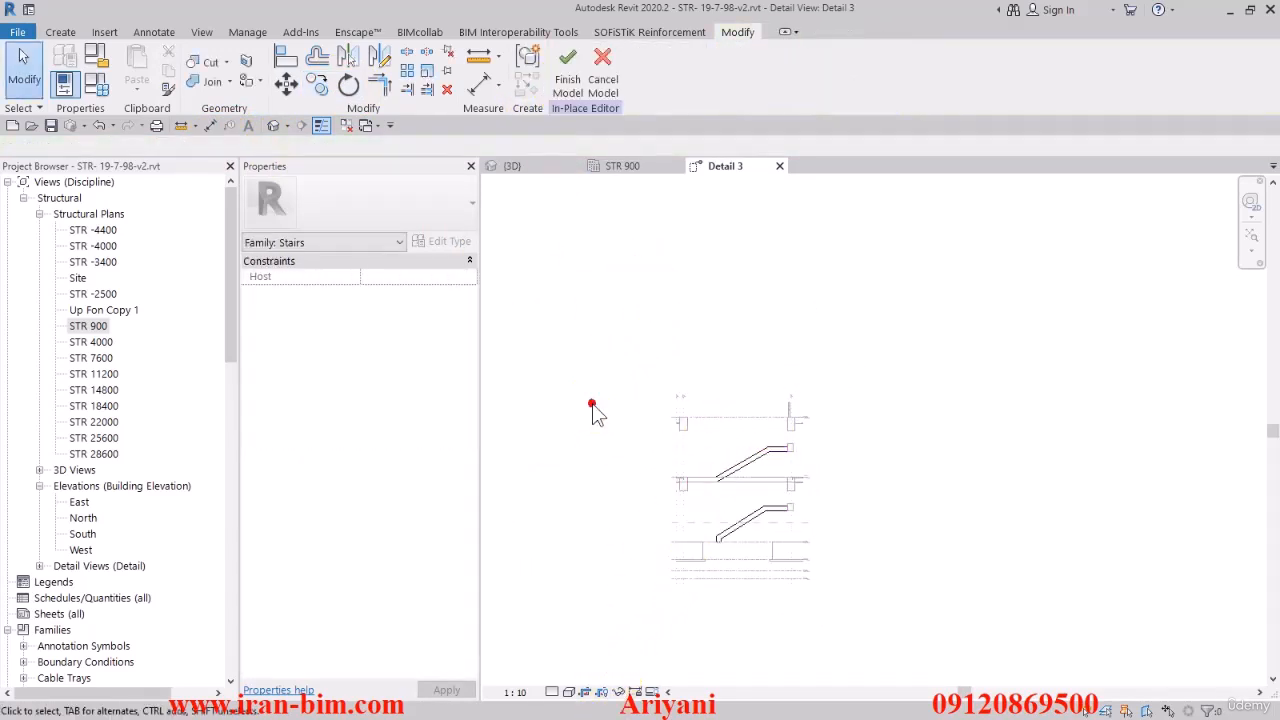
click(568, 85)
click(743, 345)
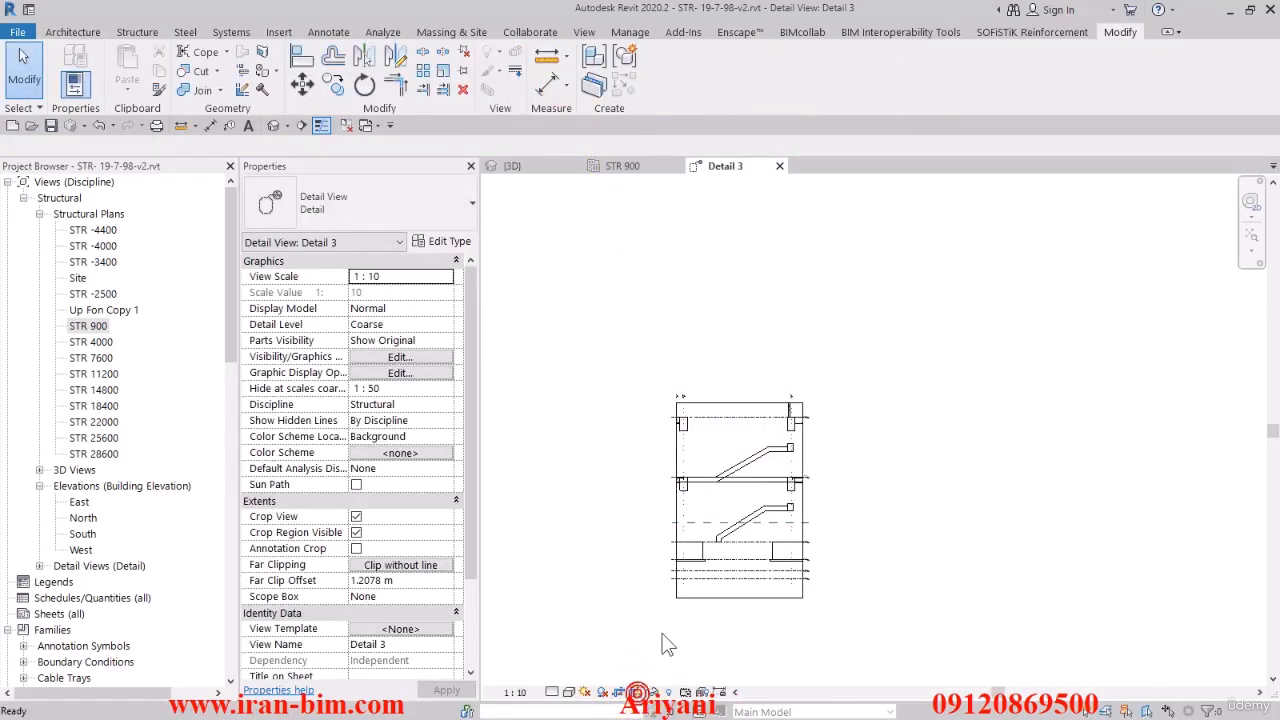
Stretch the top of the Detail 3 crop region upward to include the upper floors.
click(675, 522)
middle_drag(742, 501, 739, 560)
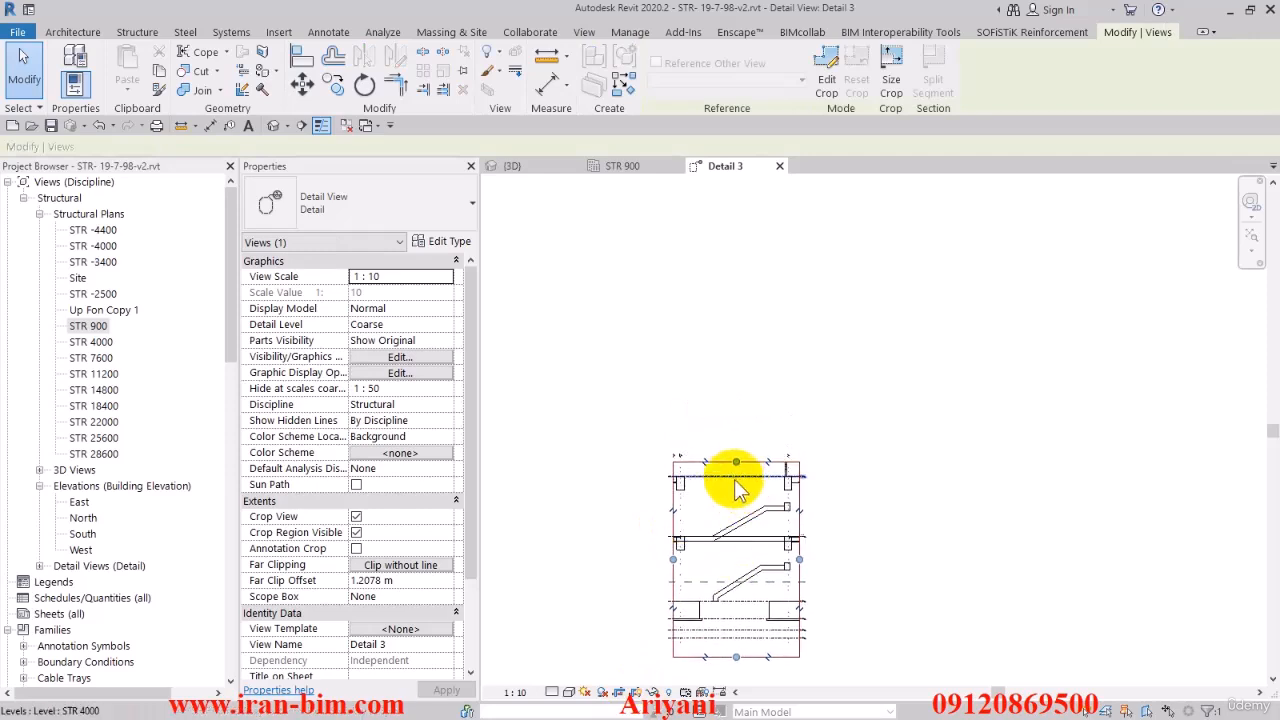
drag(732, 460, 740, 212)
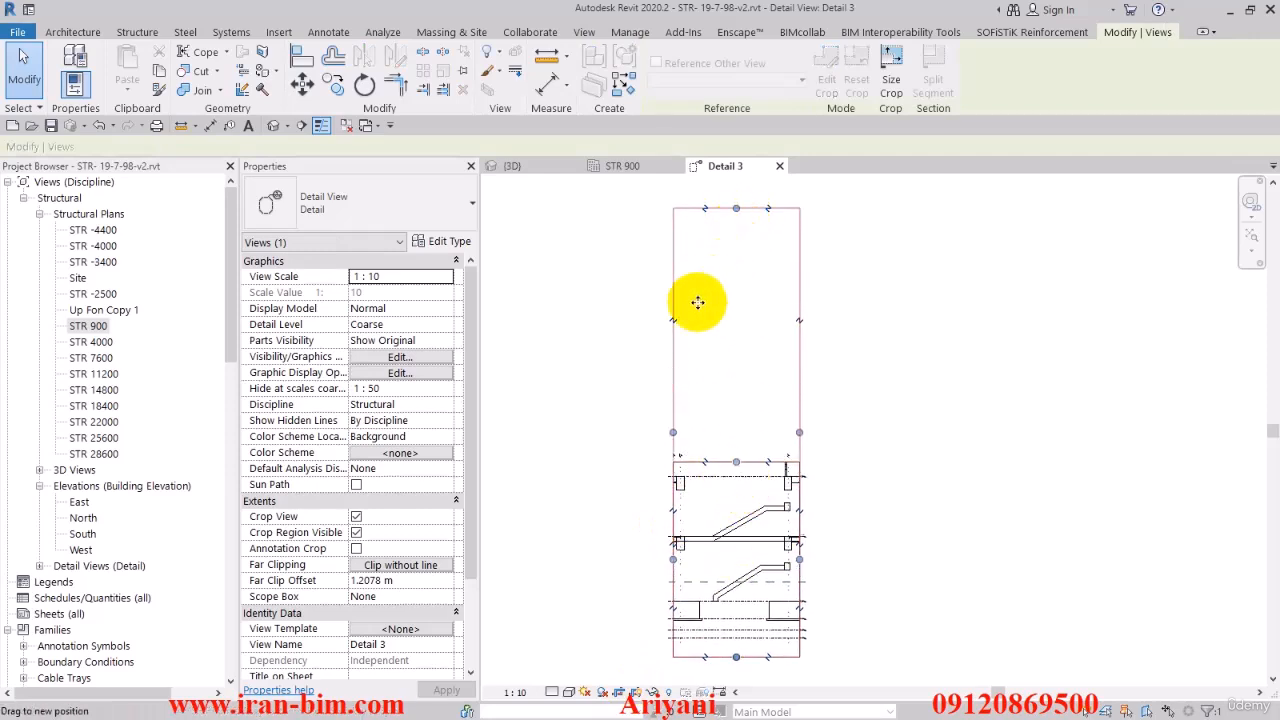
click(613, 390)
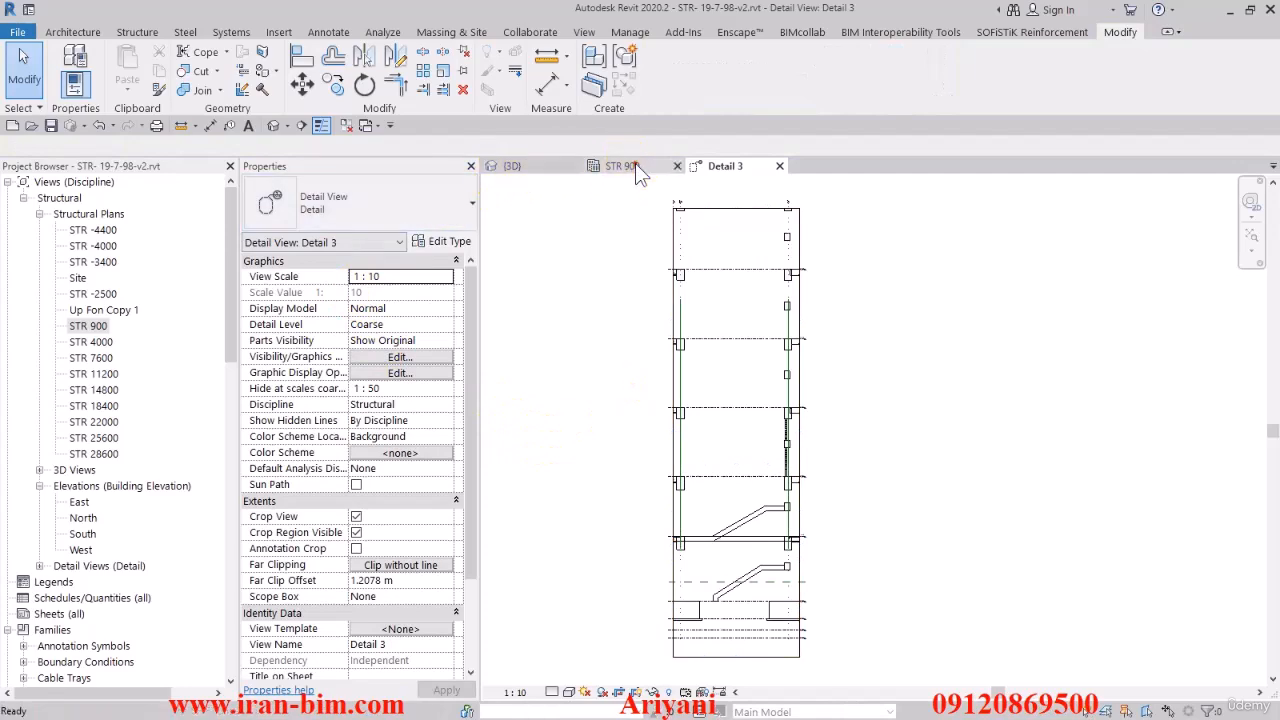
In the STR 900 plan, stretch the narrow stair extrusion to the face of the stairwell's side beam.
click(629, 166)
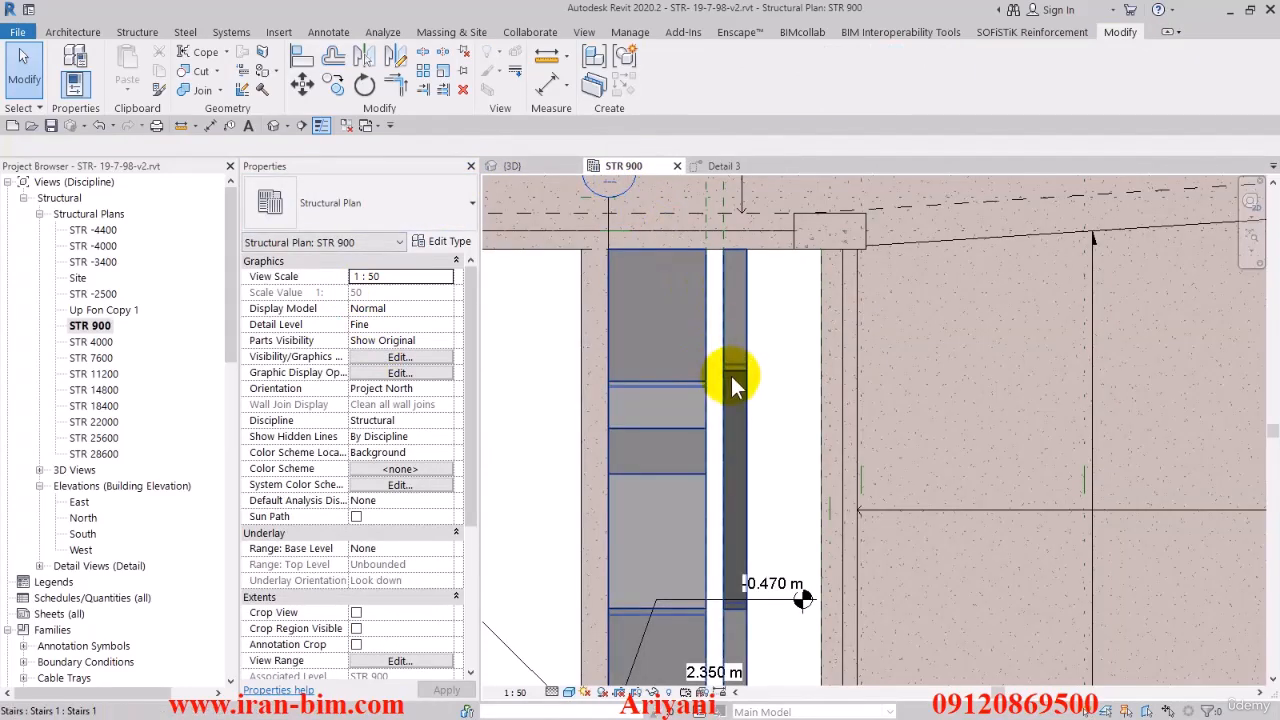
click(731, 376)
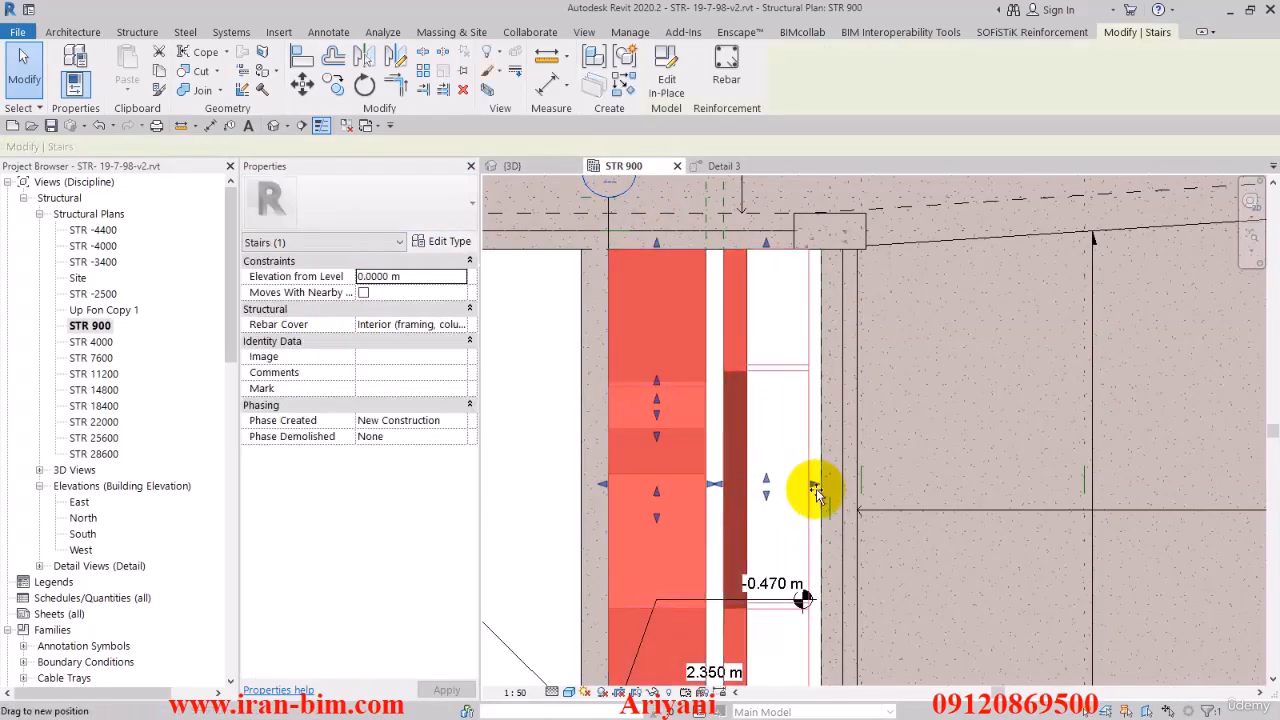
scroll(820, 490, down, 3)
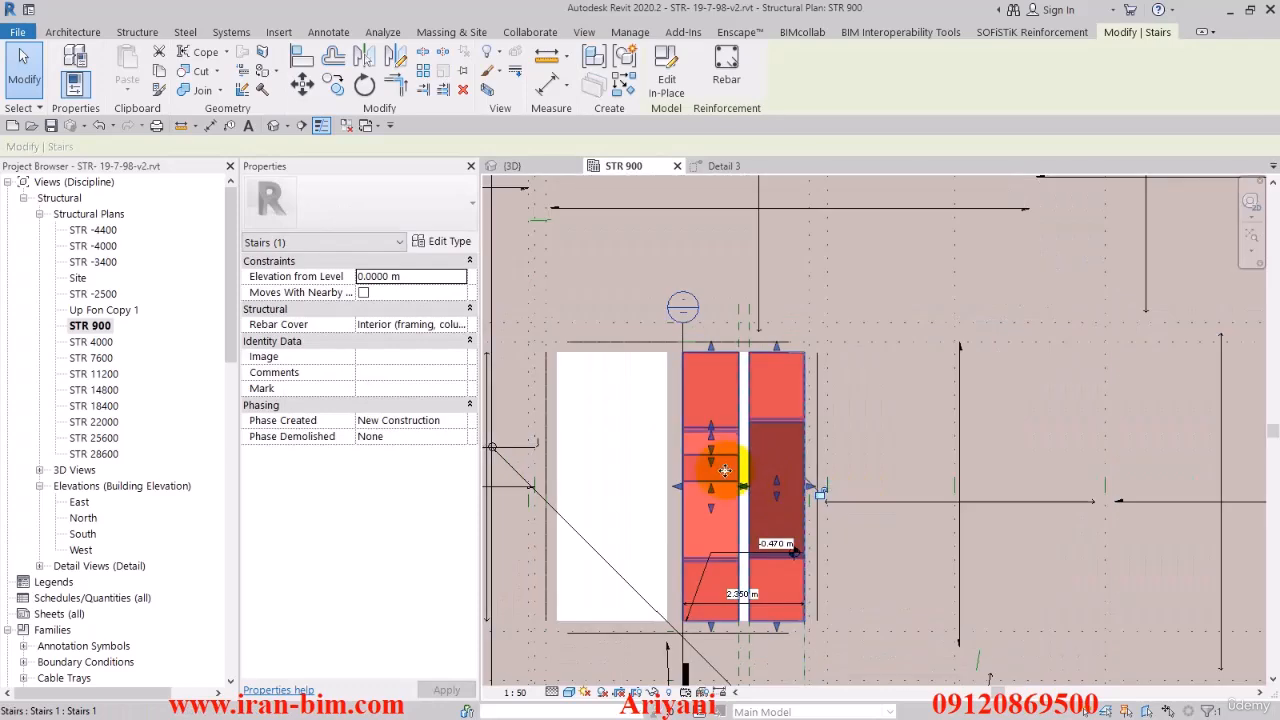
Extend the Detail 3 view depth across the second flight to about 1.67 m and open the detail view.
click(682, 340)
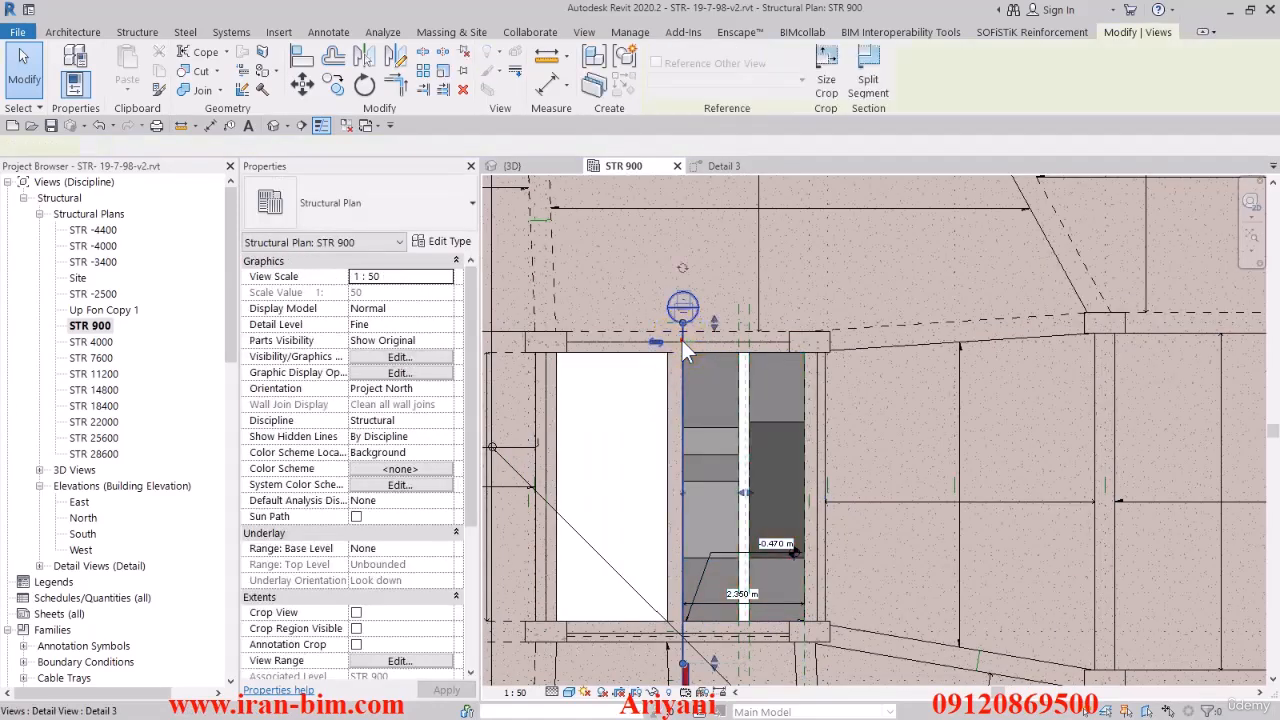
drag(751, 491, 769, 500)
key(Escape)
double_click(679, 309)
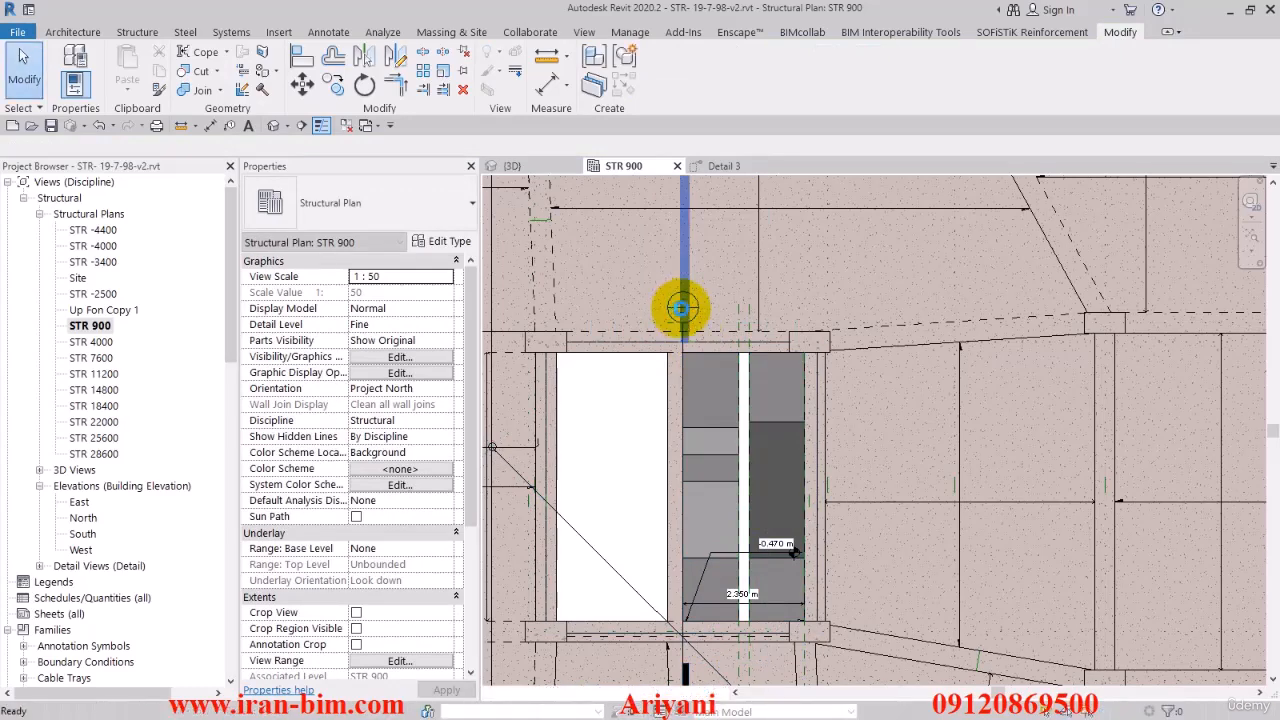
Edit the stair model in place and open the sketch of the extrusion containing the two newly added flights.
scroll(740, 520, up, 4)
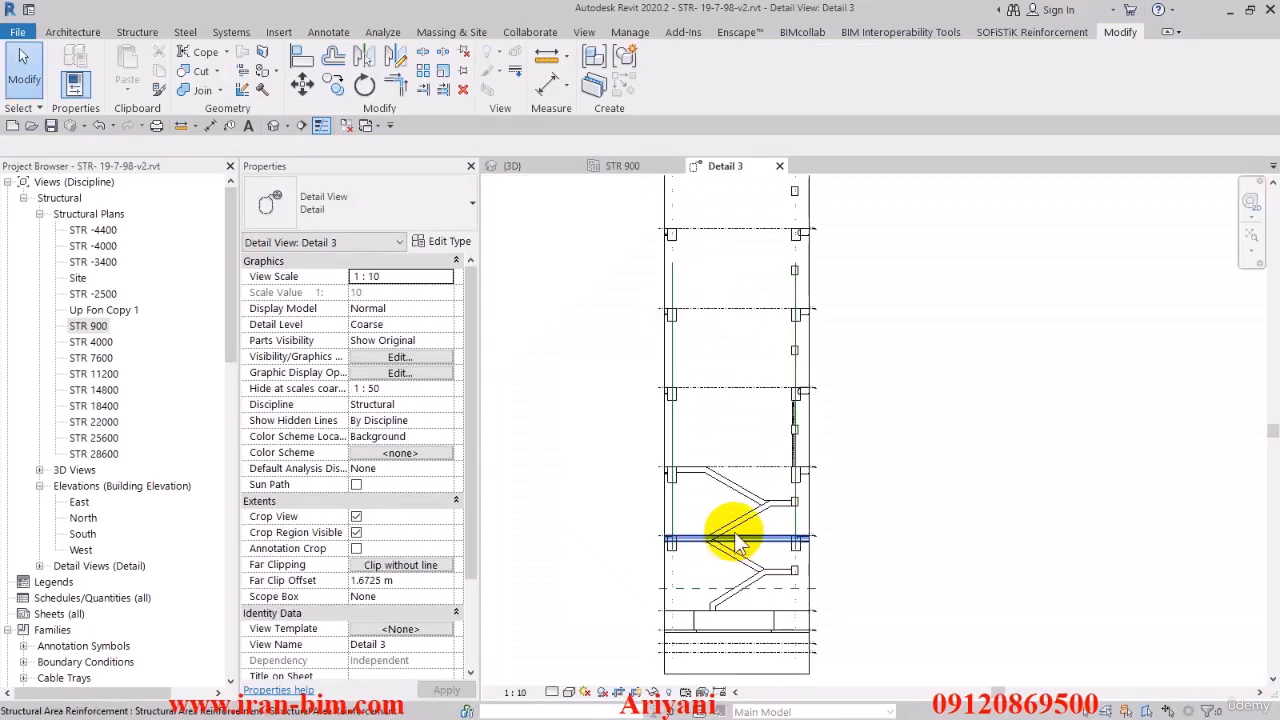
click(728, 456)
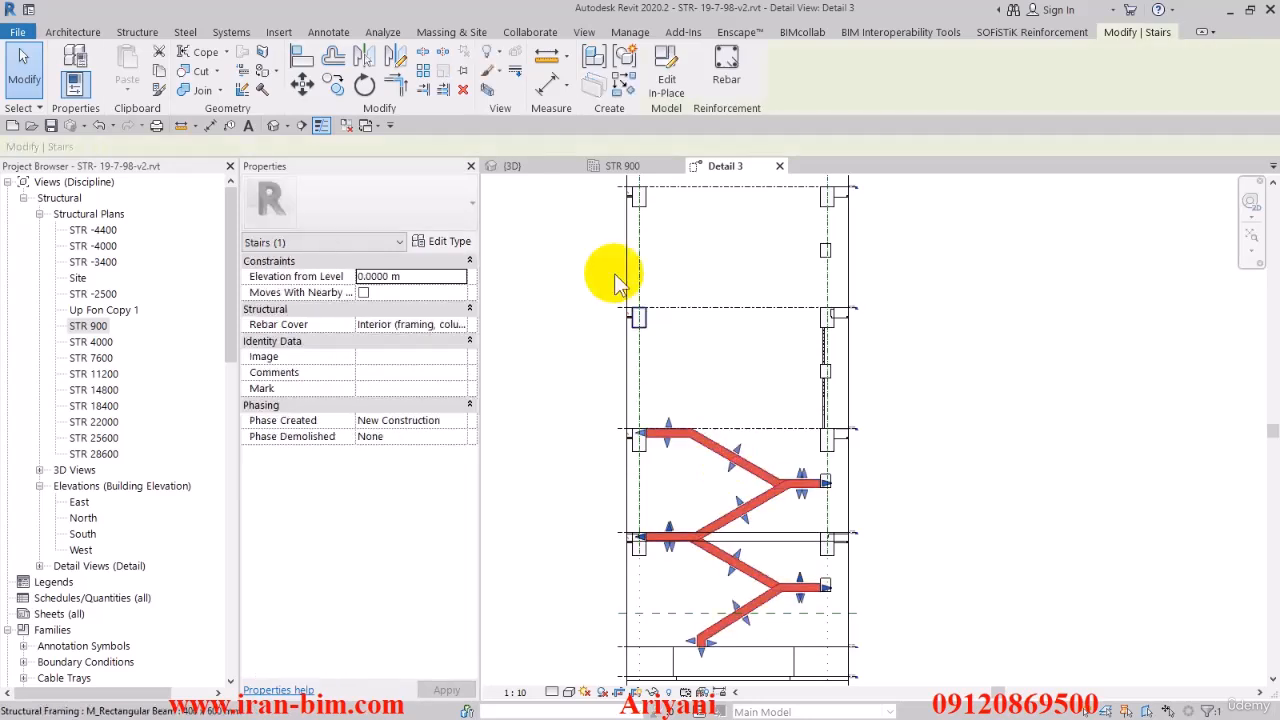
click(662, 76)
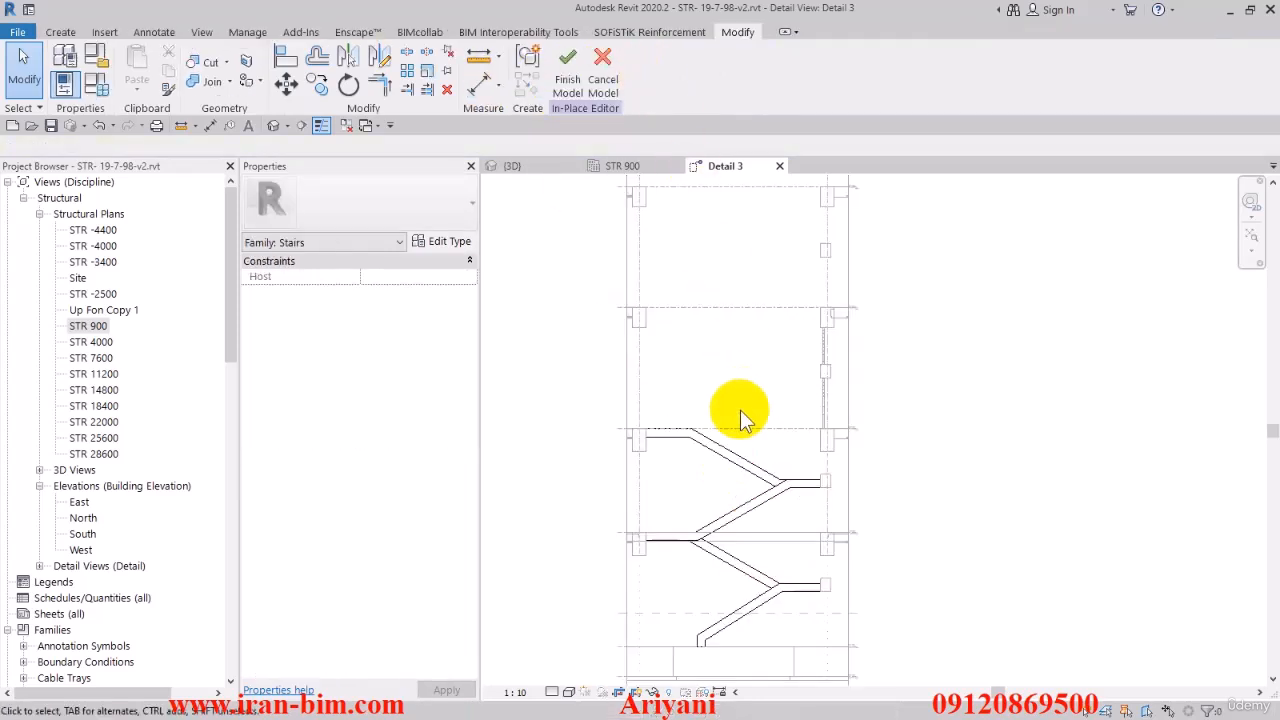
click(748, 468)
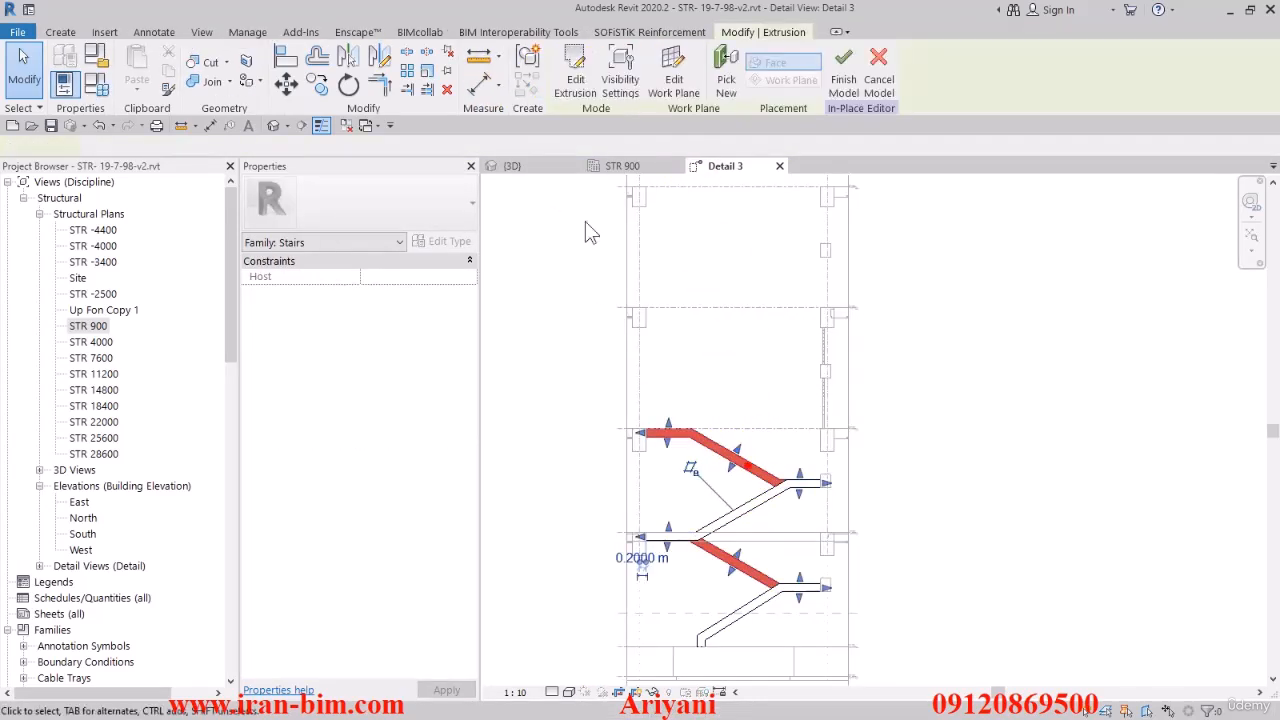
Copy the upper flight and landing profile to the landing beams of the next three floors with Multiple enabled, and finish the sketch.
drag(594, 386, 857, 535)
drag(606, 378, 852, 542)
click(316, 84)
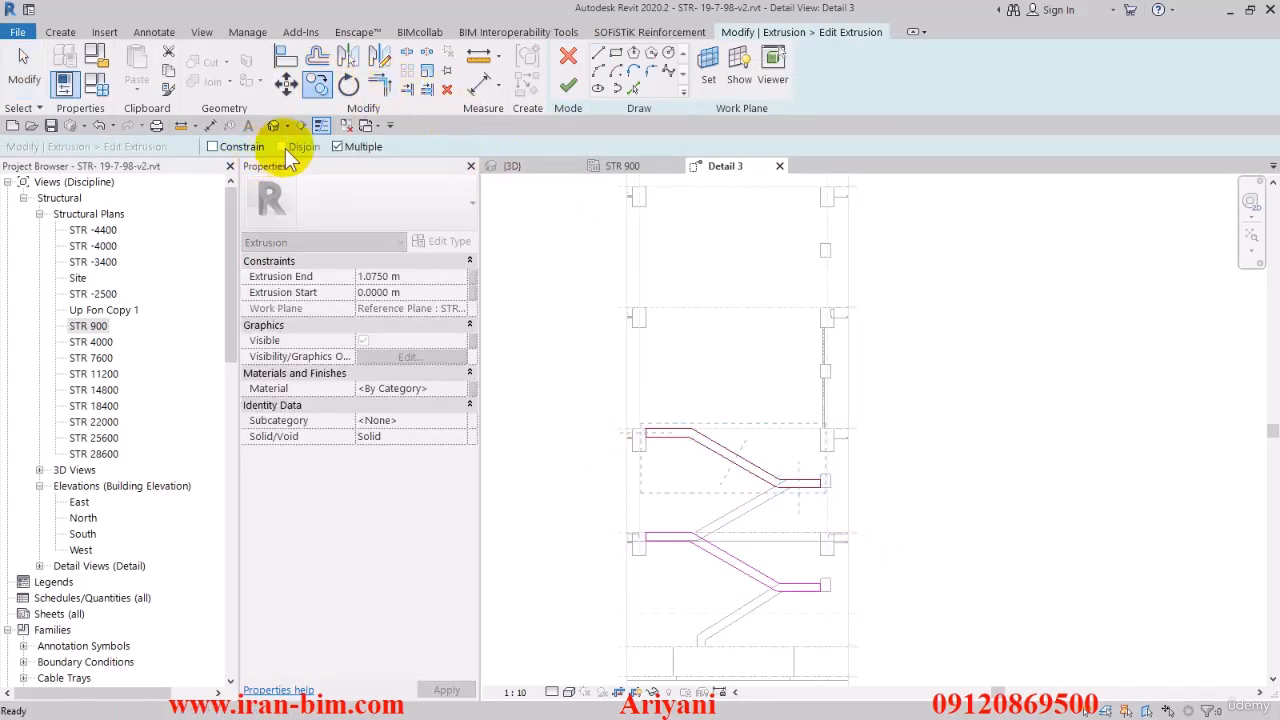
scroll(875, 505, up, 3)
scroll(773, 478, up, 2)
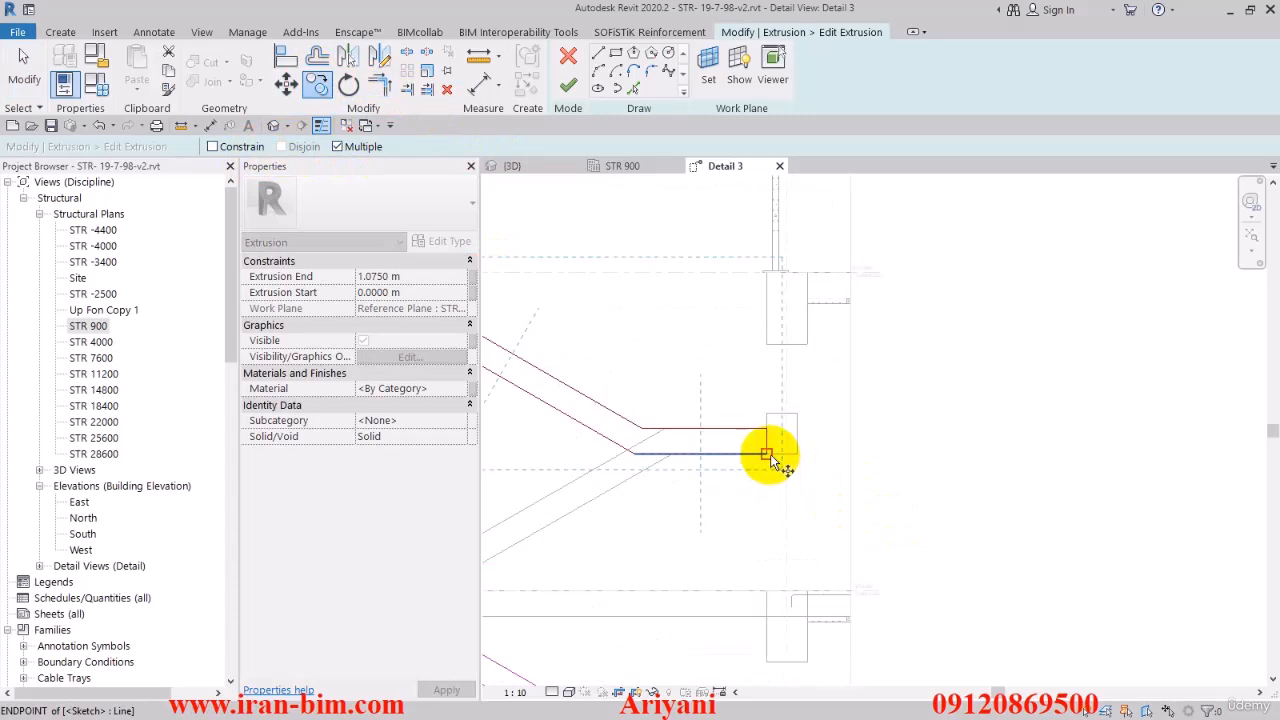
middle_drag(778, 226, 809, 423)
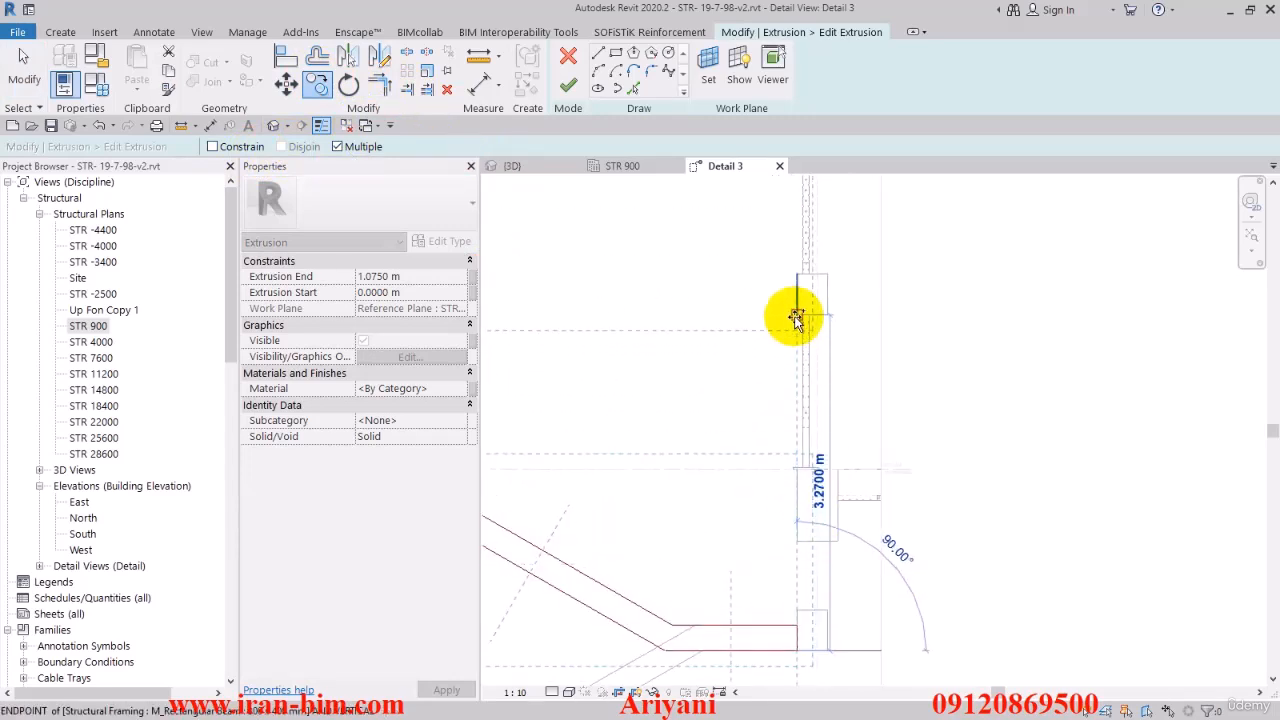
scroll(814, 466, down, 4)
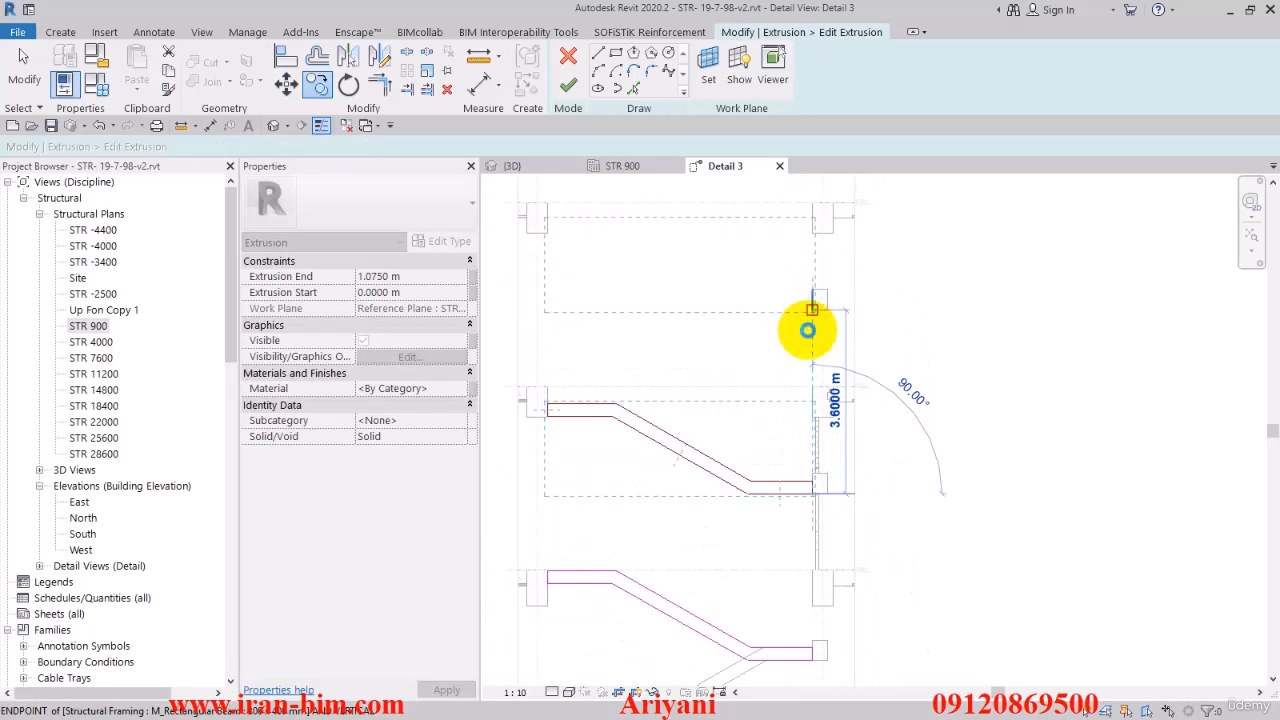
click(807, 330)
middle_drag(820, 305, 820, 456)
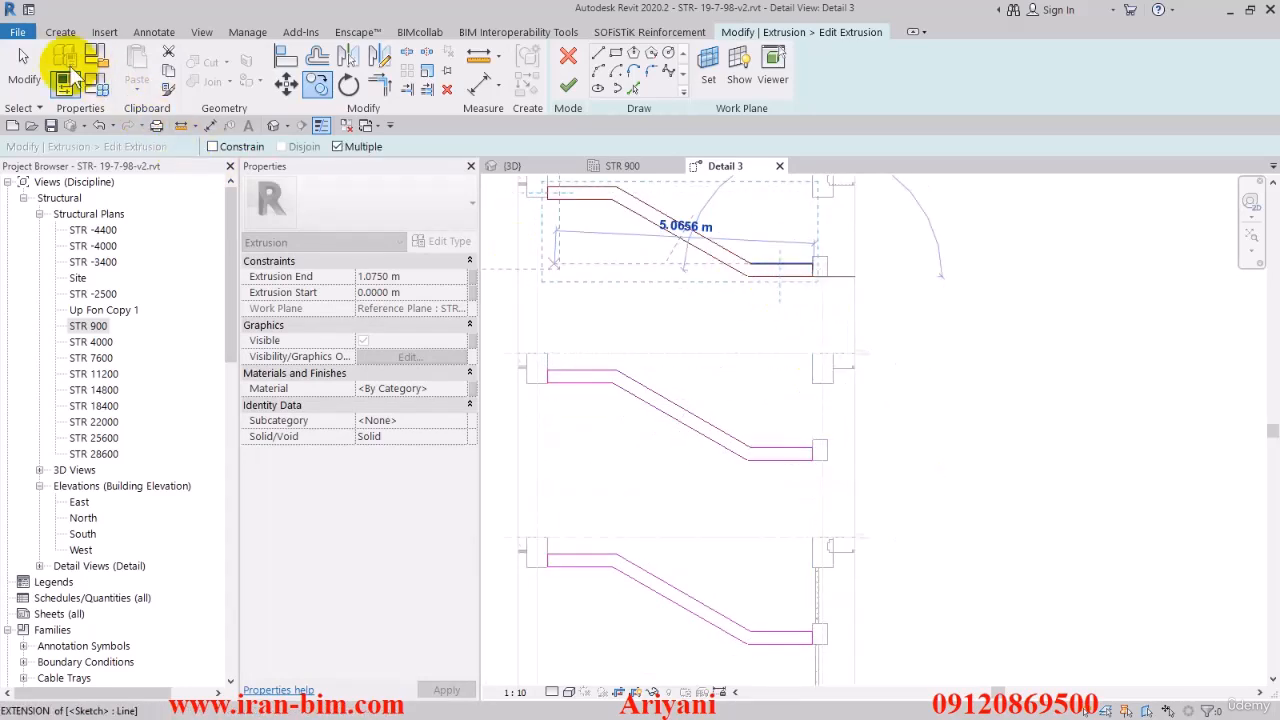
click(25, 62)
scroll(860, 460, down, 4)
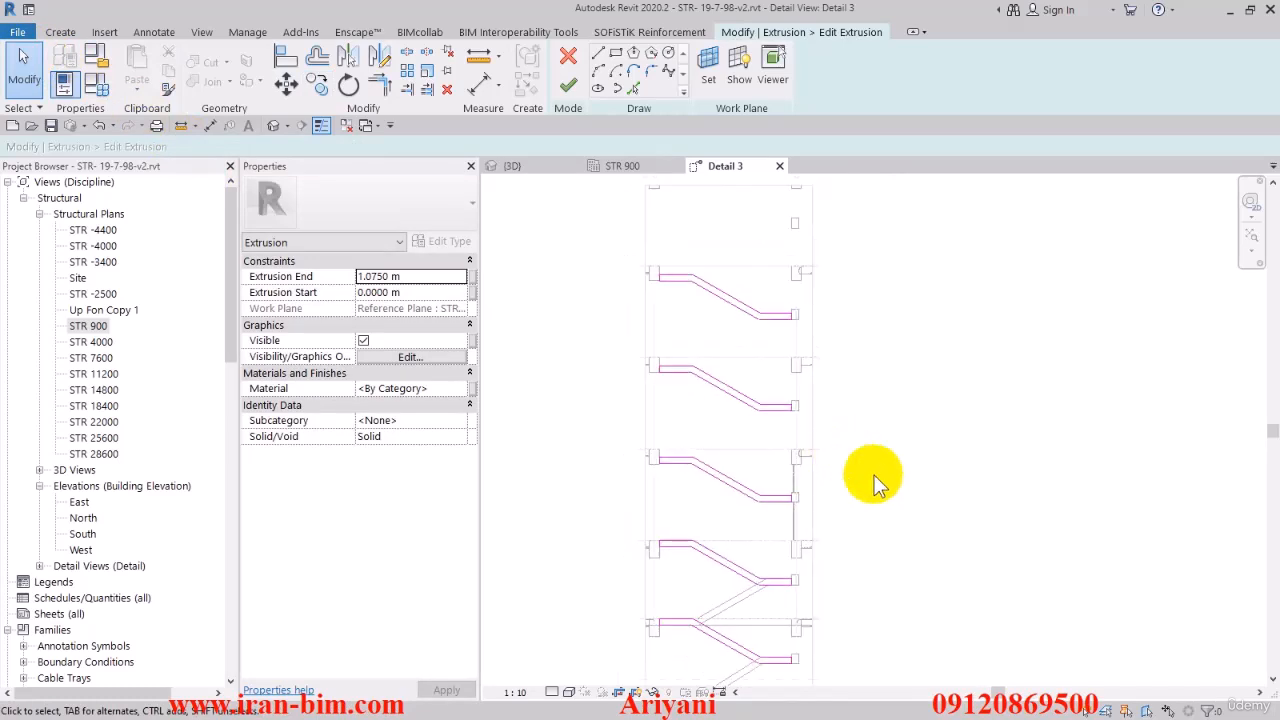
click(568, 85)
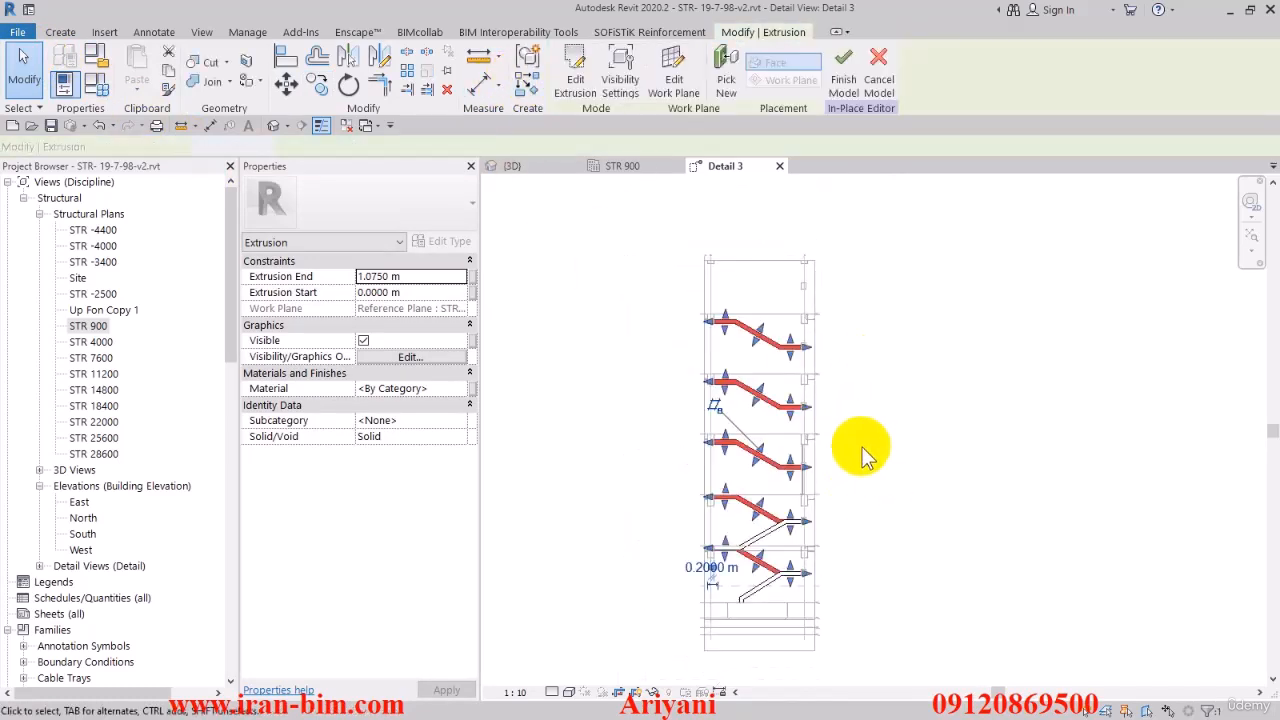
Open the sketch of the stair extrusion that contains the lower flights rising towards the mid-floor landings.
click(867, 546)
click(757, 534)
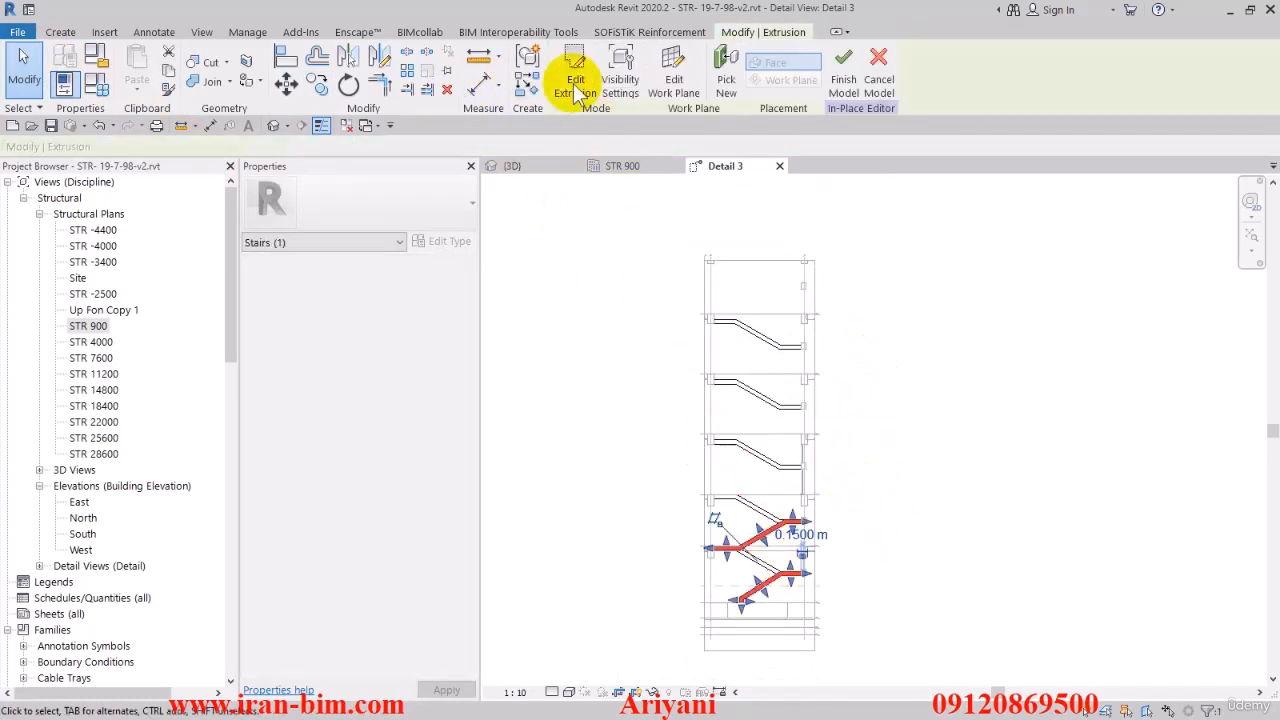
click(575, 75)
Copy the upper flight and its landings to the floor beams of the next two storeys with Multiple enabled.
drag(820, 529, 864, 566)
click(316, 84)
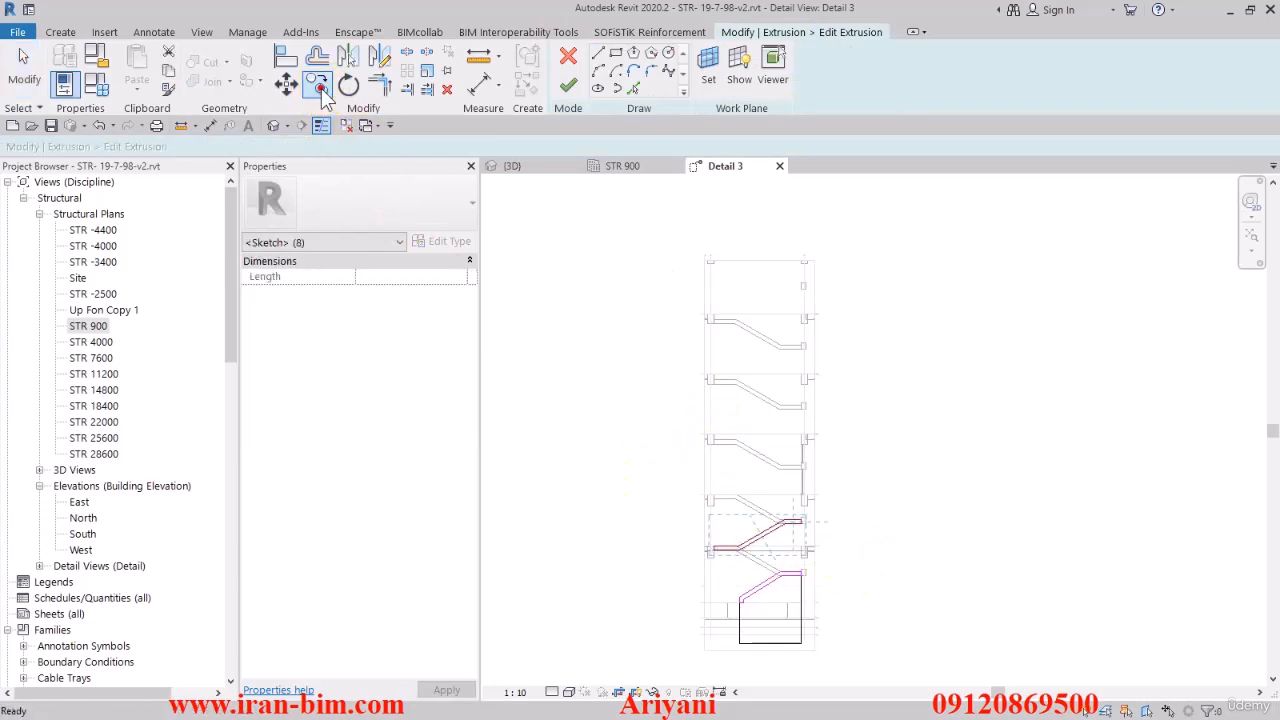
scroll(693, 587, up, 1)
scroll(693, 587, up, 4)
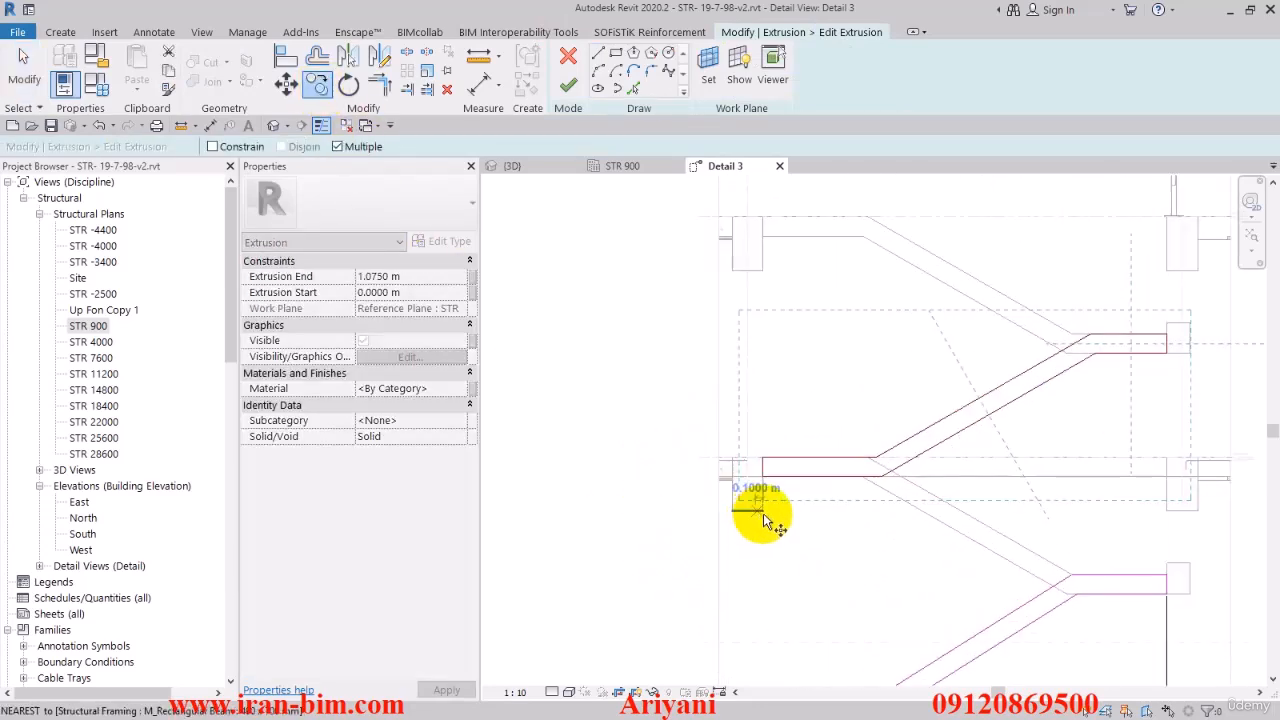
scroll(774, 469, up, 3)
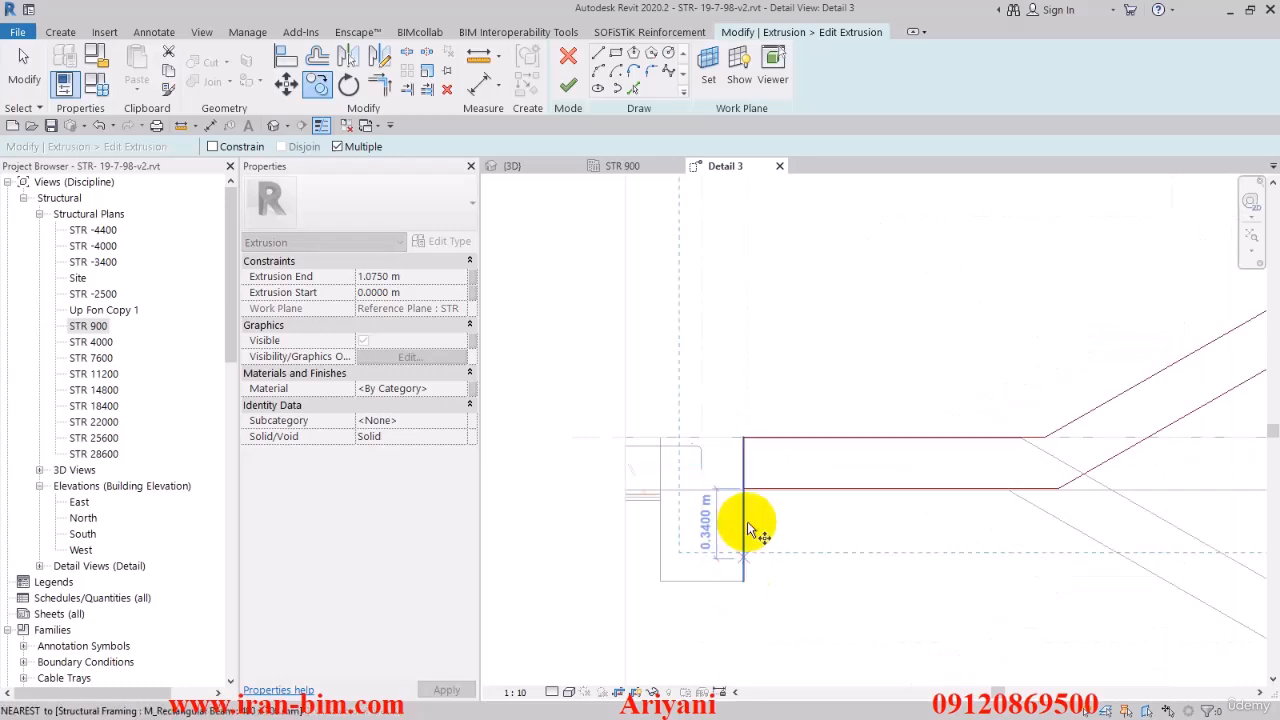
click(744, 439)
scroll(762, 525, down, 5)
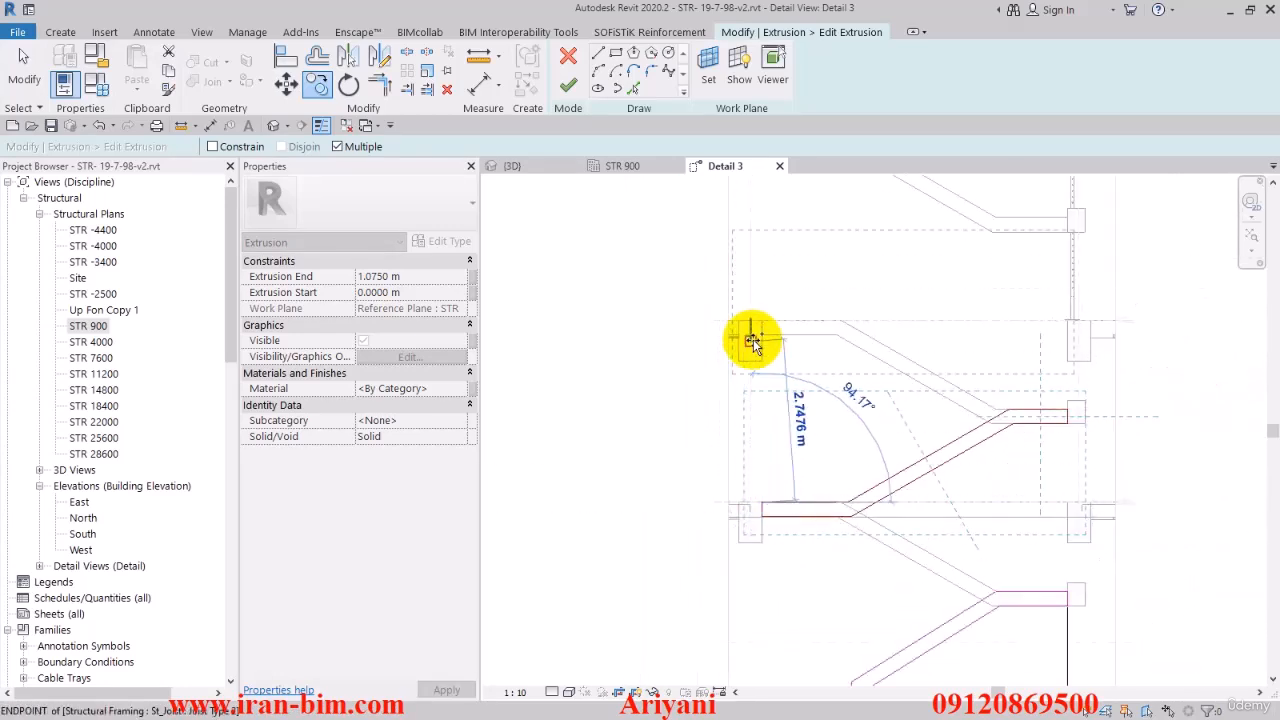
mouse_move(762, 322)
middle_down()
mouse_move(771, 206)
mouse_move(771, 514)
mouse_move(757, 480)
mouse_move(762, 415)
middle_up()
click(762, 413)
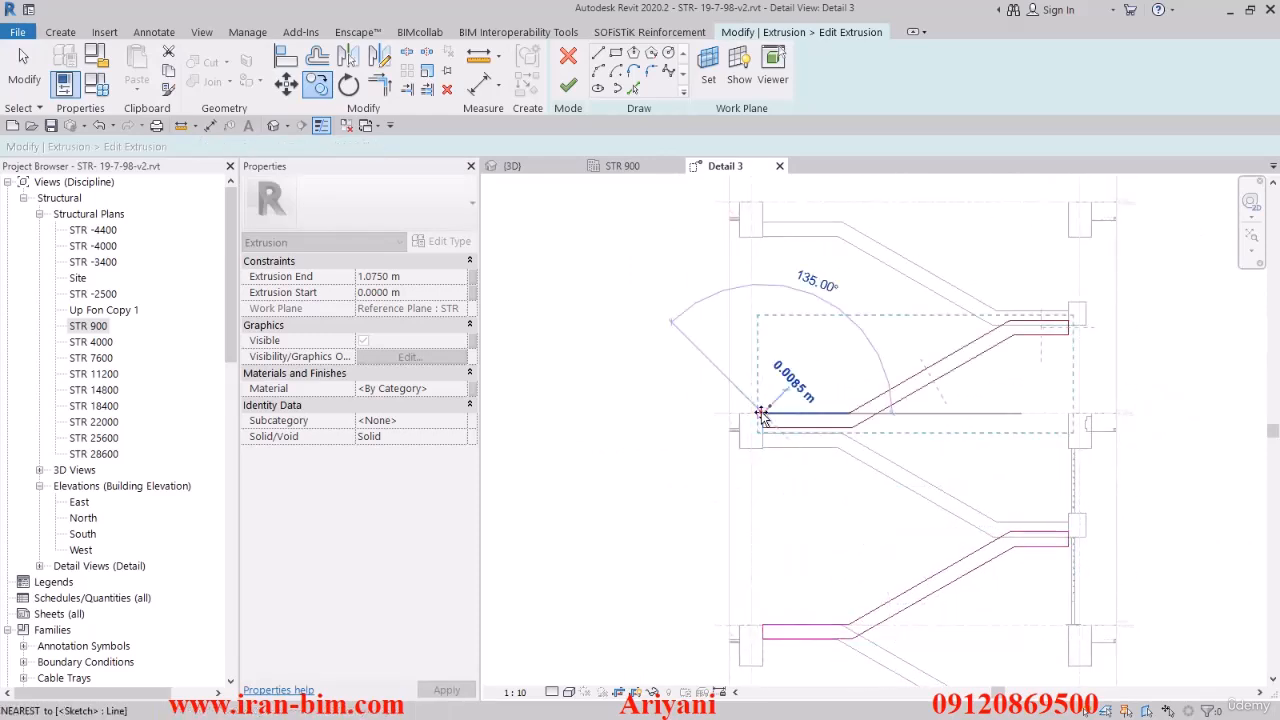
middle_drag(766, 343, 751, 523)
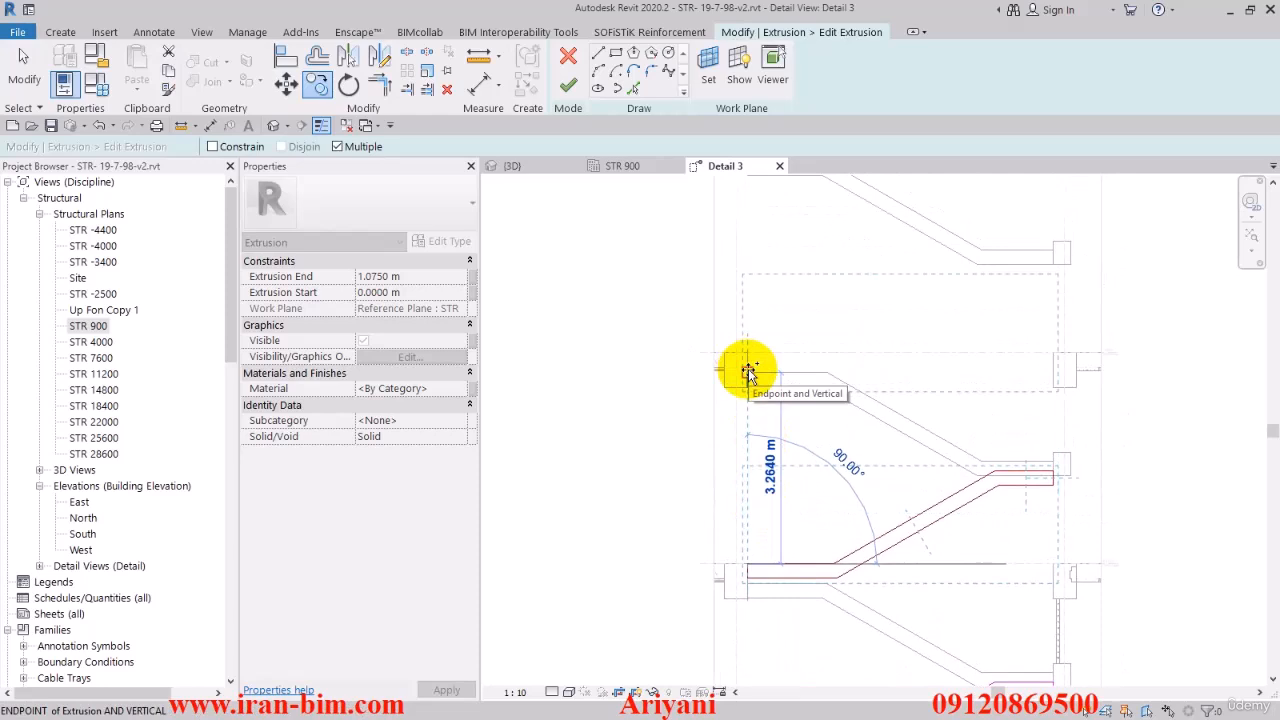
click(745, 372)
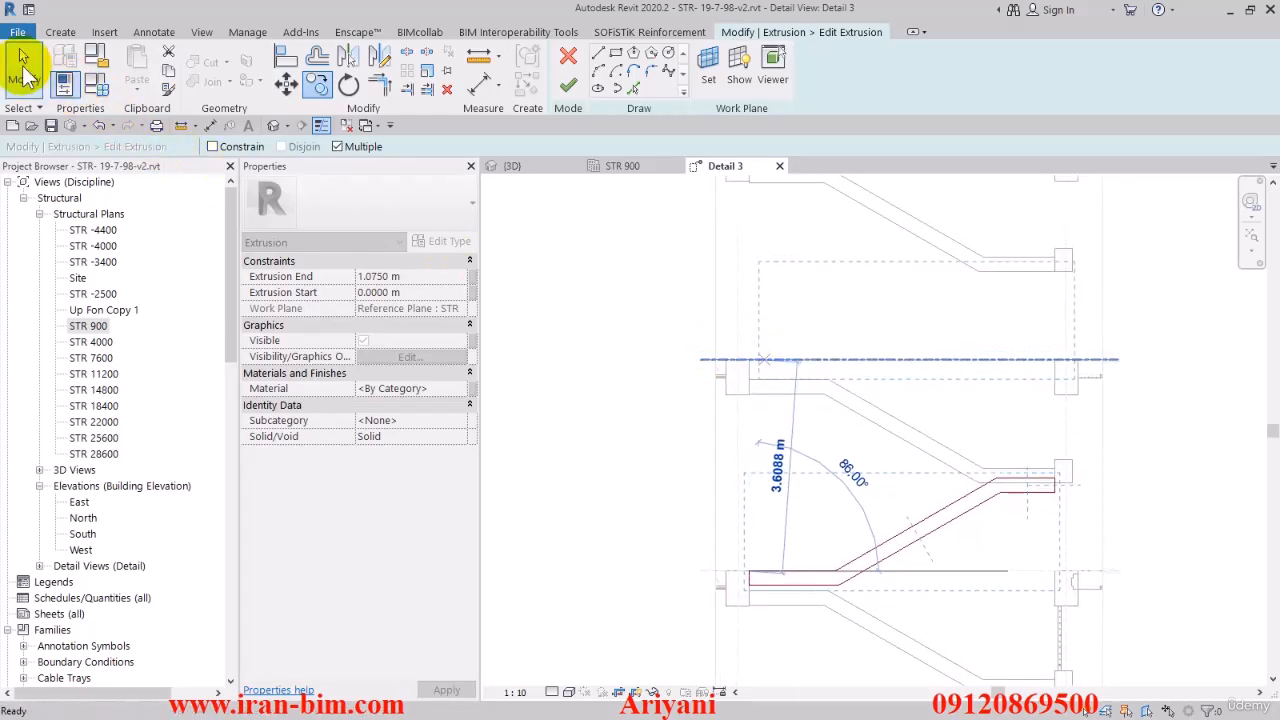
click(22, 65)
Move the mid-floor landing end of the first copied flight up to the top corner of its landing beam.
scroll(757, 478, down, 4)
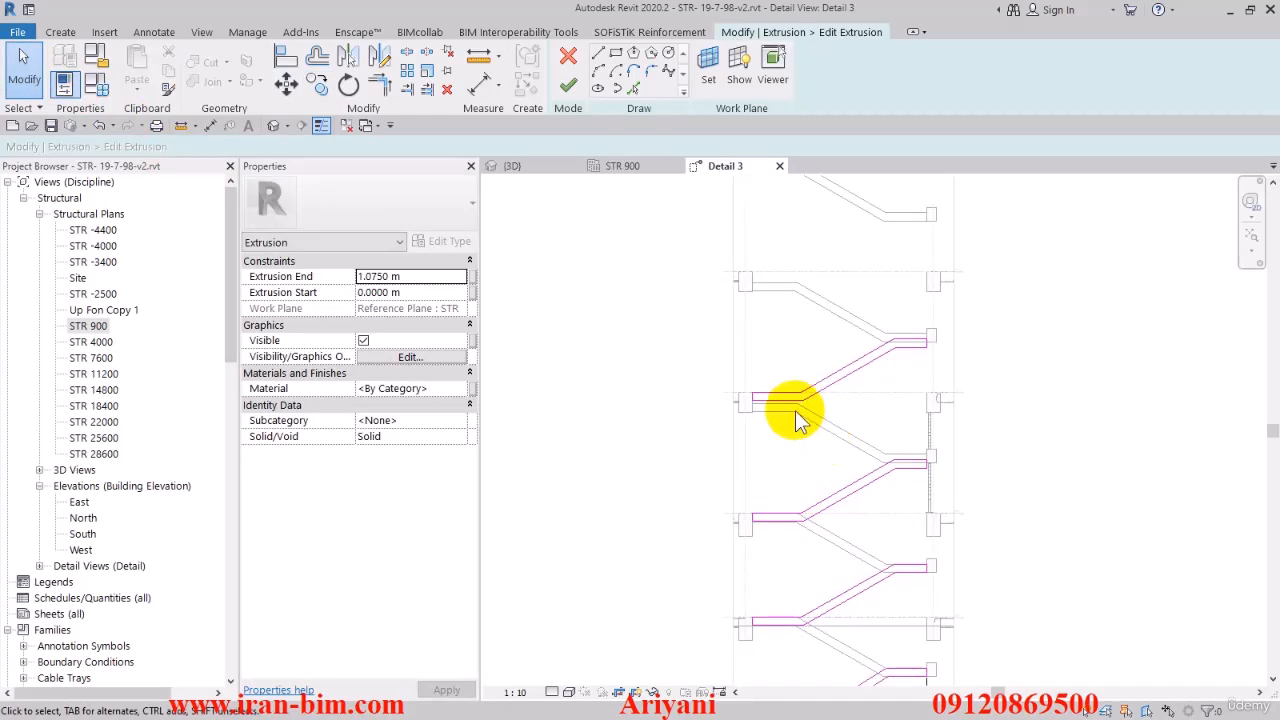
middle_drag(766, 312, 762, 352)
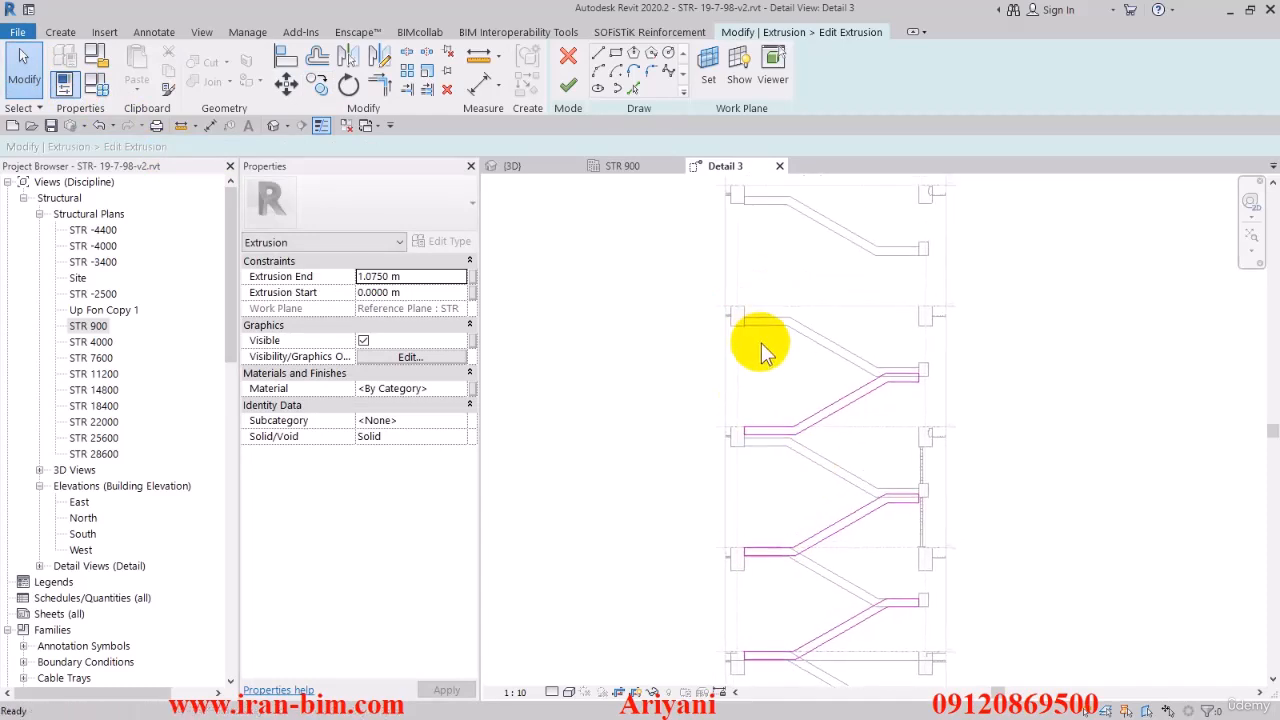
scroll(900, 390, up, 2)
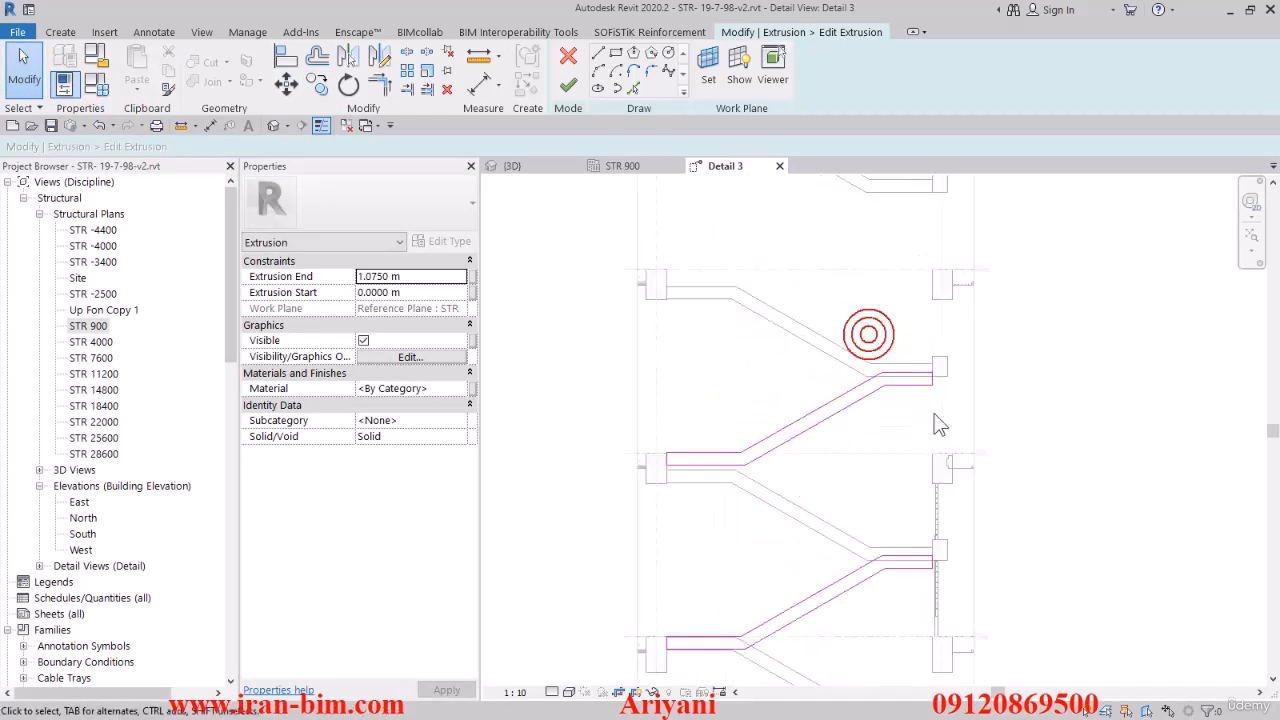
drag(868, 334, 940, 425)
click(845, 455)
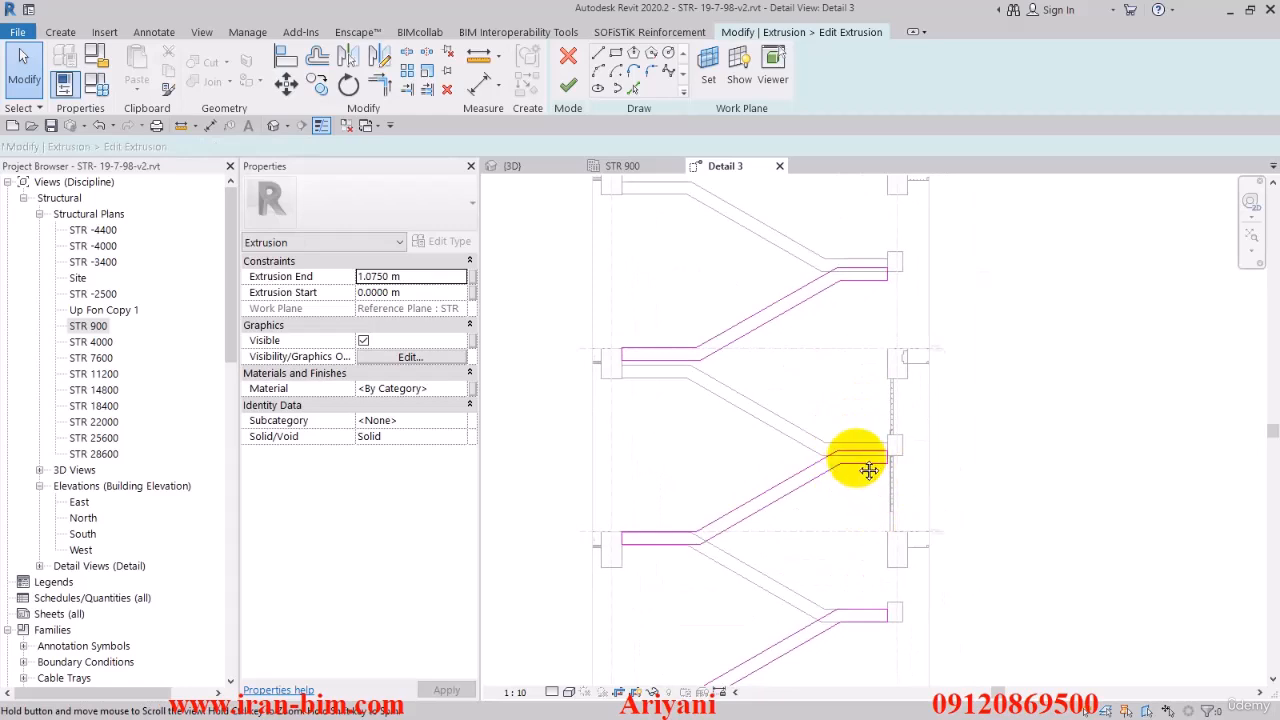
scroll(849, 445, up, 2)
drag(845, 434, 1011, 531)
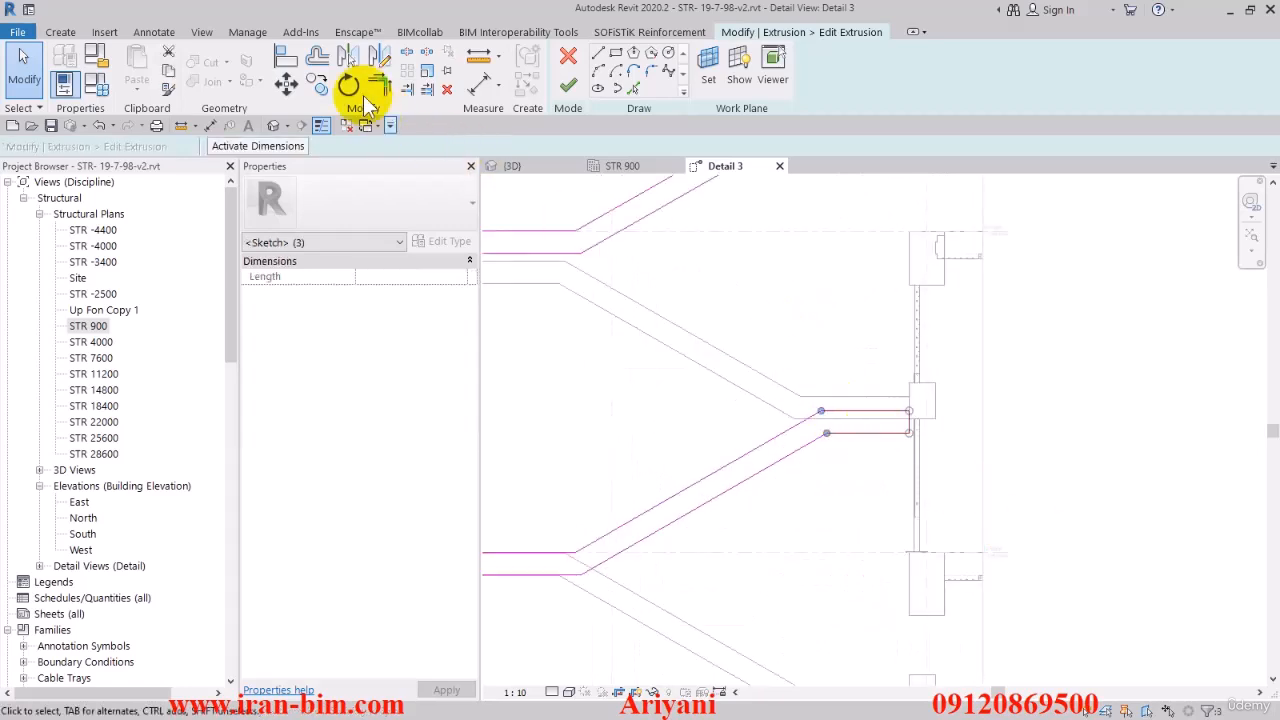
click(286, 85)
scroll(964, 419, up, 2)
click(890, 408)
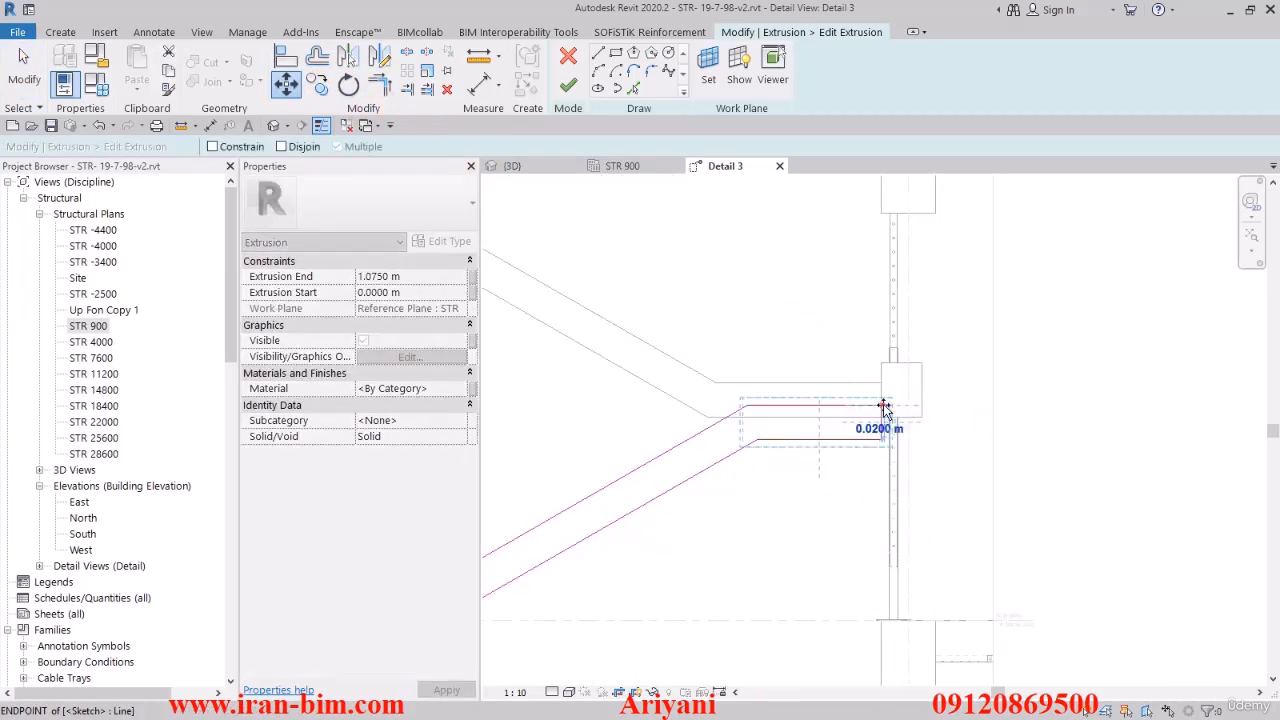
click(884, 366)
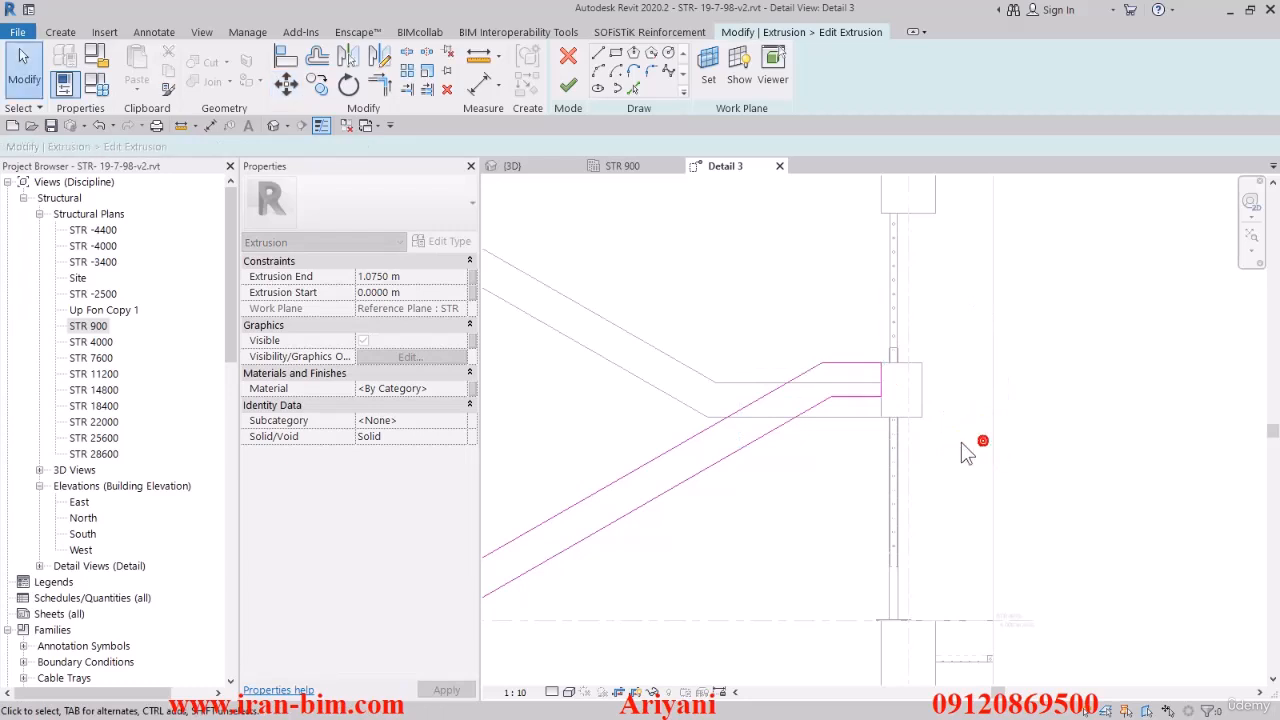
Delete the two sloped lines of the first copied flight.
scroll(961, 442, down, 1)
middle_drag(949, 449, 1055, 454)
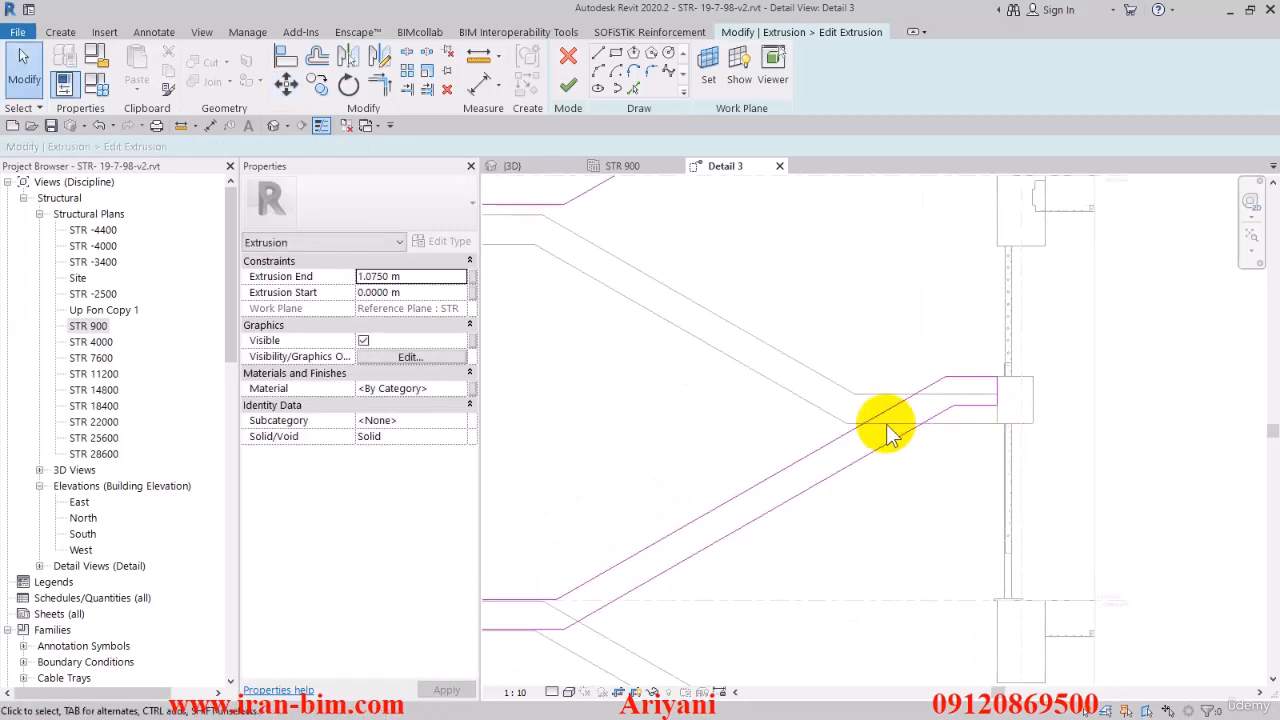
click(951, 378)
click(947, 461)
drag(908, 492, 778, 481)
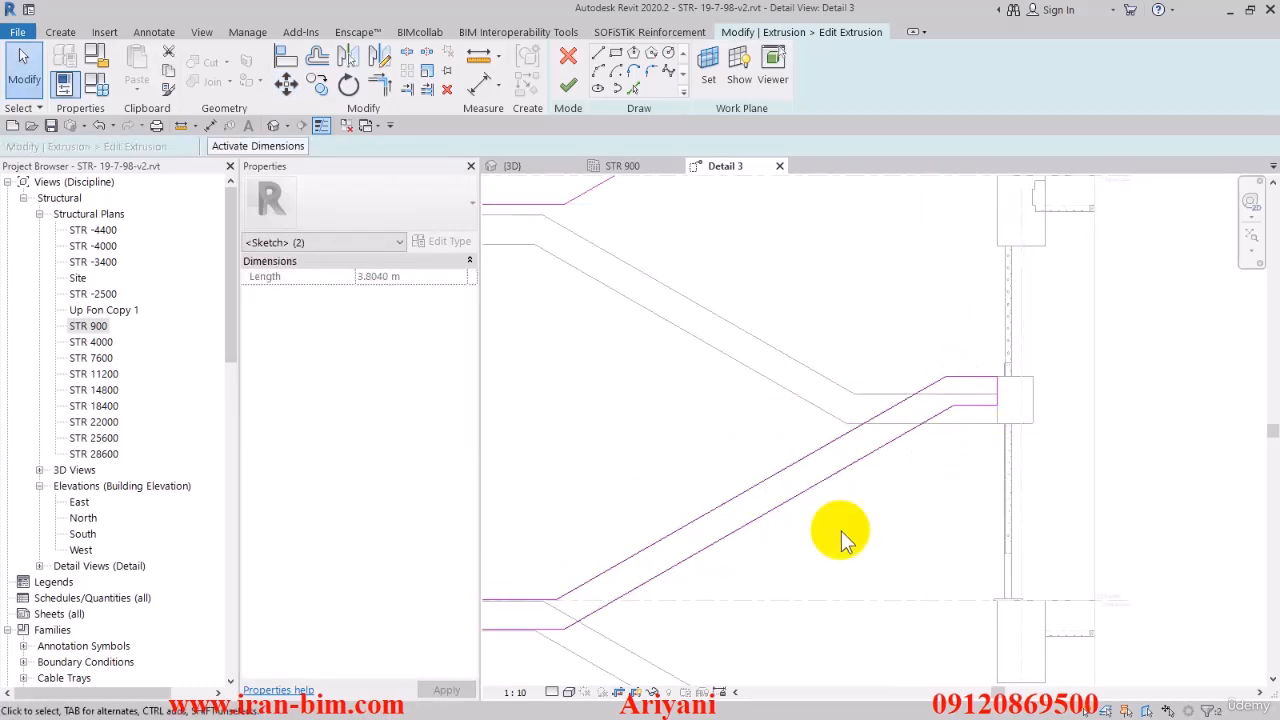
key(Delete)
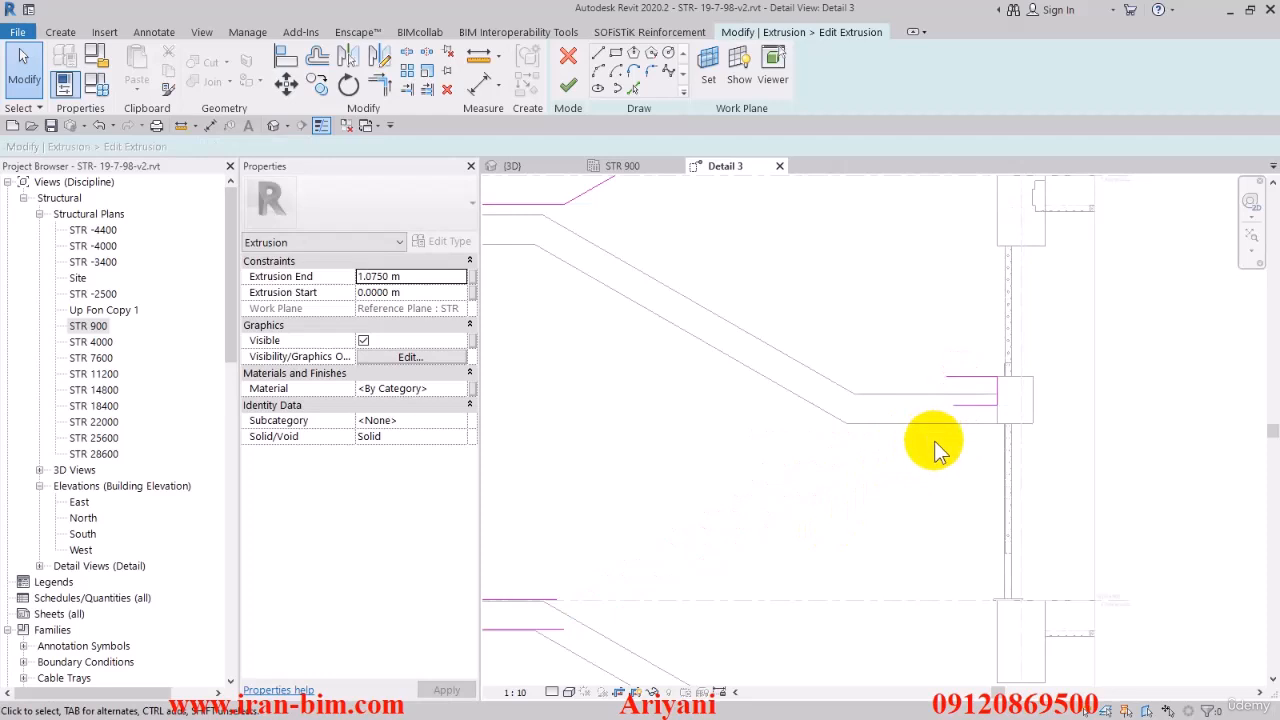
Set the mid-floor landing's bottom line to 1.25 m and draw a sloped line from its end to the lower landing's bottom corner.
click(975, 377)
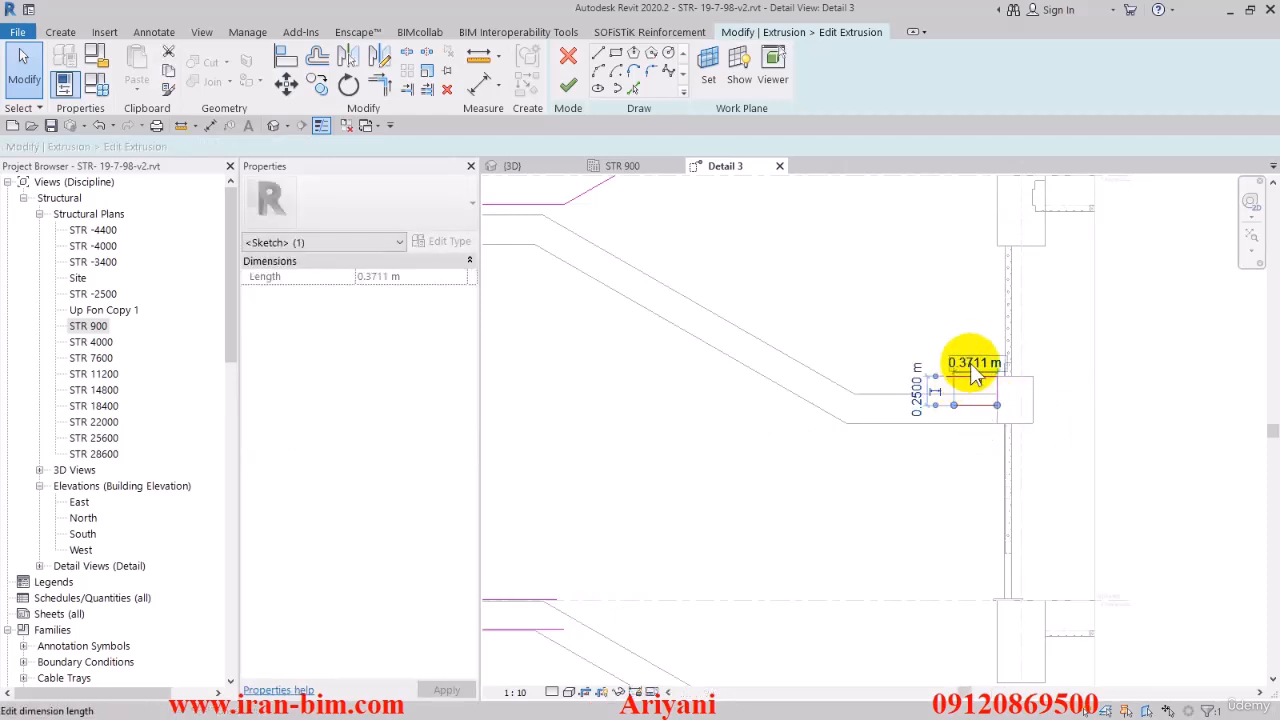
text(1.25)
key(Return)
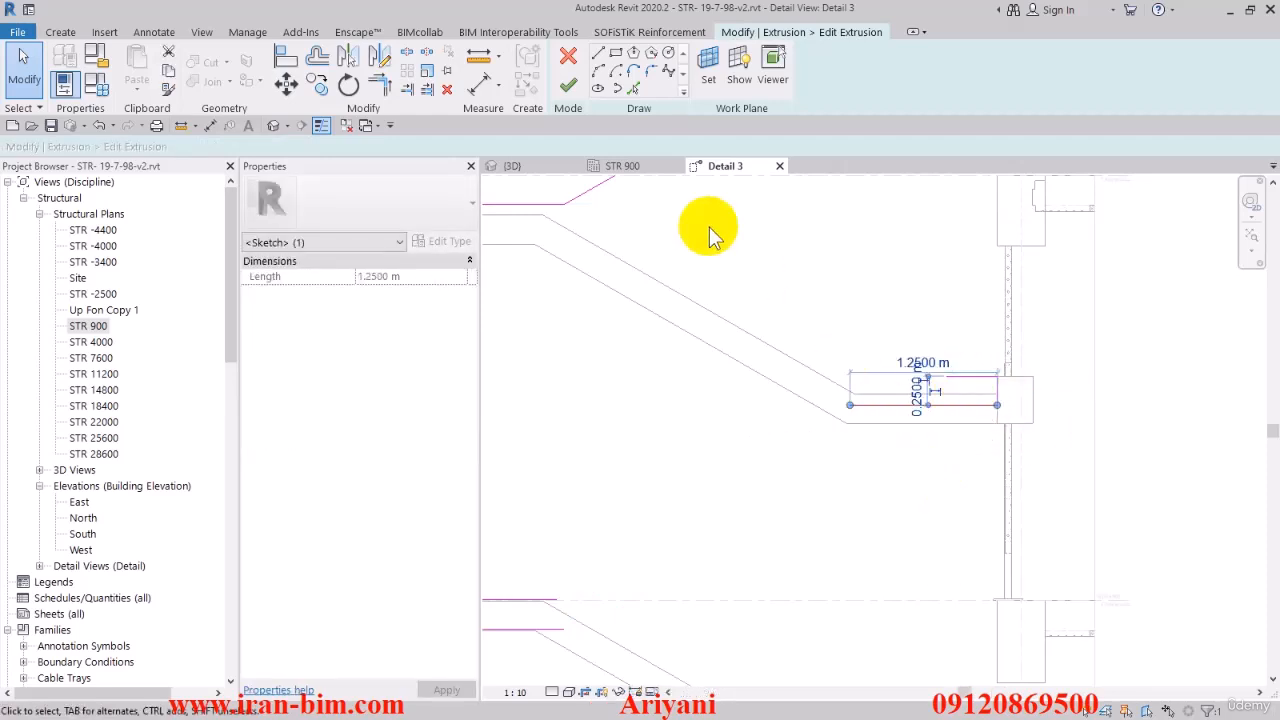
click(601, 56)
scroll(728, 402, down, 2)
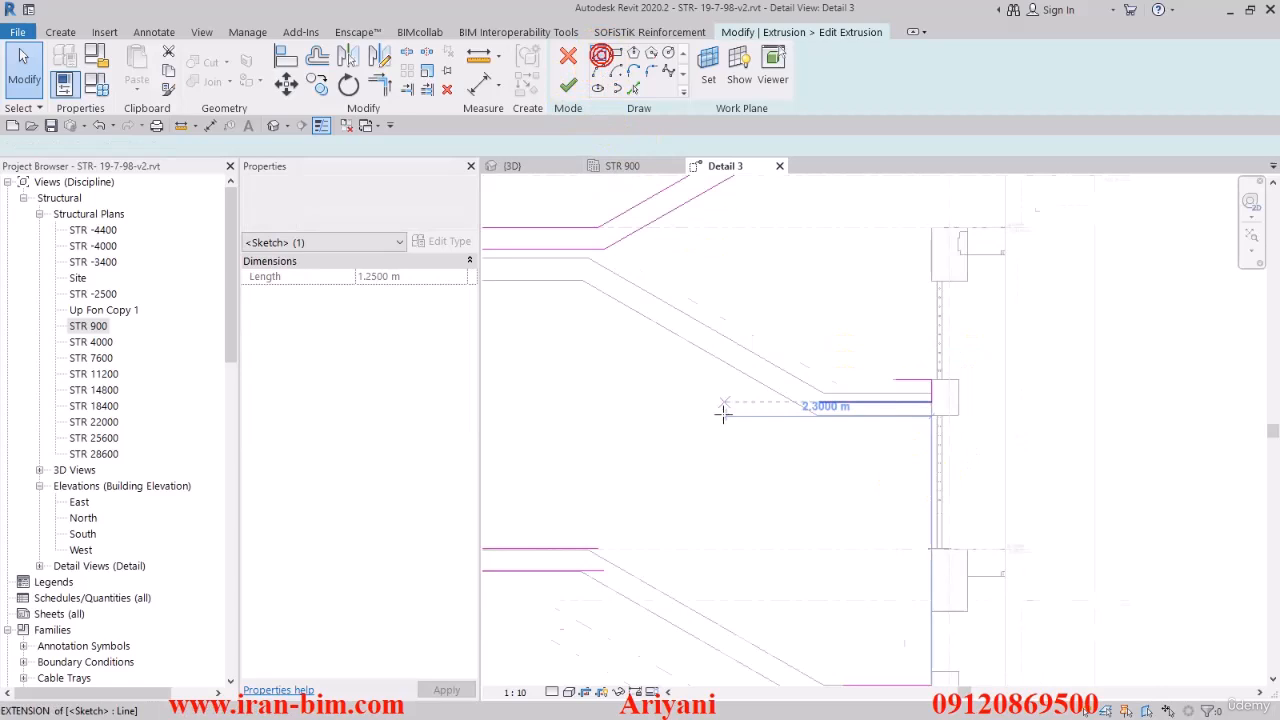
click(808, 403)
click(619, 550)
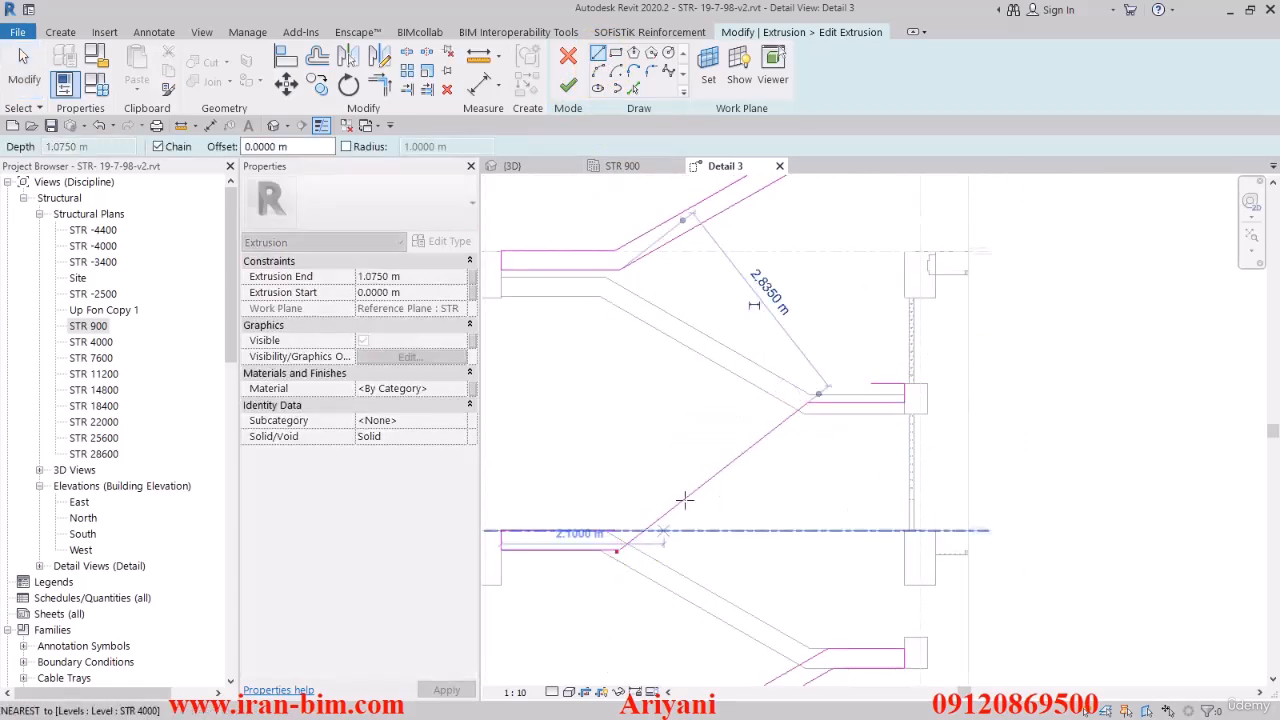
key(Escape)
Pick the new sloped line with a 0.25 m offset to create the flight's parallel top edge.
click(636, 90)
click(230, 147)
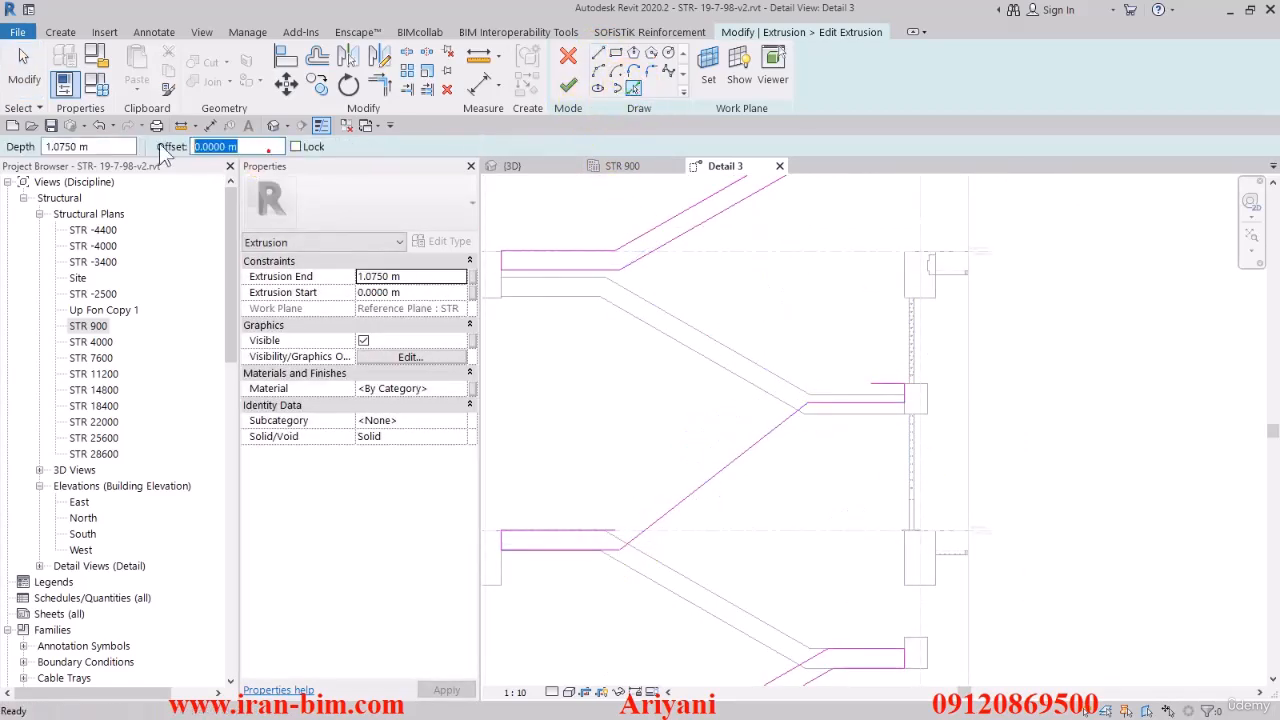
key(Return)
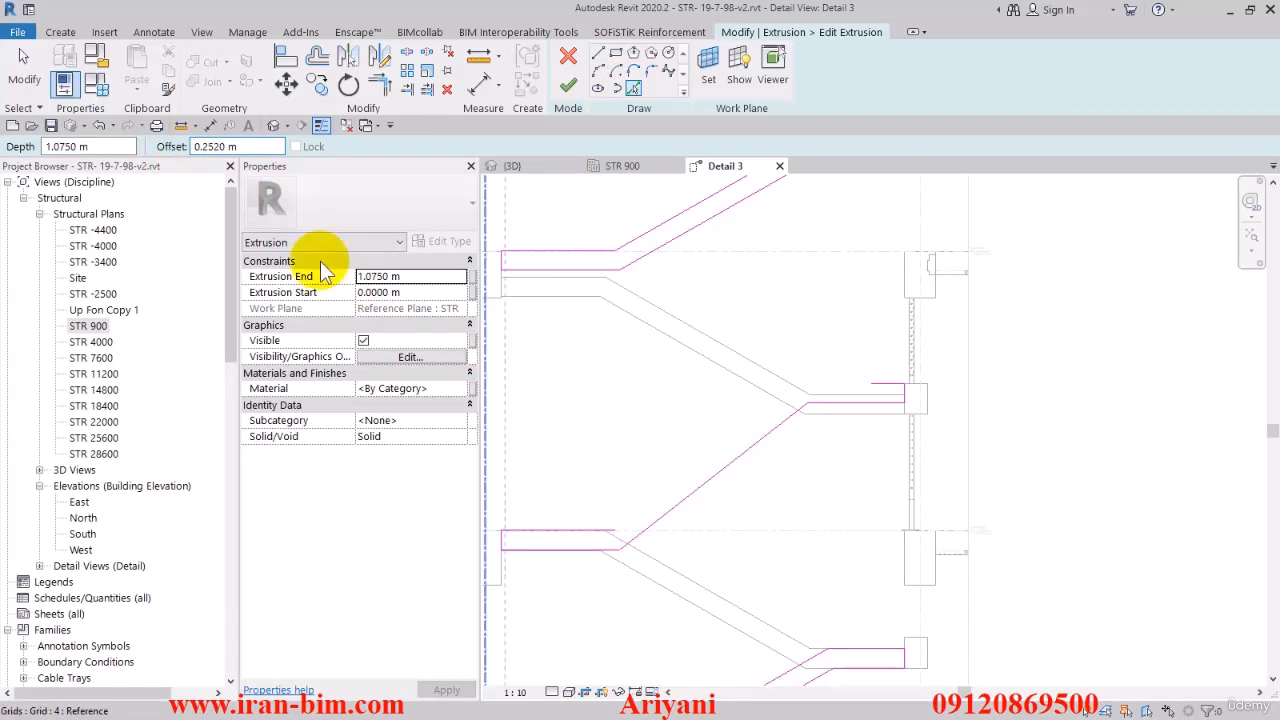
click(708, 480)
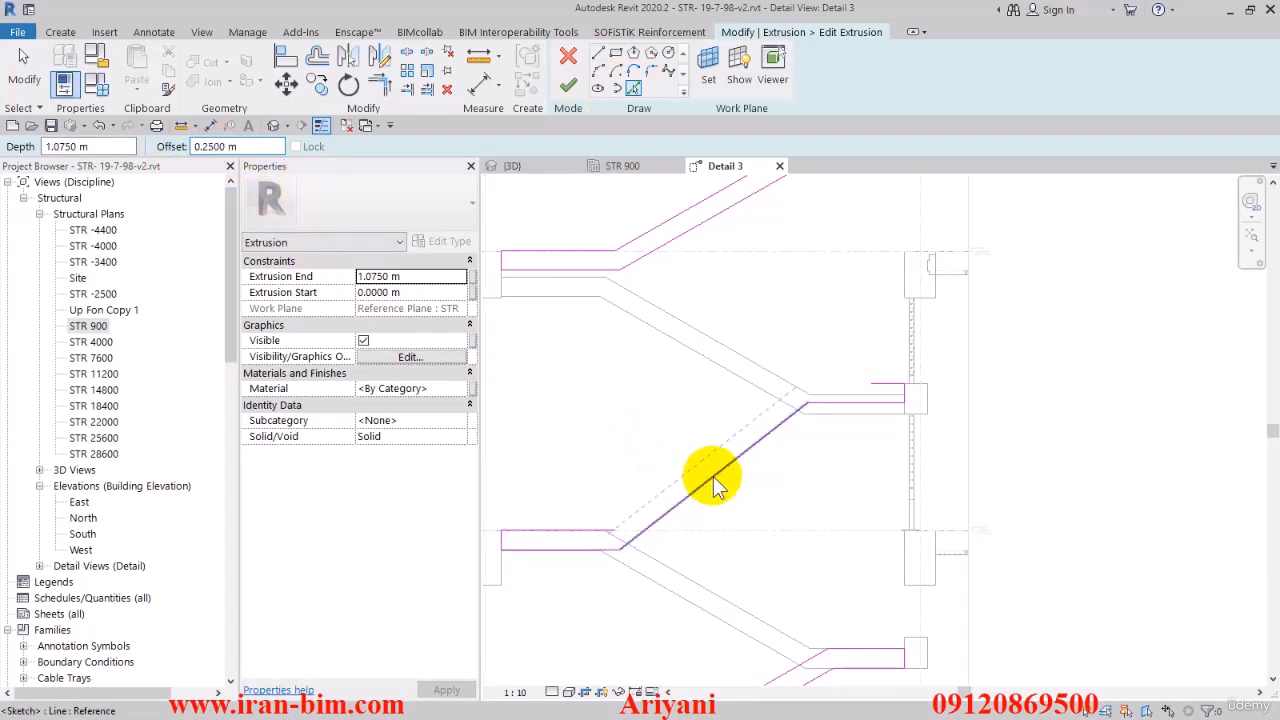
Trim the flight's top edge to corners with the top lines of the lower and mid-floor landings.
key(t)
key(r)
click(640, 508)
click(589, 532)
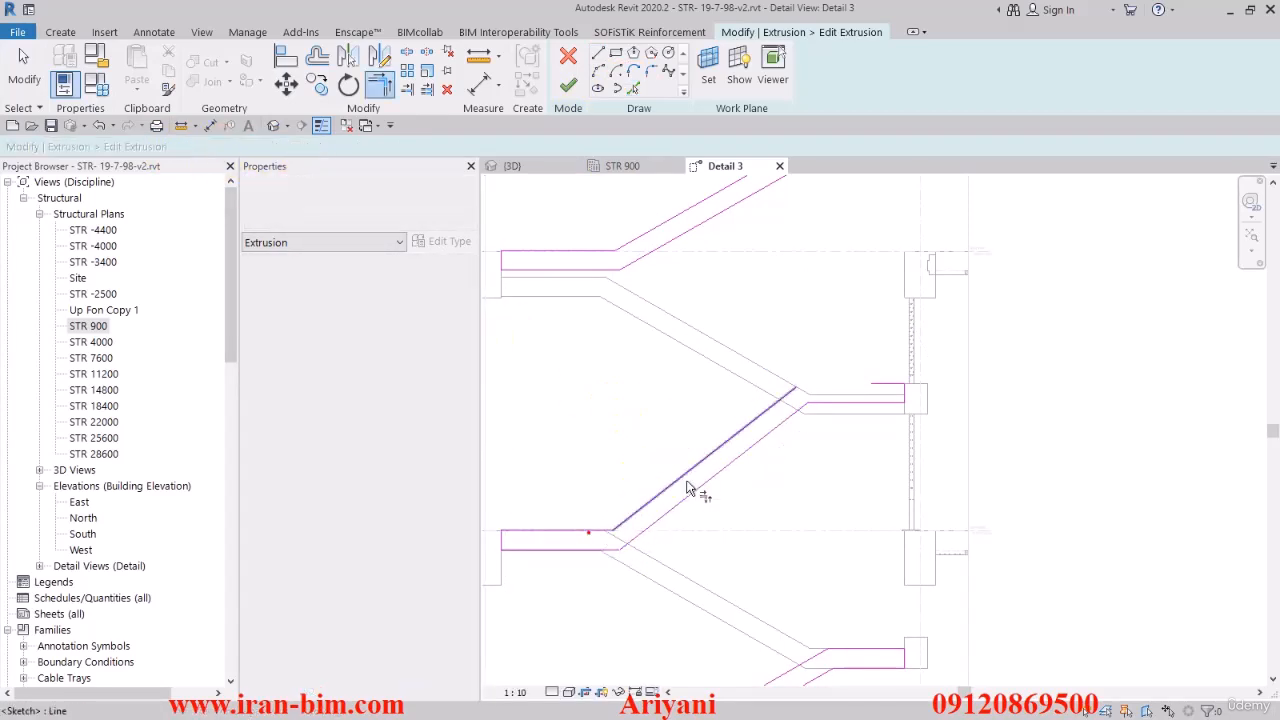
click(773, 393)
key(Escape)
key(Escape)
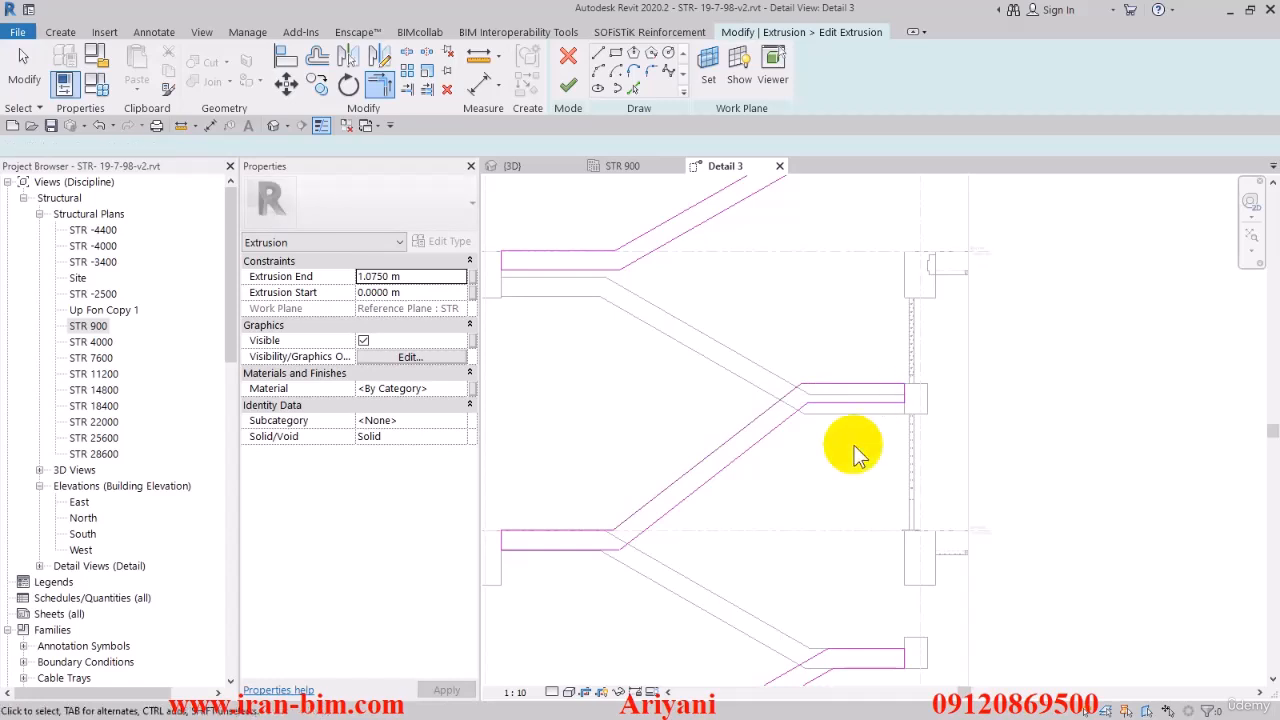
Delete the uppermost copied flight profile with its landings and finish the extrusion sketch.
scroll(849, 449, down, 3)
scroll(600, 403, down, 2)
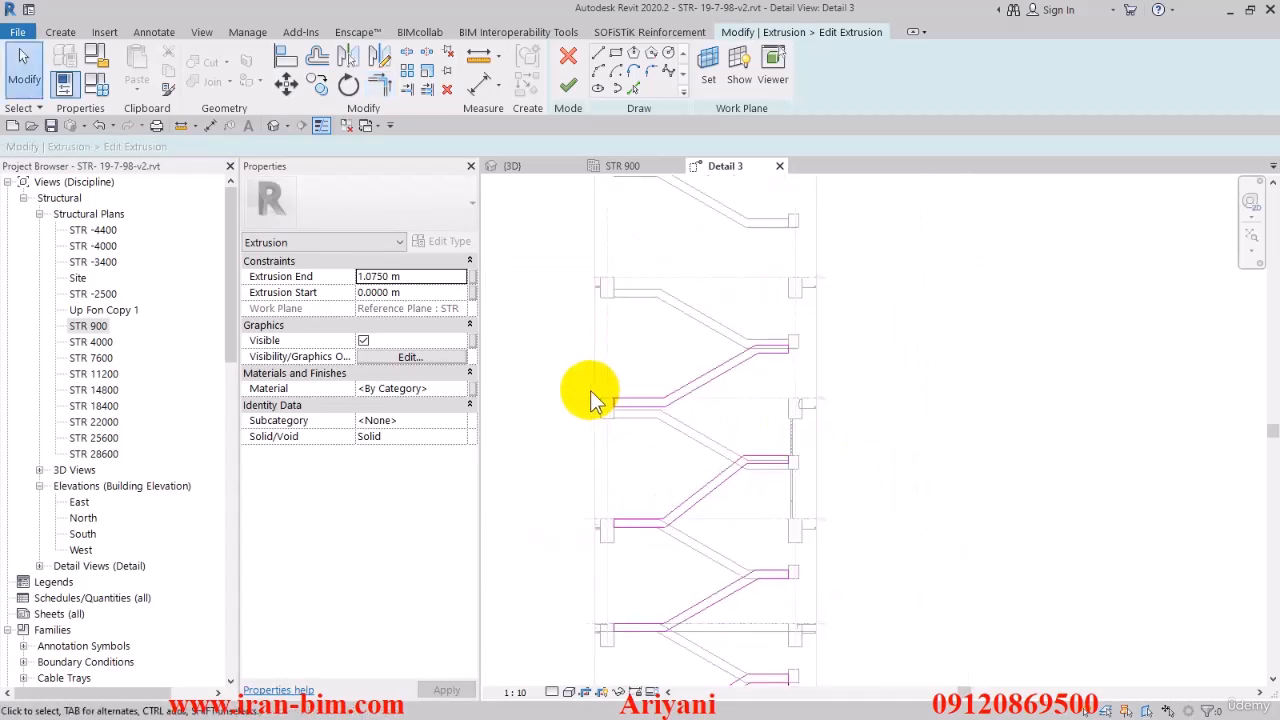
drag(790, 337, 792, 336)
key(Delete)
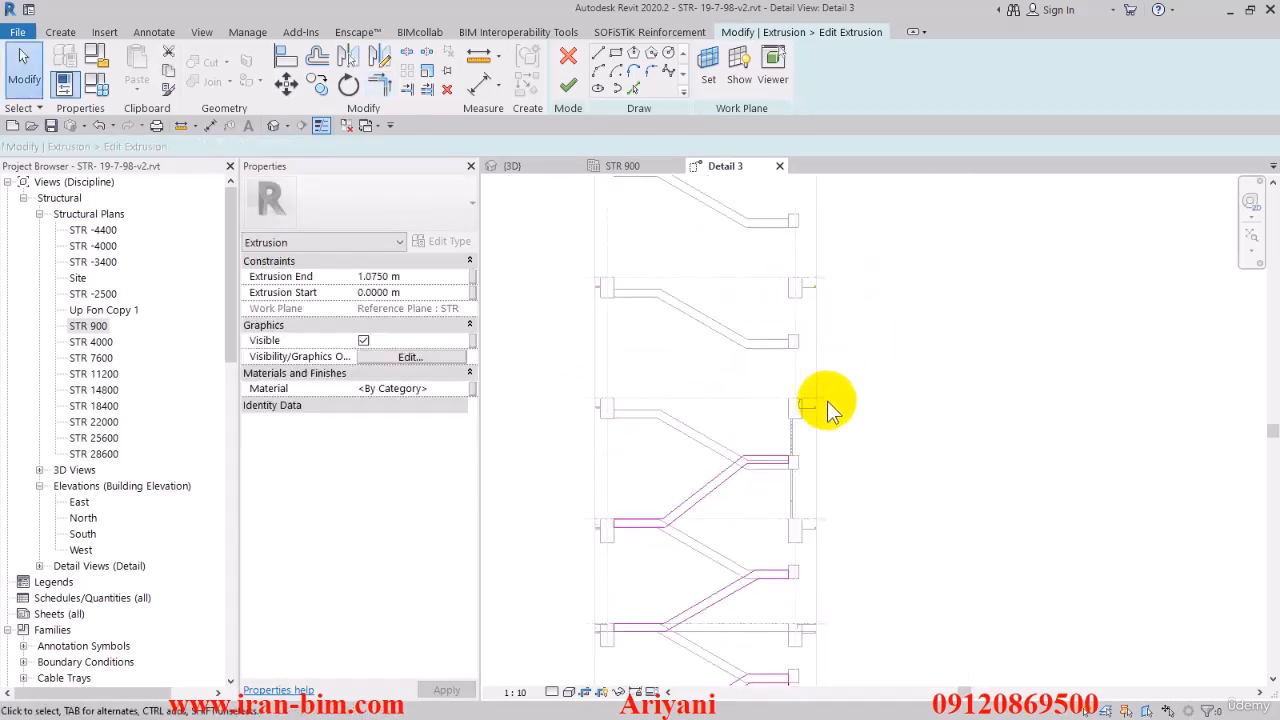
click(572, 89)
click(872, 508)
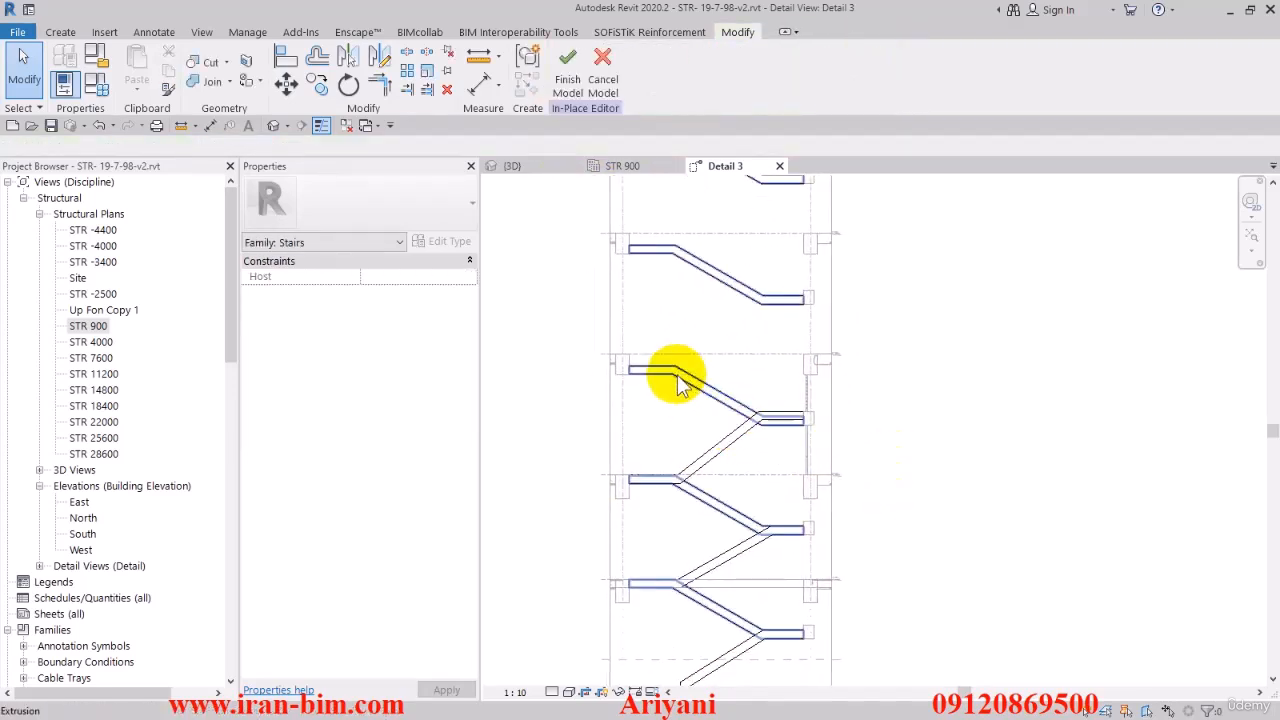
click(678, 369)
click(886, 483)
middle_drag(870, 501, 900, 438)
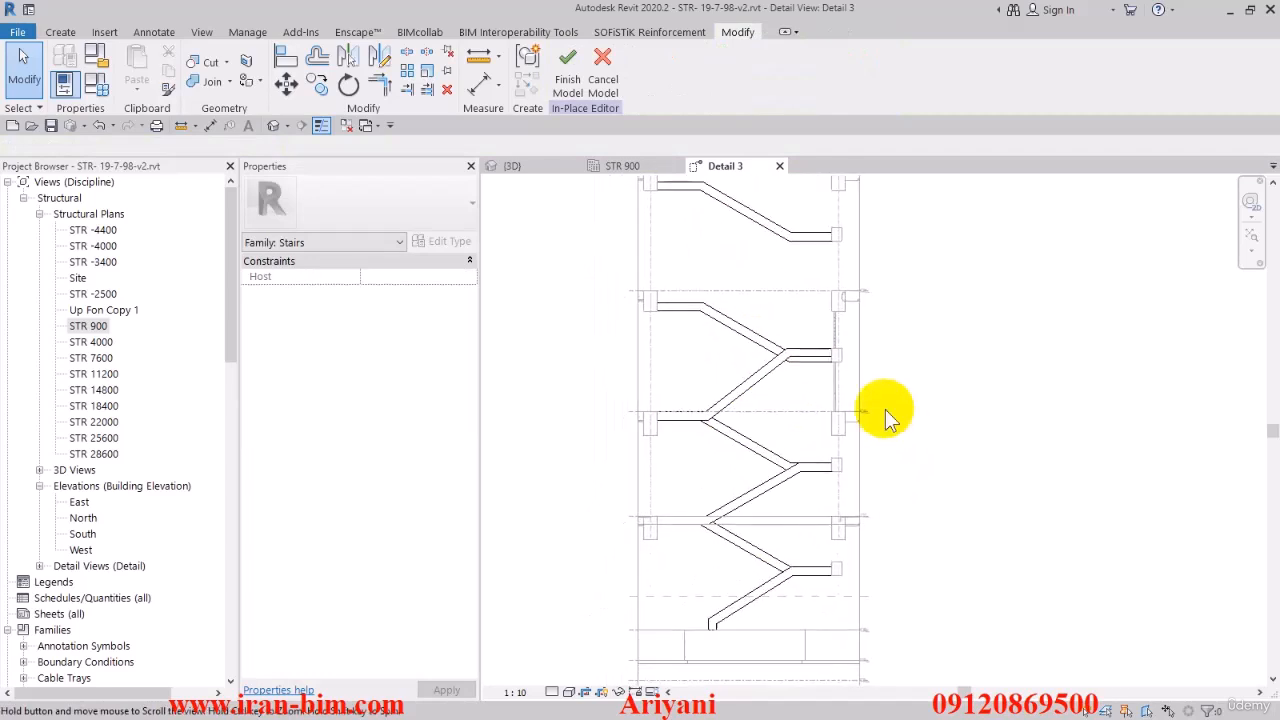
In the 3D view, link the material of both stair extrusions to a new family type parameter named CONCRETE.
click(509, 166)
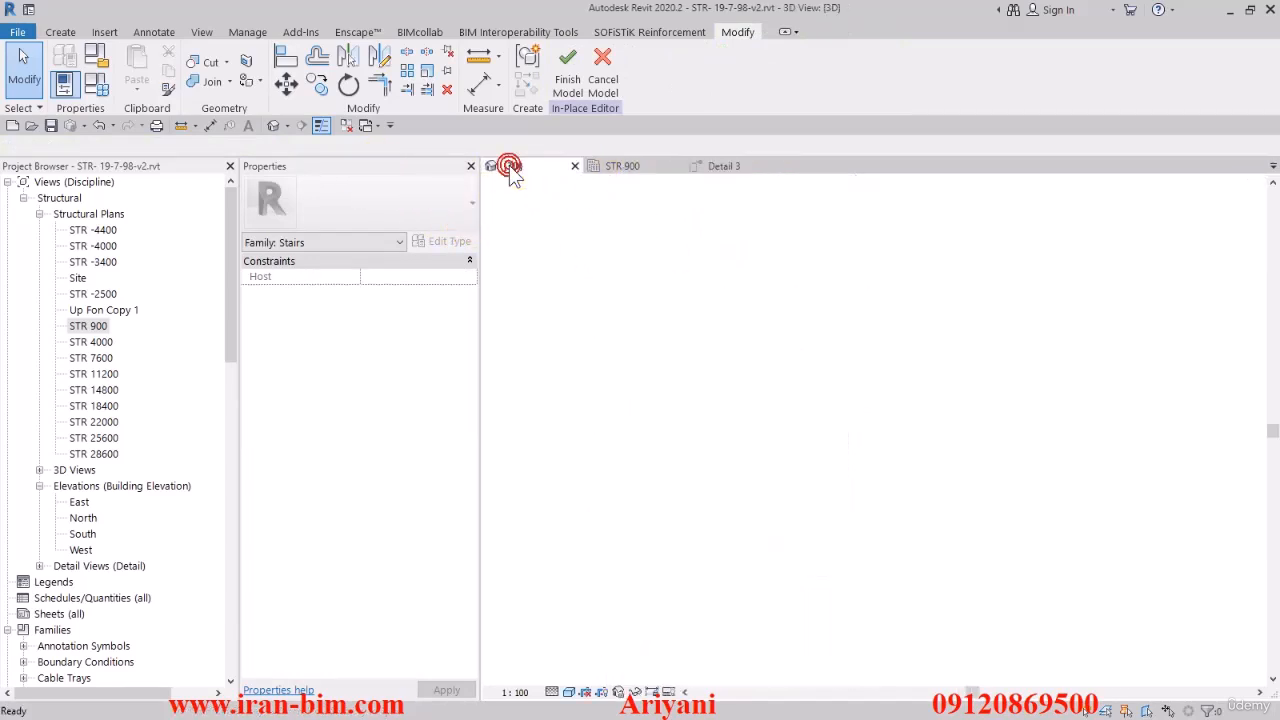
click(509, 166)
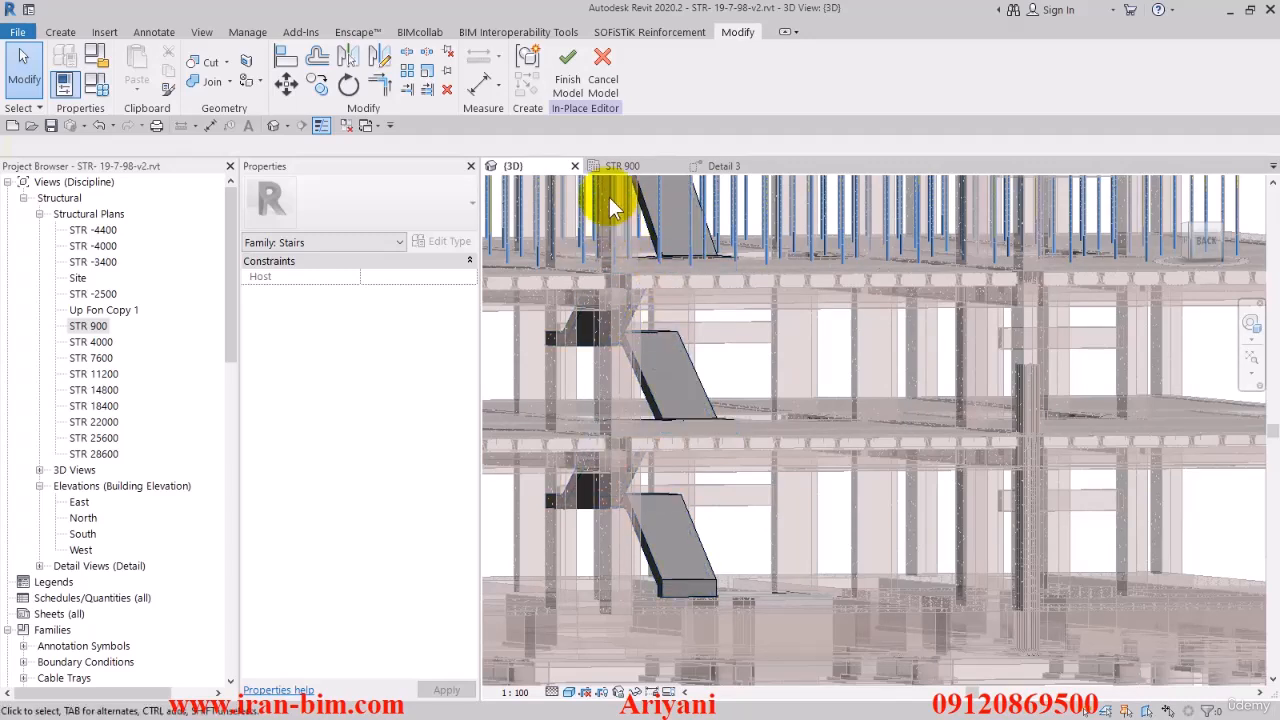
click(568, 343)
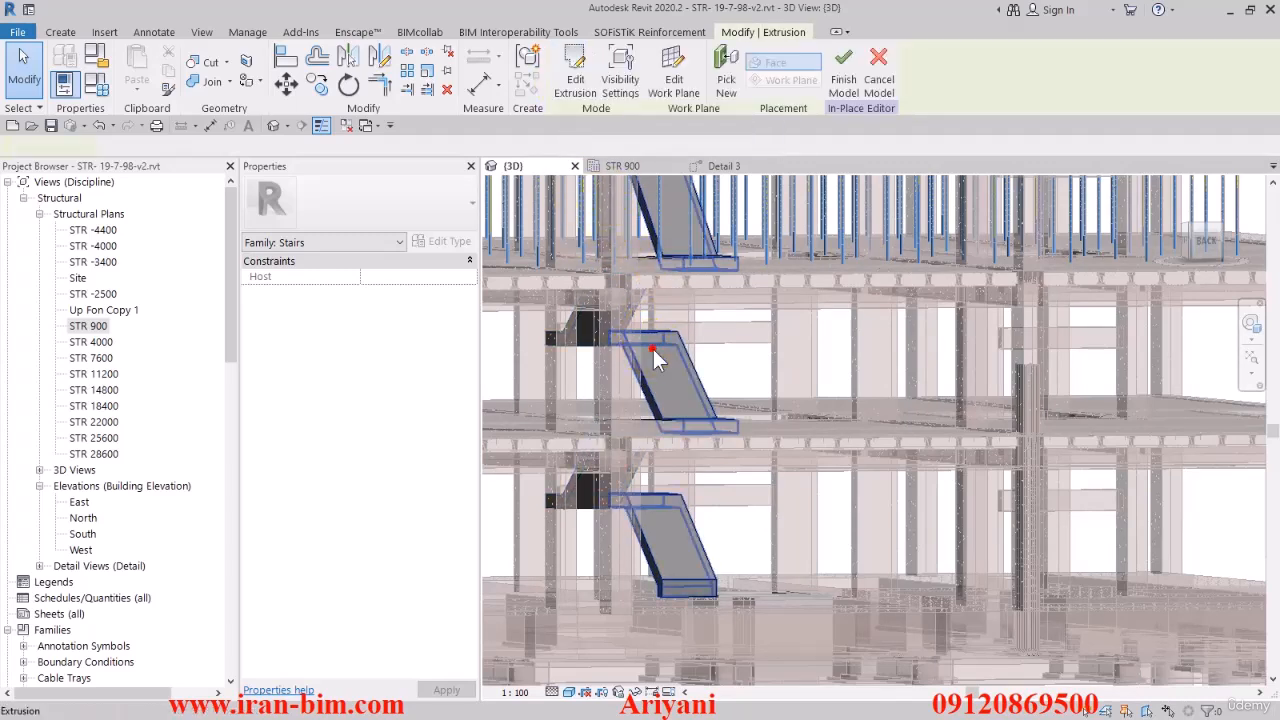
ctrl+click(566, 334)
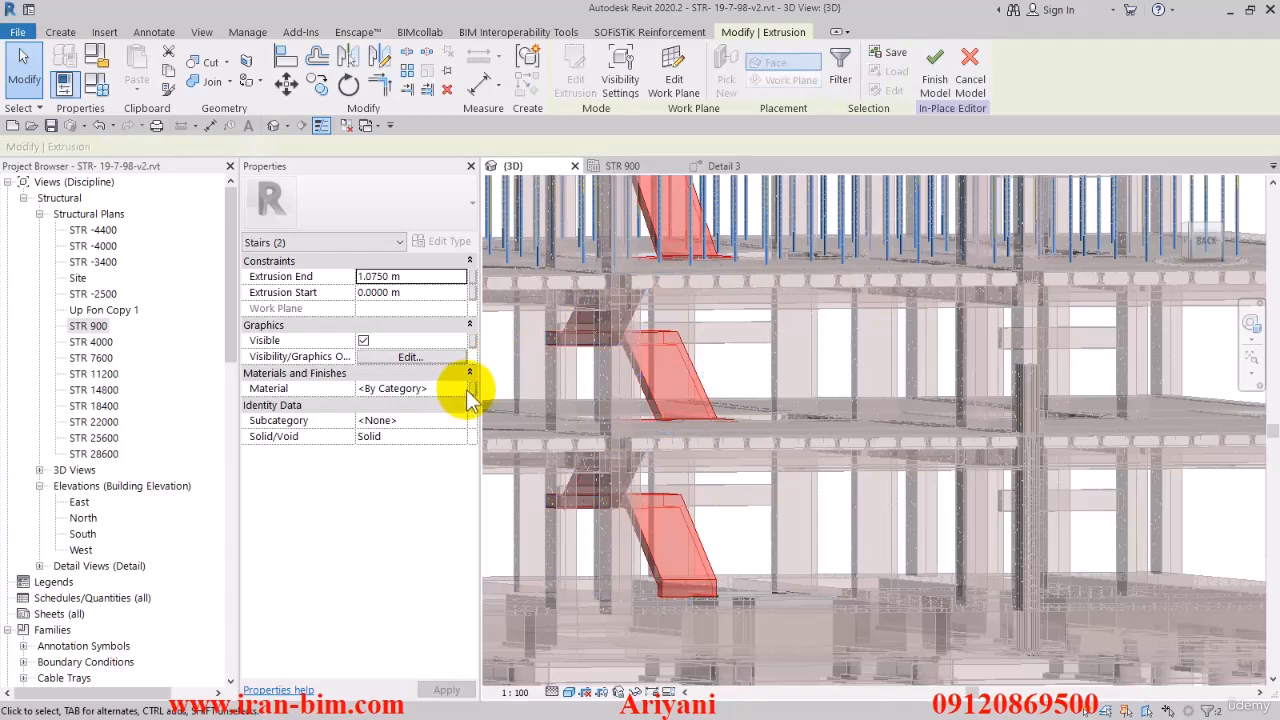
click(472, 389)
click(526, 456)
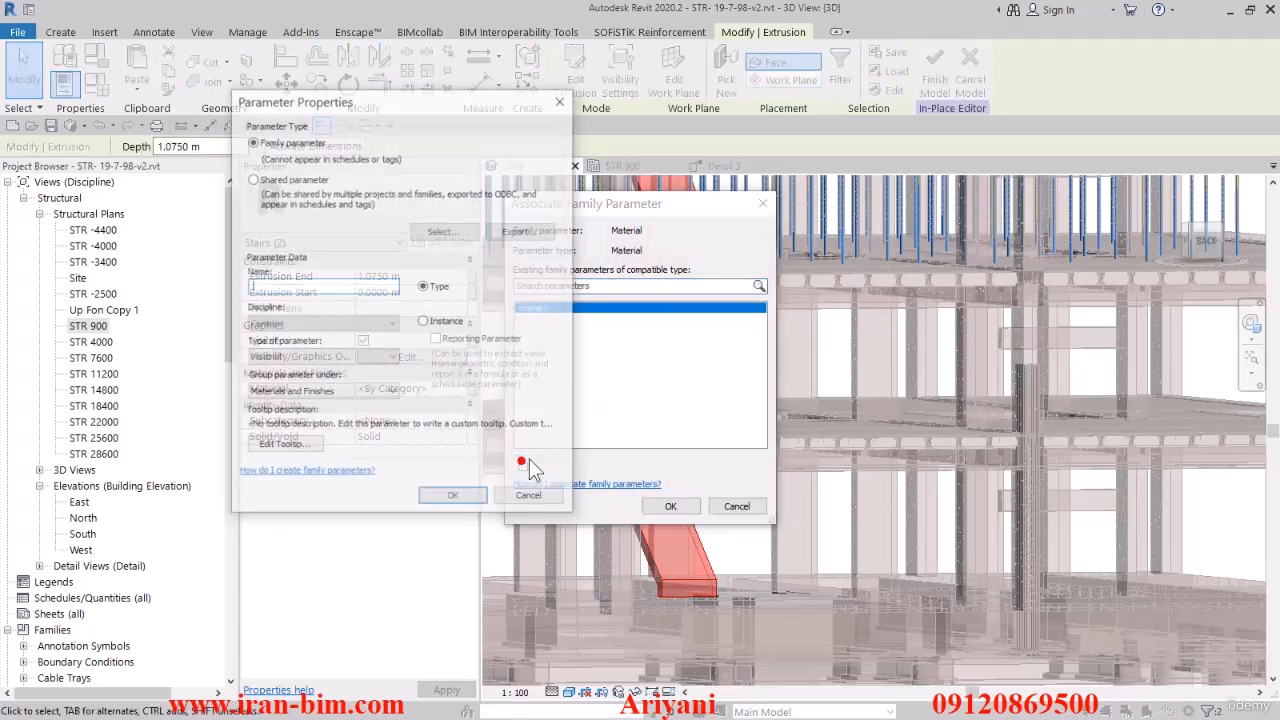
text(CONCRETE)
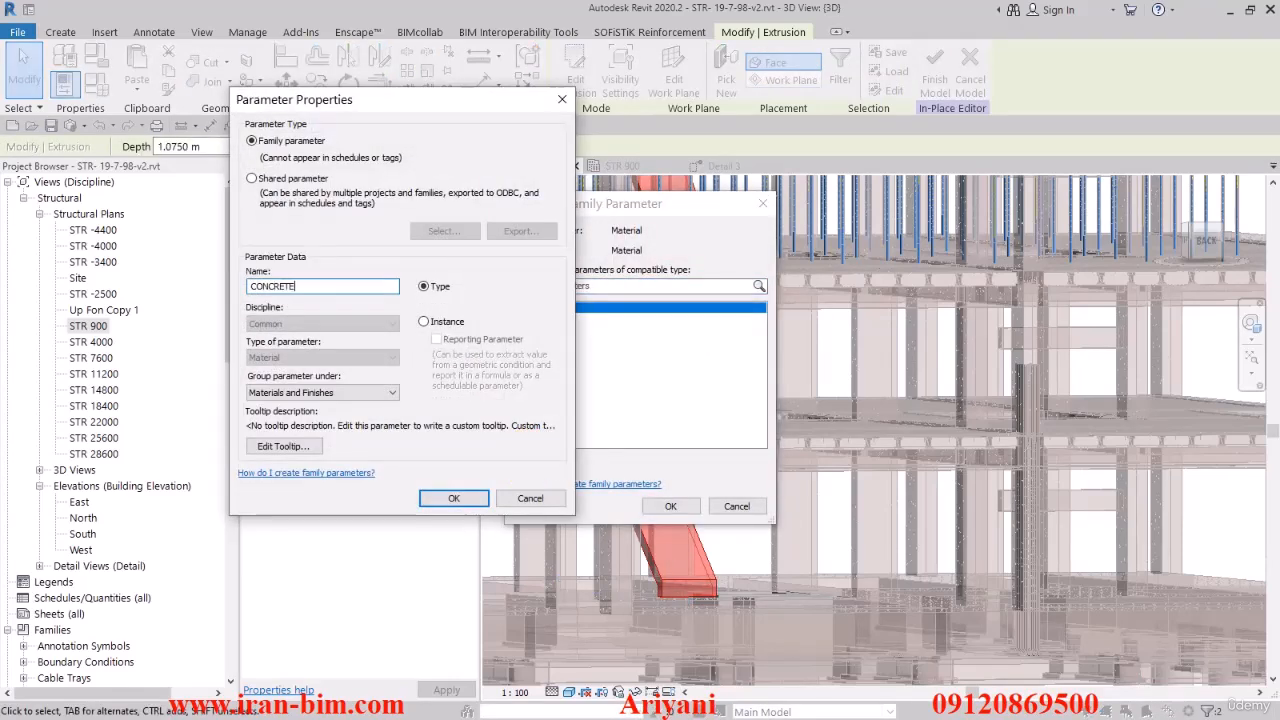
click(453, 498)
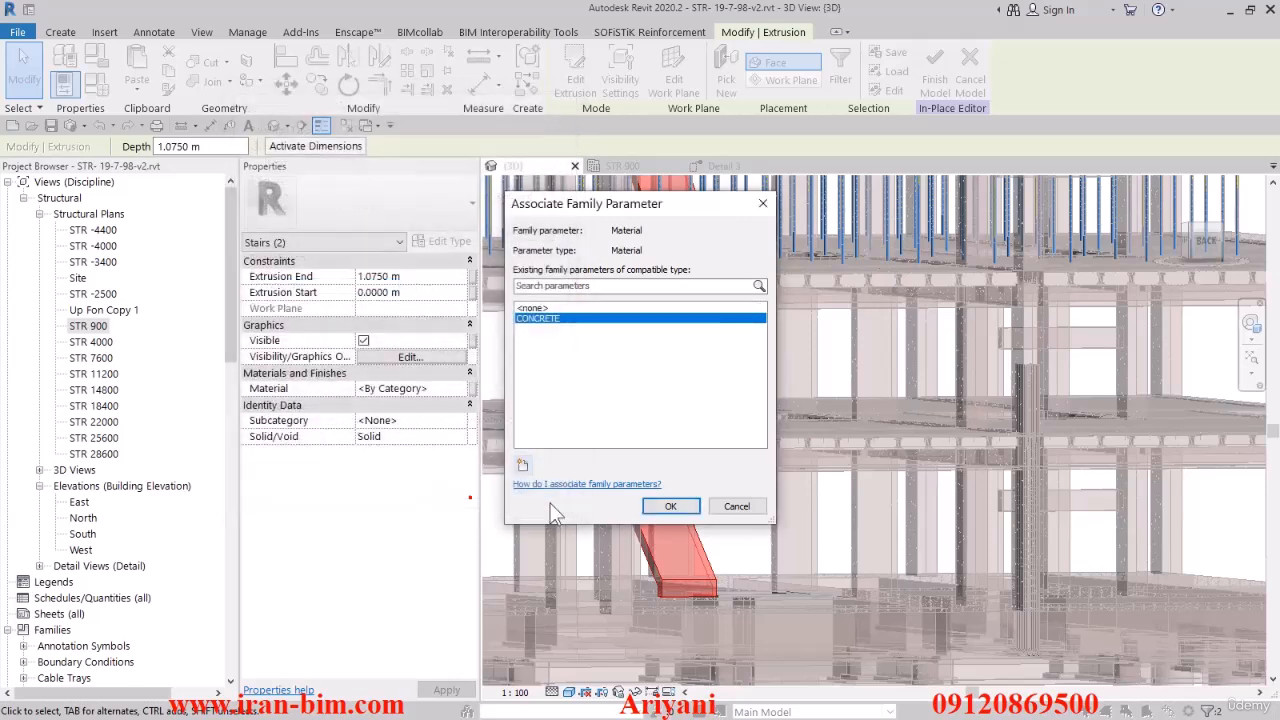
click(666, 508)
click(726, 522)
Select both stair extrusions in 3D and temporarily isolate them from the rest of the structure.
shift+middle_drag(726, 522, 676, 522)
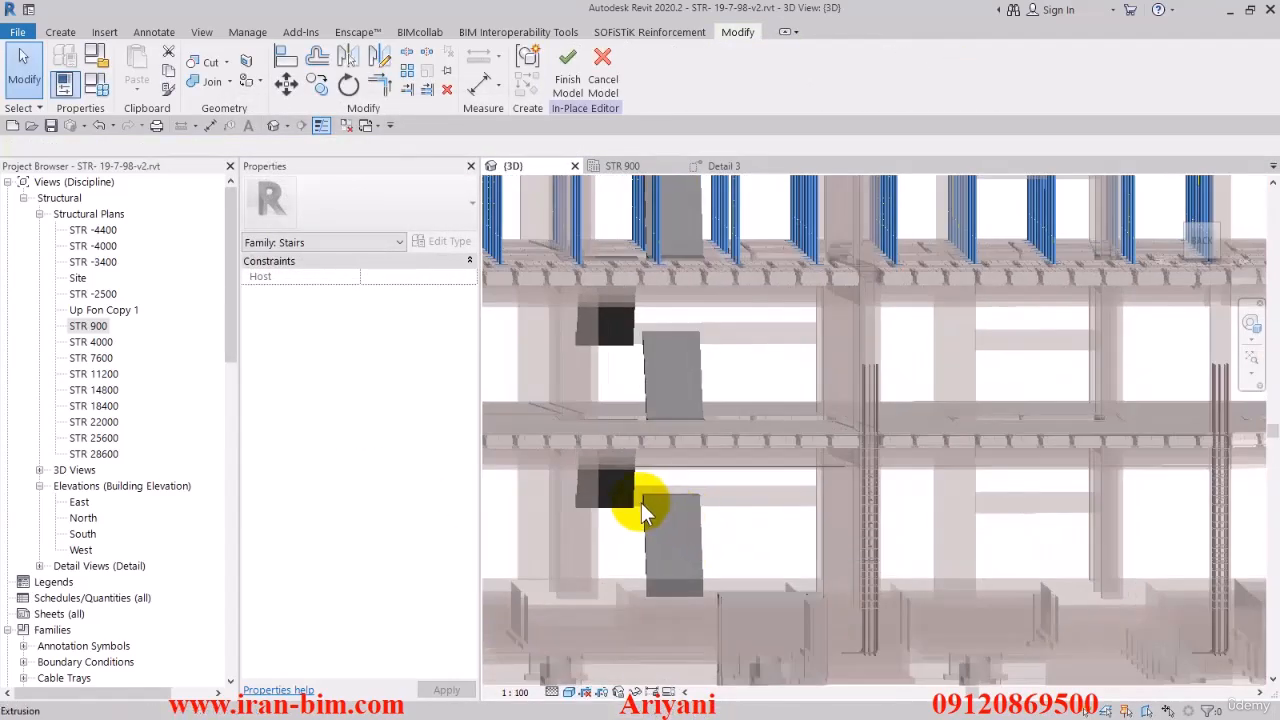
scroll(630, 505, up, 5)
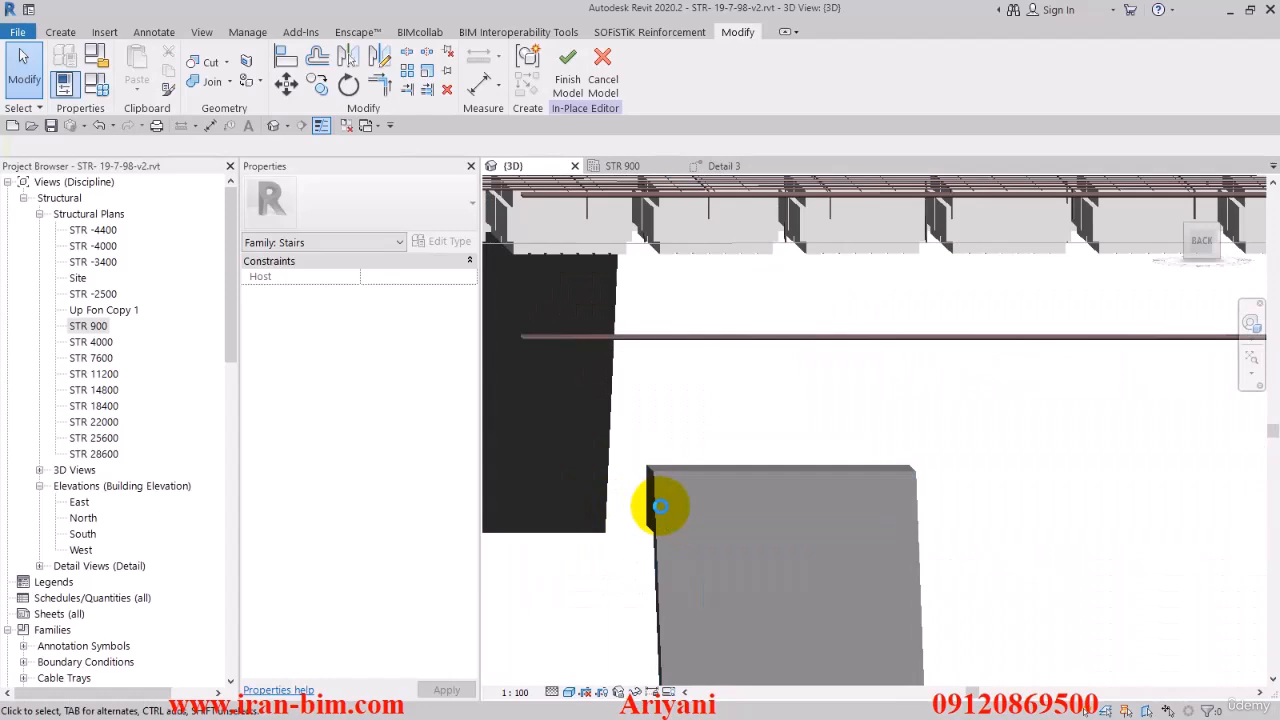
shift+middle_drag(660, 507, 1123, 460)
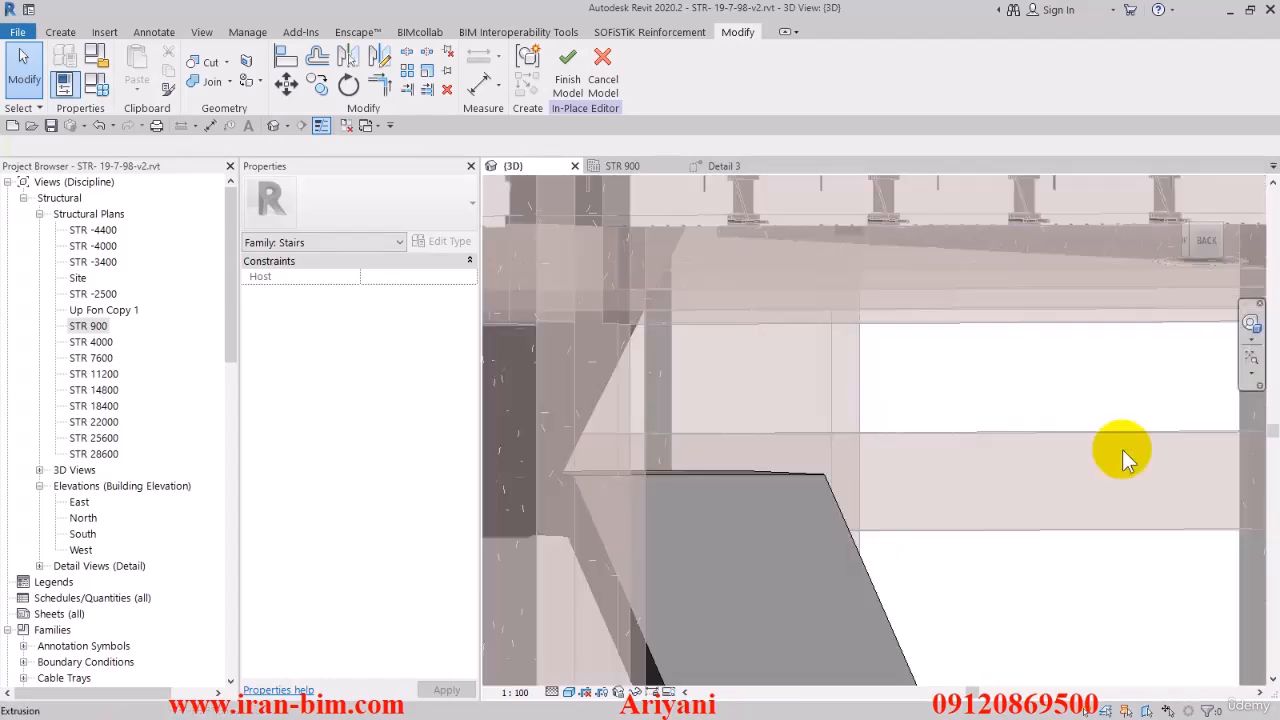
scroll(709, 500, down, 2)
shift+middle_drag(692, 480, 756, 485)
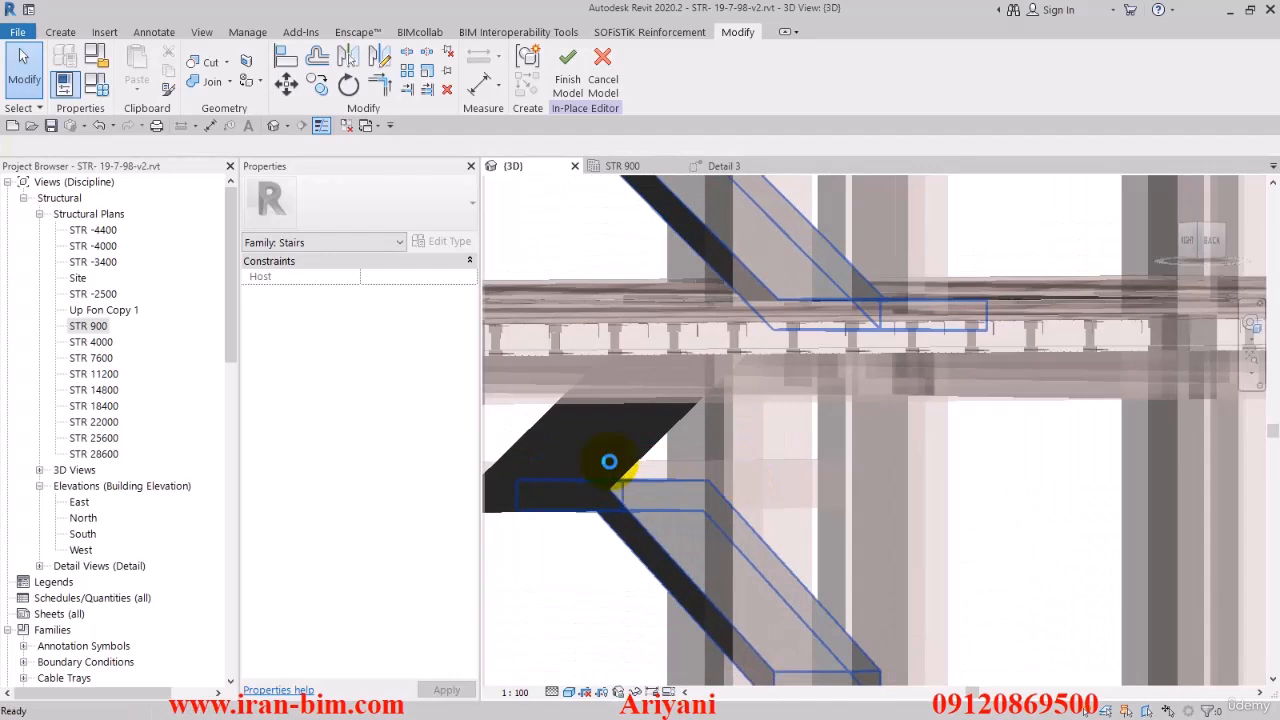
click(614, 692)
click(680, 650)
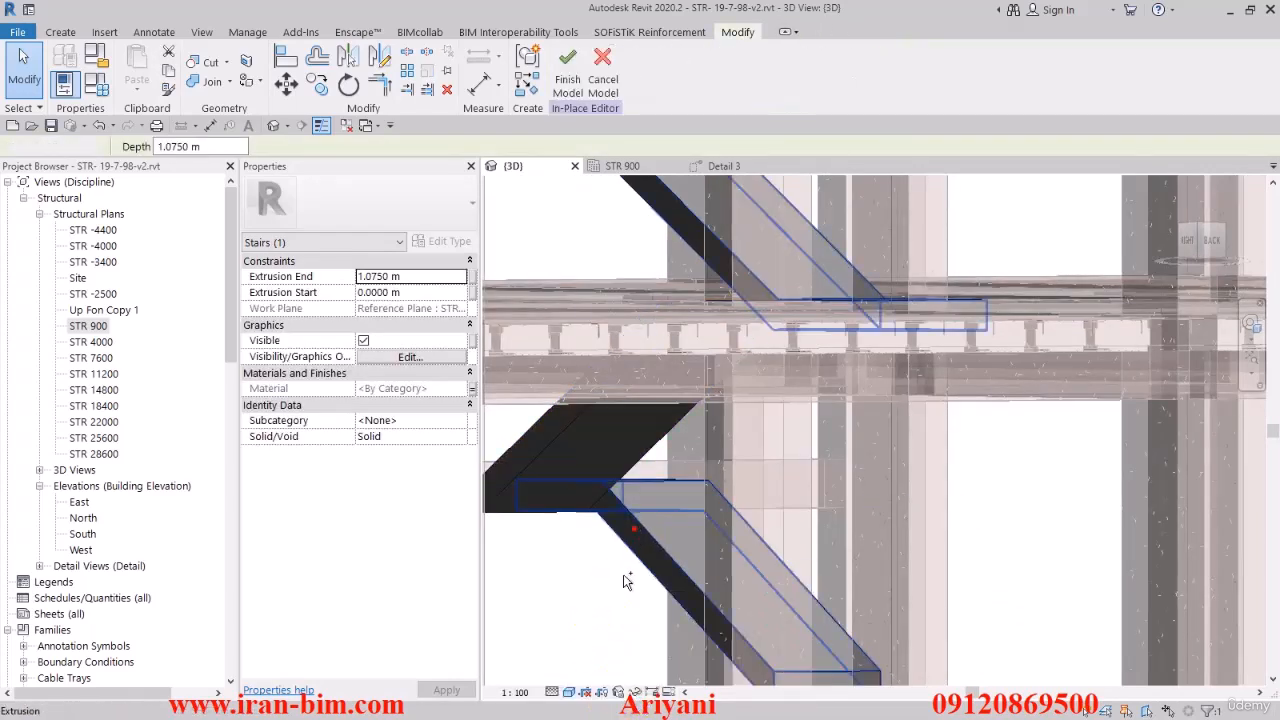
ctrl+click(560, 474)
click(614, 692)
click(662, 633)
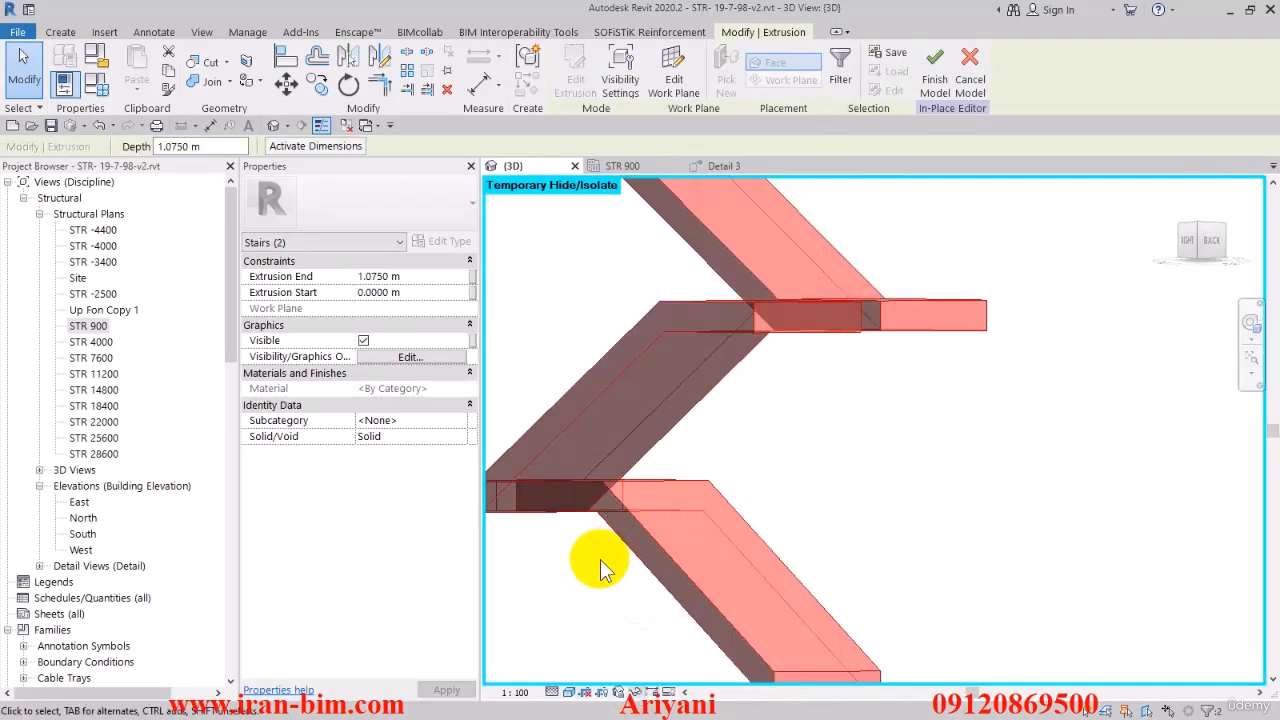
click(600, 568)
Extrude a rectangle about 1.22 by 0.20 m over the gap between the two adjacent landings, 0.25 m deep, on the landing's top plane.
mouse_move(677, 523)
shift+middle_down()
mouse_move(683, 600)
mouse_move(751, 486)
mouse_move(560, 508)
mouse_move(663, 509)
shift+middle_up()
scroll(500, 537, up, 4)
click(62, 33)
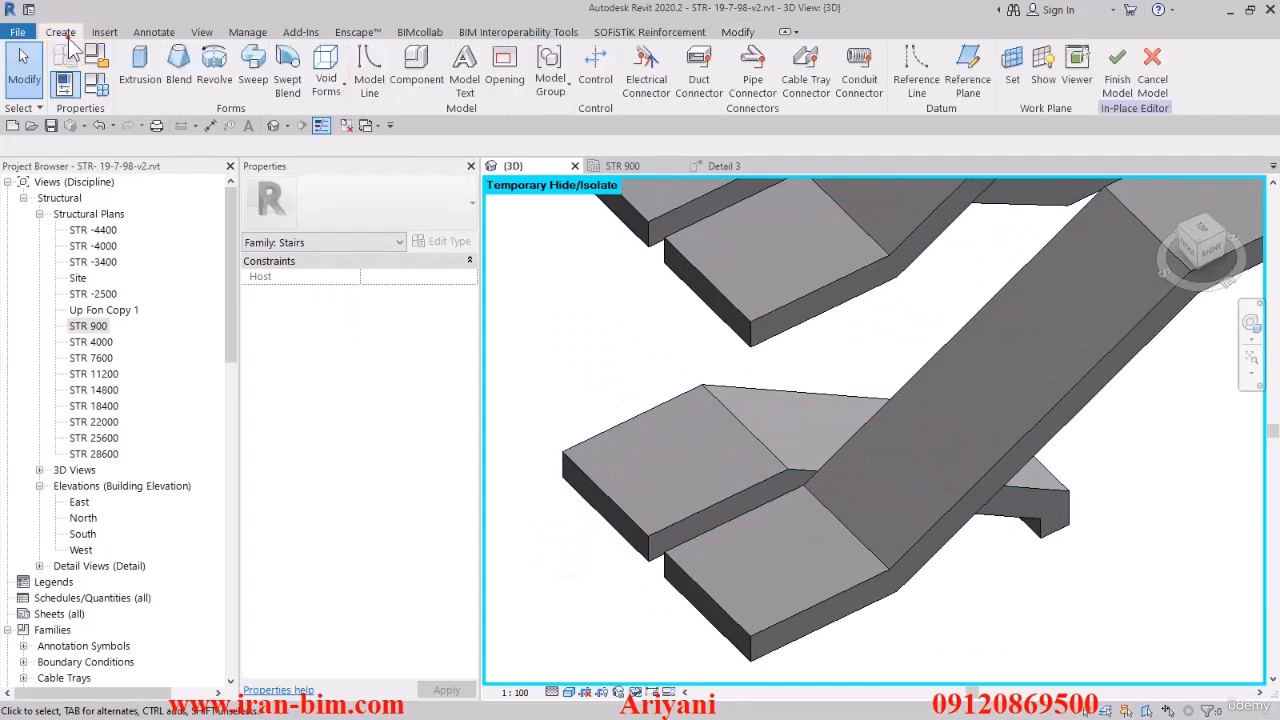
click(140, 65)
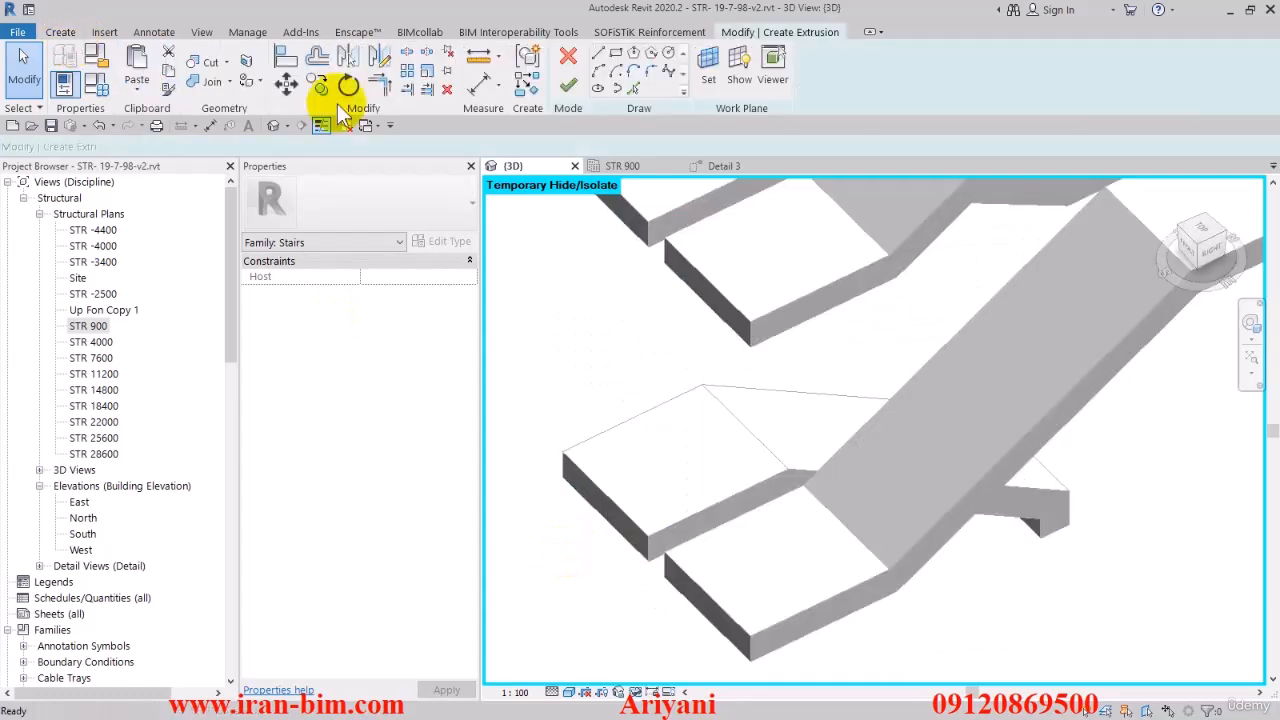
click(700, 86)
click(397, 328)
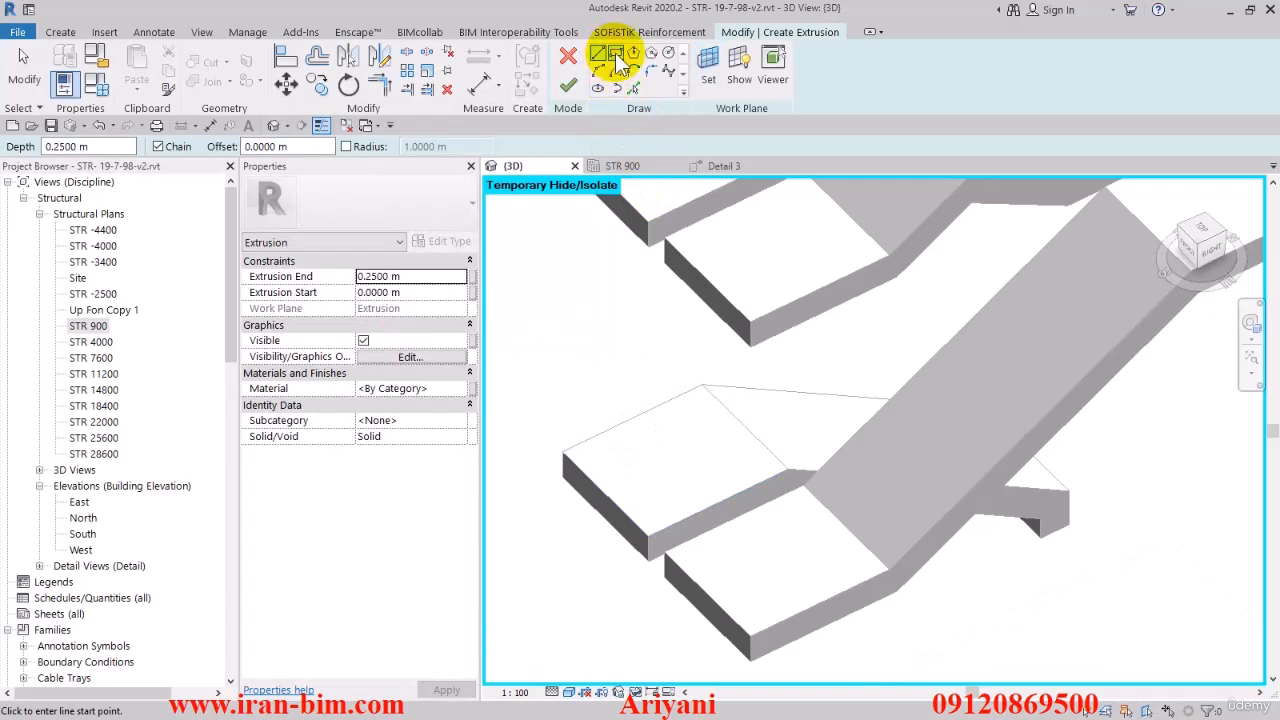
click(615, 53)
scroll(790, 490, up, 2)
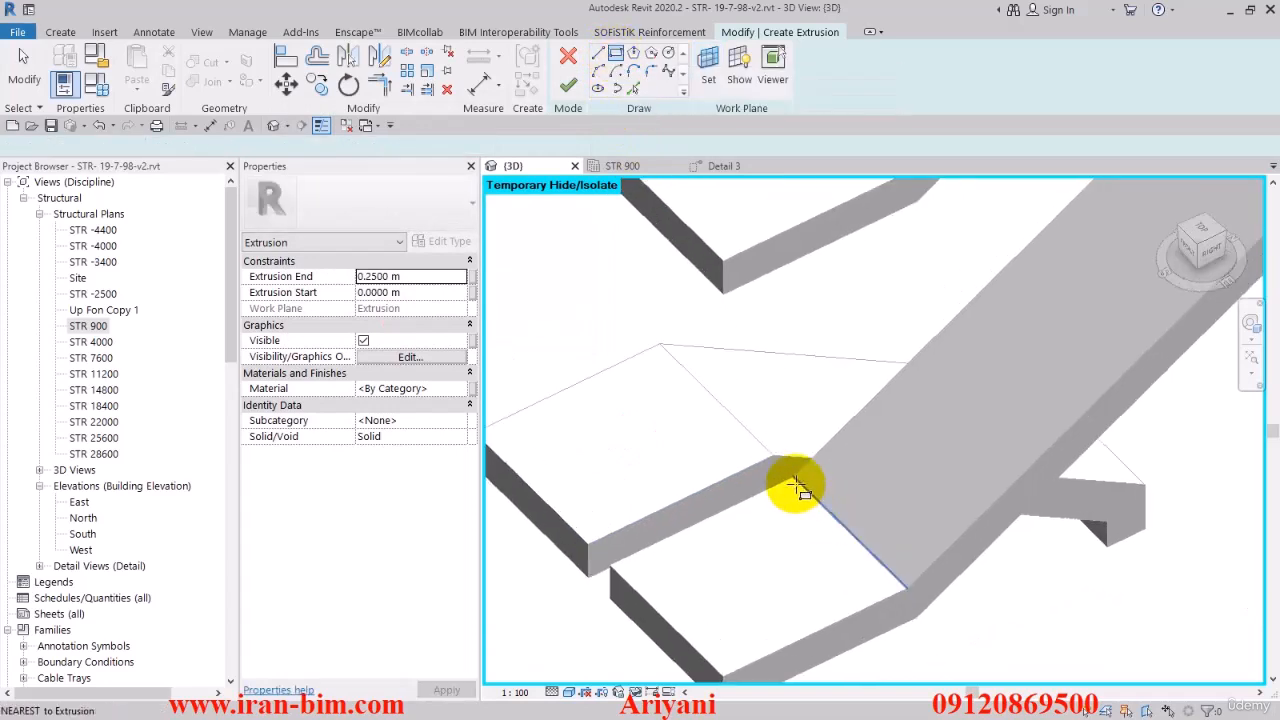
click(590, 545)
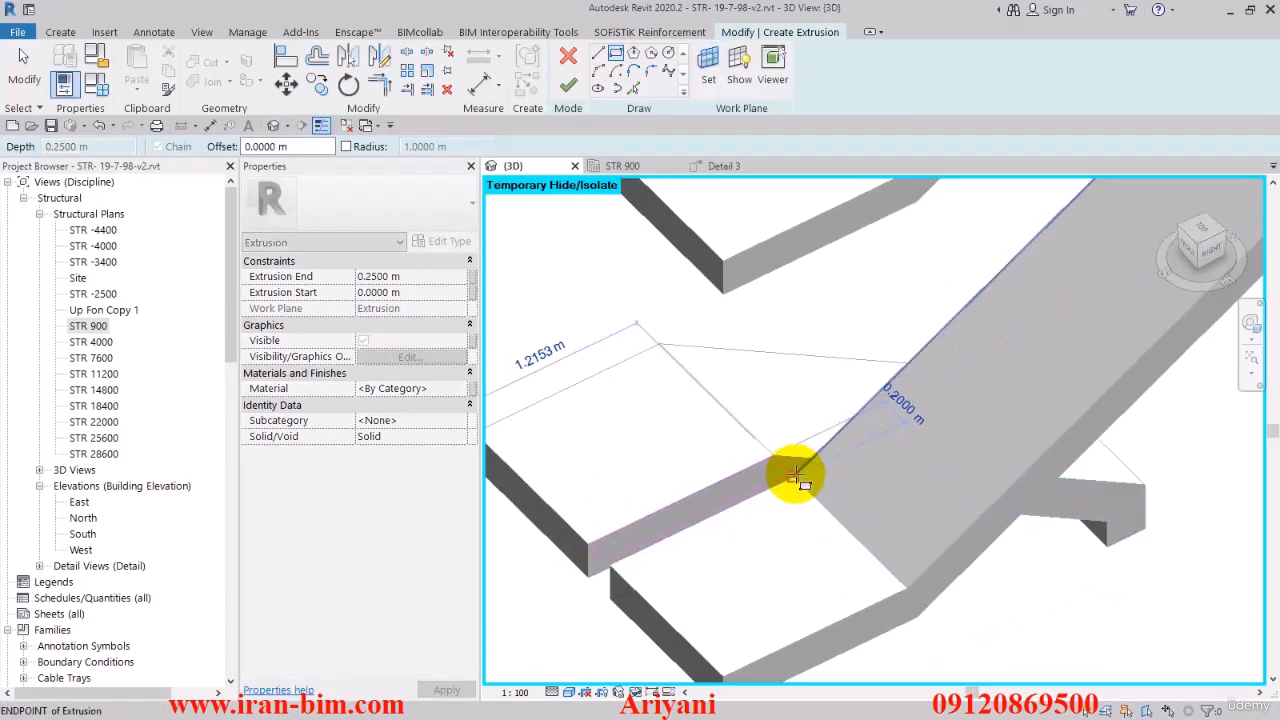
click(792, 477)
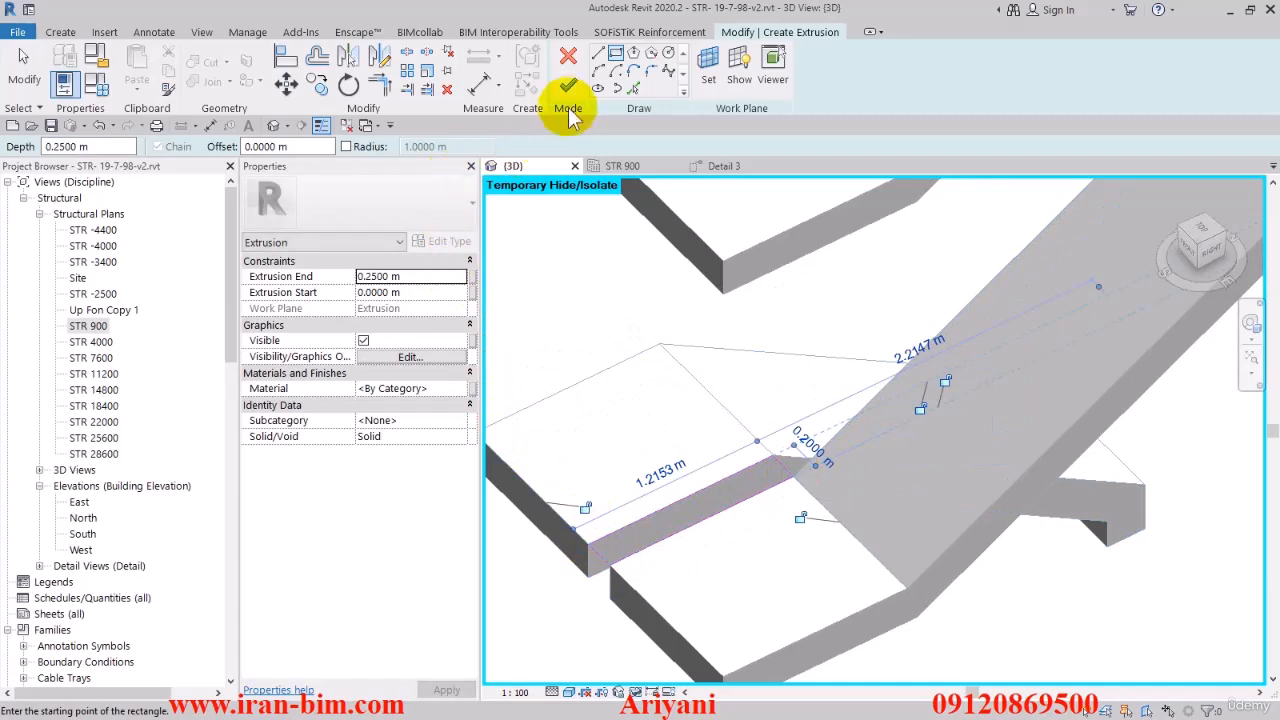
click(568, 85)
Align the new block's face with the landing's underside so it fills the gap between the two landings.
scroll(590, 505, down, 5)
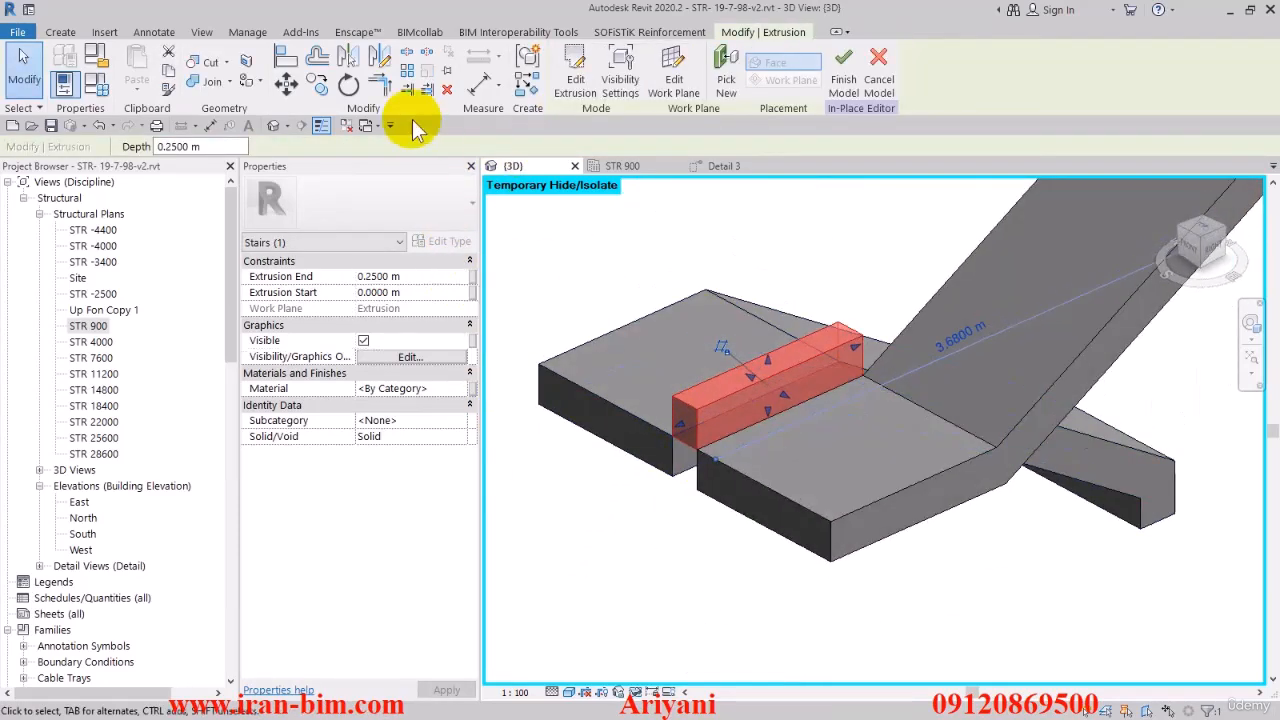
click(287, 62)
shift+middle_drag(650, 520, 633, 327)
click(664, 453)
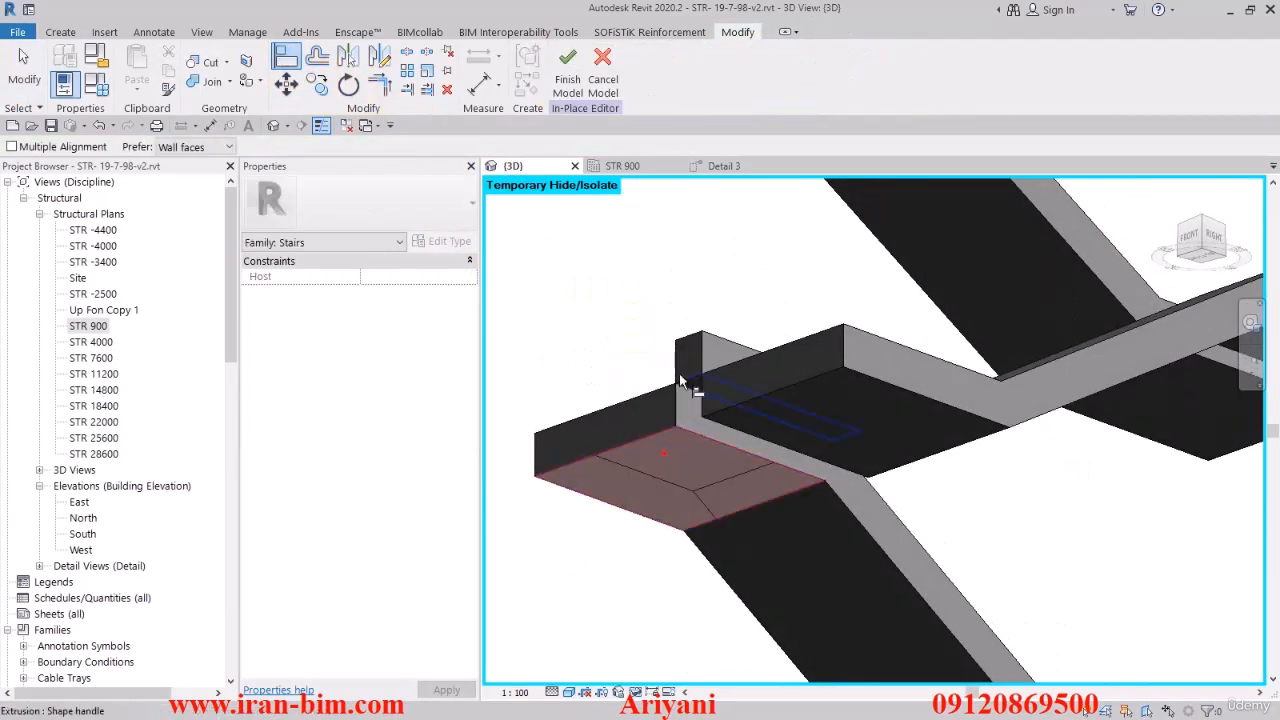
click(687, 340)
key(Escape)
key(Escape)
Join the gap-filling block's geometry with both adjacent landings.
scroll(632, 437, down, 2)
shift+middle_drag(632, 437, 630, 615)
click(208, 81)
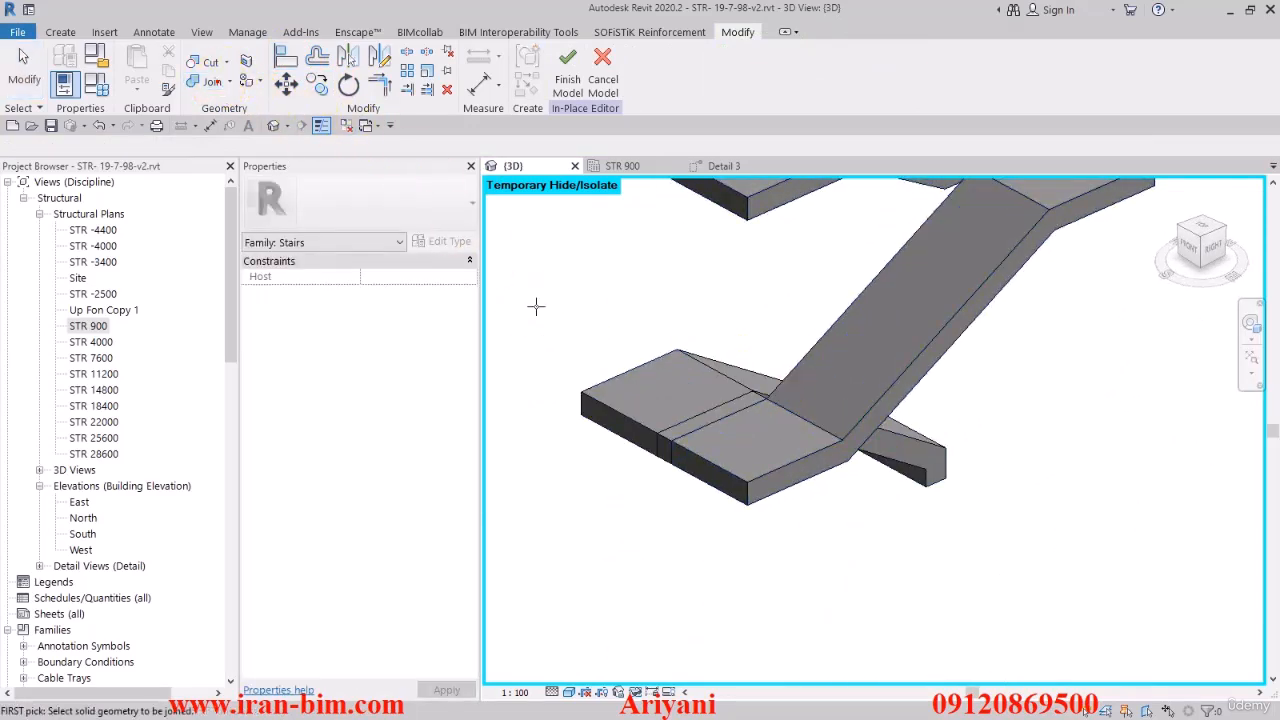
click(673, 405)
click(686, 430)
click(711, 460)
click(689, 424)
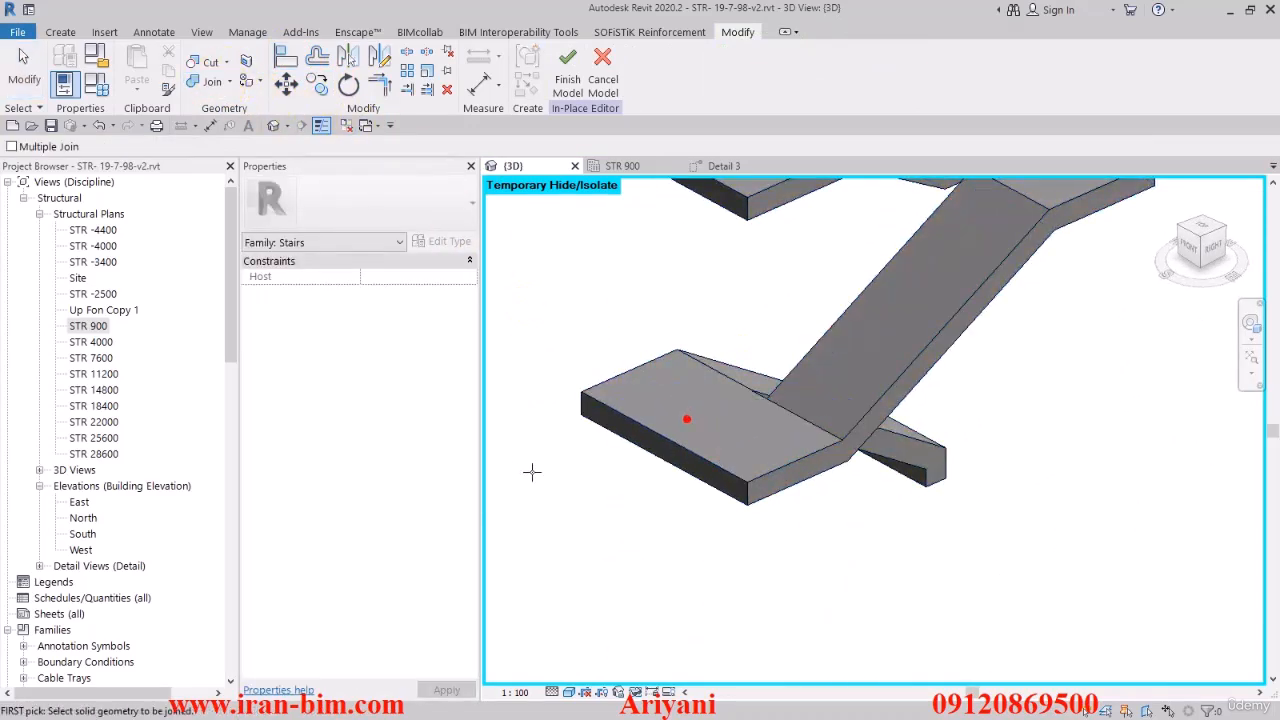
key(Escape)
Inspect the lower flights and landings from several sides and finish the in-place stair model.
click(736, 470)
shift+middle_drag(857, 517, 648, 440)
click(688, 540)
shift+middle_drag(707, 558, 1010, 606)
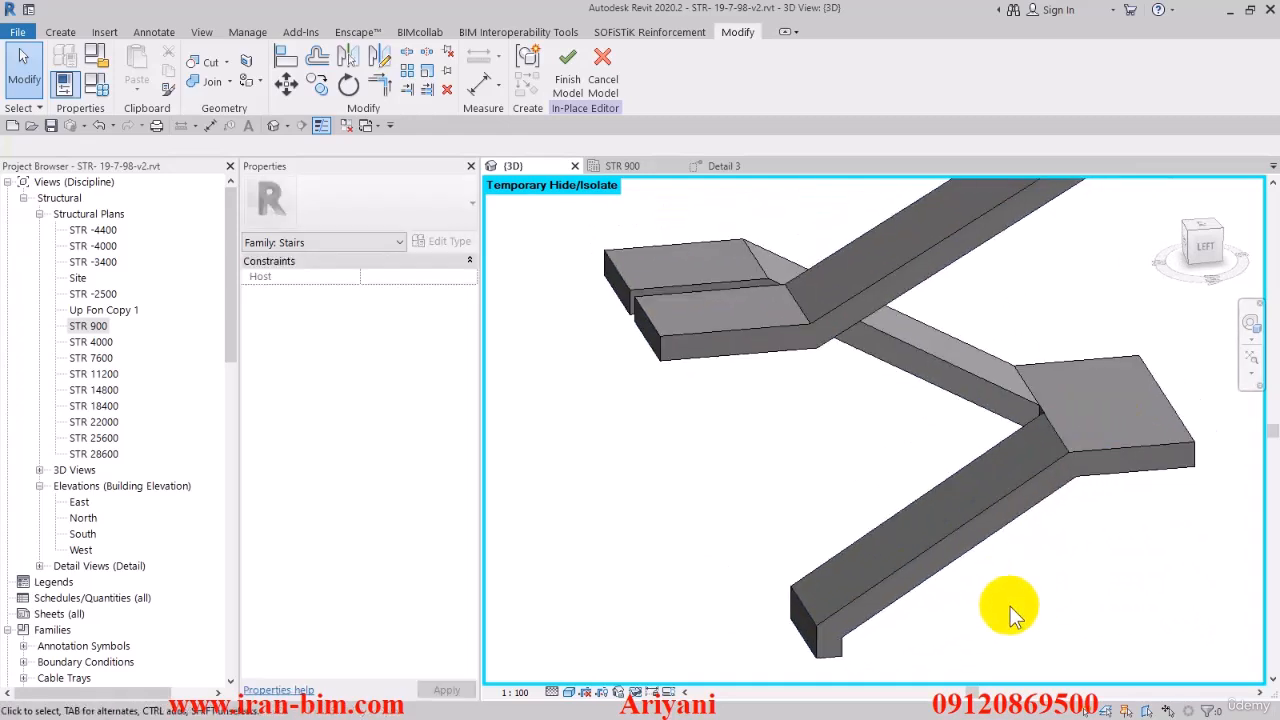
click(567, 78)
In Detail 3, start a sketched rebar with the lowest stair flight as its host.
click(641, 166)
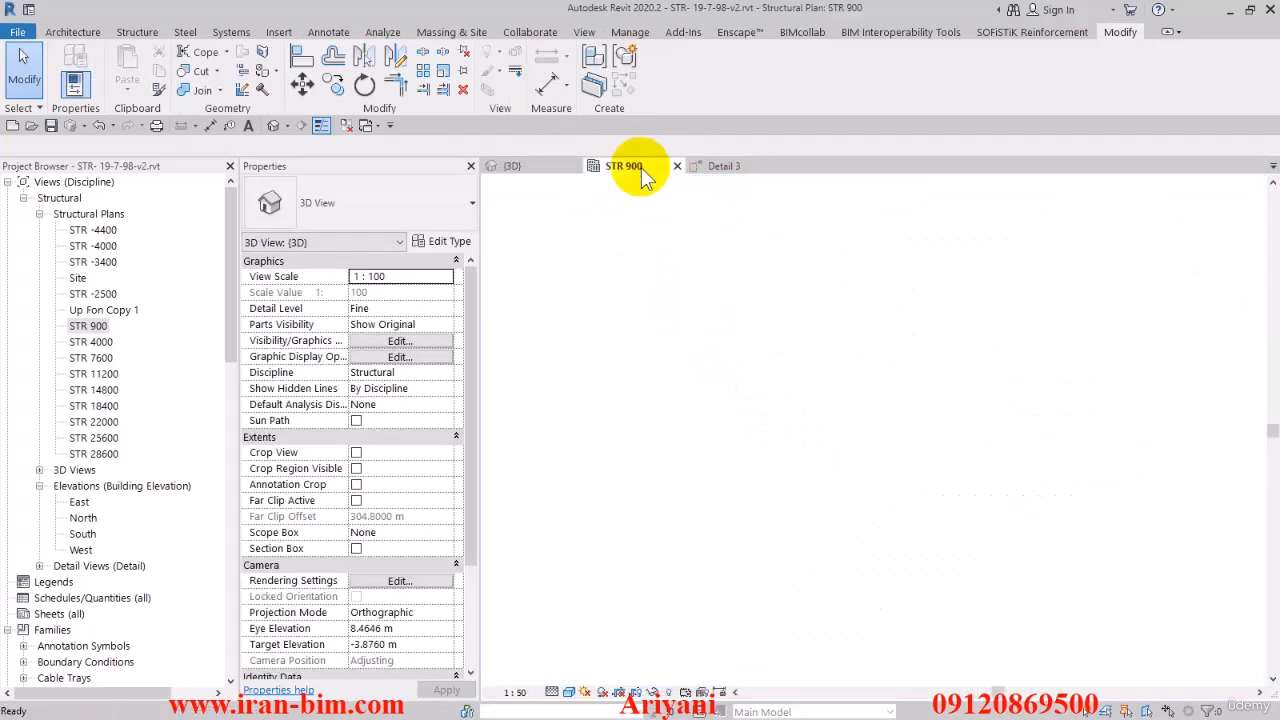
click(706, 166)
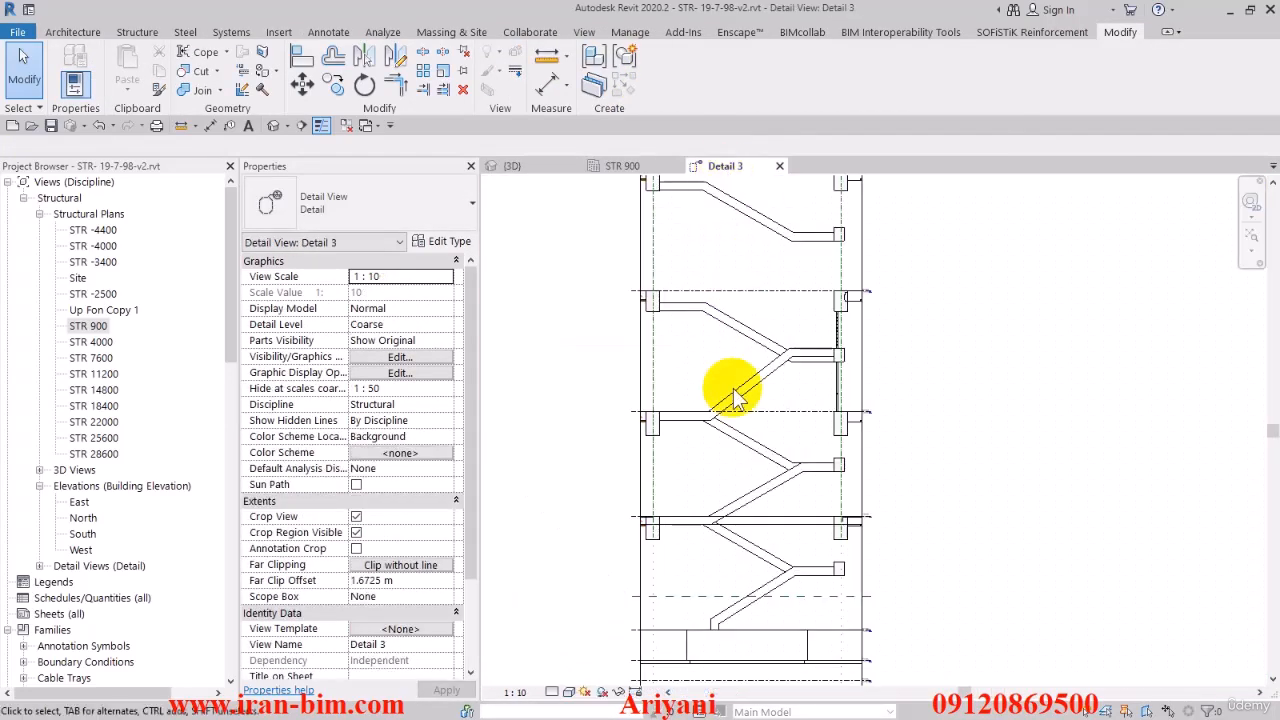
scroll(745, 480, up, 4)
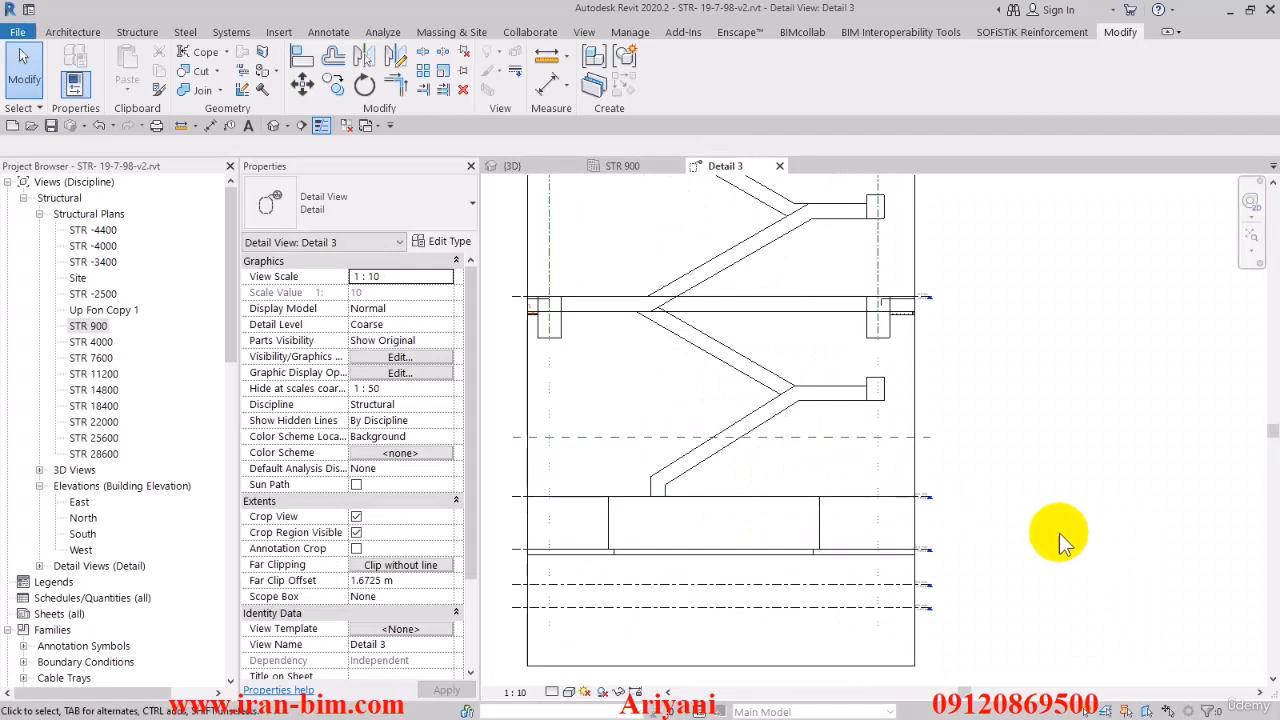
scroll(633, 520, up, 3)
scroll(679, 500, up, 2)
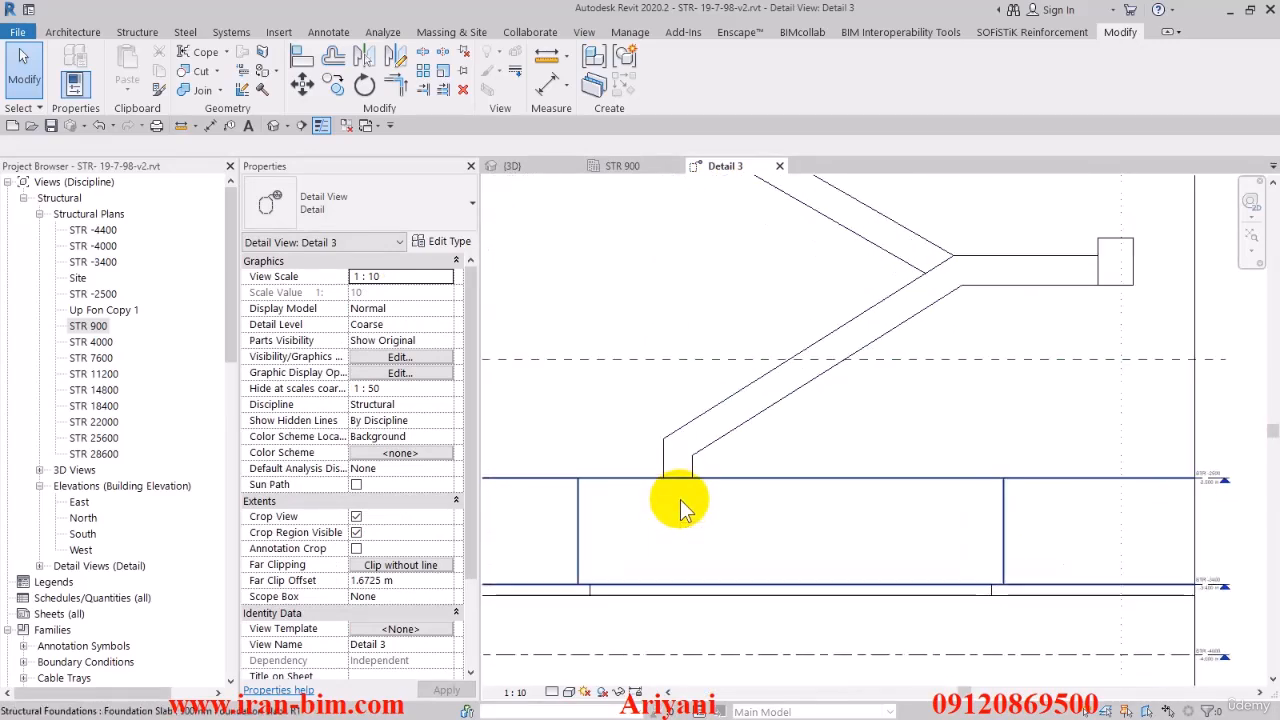
click(140, 32)
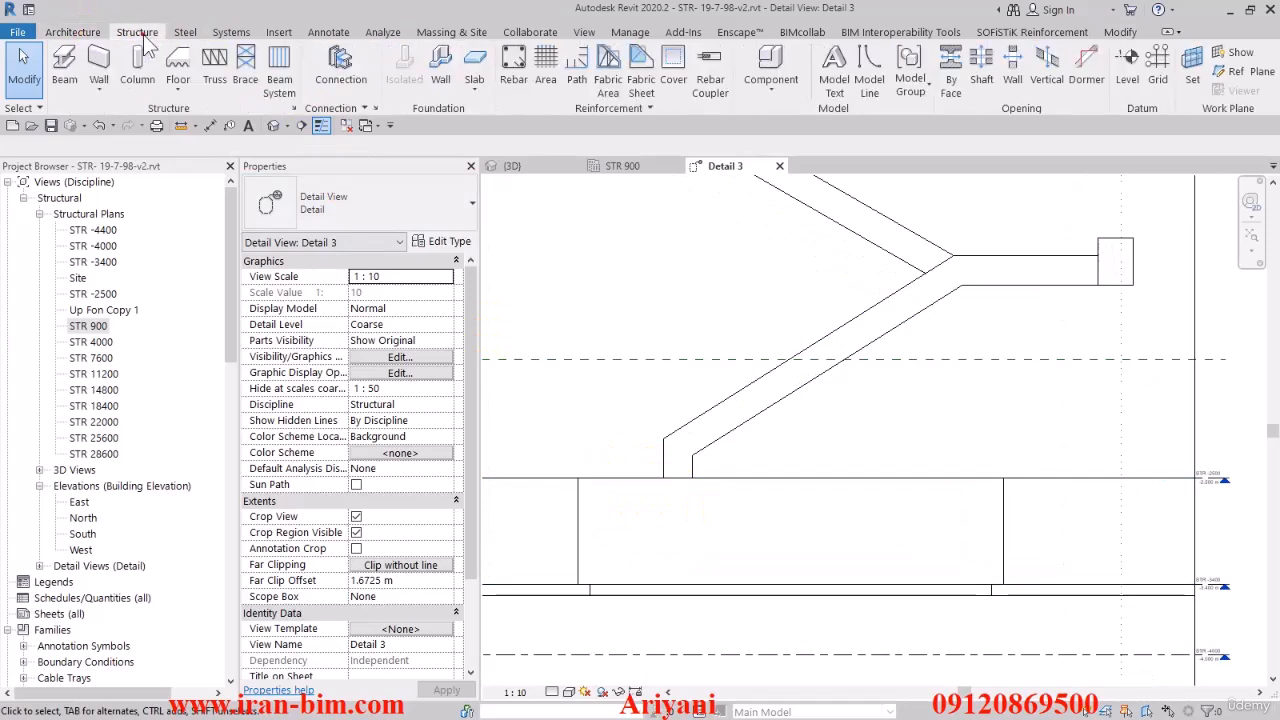
click(515, 80)
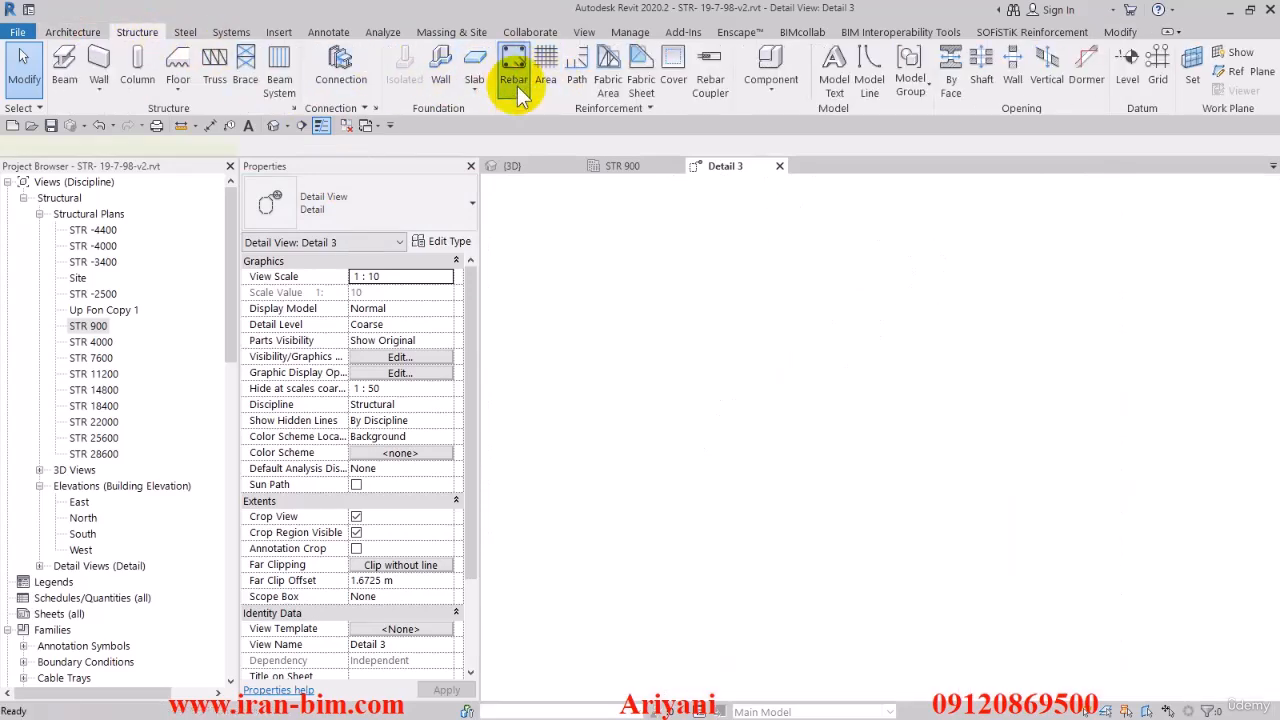
click(668, 88)
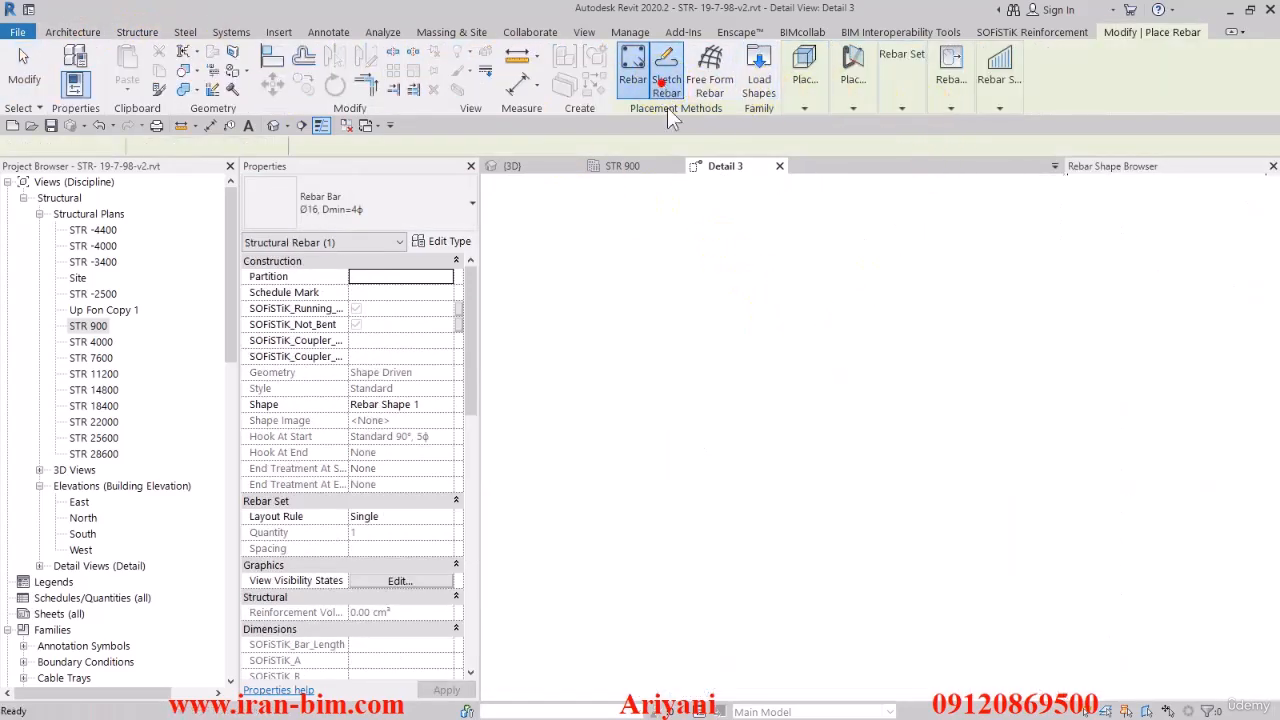
click(685, 453)
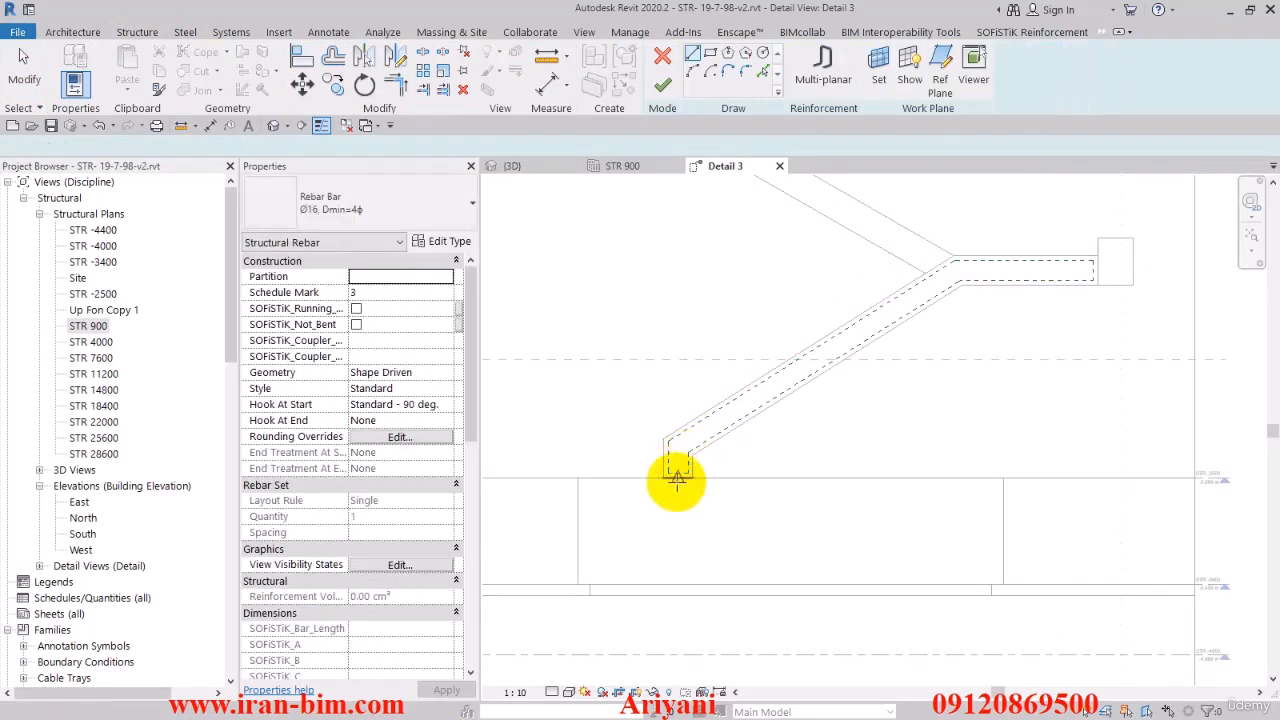
Set the bar type of the sketched rebar to Ø14, Dmin=4ϕ.
scroll(674, 475, up, 3)
scroll(703, 390, up, 1)
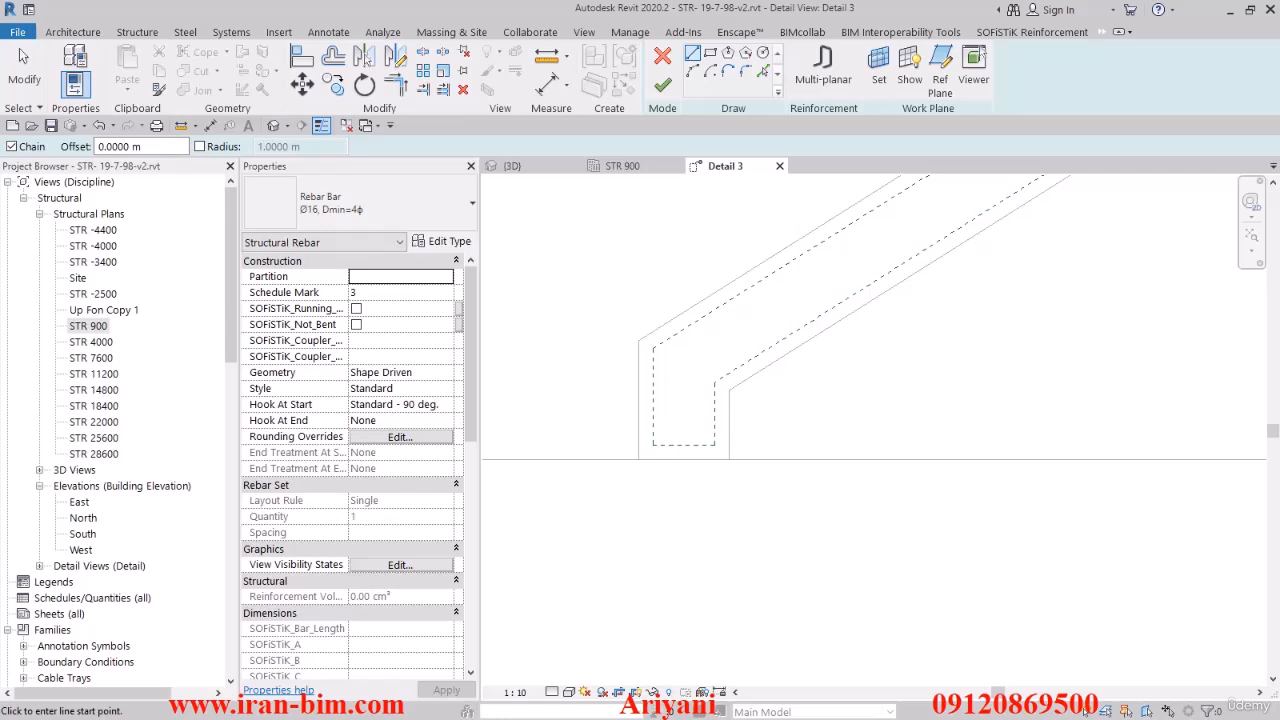
click(345, 203)
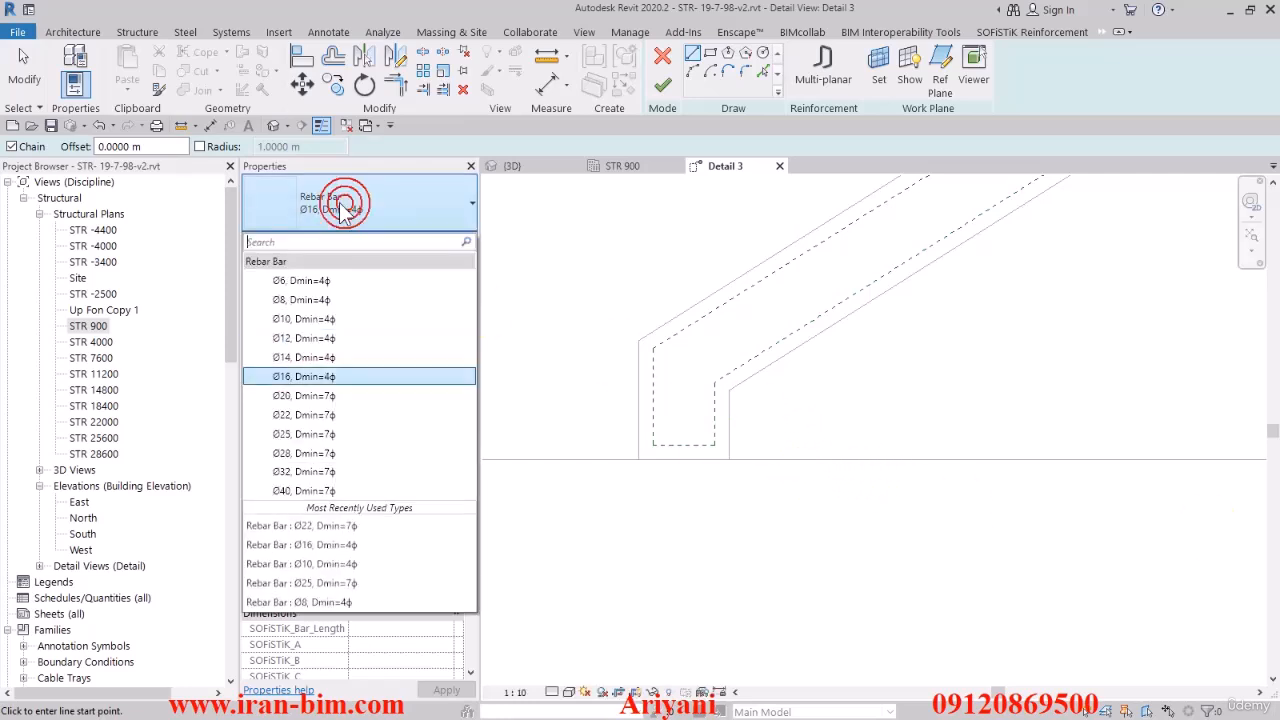
click(310, 357)
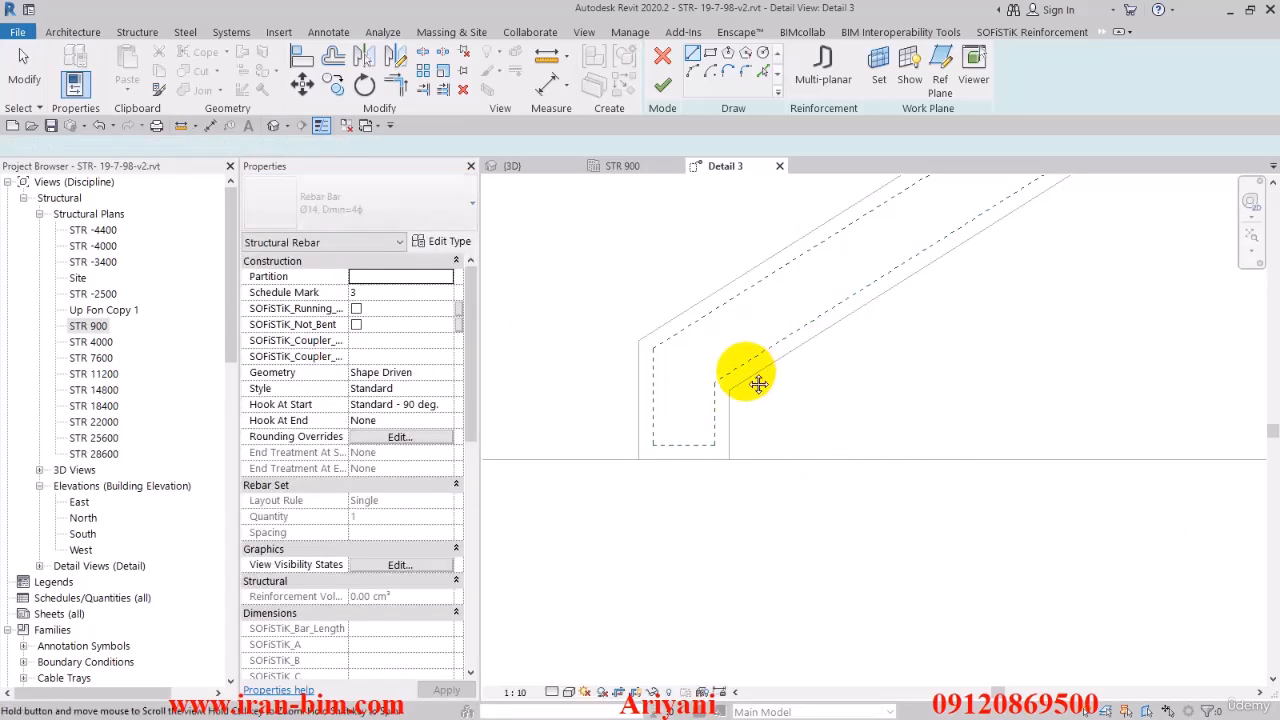
Sketch the bar's vertical leg from the inner cover corner at the flight's foot down into the foundation.
scroll(714, 383, up, 1)
click(714, 383)
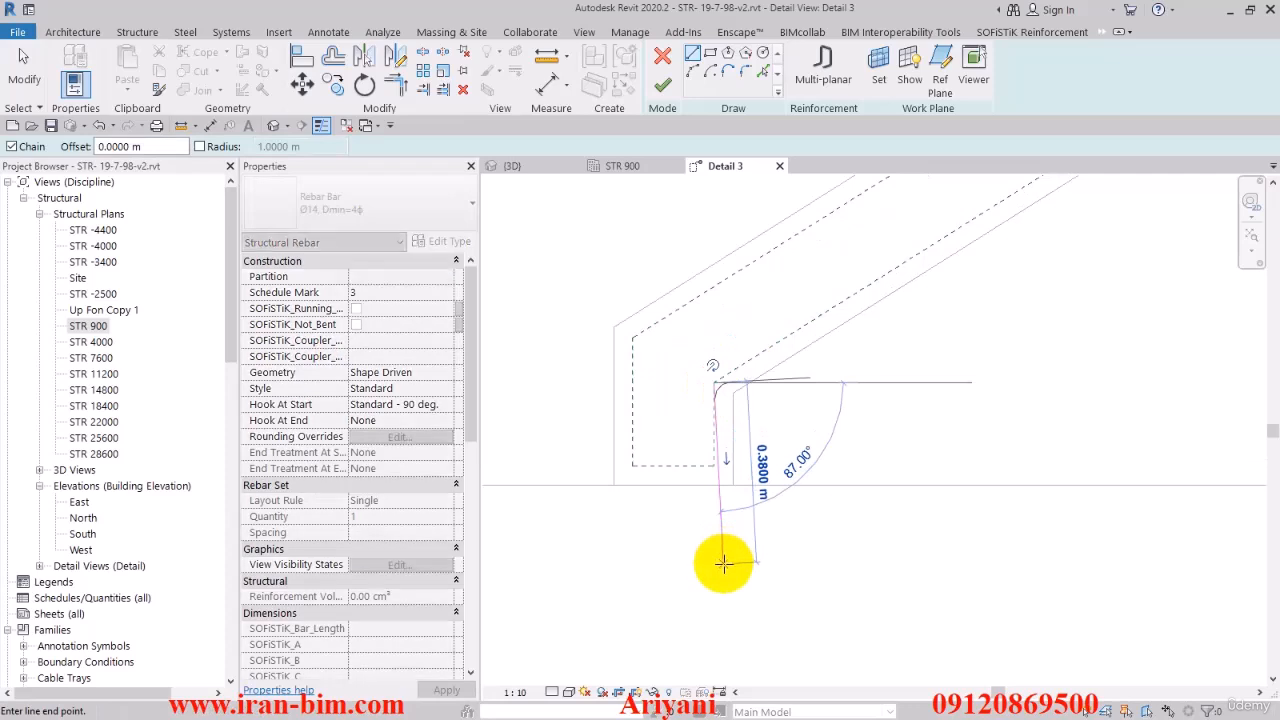
middle_drag(723, 563, 790, 382)
scroll(789, 383, down, 1)
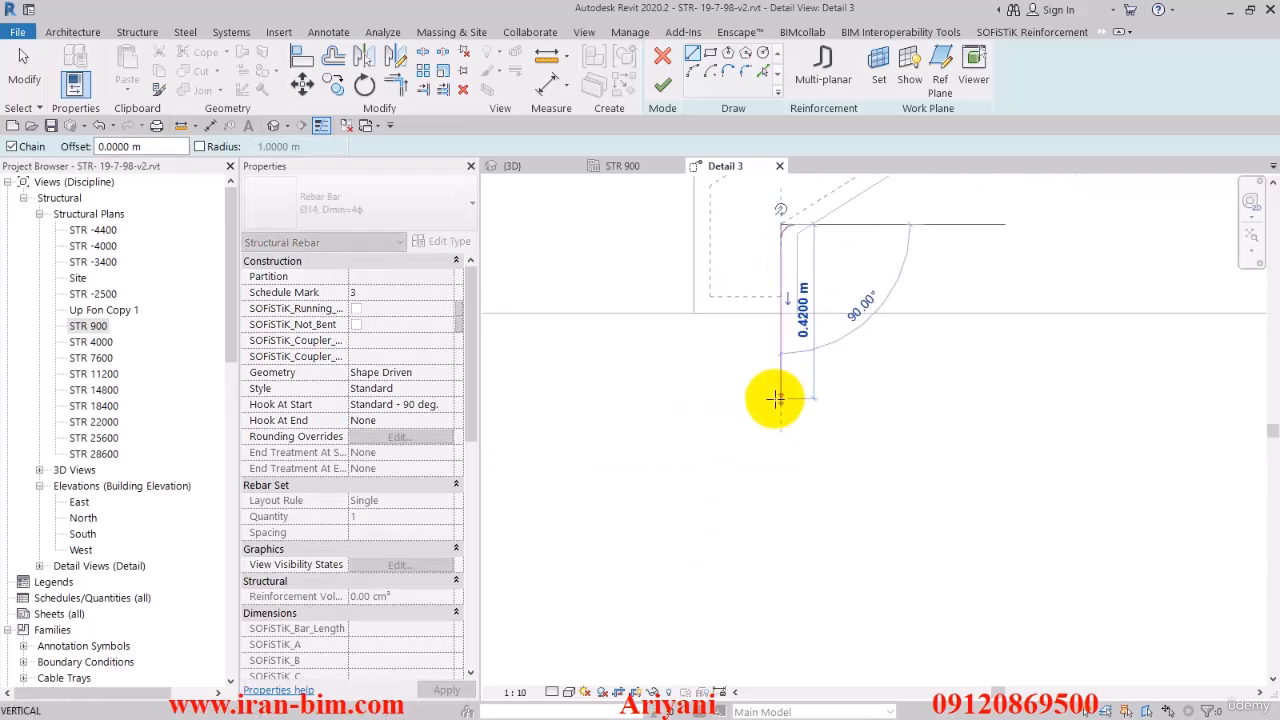
scroll(777, 397, down, 7)
scroll(777, 397, up, 2)
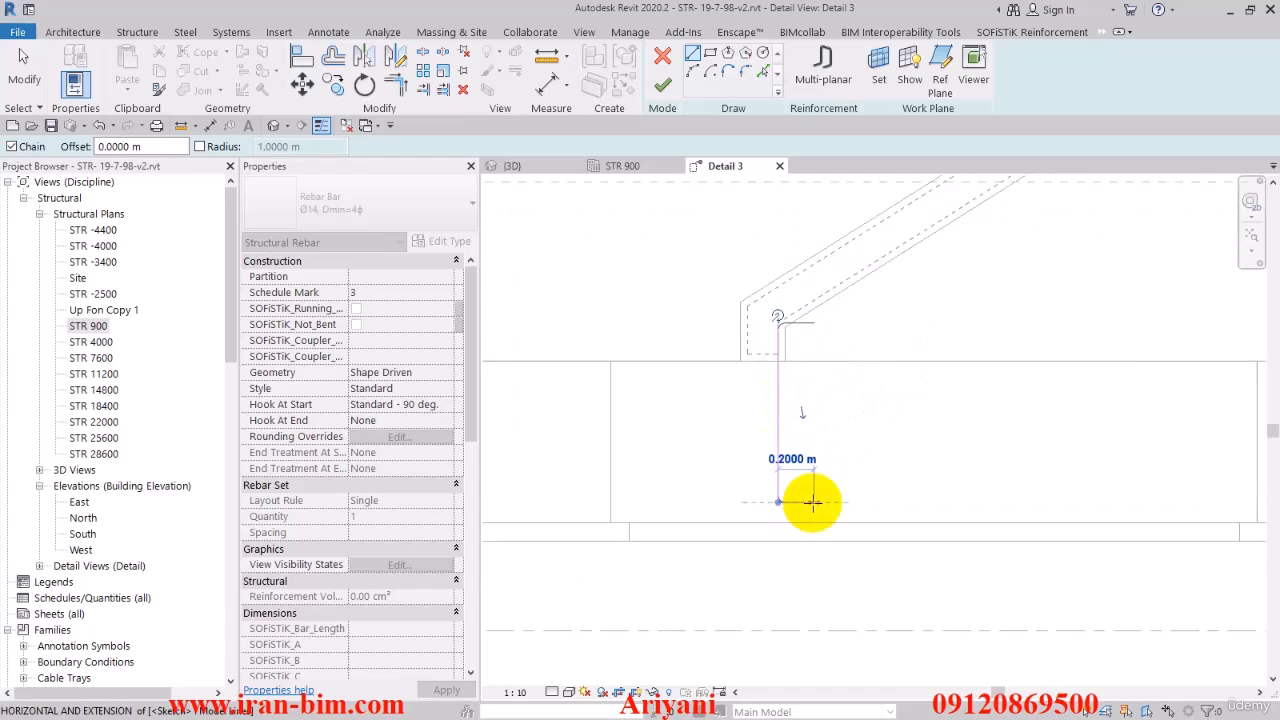
right_click(737, 397)
click(757, 405)
right_click(757, 403)
click(804, 287)
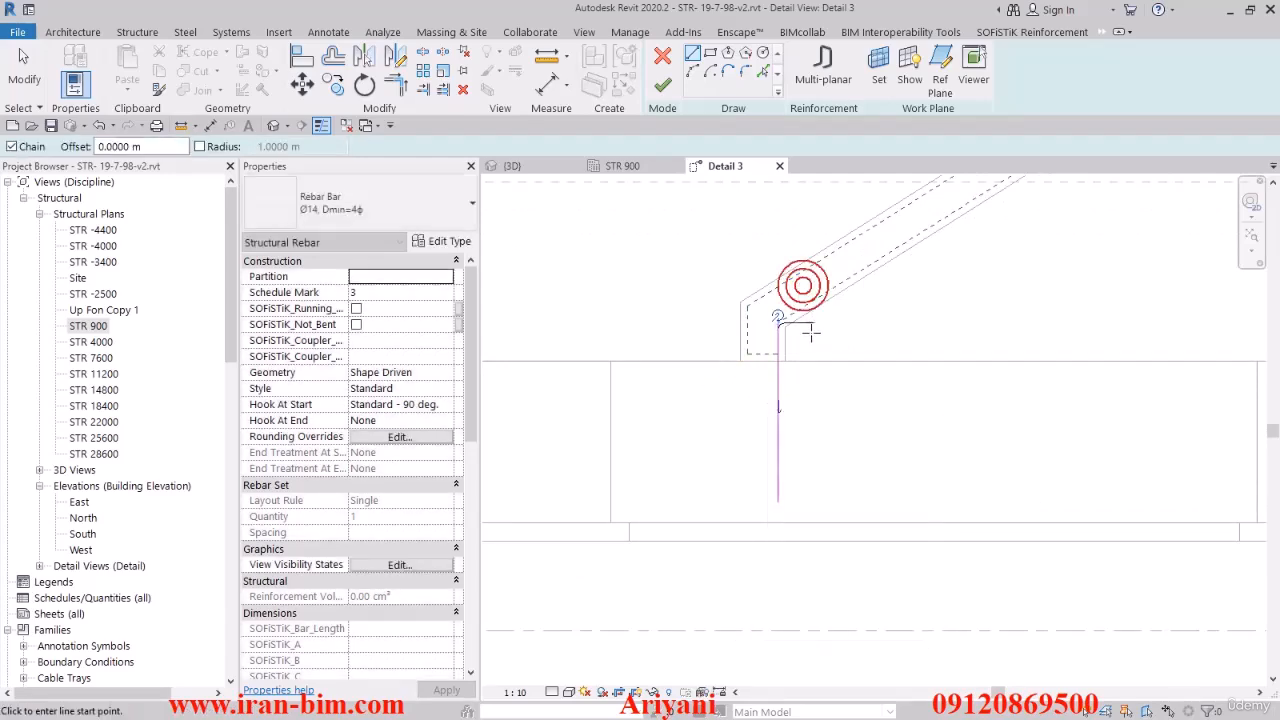
Switch the 90-degree hook from the upper end to the lower end of the vertical leg.
scroll(810, 330, up, 2)
key(Escape)
key(Escape)
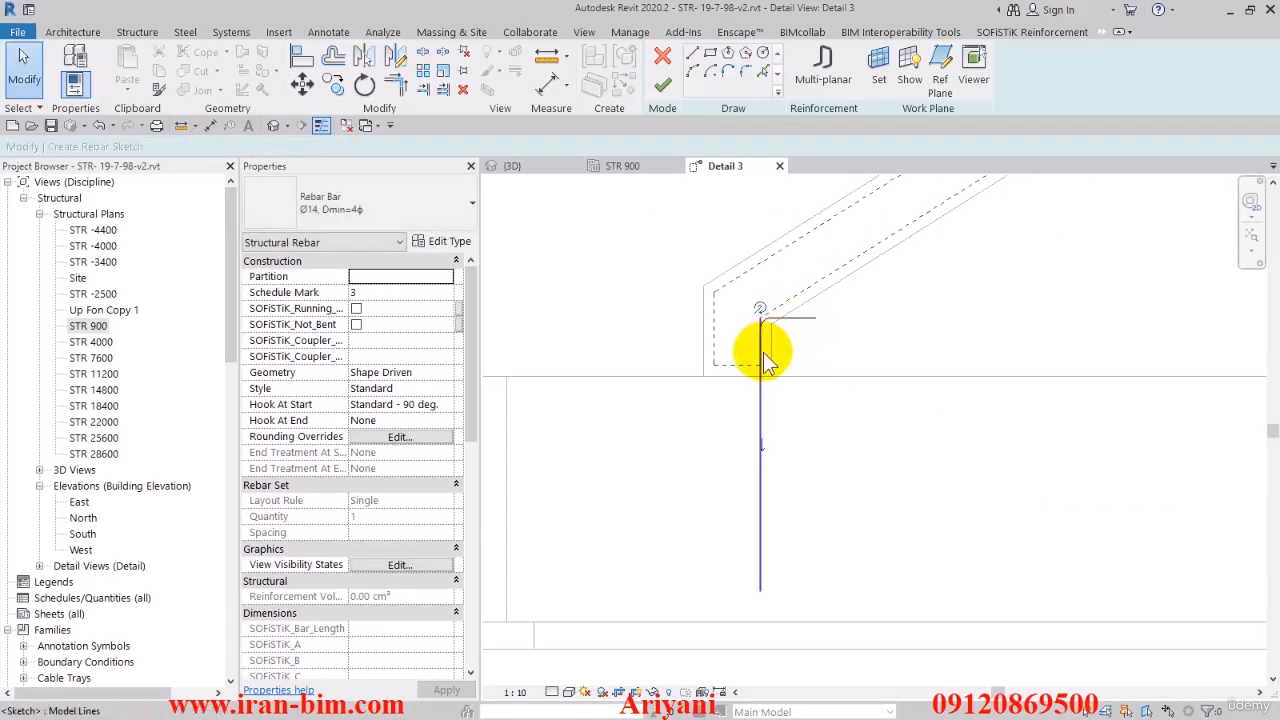
click(764, 443)
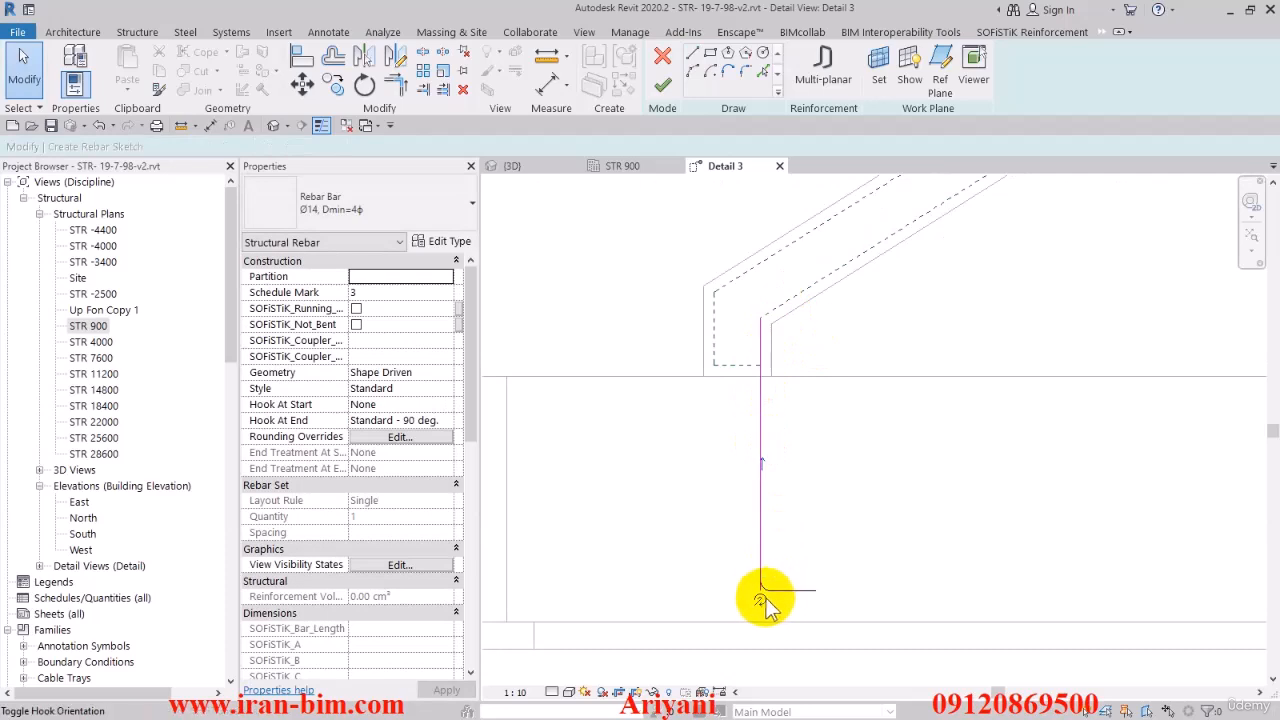
Sketch a 0.6 m sloped leg from the vertical leg's top along the flight's lower cover line.
click(697, 56)
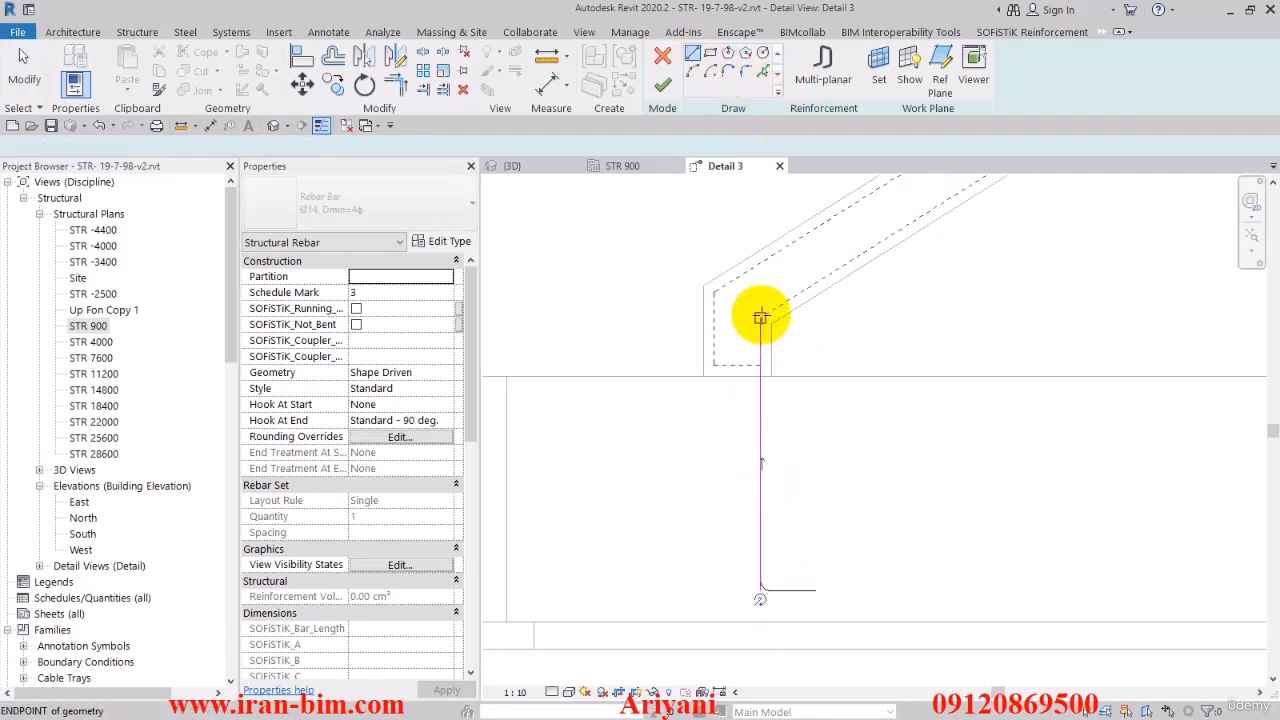
click(761, 318)
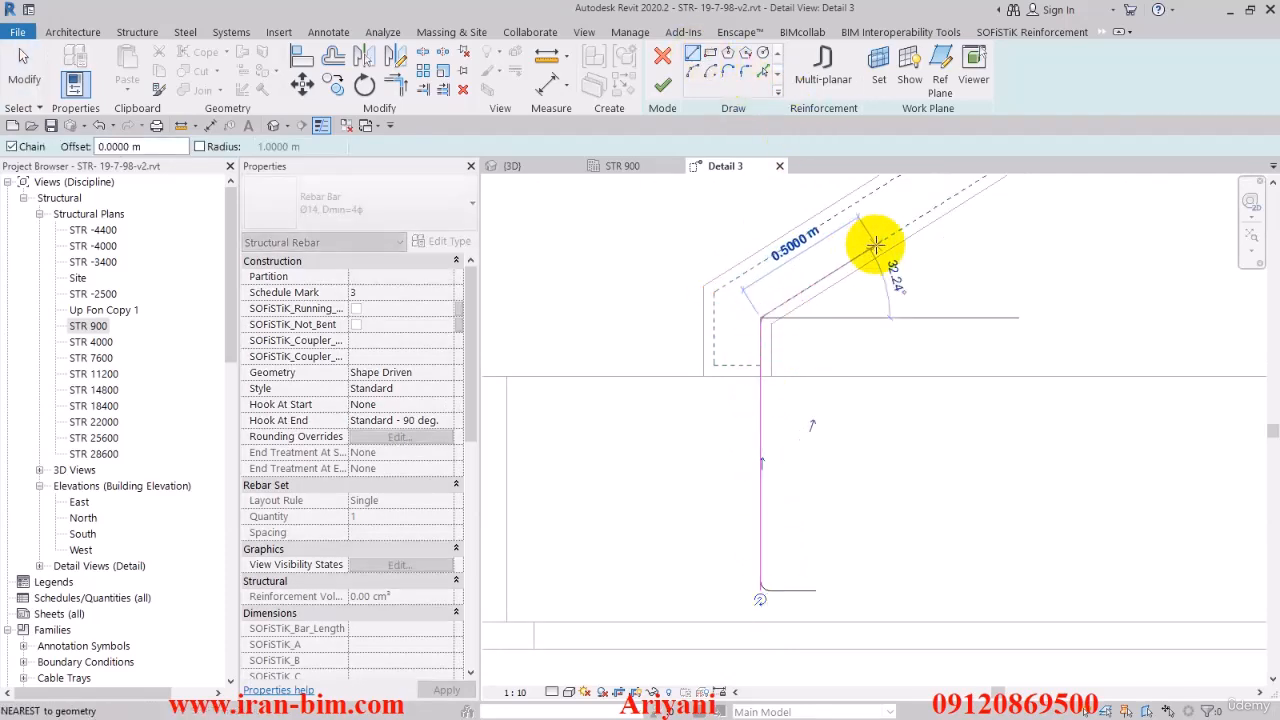
text(0.)
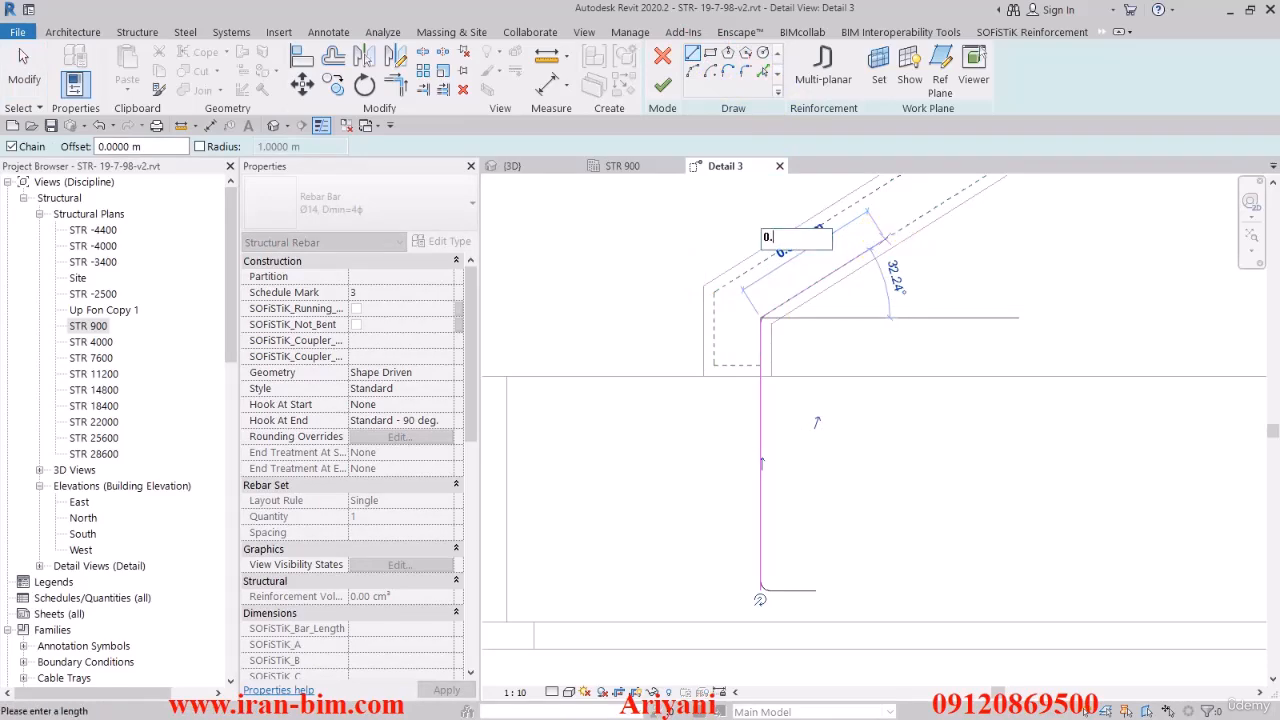
text(6)
key(Return)
key(Escape)
key(Escape)
Shift the sloped and vertical legs slightly inward from the cover lines at the bend.
scroll(777, 320, up, 2)
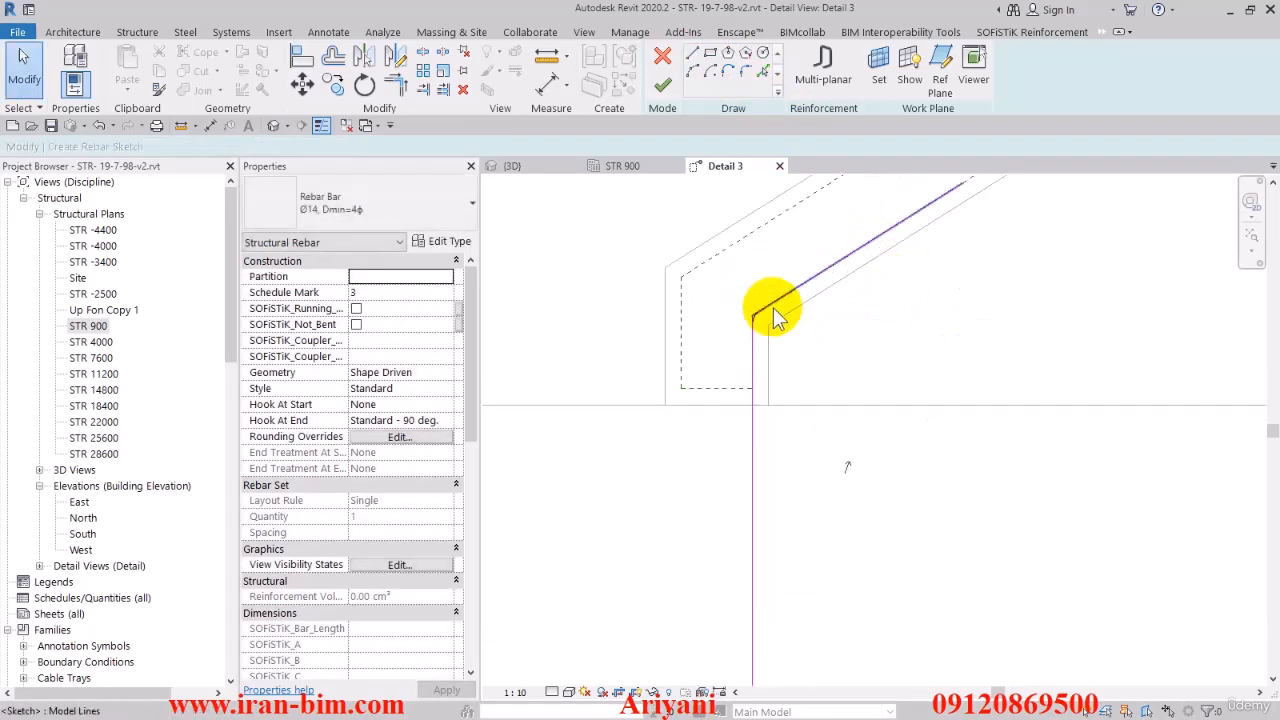
scroll(768, 310, up, 1)
click(780, 303)
scroll(795, 284, up, 1)
drag(795, 283, 777, 271)
click(722, 380)
drag(717, 380, 711, 382)
click(815, 395)
scroll(810, 390, down, 3)
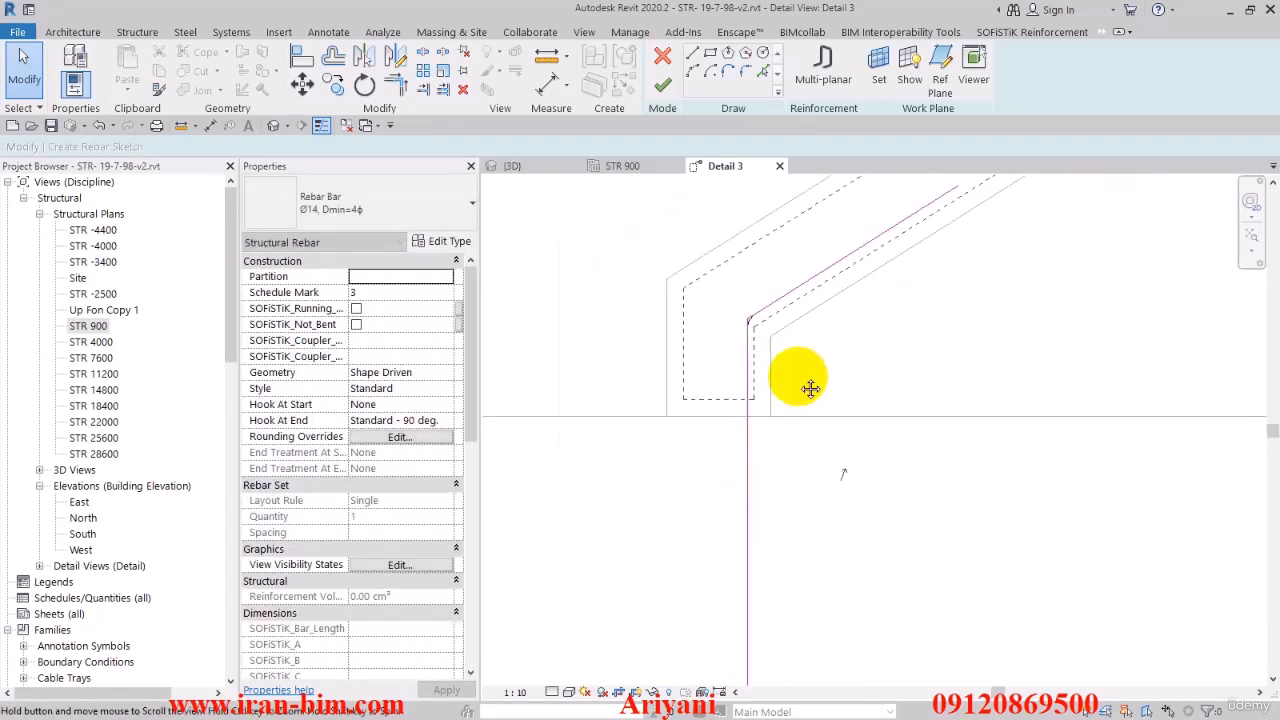
Finish the sketched bar, show the flight's lower end in the 3D view and leave rebar placement.
scroll(805, 410, down, 1)
middle_drag(792, 555, 800, 488)
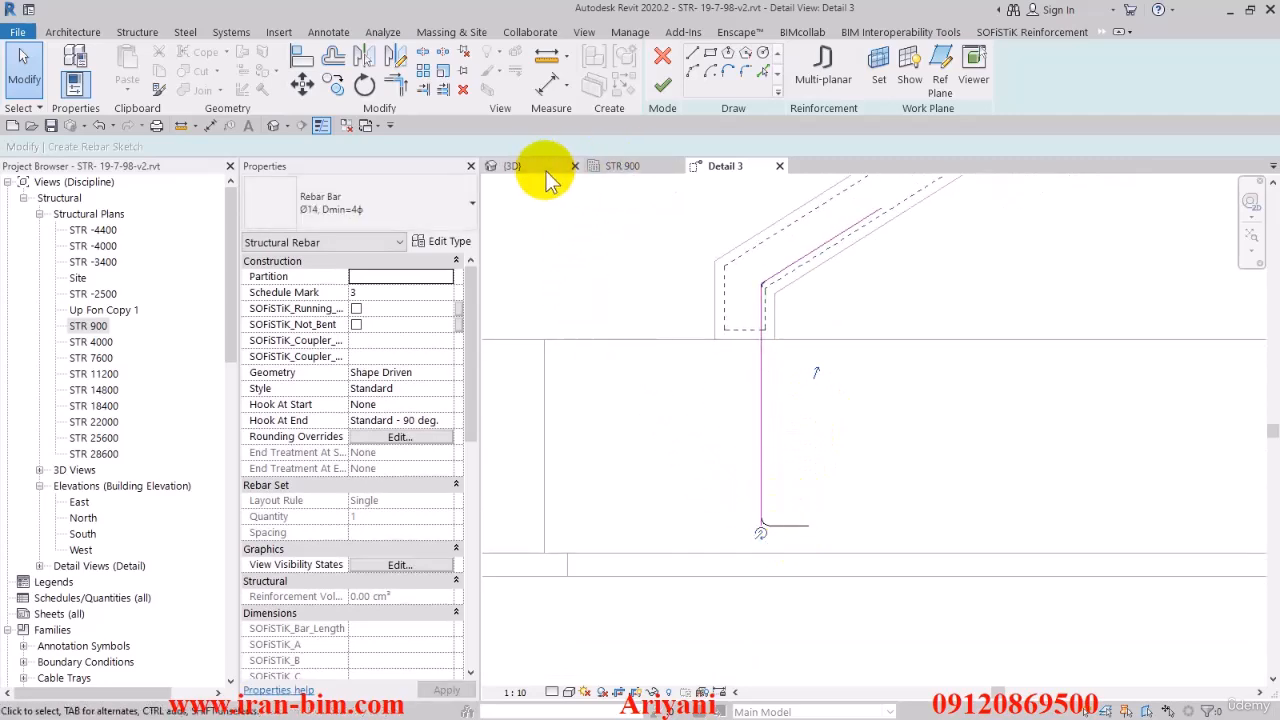
click(512, 166)
shift+middle_drag(782, 500, 915, 510)
scroll(874, 508, up, 3)
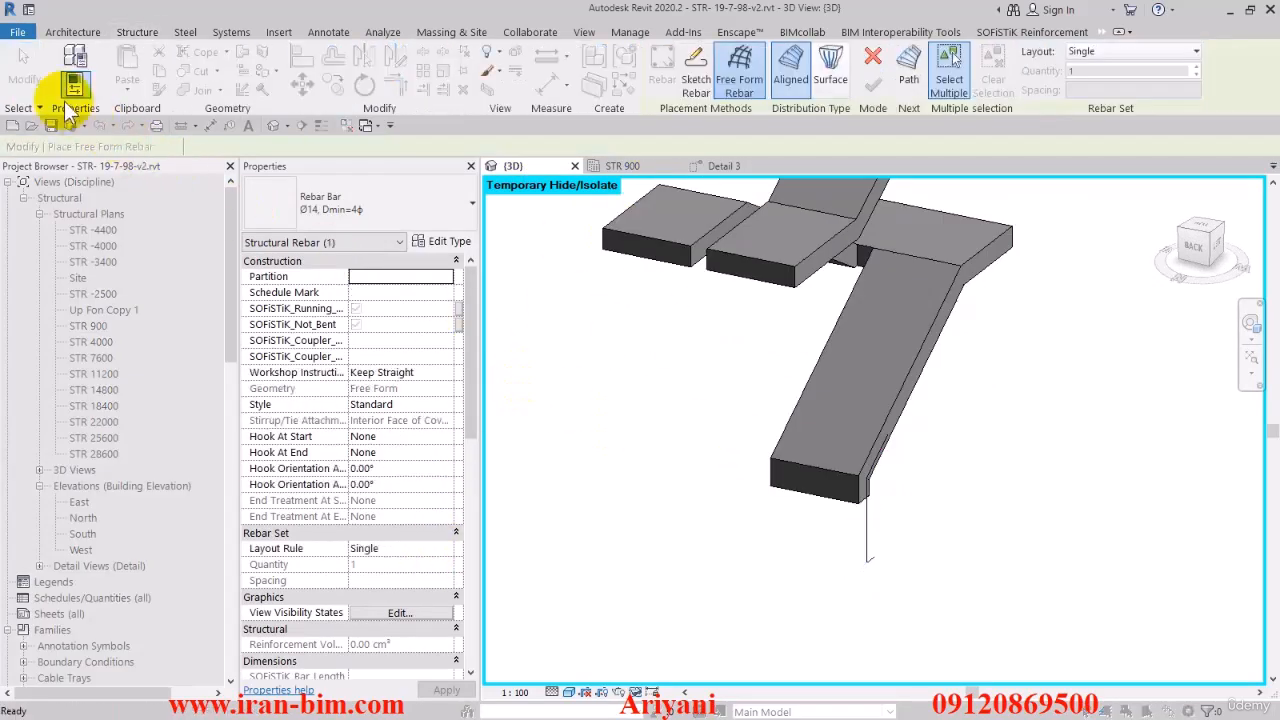
click(876, 66)
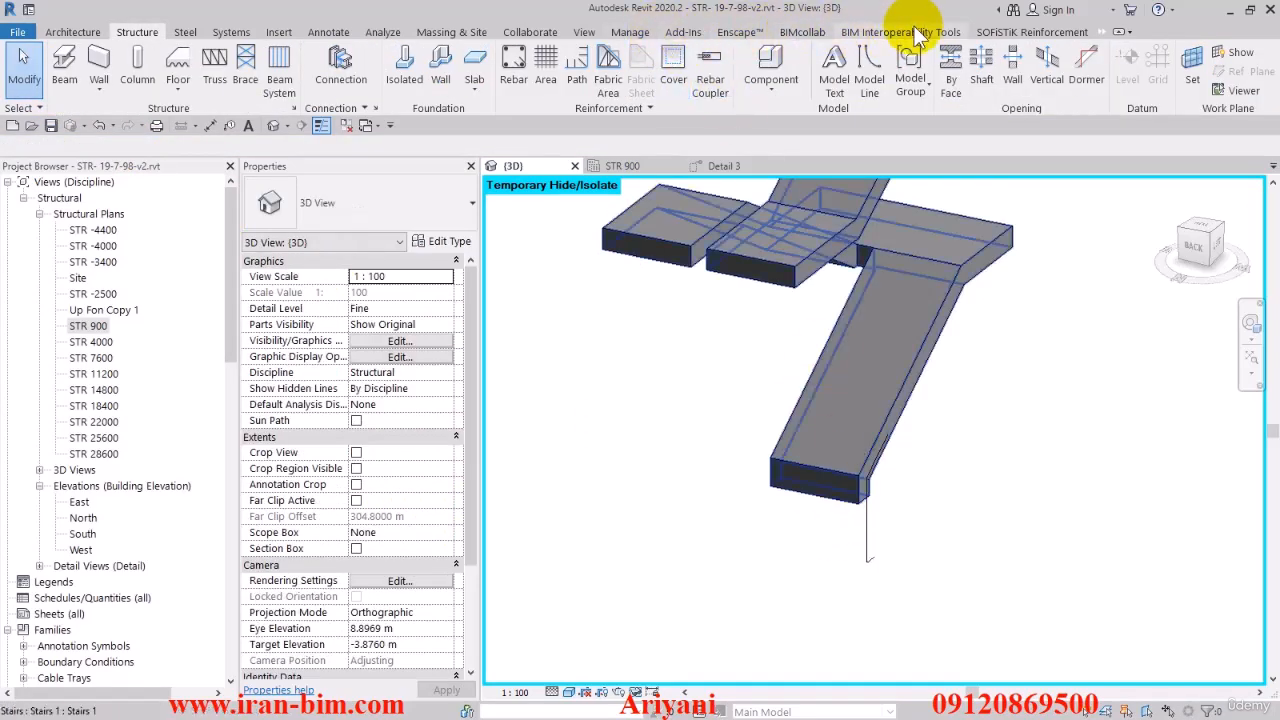
Set the SOFiSTiK rebar visibility so that bars are shown as solid in the 3D view.
click(1040, 32)
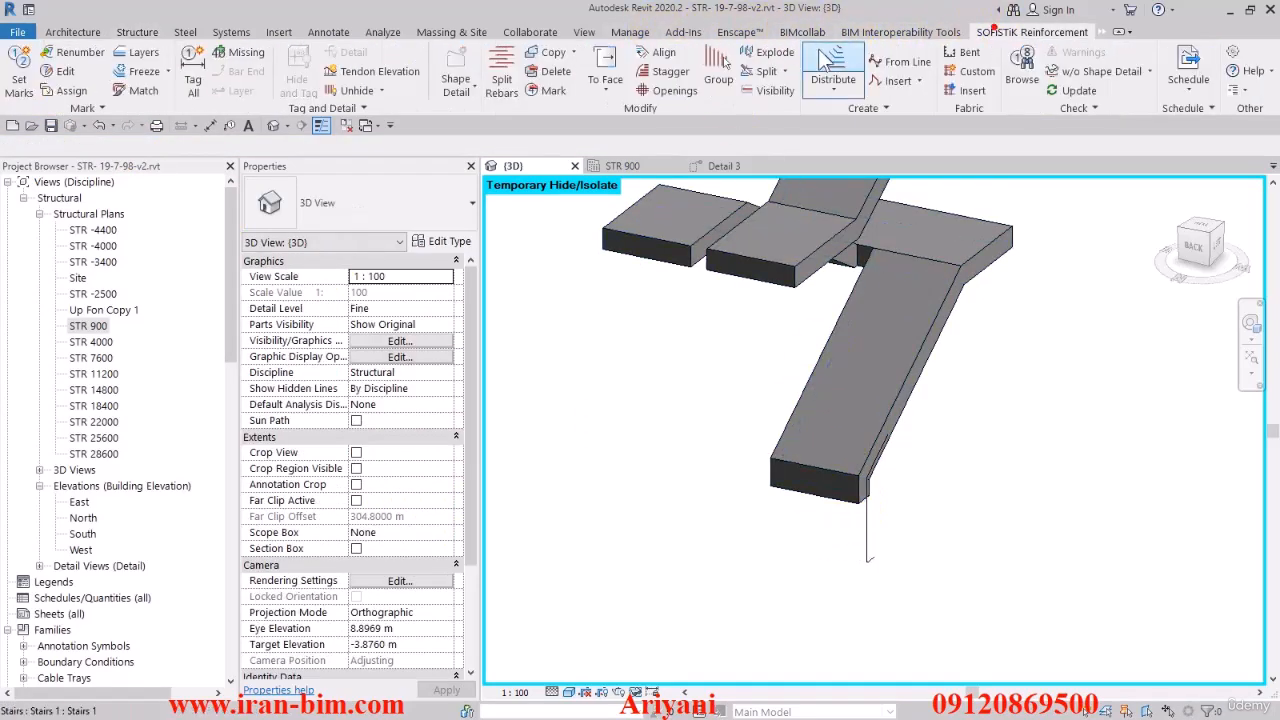
click(772, 90)
click(574, 410)
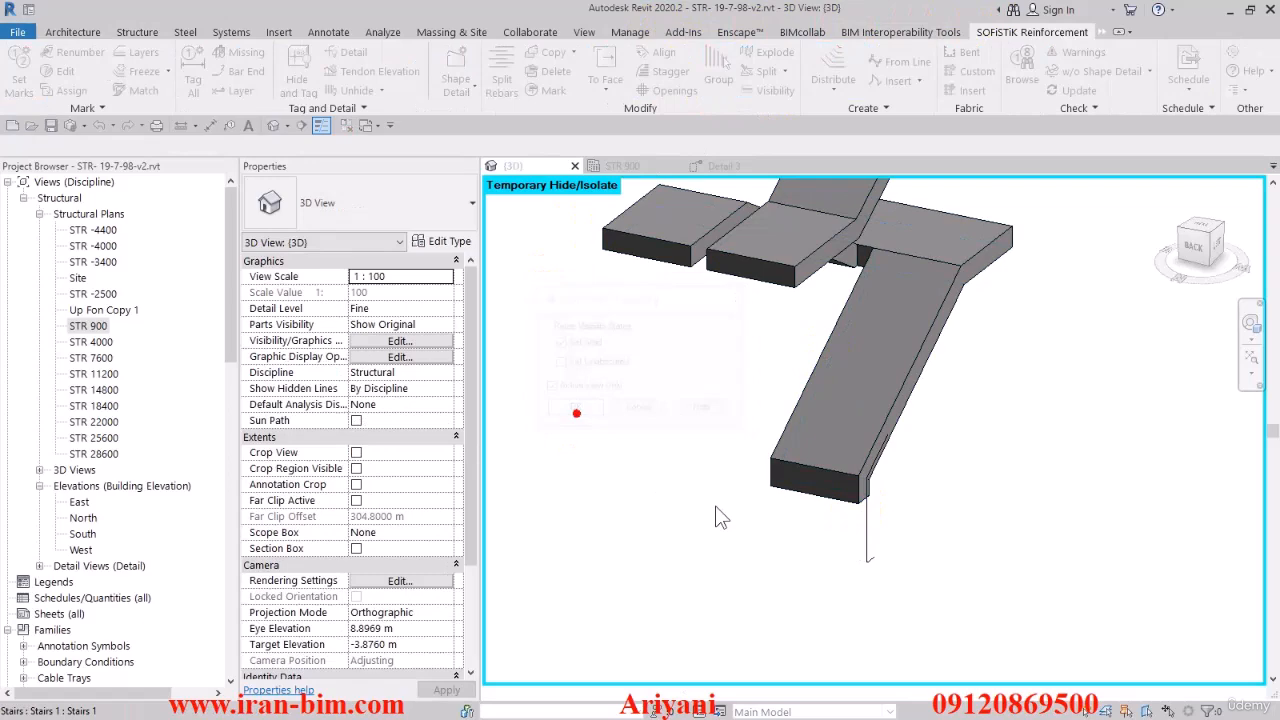
Examine the new bar's position at the edge of the lowest flight from several directions, including from above.
scroll(852, 555, up, 3)
click(860, 552)
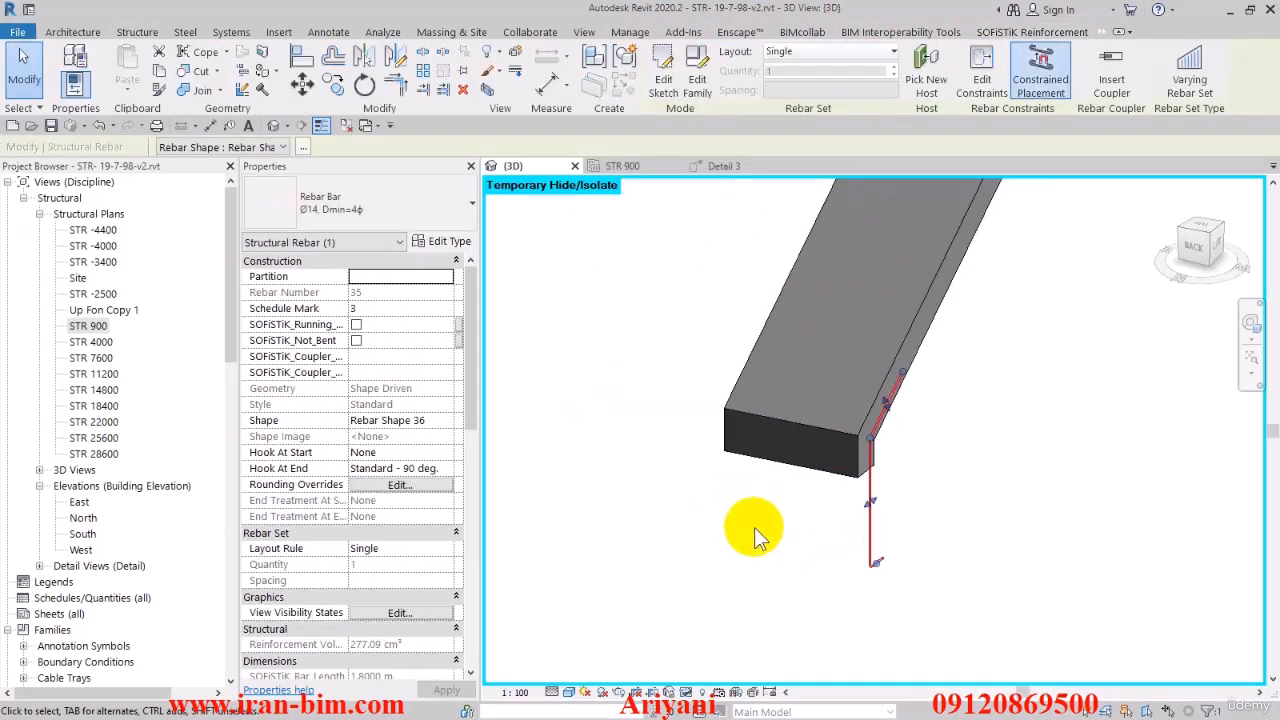
shift+middle_drag(751, 528, 812, 492)
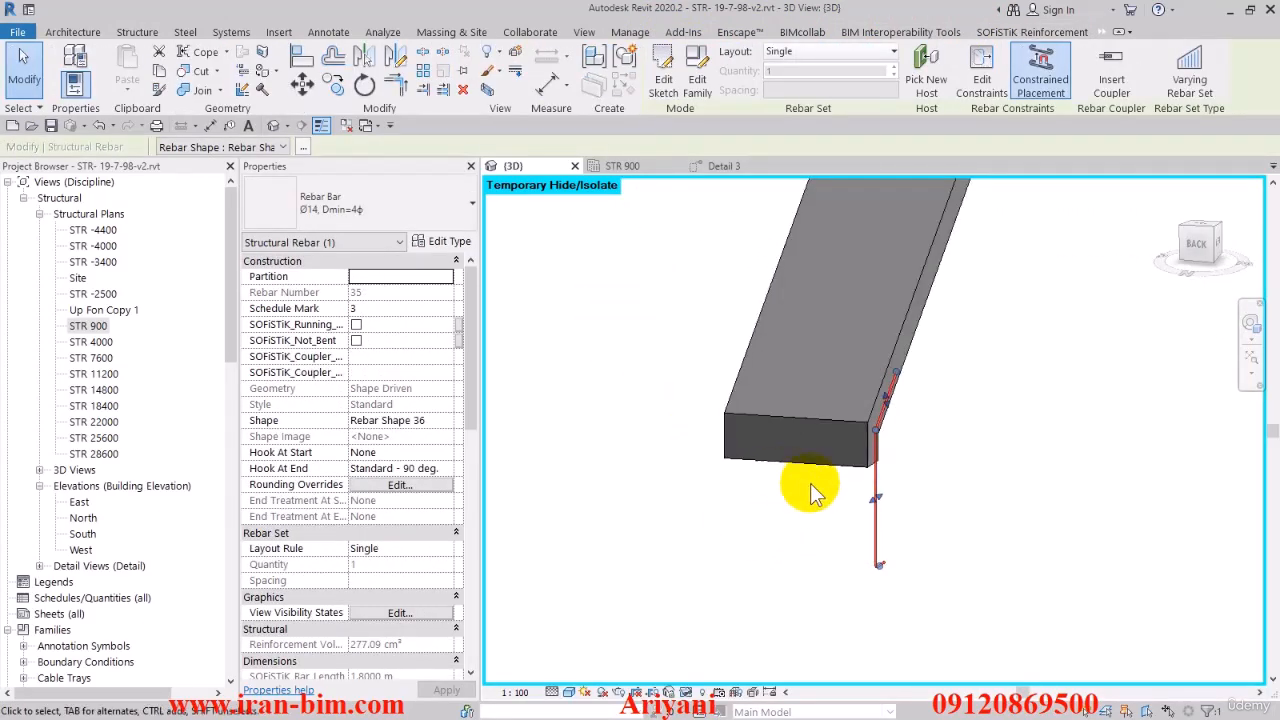
click(1205, 240)
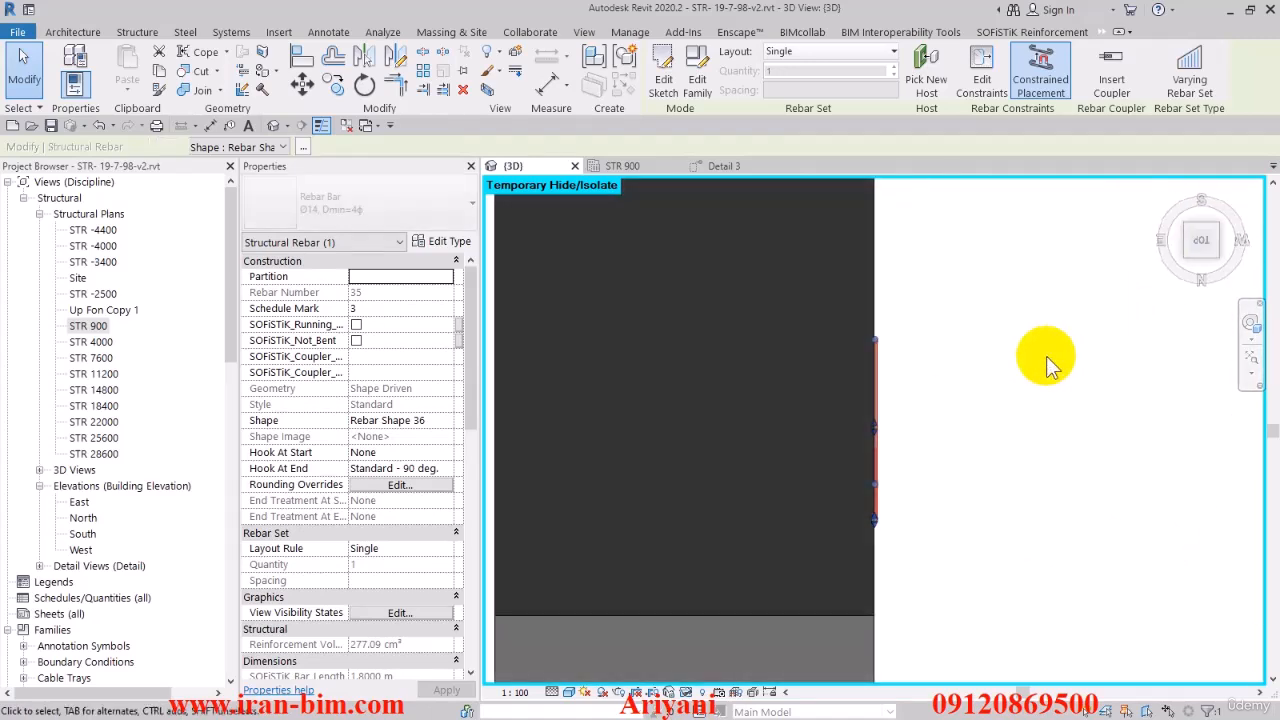
scroll(1022, 390, down, 1)
shift+middle_drag(1020, 476, 926, 260)
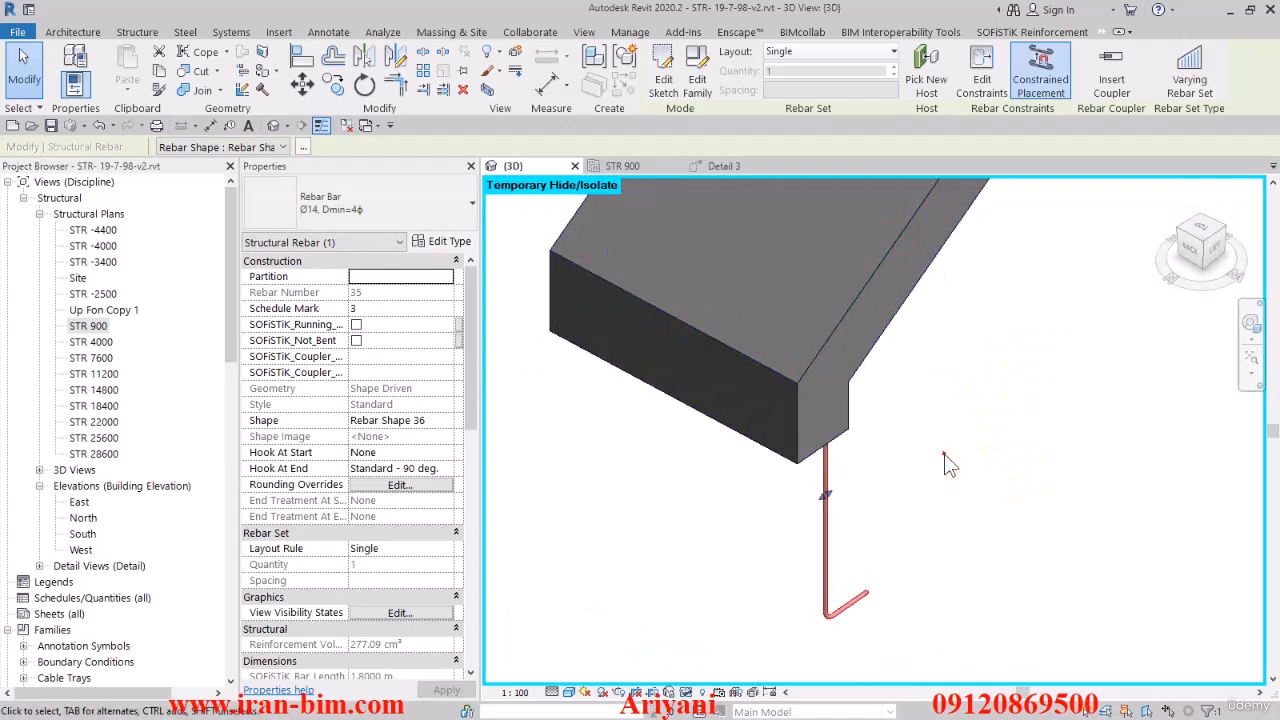
click(944, 454)
Override the graphics of the lowest stair flight in this view with a surface transparency of 50.
click(820, 346)
scroll(910, 362, down, 2)
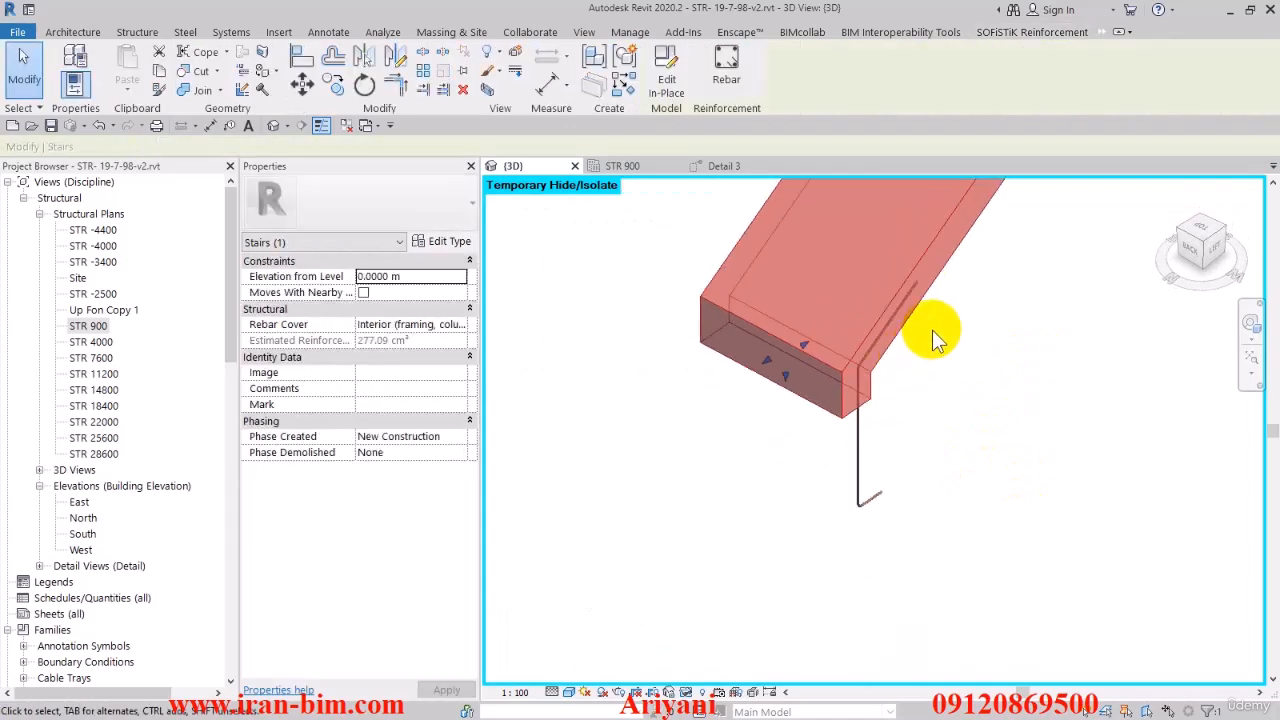
click(490, 72)
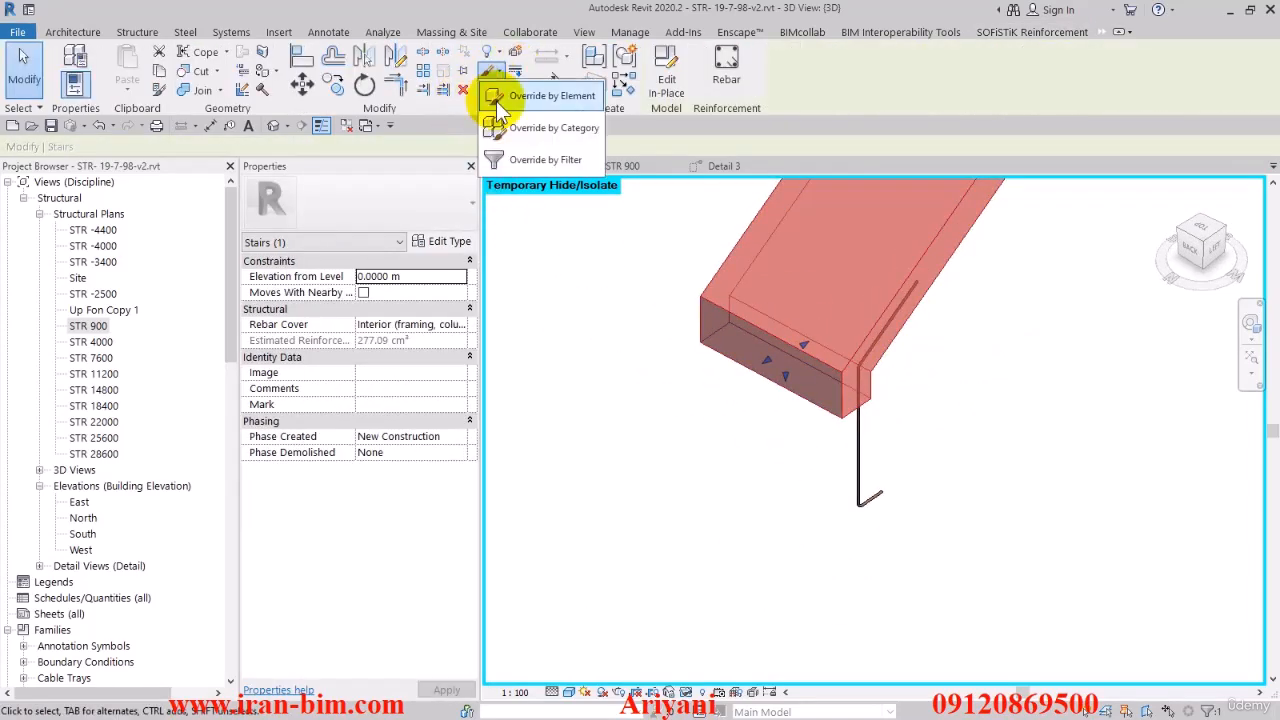
click(520, 96)
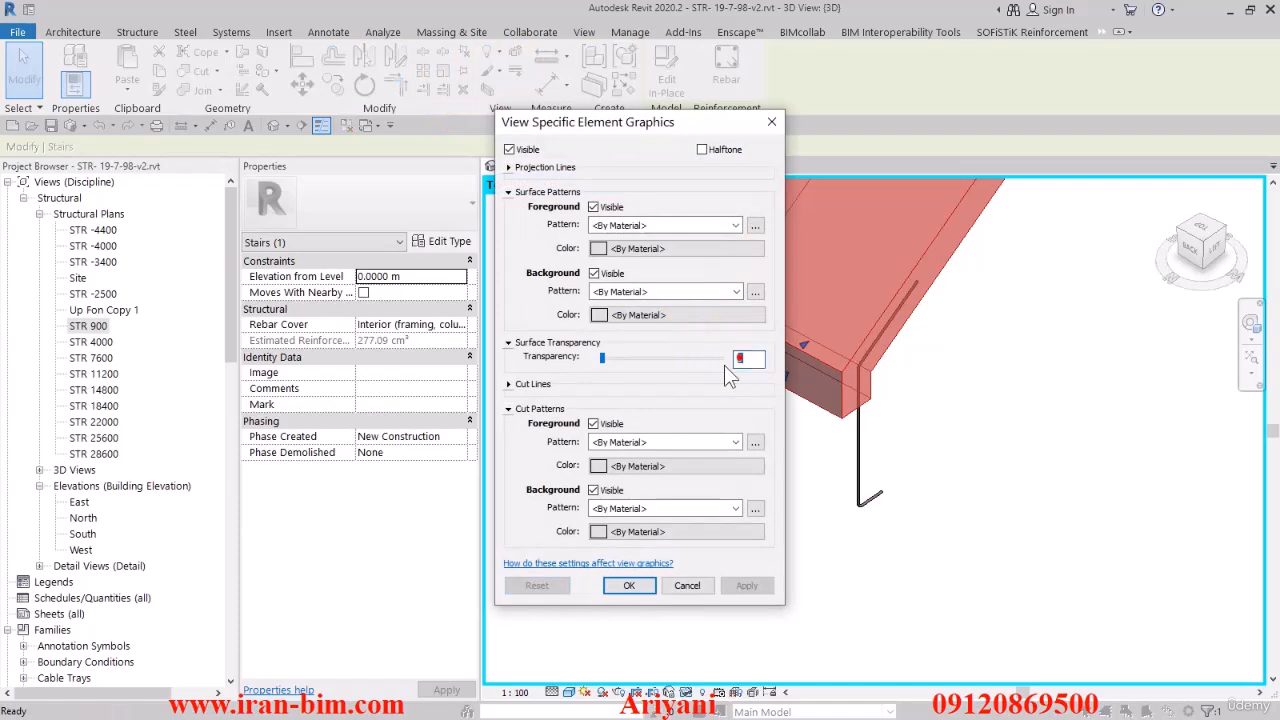
text(50)
click(627, 586)
click(710, 557)
Distribute the hooked bar across the flight's width with a Maximum Spacing layout of 0.2 m.
shift+middle_drag(710, 557, 815, 460)
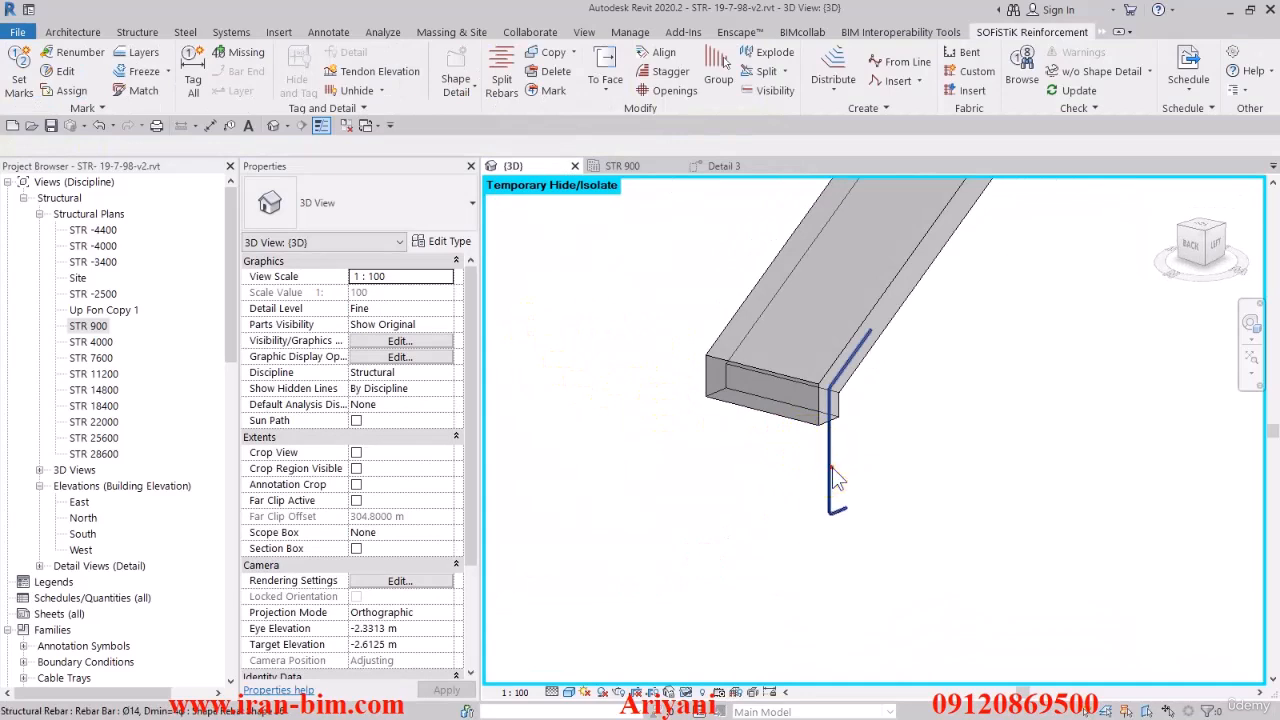
click(831, 470)
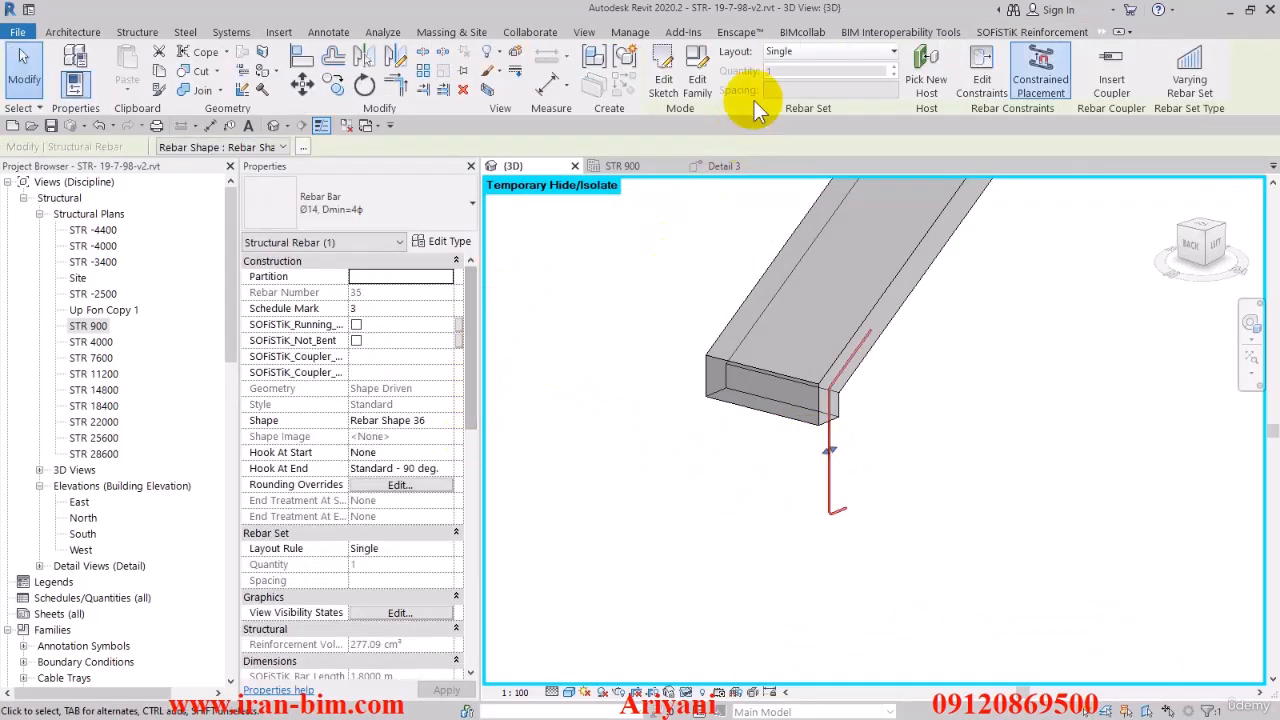
click(798, 52)
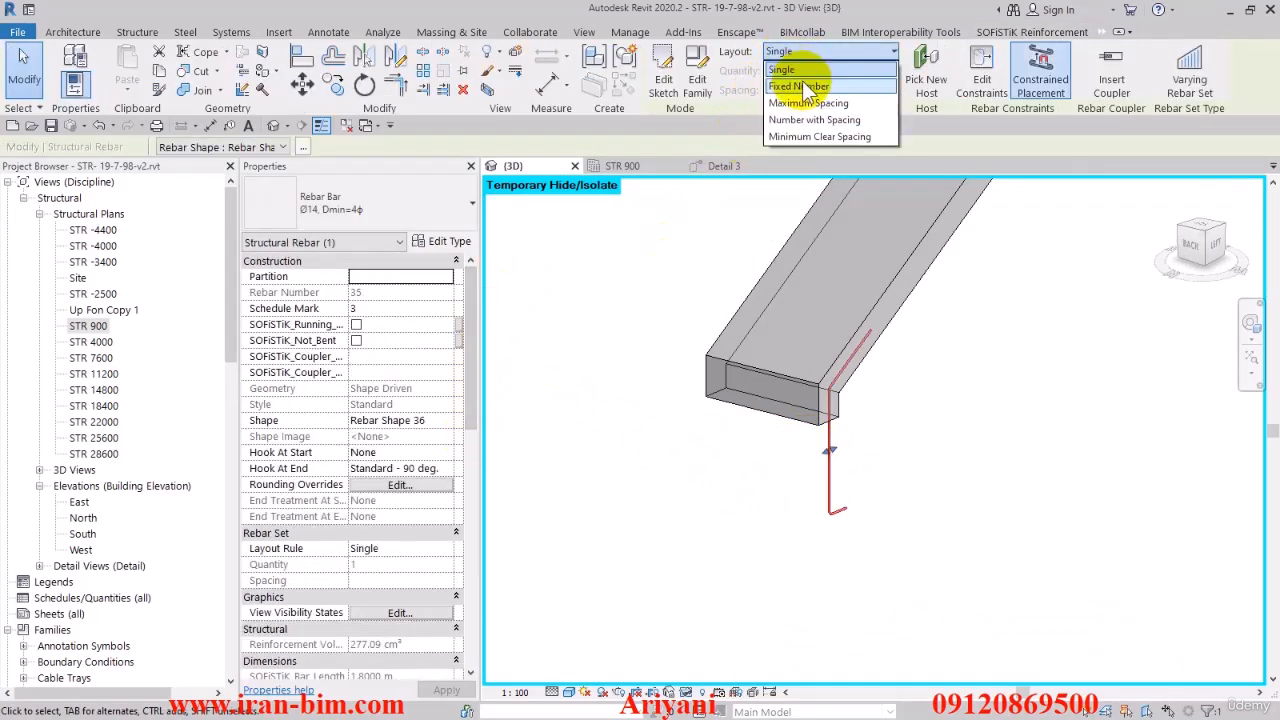
click(806, 87)
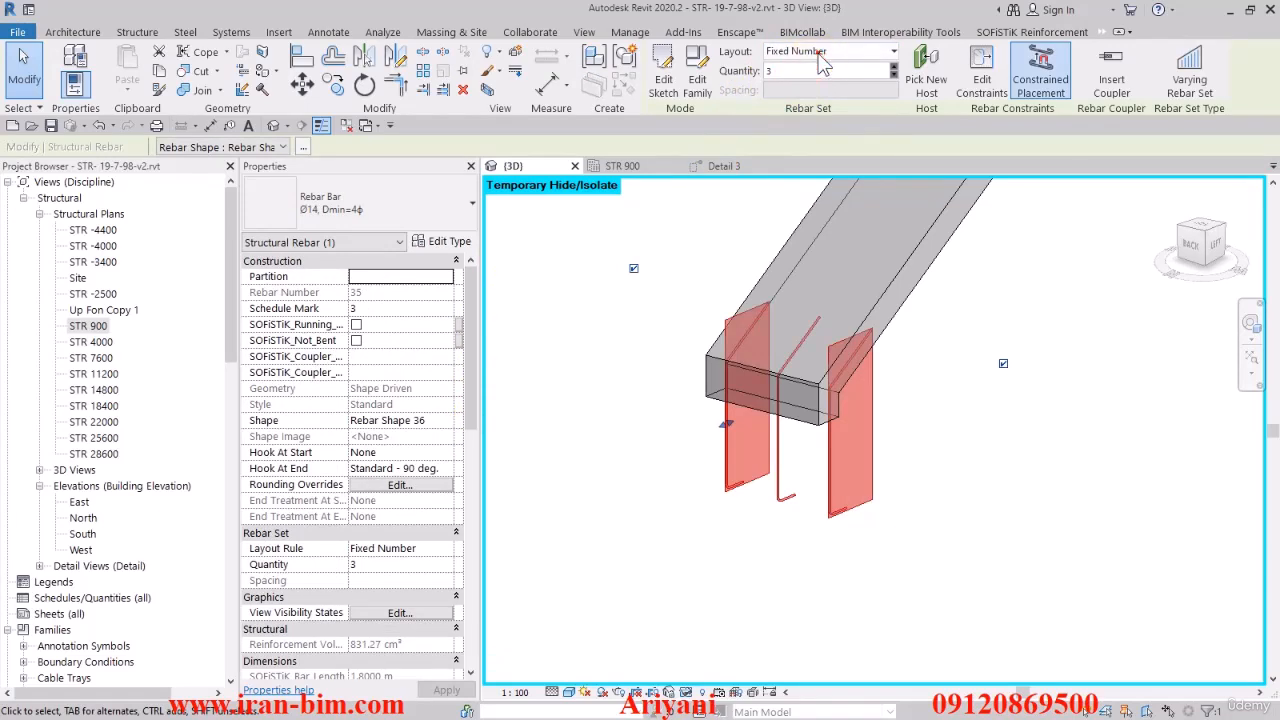
click(822, 60)
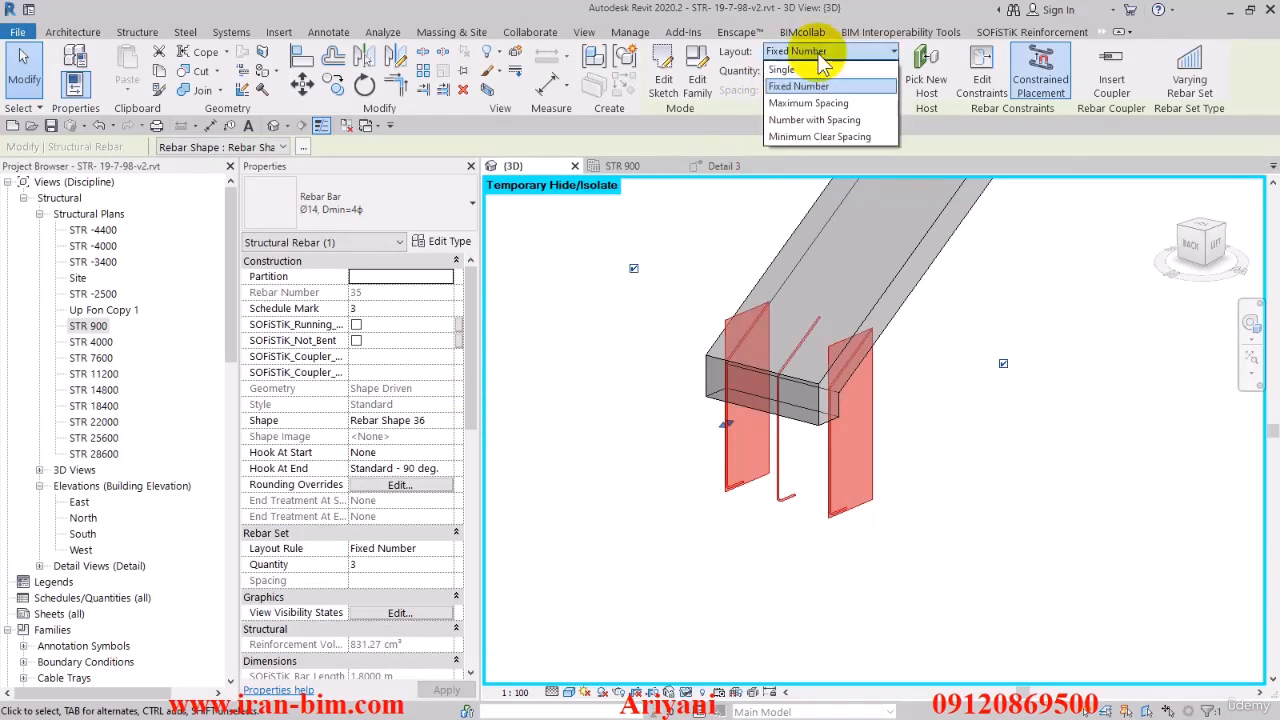
click(851, 106)
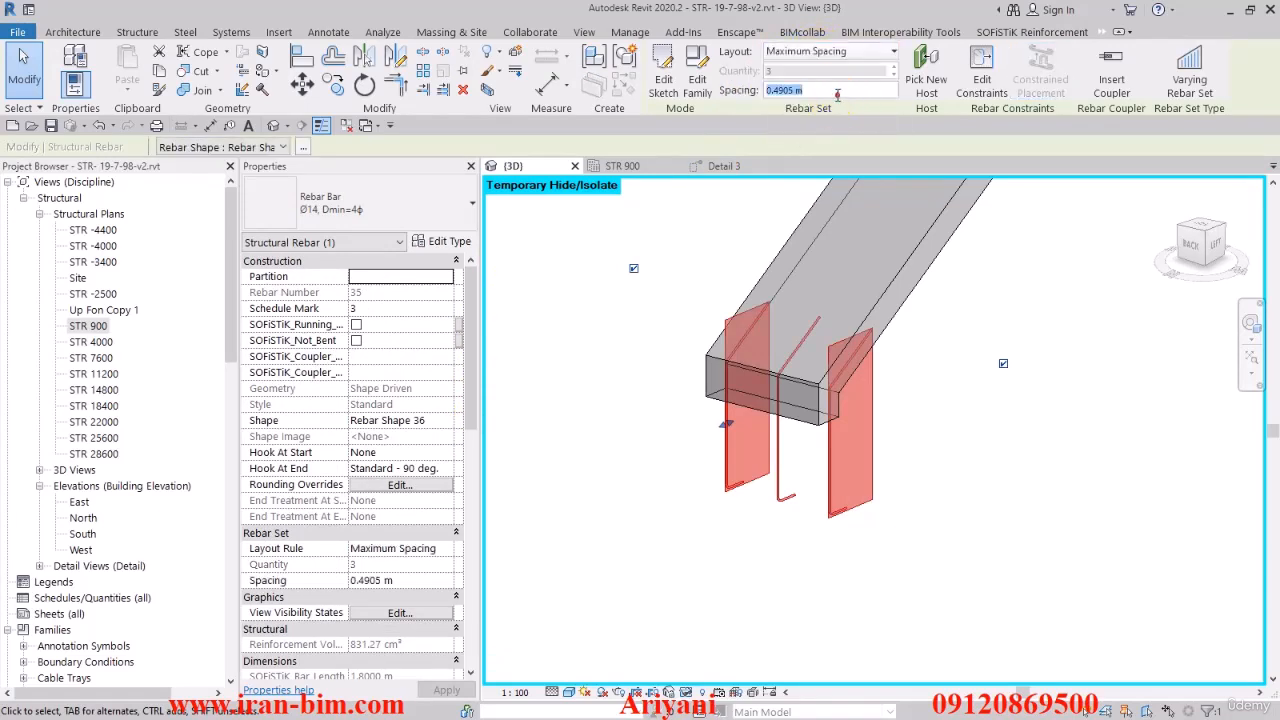
key(Return)
click(944, 389)
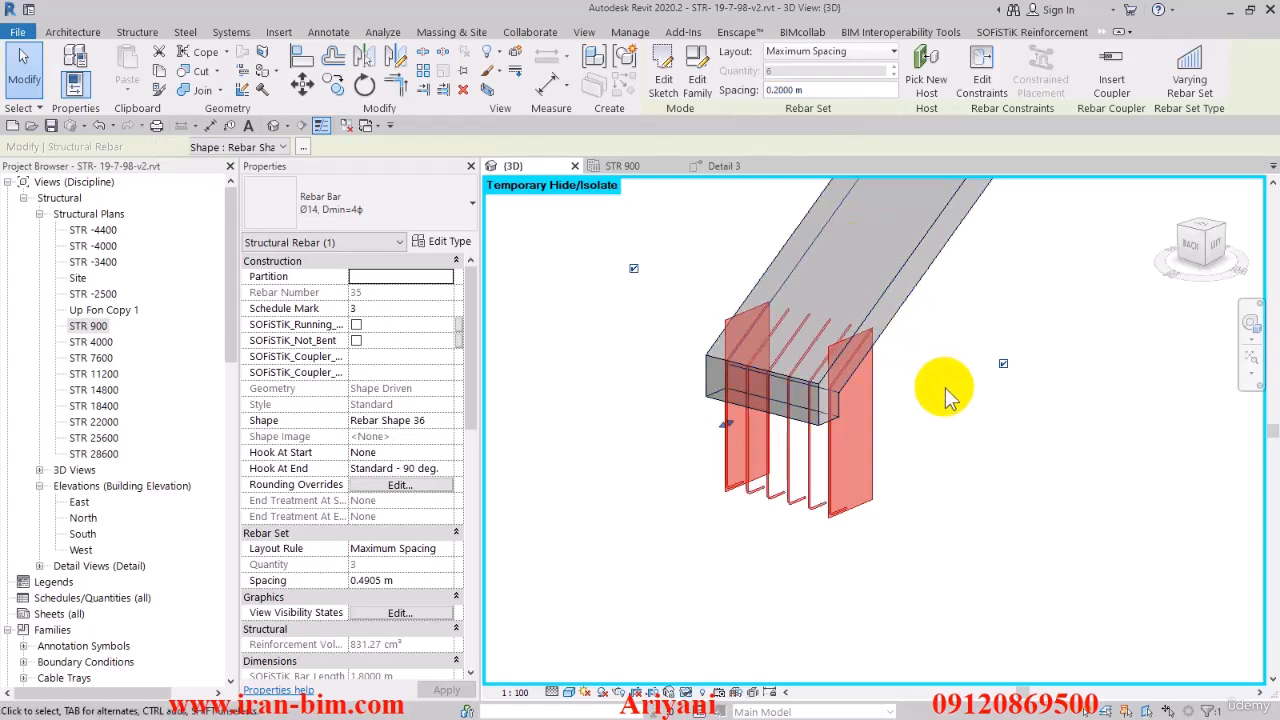
In the STR 900 plan, move the Detail 3 section line 0.05 m inward across the stair flight.
shift+middle_drag(941, 454, 738, 201)
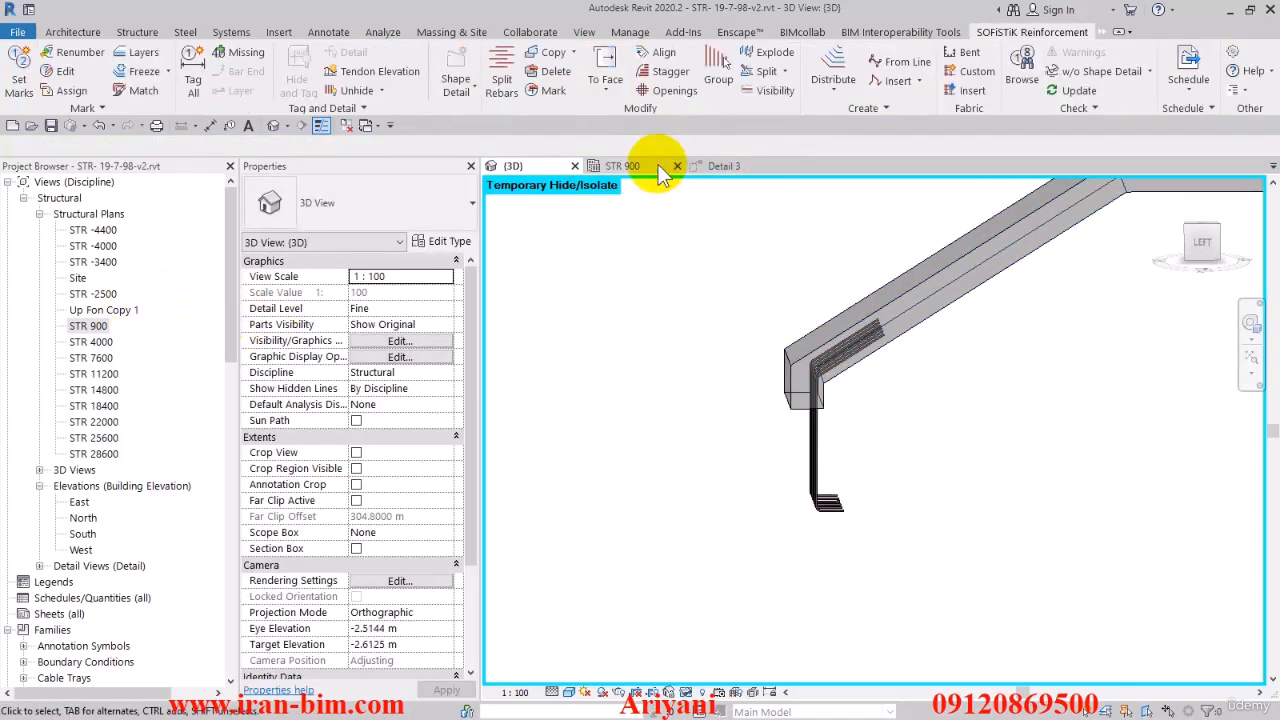
click(633, 168)
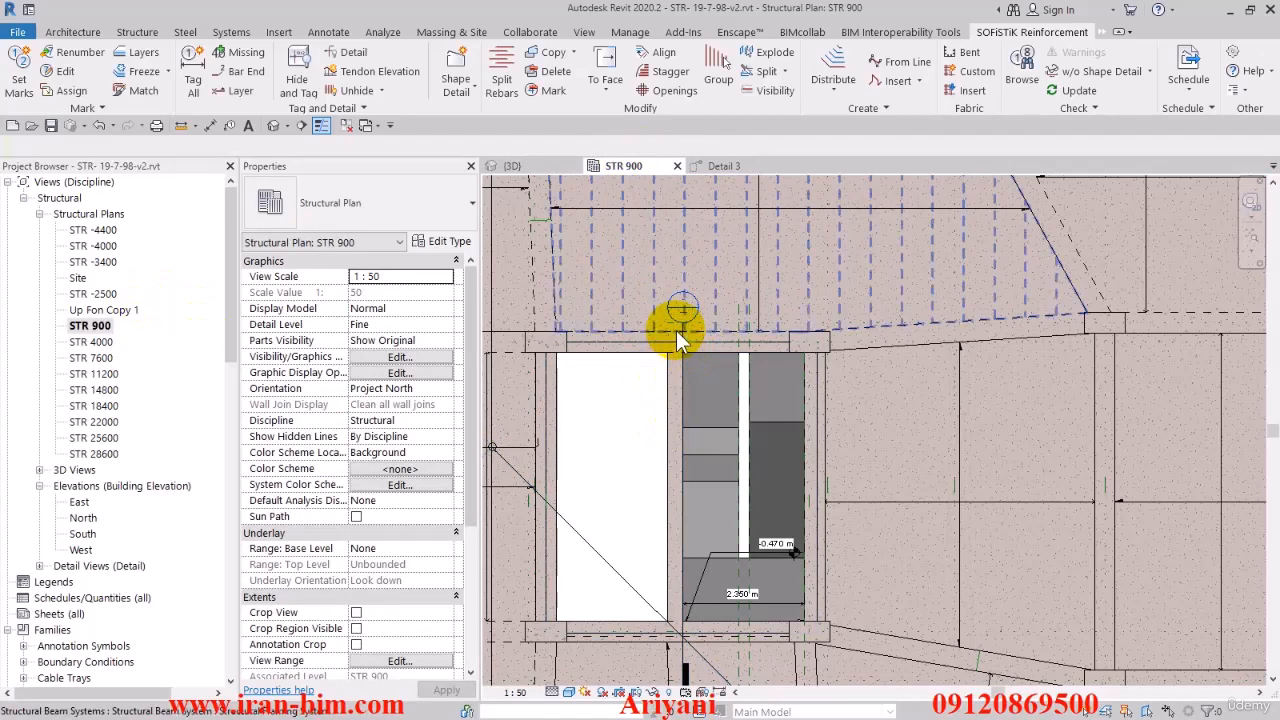
scroll(676, 330, up, 2)
middle_drag(692, 390, 634, 351)
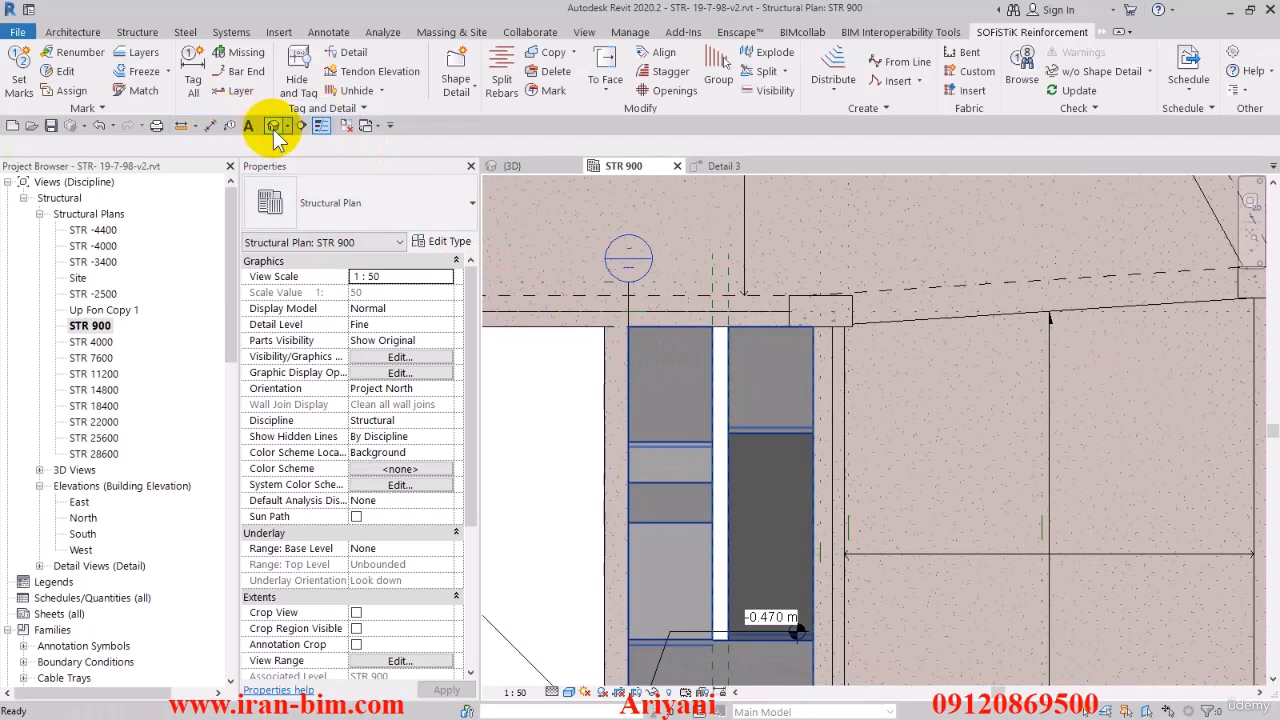
click(630, 306)
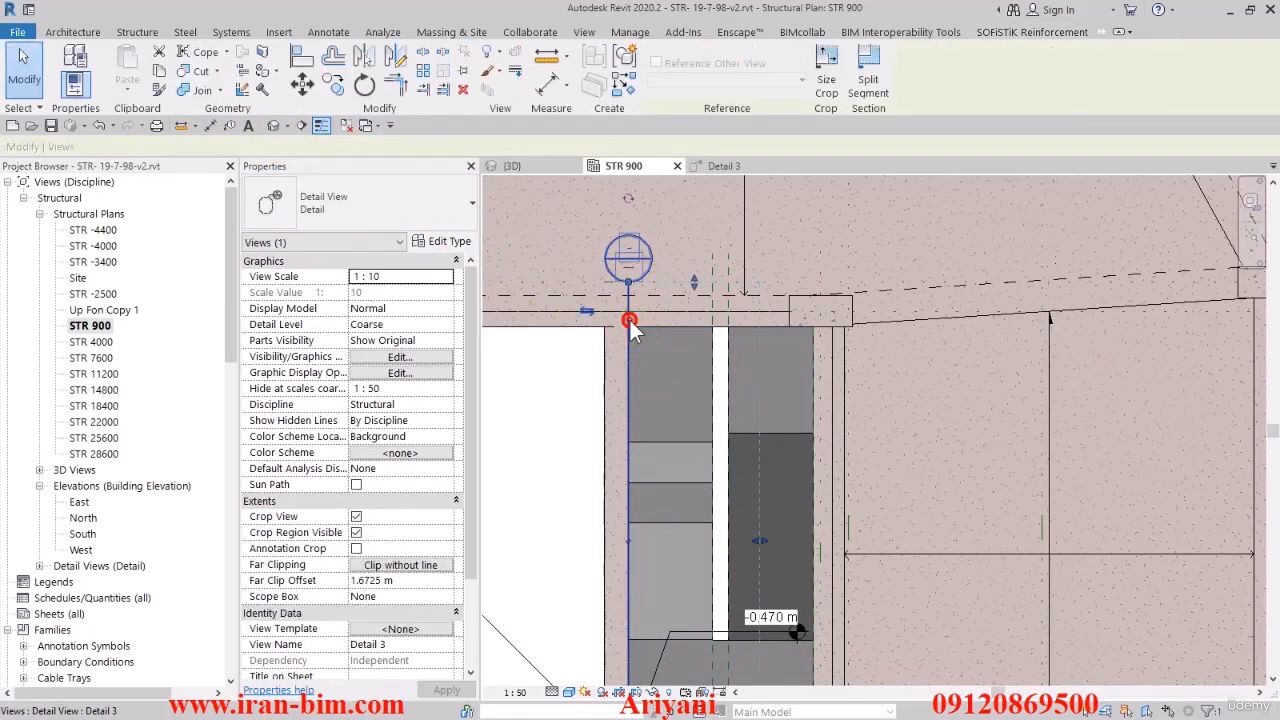
click(301, 84)
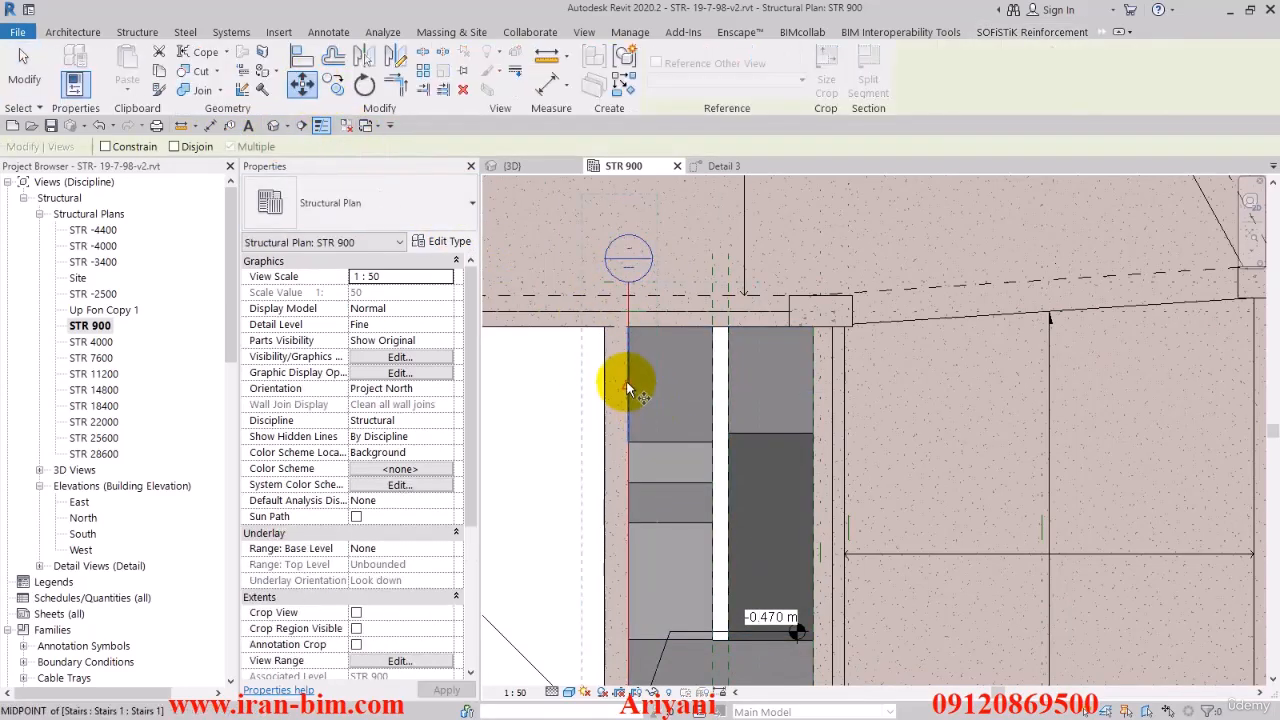
click(626, 382)
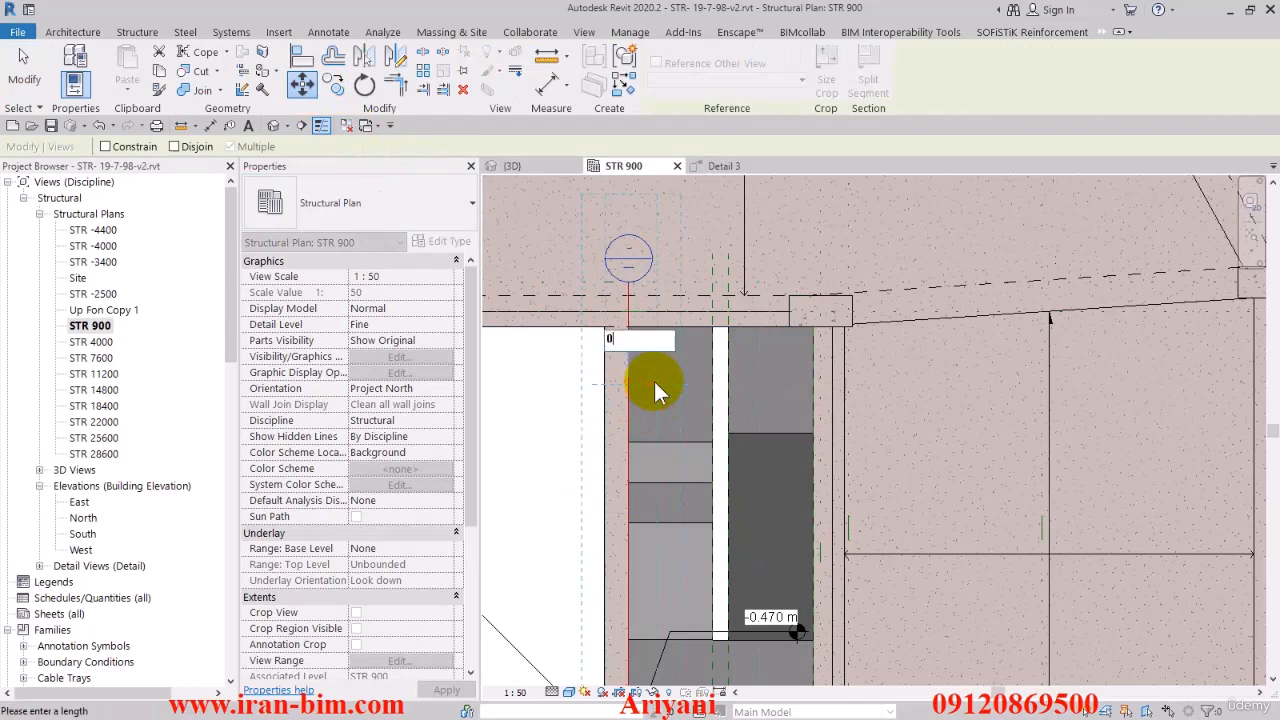
text(0.05)
key(Return)
key(Escape)
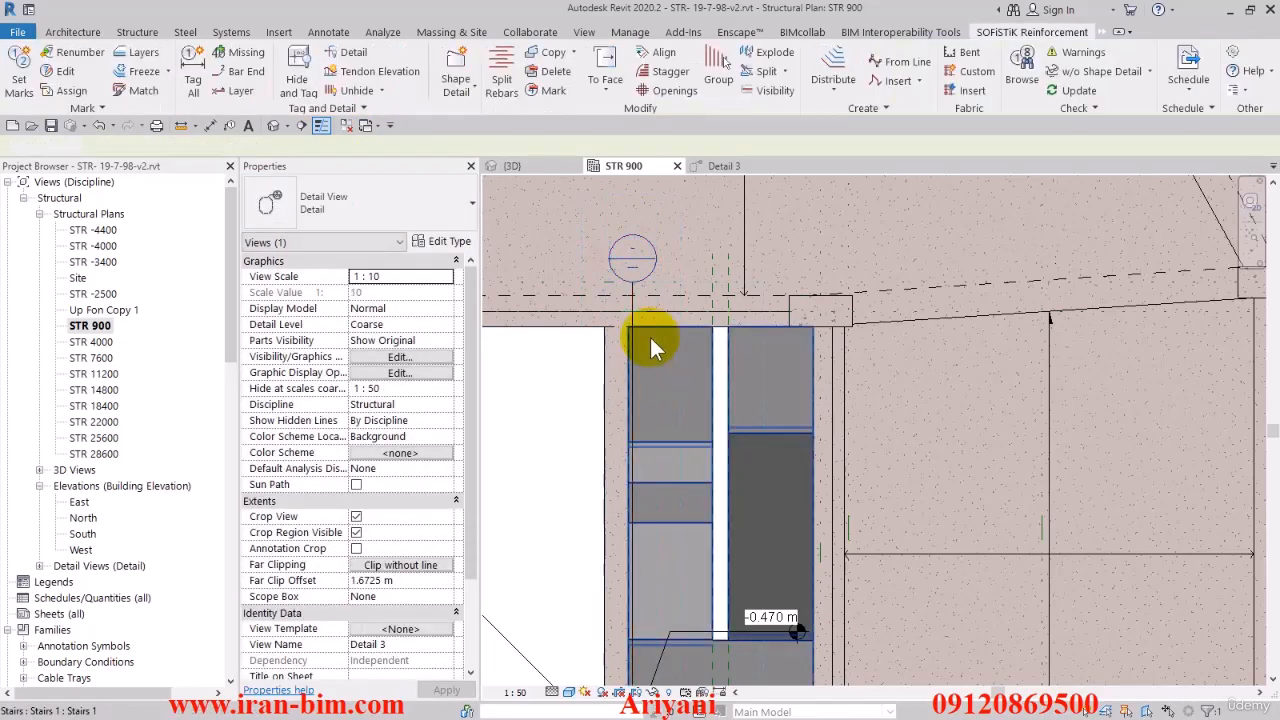
Open the Detail 3 view and begin a sketched rebar hosted by the lowest stair flight.
double_click(632, 266)
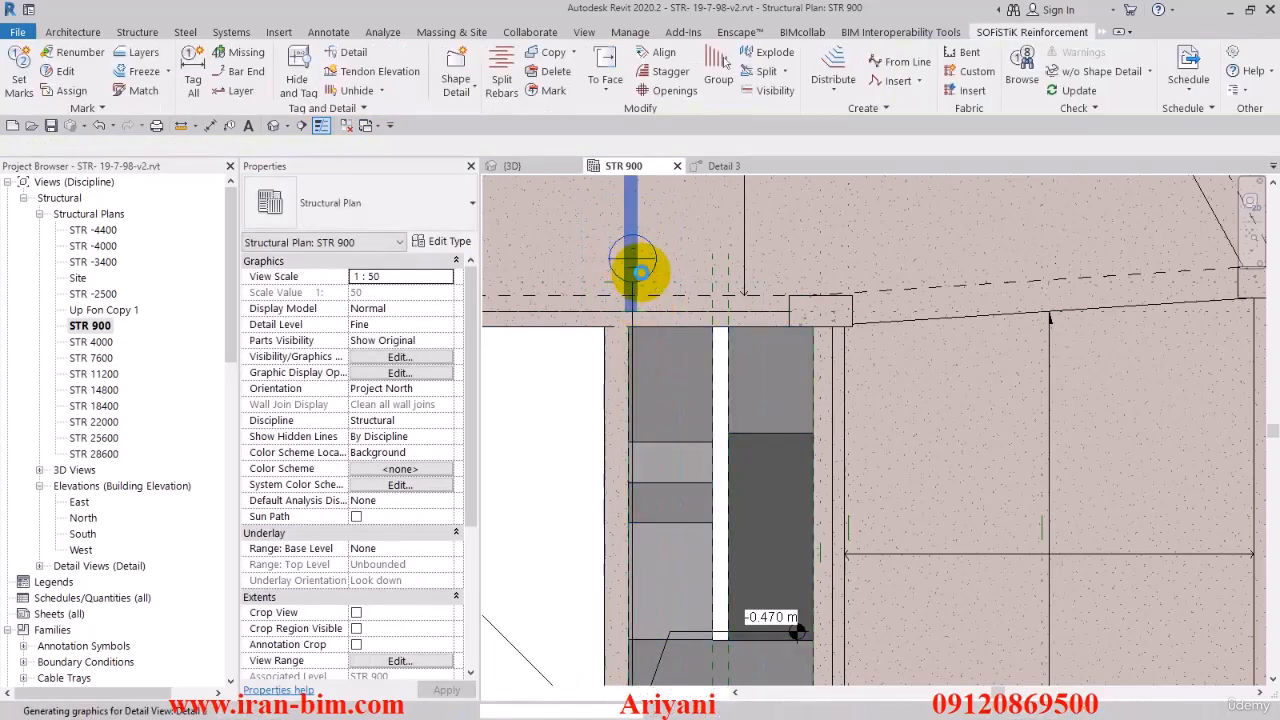
scroll(735, 395, down, 4)
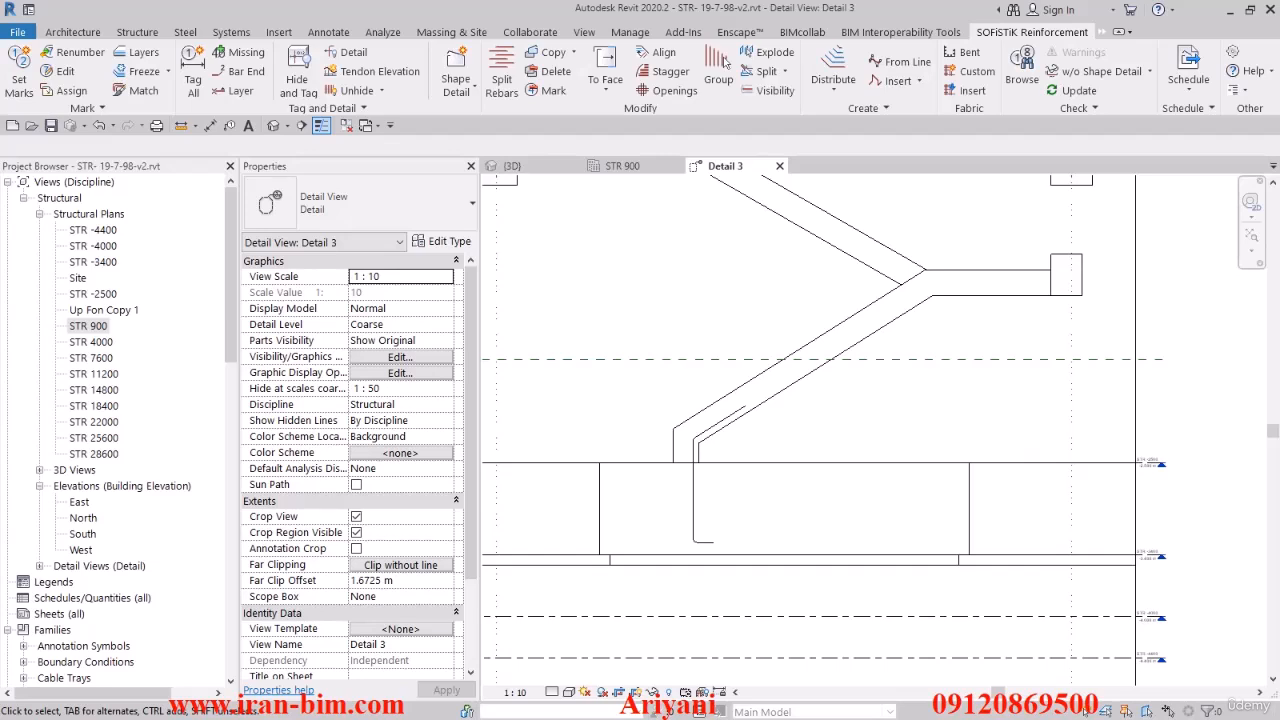
click(141, 33)
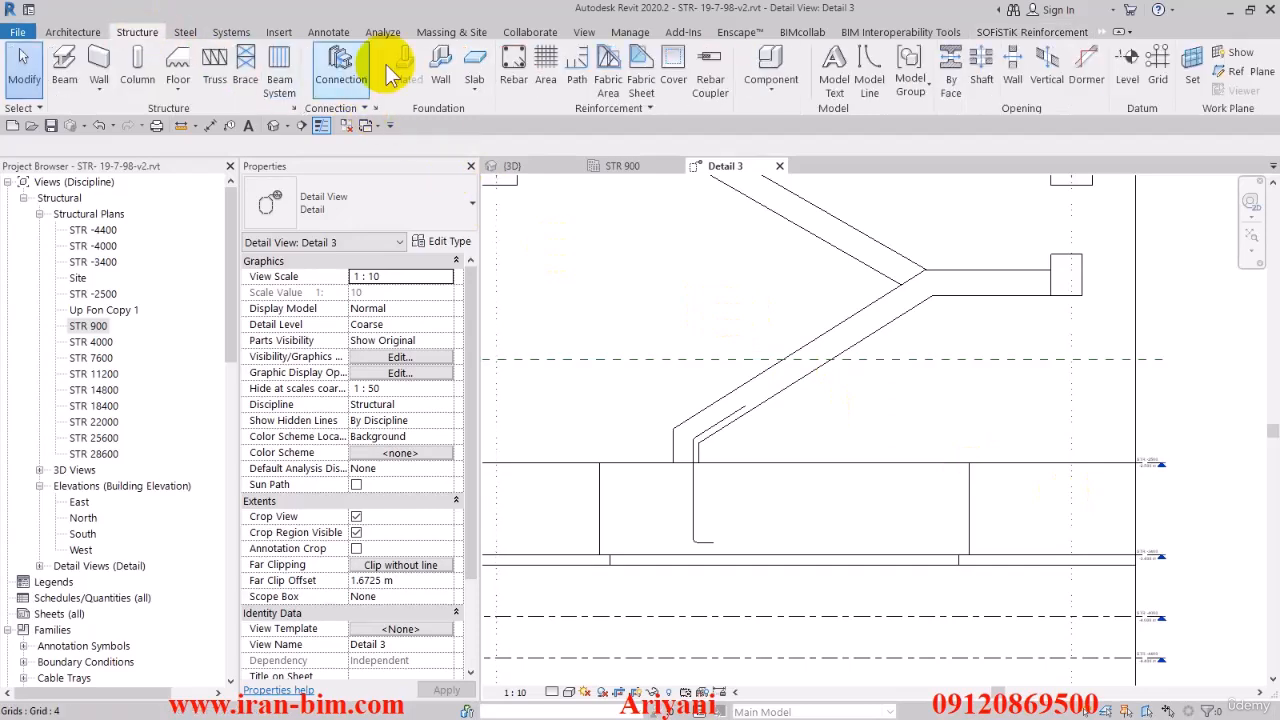
click(519, 53)
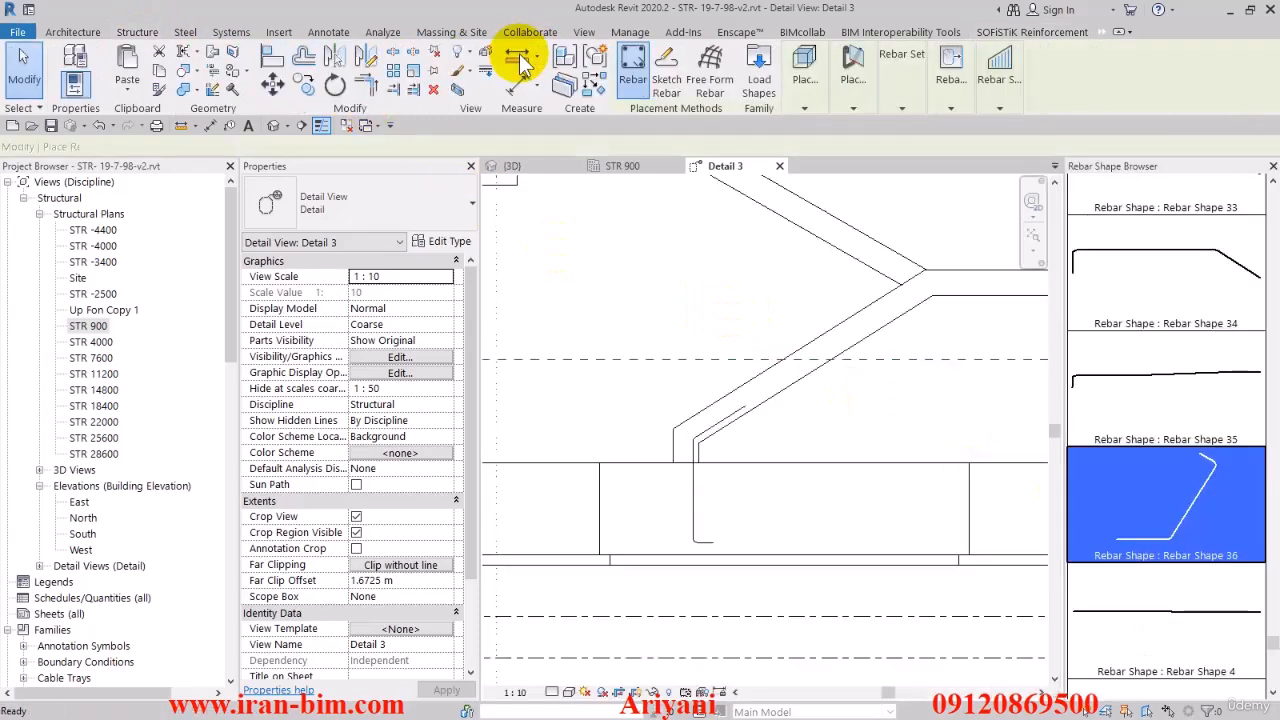
click(671, 84)
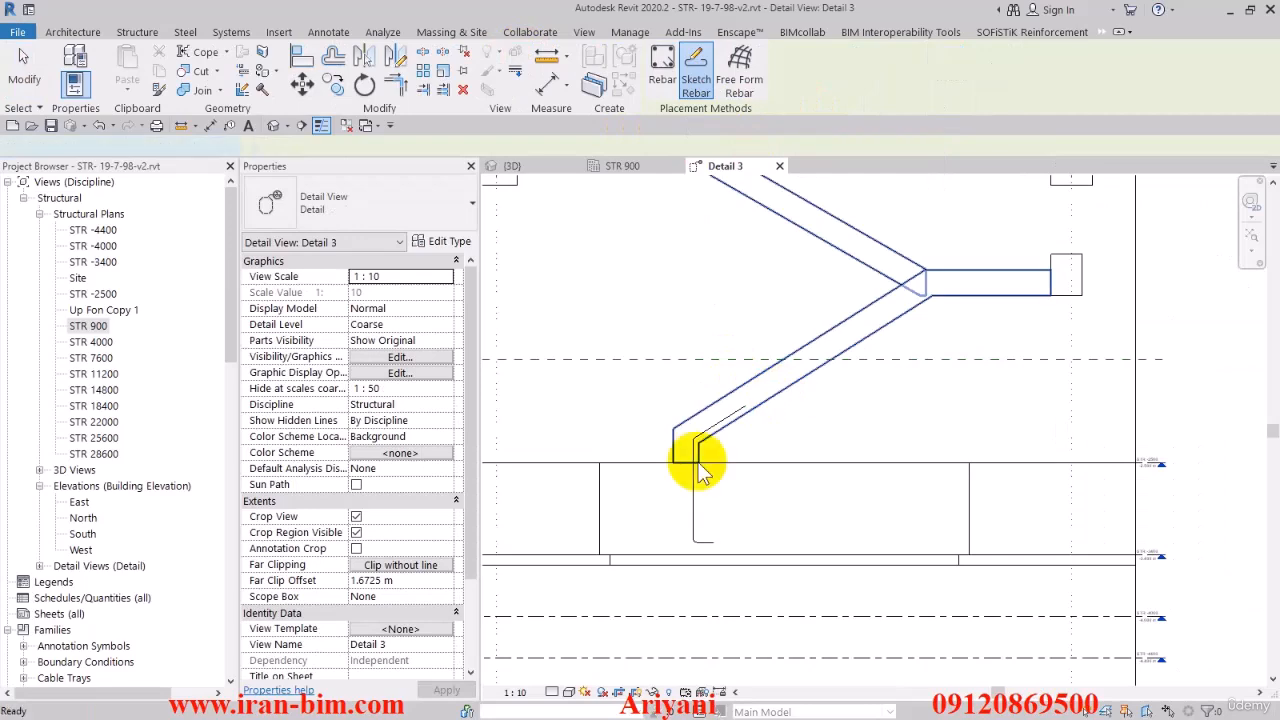
scroll(700, 470, up, 3)
click(697, 457)
scroll(680, 450, up, 2)
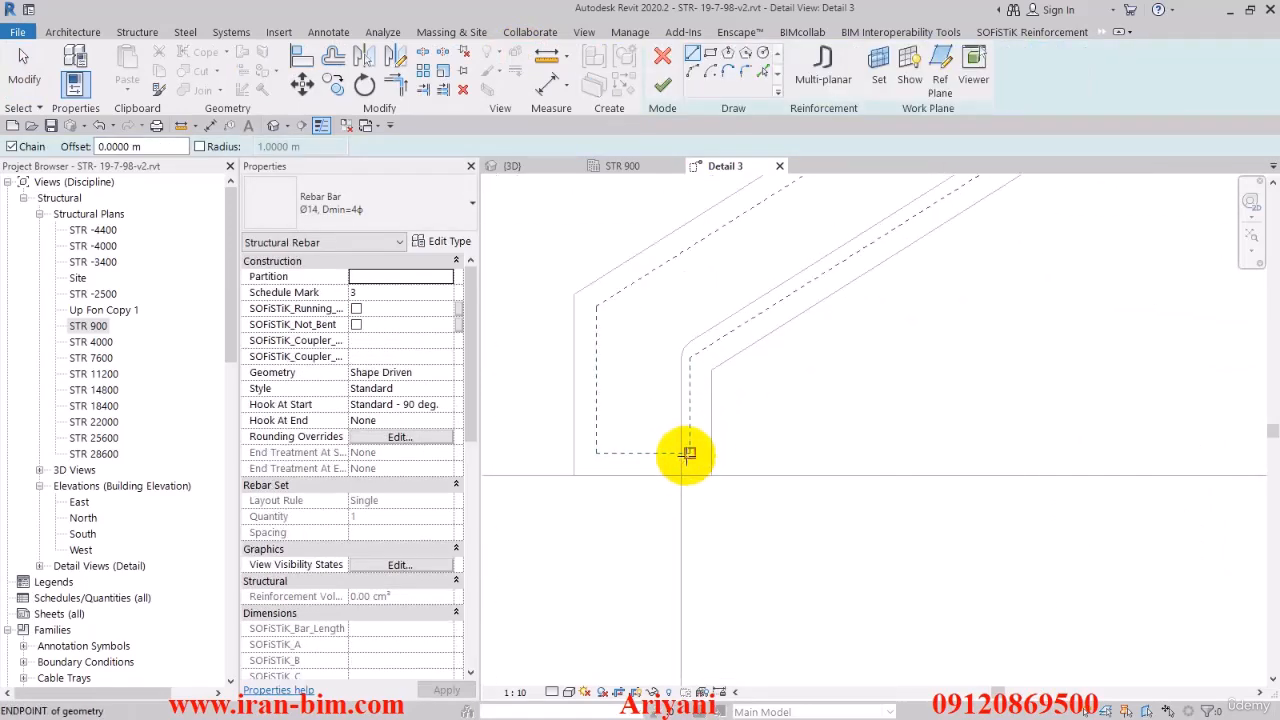
Sketch the bar along the underside cover line, up the flight's foot, along the slope and partway onto the landing.
click(688, 453)
click(689, 356)
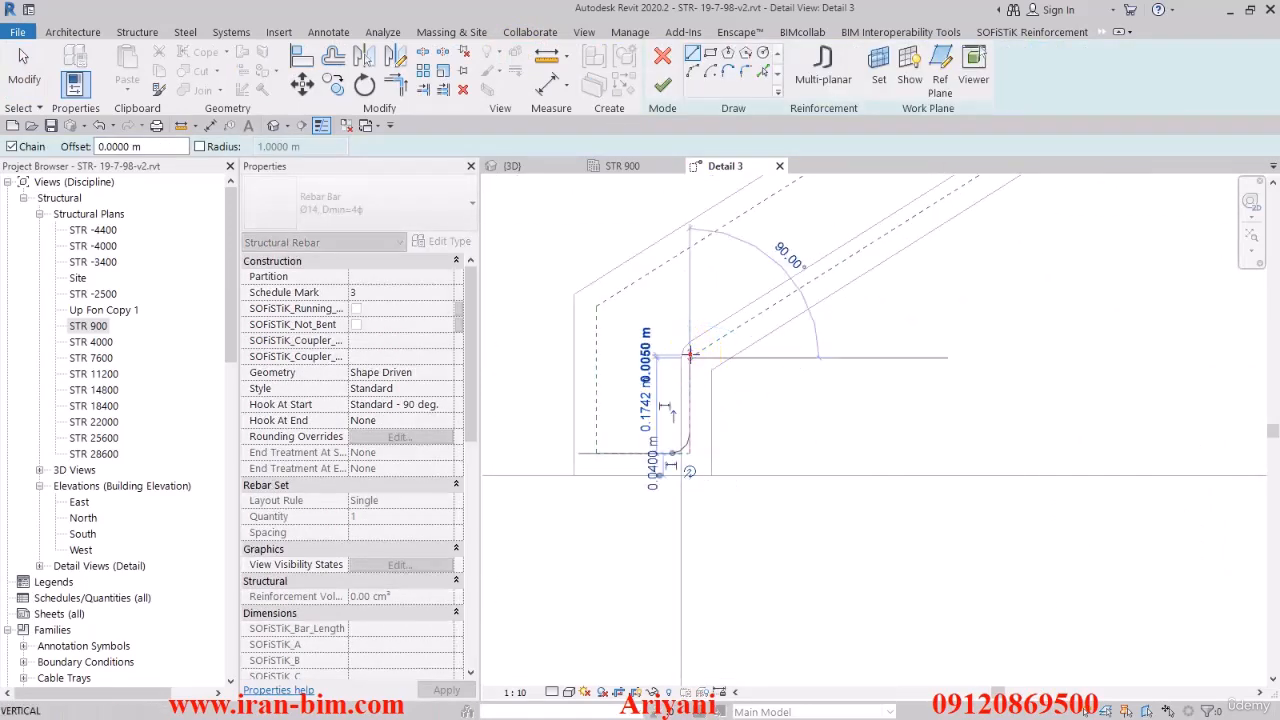
scroll(764, 342, down, 1)
scroll(830, 310, down, 2)
middle_drag(866, 297, 606, 491)
scroll(752, 401, down, 2)
middle_drag(879, 321, 683, 460)
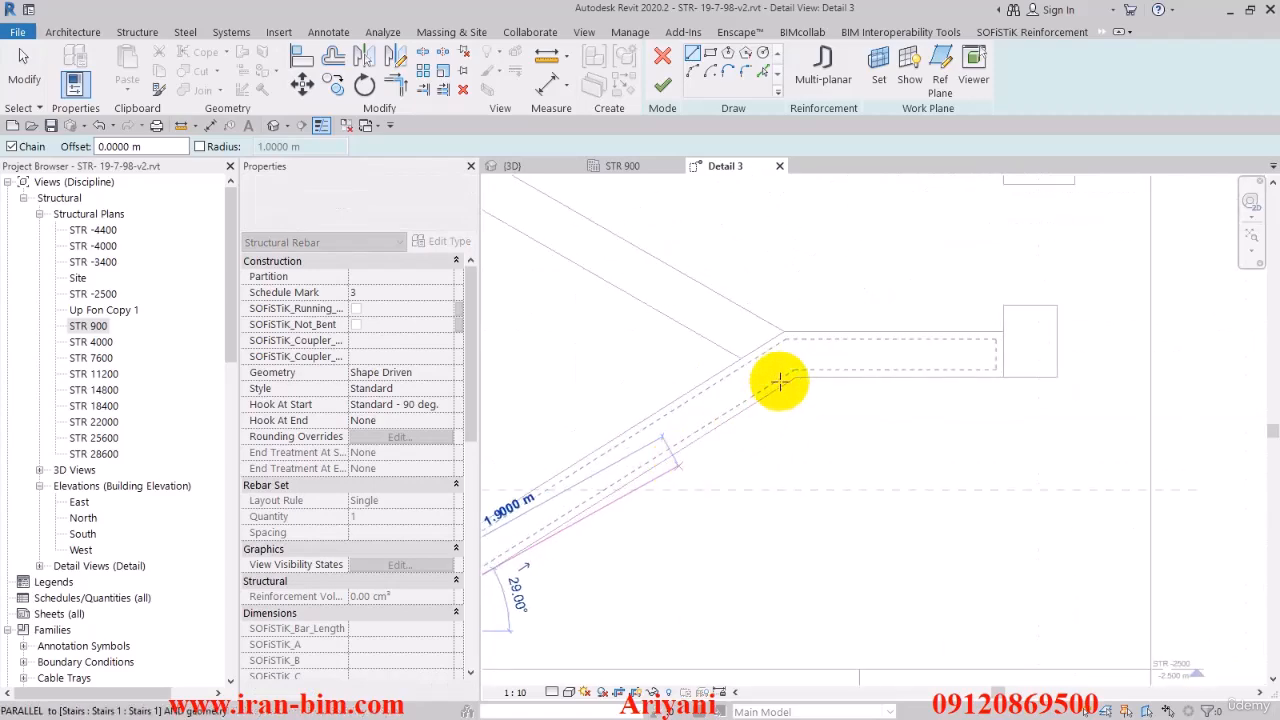
click(797, 369)
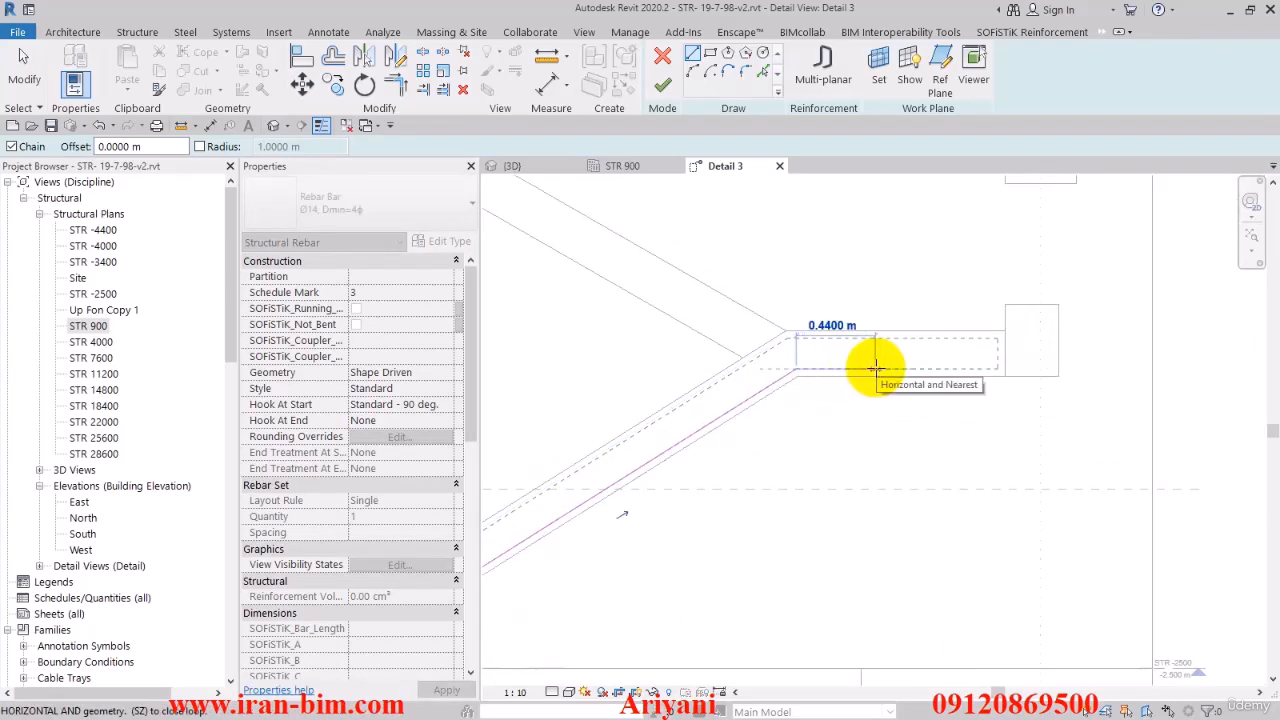
text(0.3)
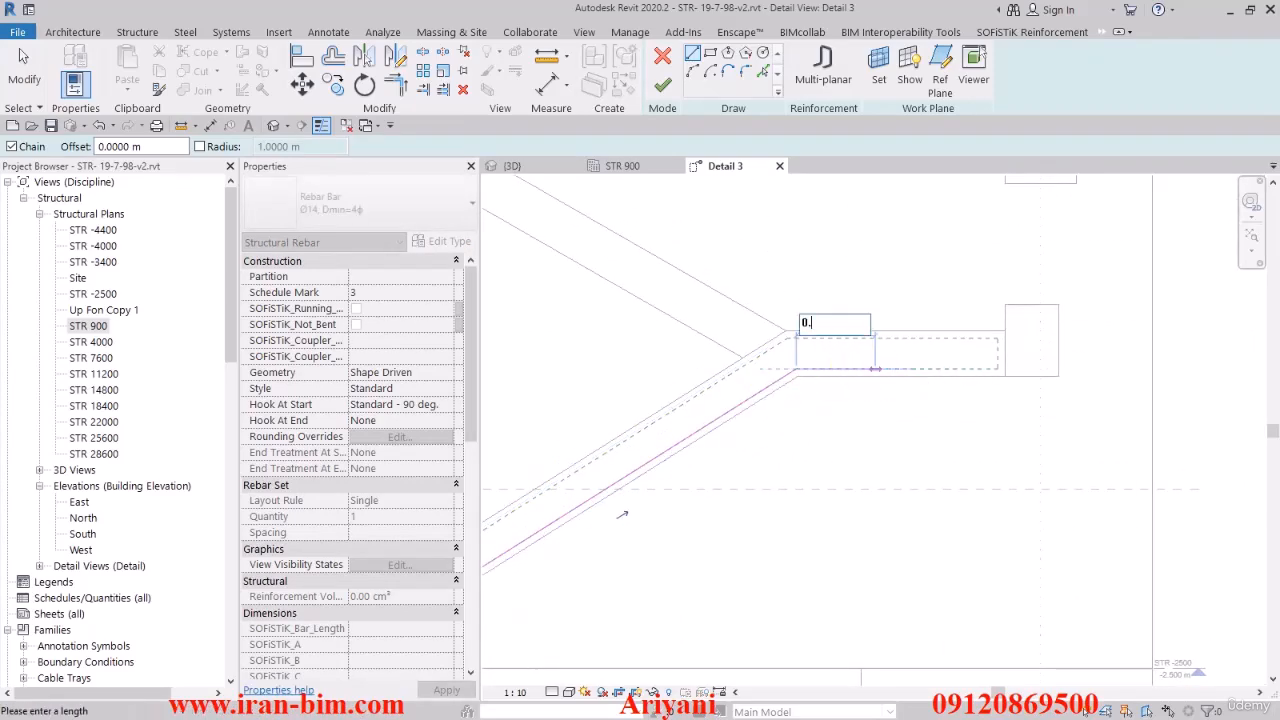
key(Return)
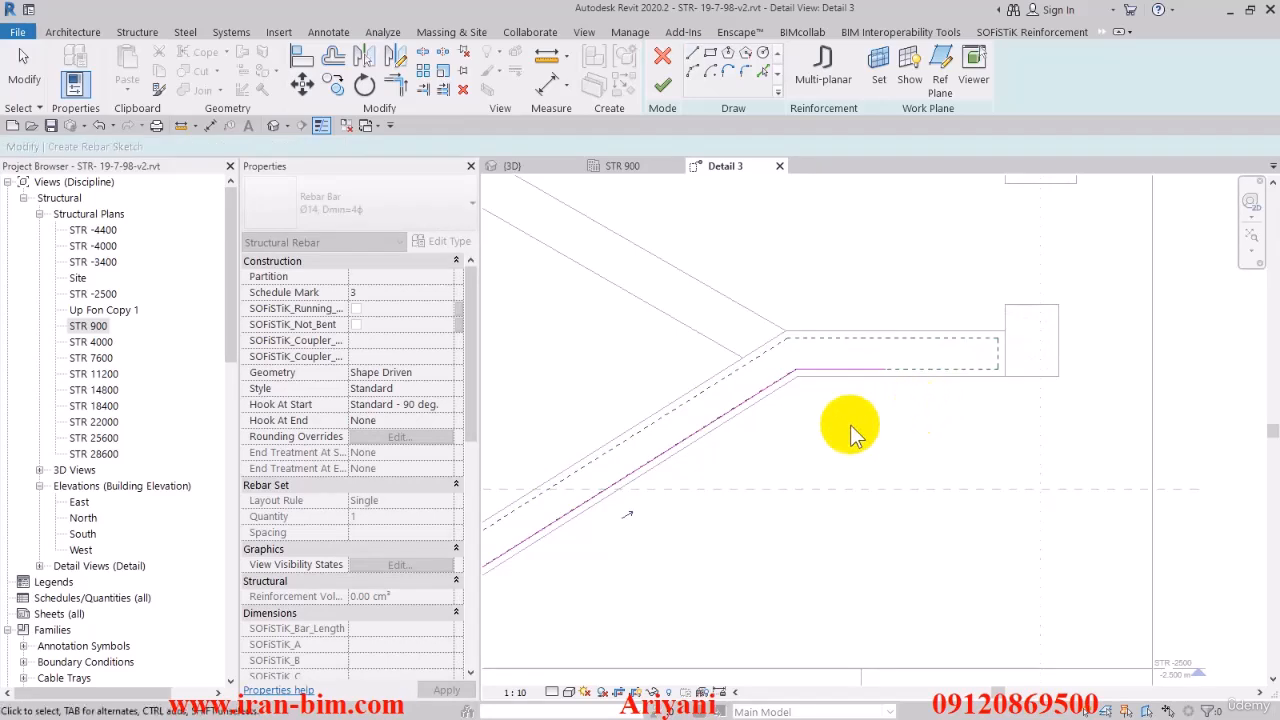
key(Escape)
key(Escape)
mouse_move(849, 429)
middle_down()
mouse_move(991, 351)
mouse_move(703, 550)
mouse_move(727, 490)
middle_up()
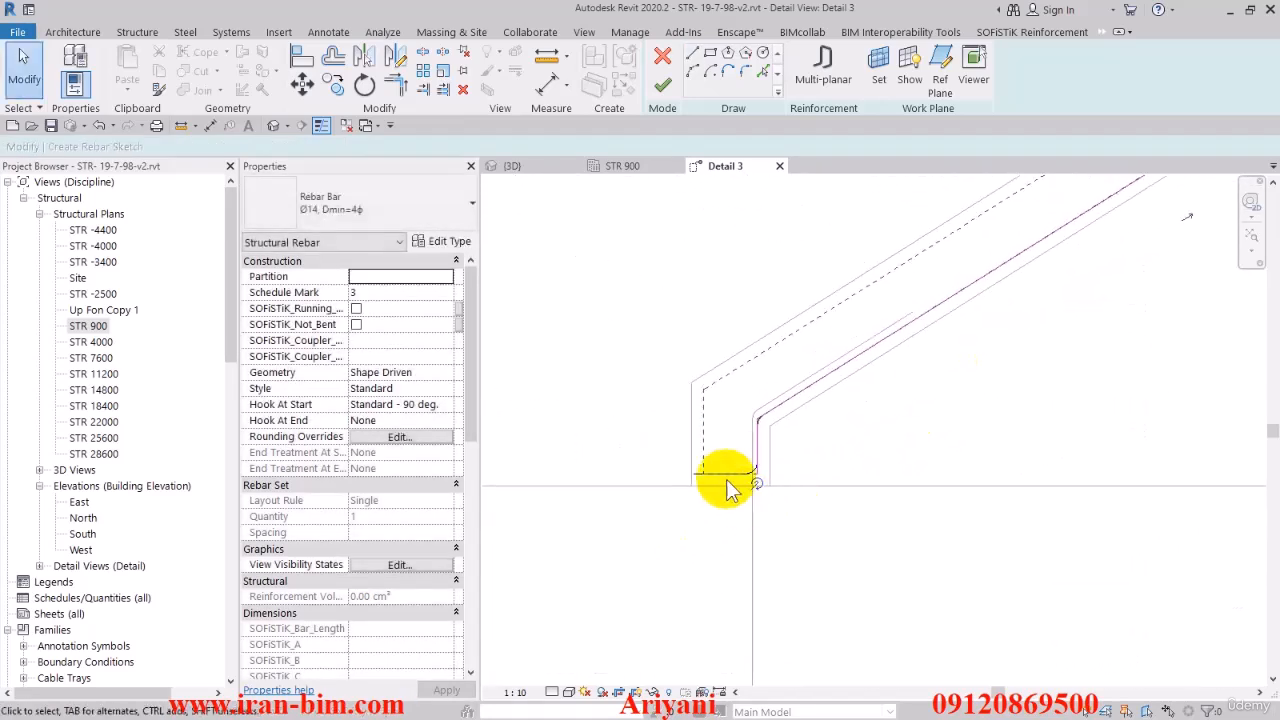
Set the sketched bar's hook at start to None, check its path in the 3D view and finish the sketch.
click(390, 404)
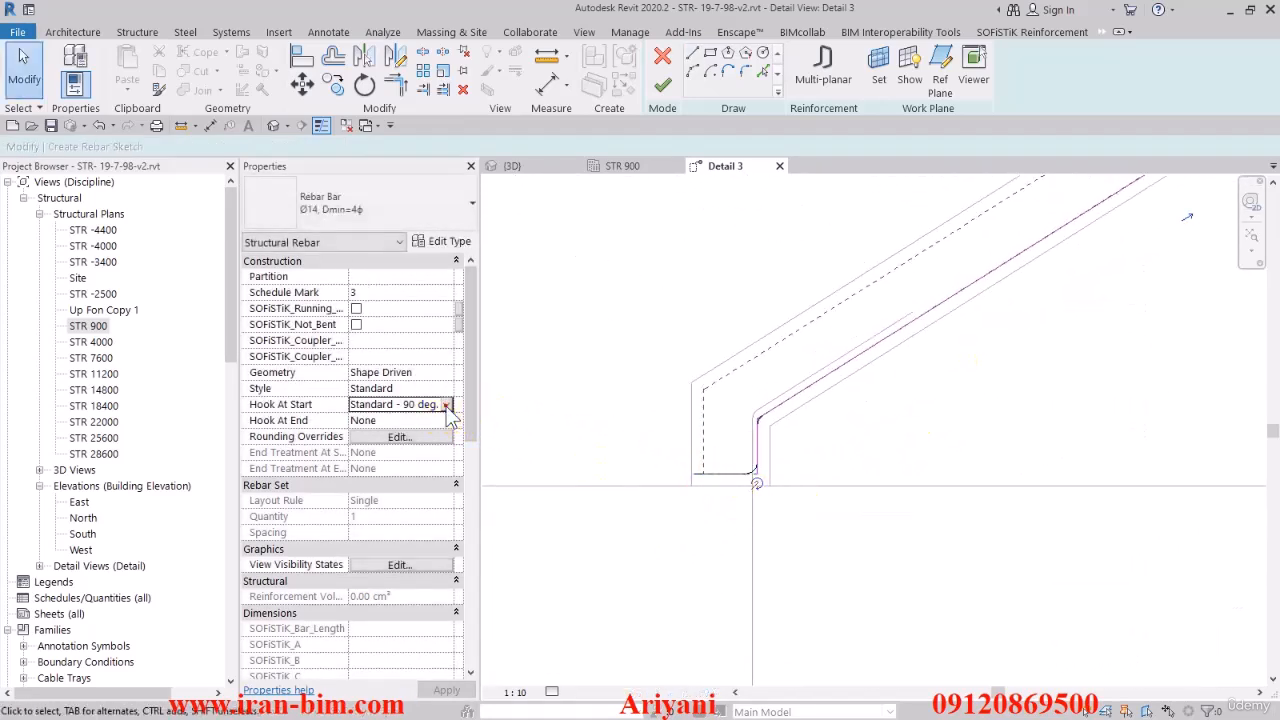
click(363, 404)
click(371, 420)
scroll(717, 506, down, 3)
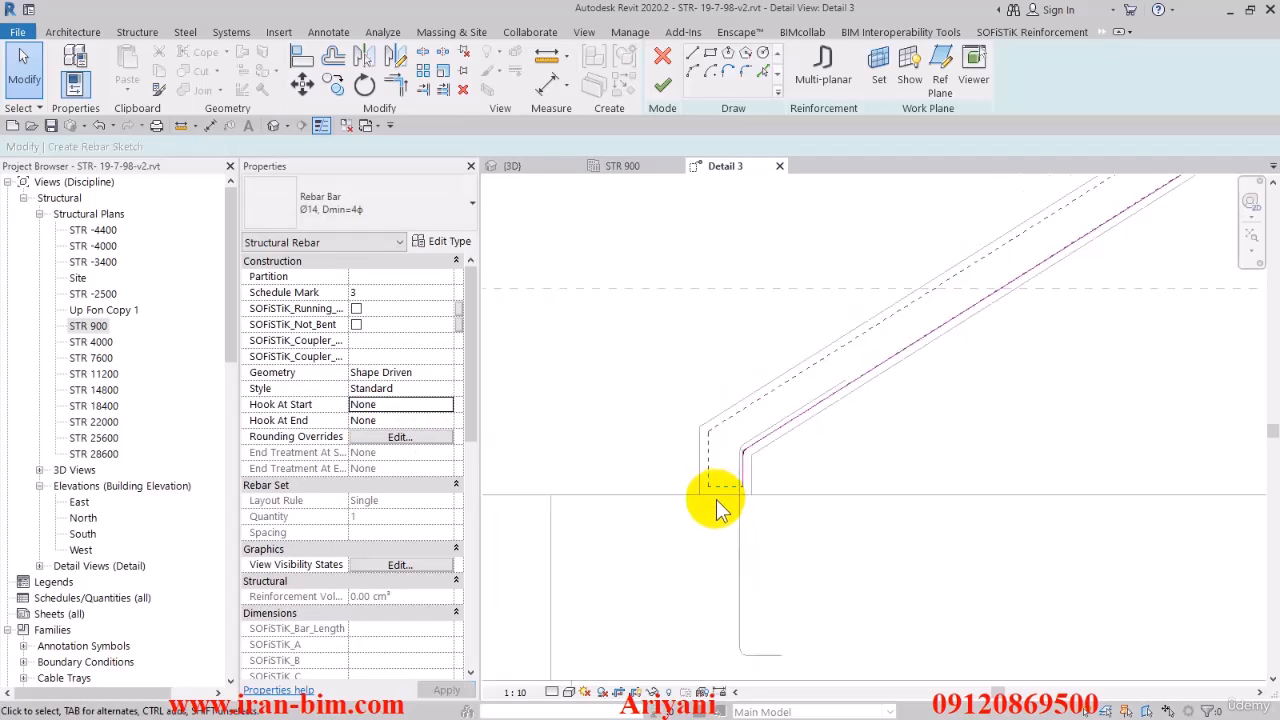
middle_drag(812, 490, 720, 581)
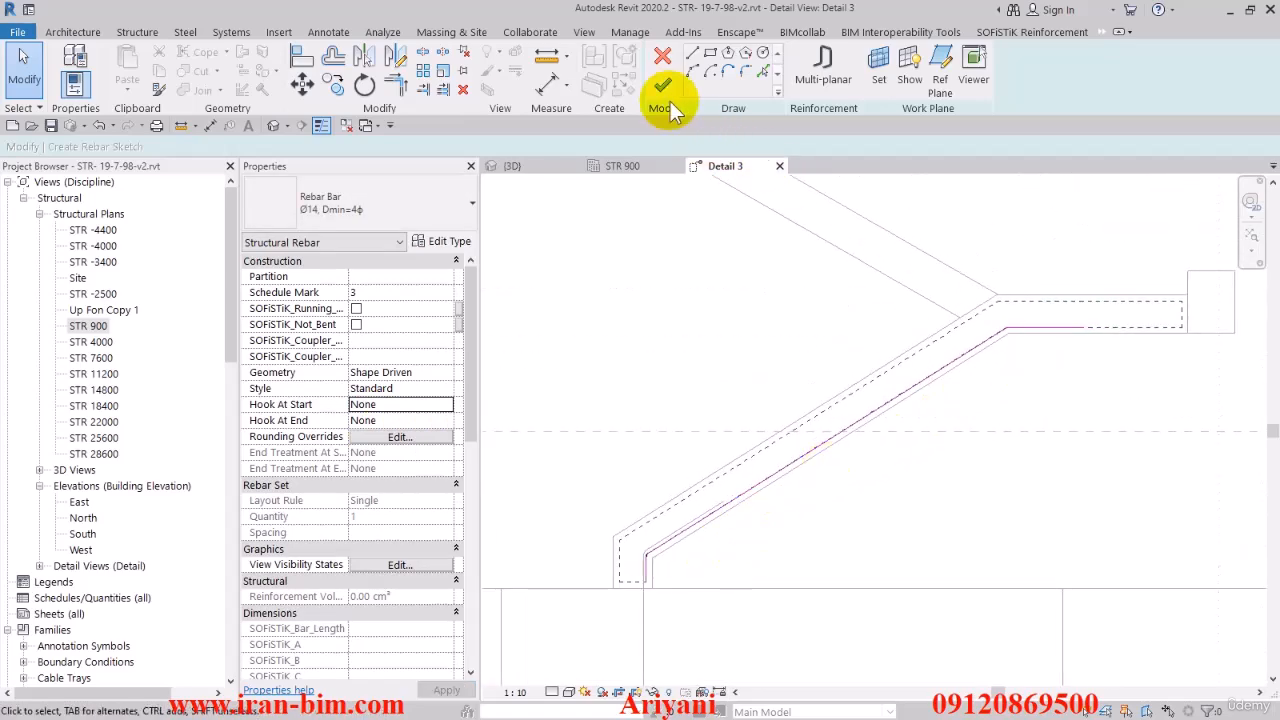
click(623, 167)
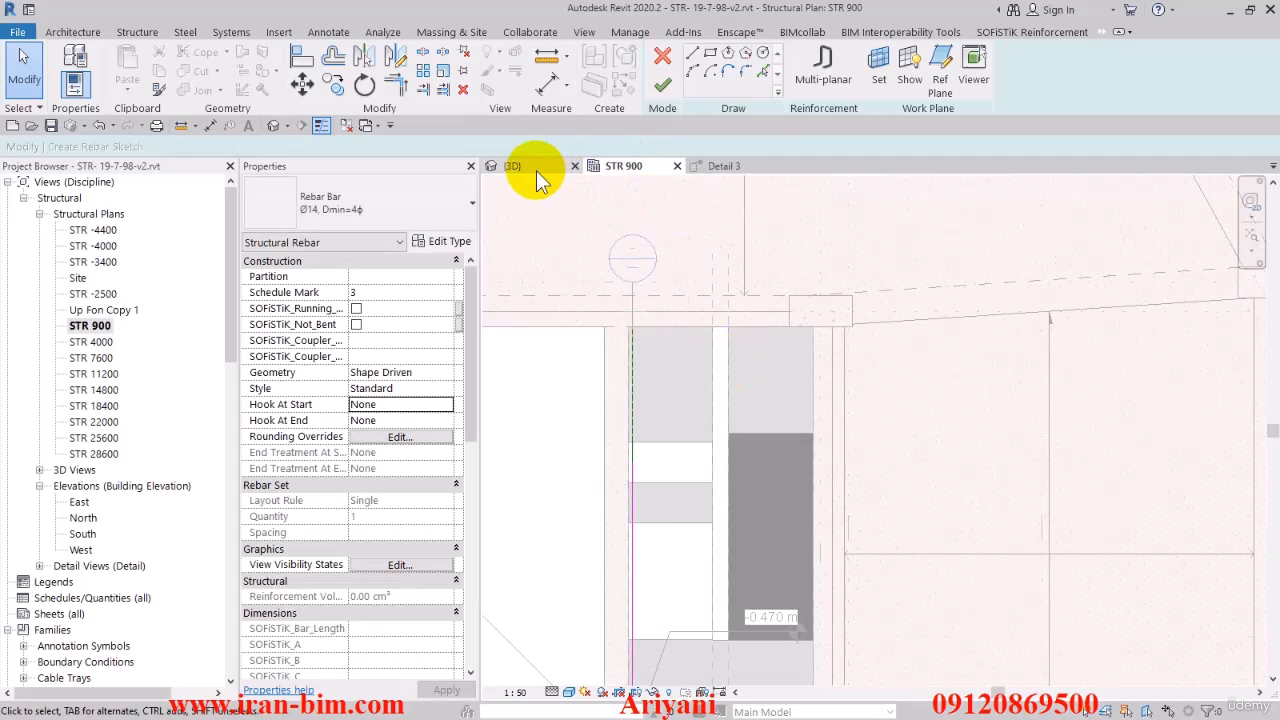
click(535, 169)
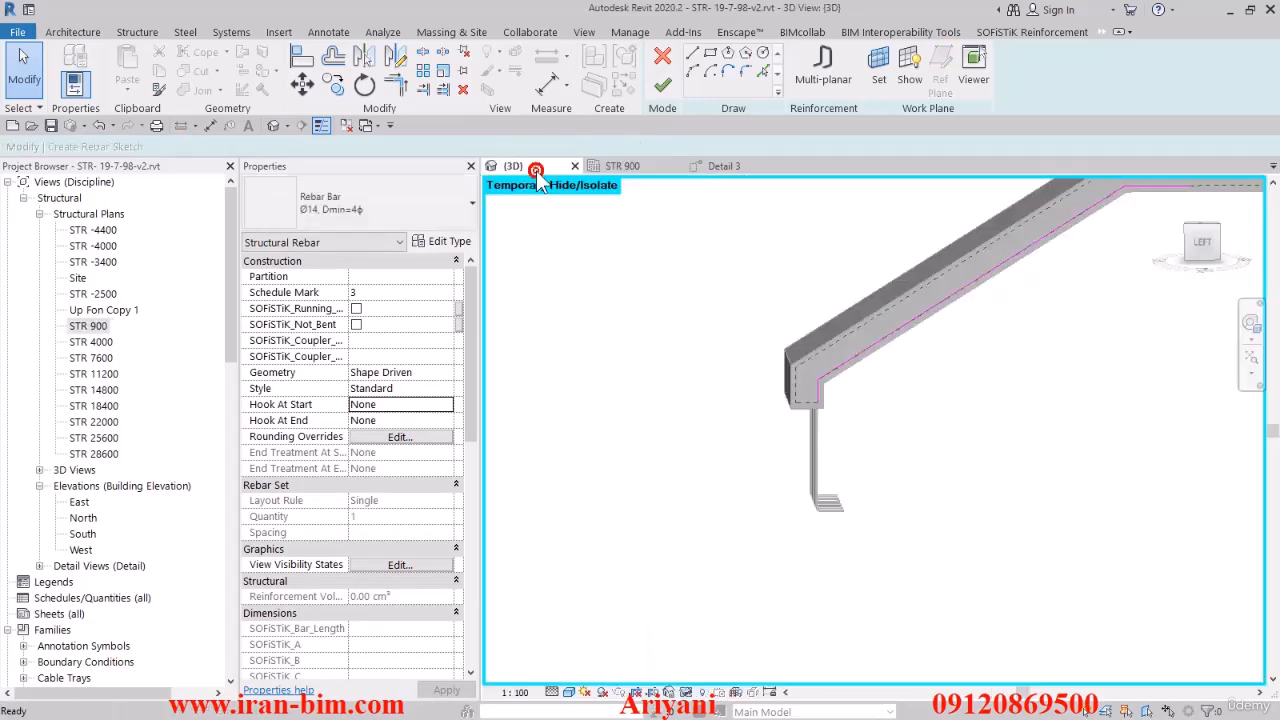
shift+middle_drag(538, 177, 820, 400)
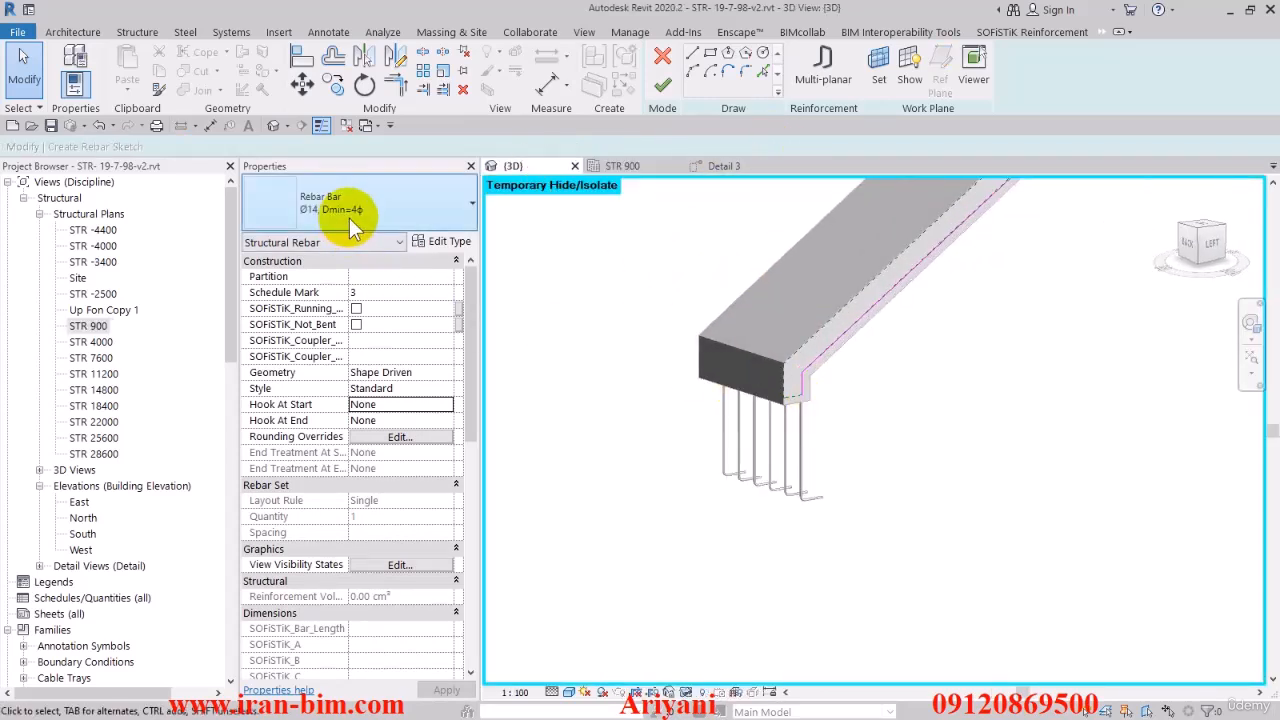
click(663, 84)
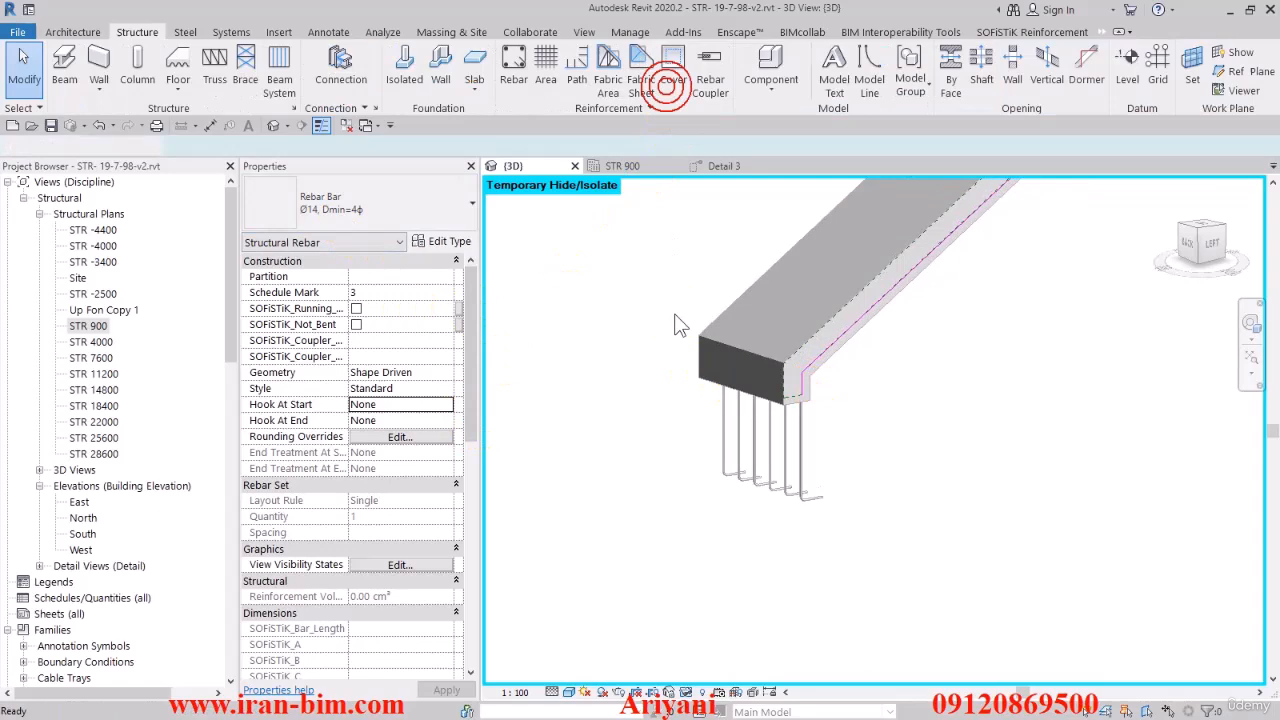
click(712, 378)
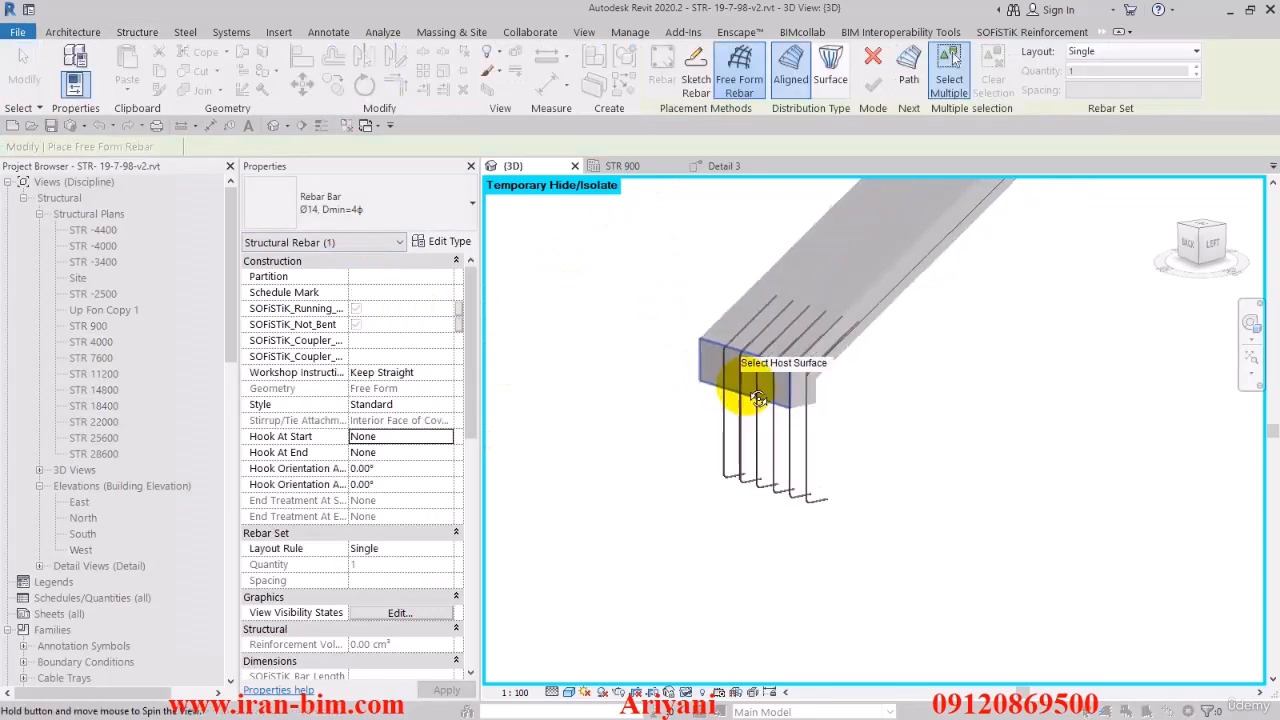
click(876, 60)
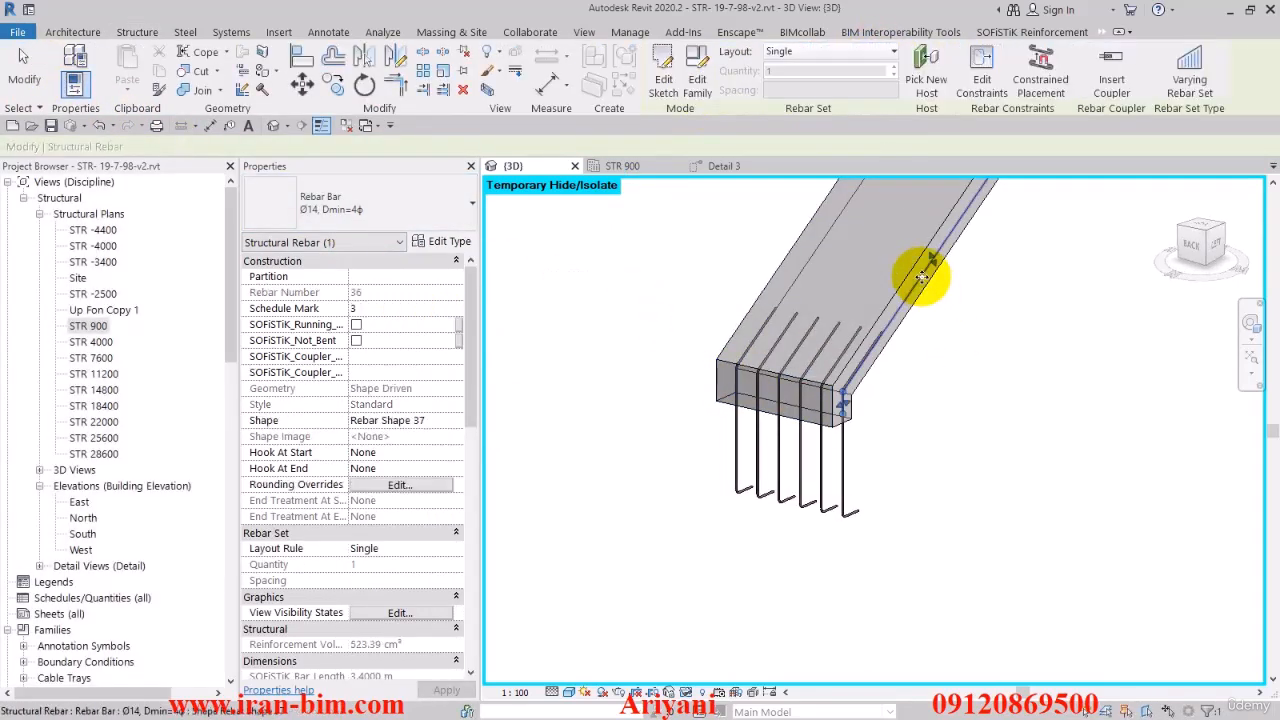
Distribute the new sloped bar across the flight's width with a Maximum Spacing layout of 0.2 m.
click(810, 53)
click(810, 103)
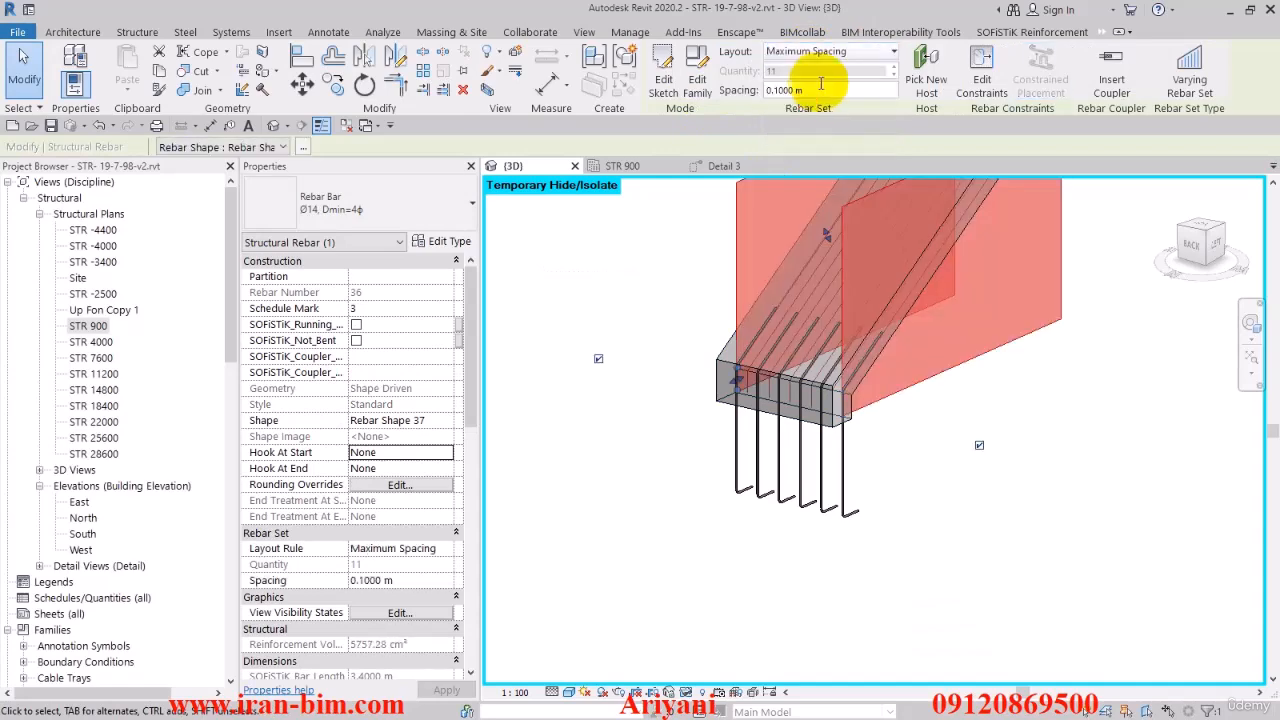
key(Return)
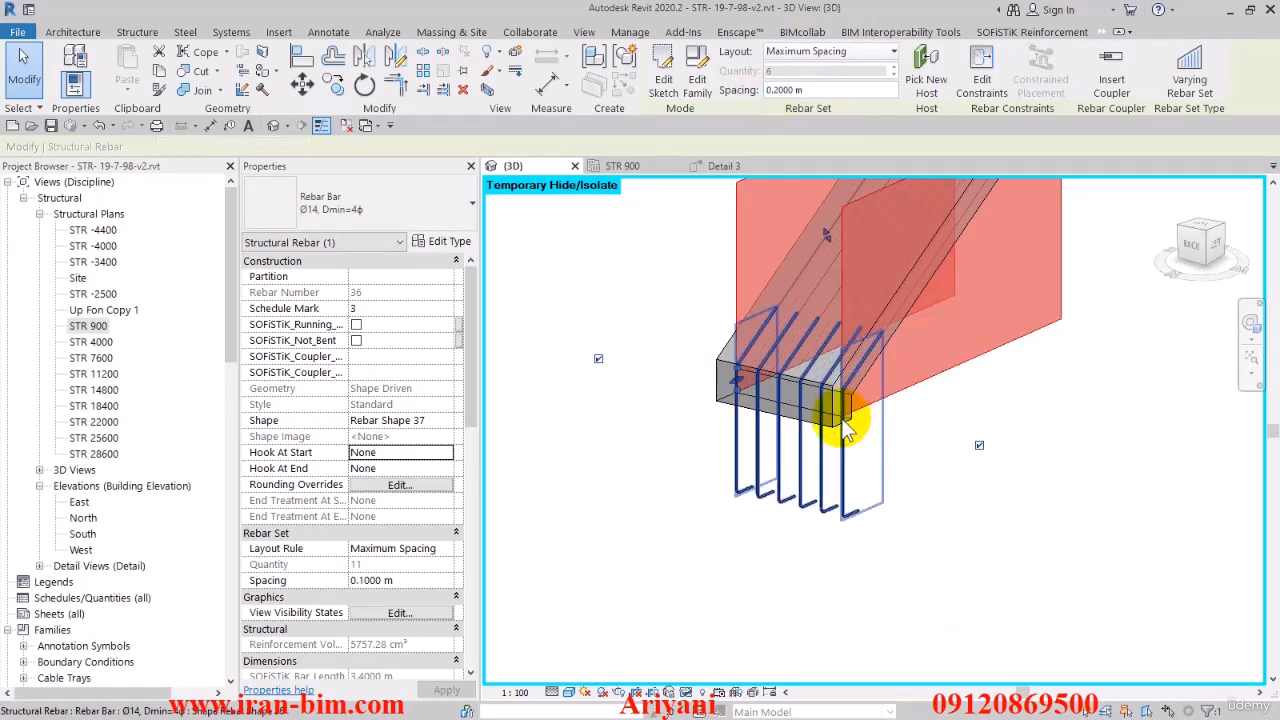
click(676, 529)
middle_drag(697, 531, 659, 619)
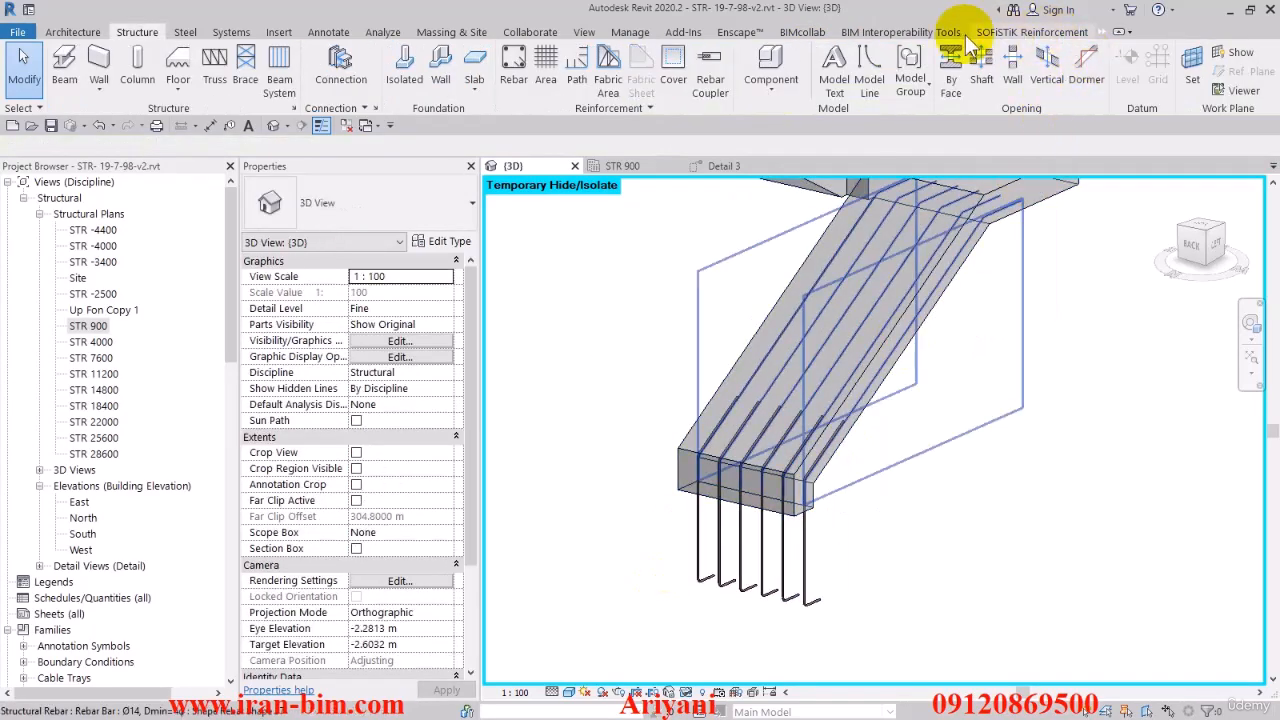
Display the new sloped bars as solid with SOFiSTiK rebar visibility, inspect them in 3D and select the set.
click(1032, 32)
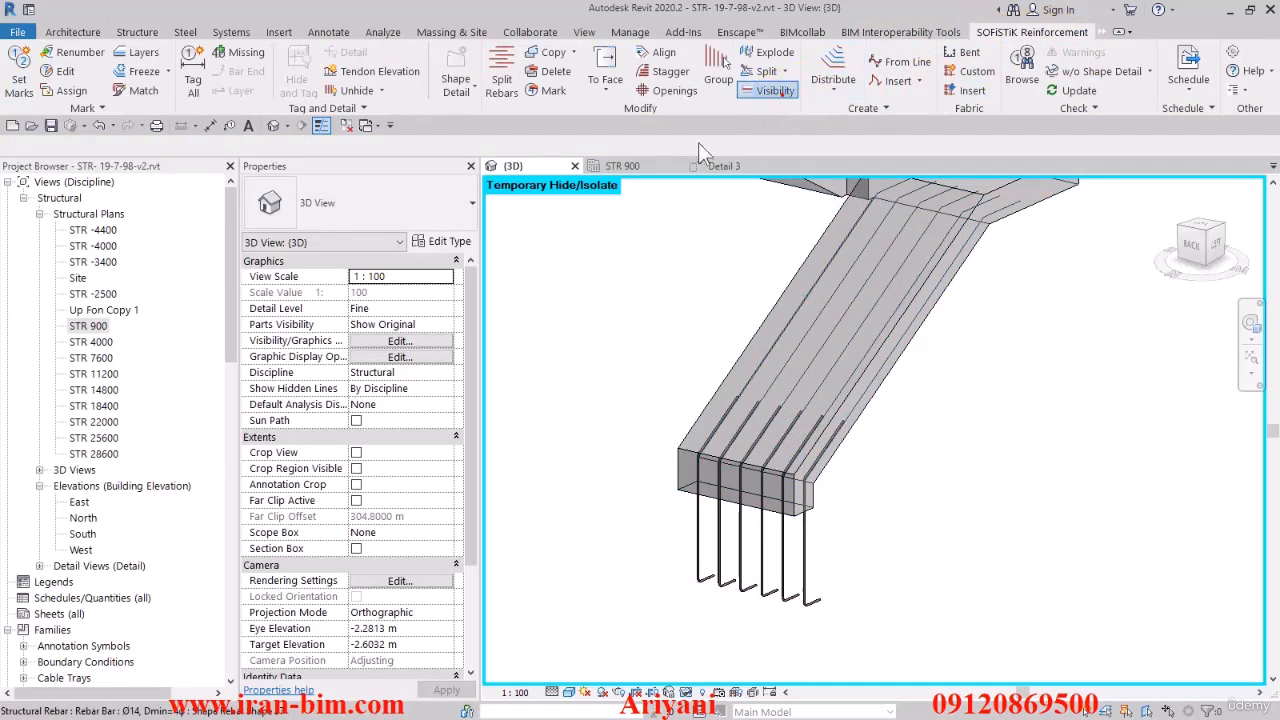
click(572, 408)
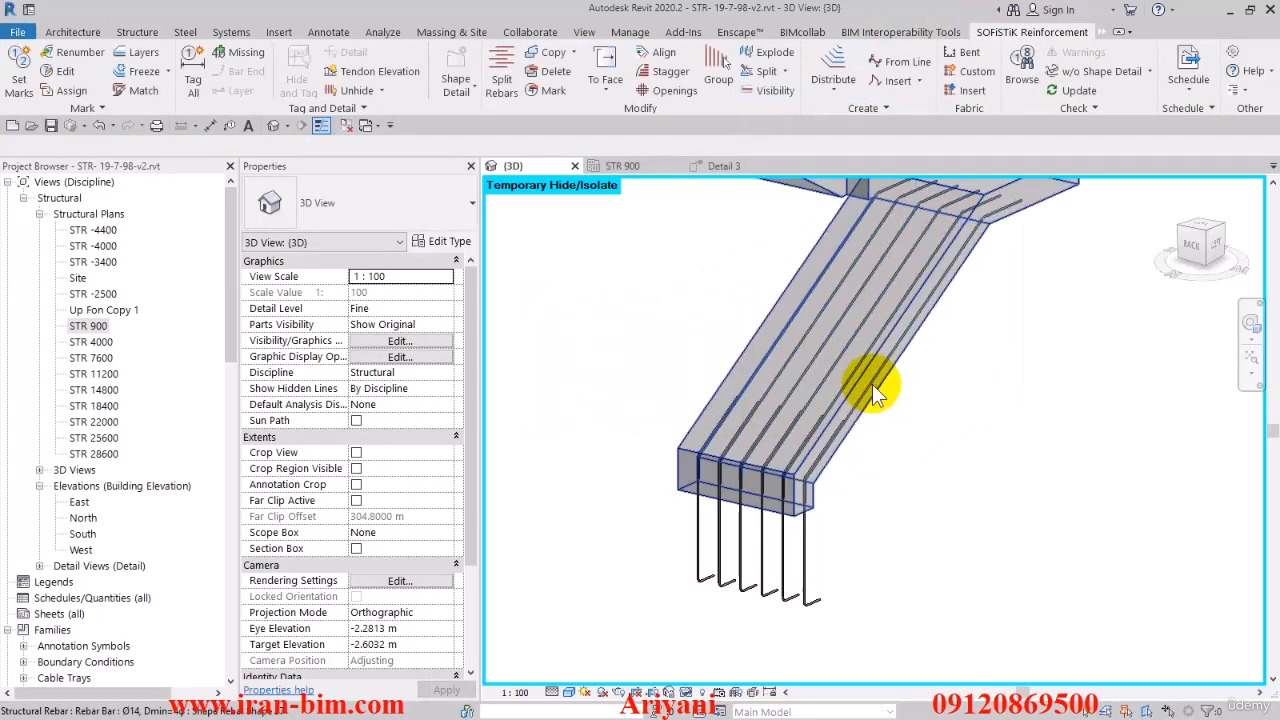
shift+middle_drag(872, 384, 914, 429)
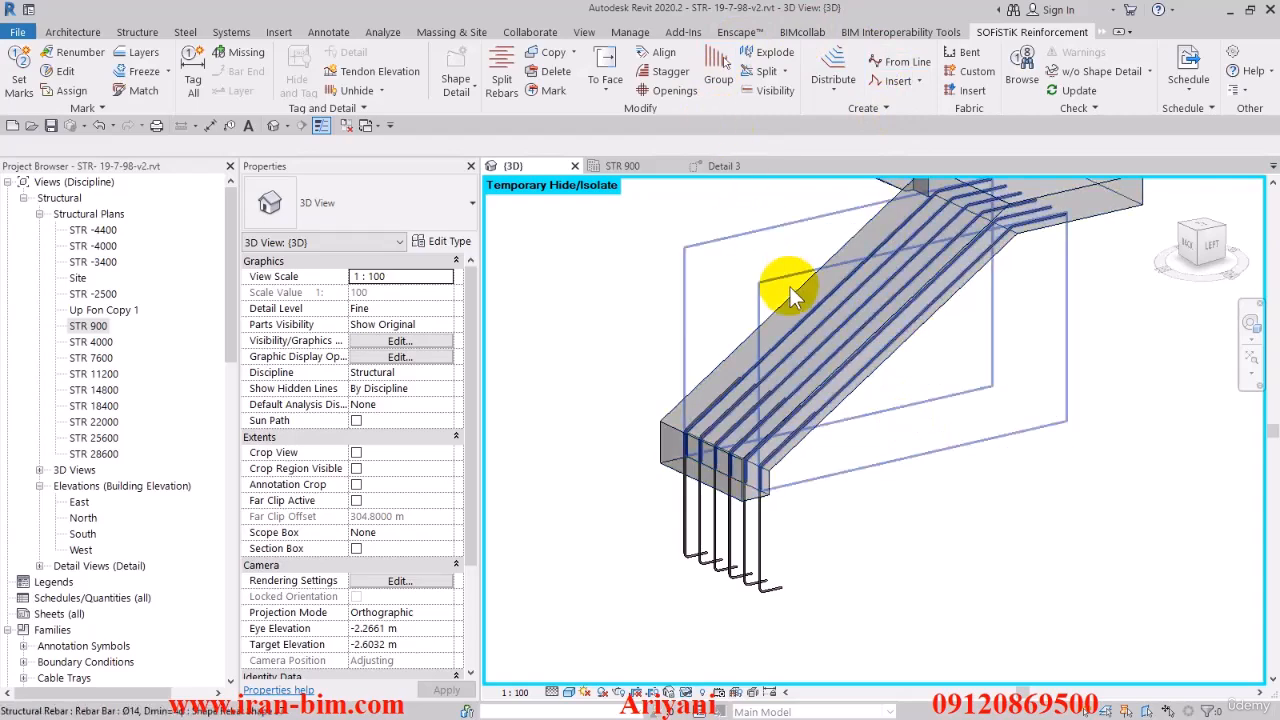
click(818, 301)
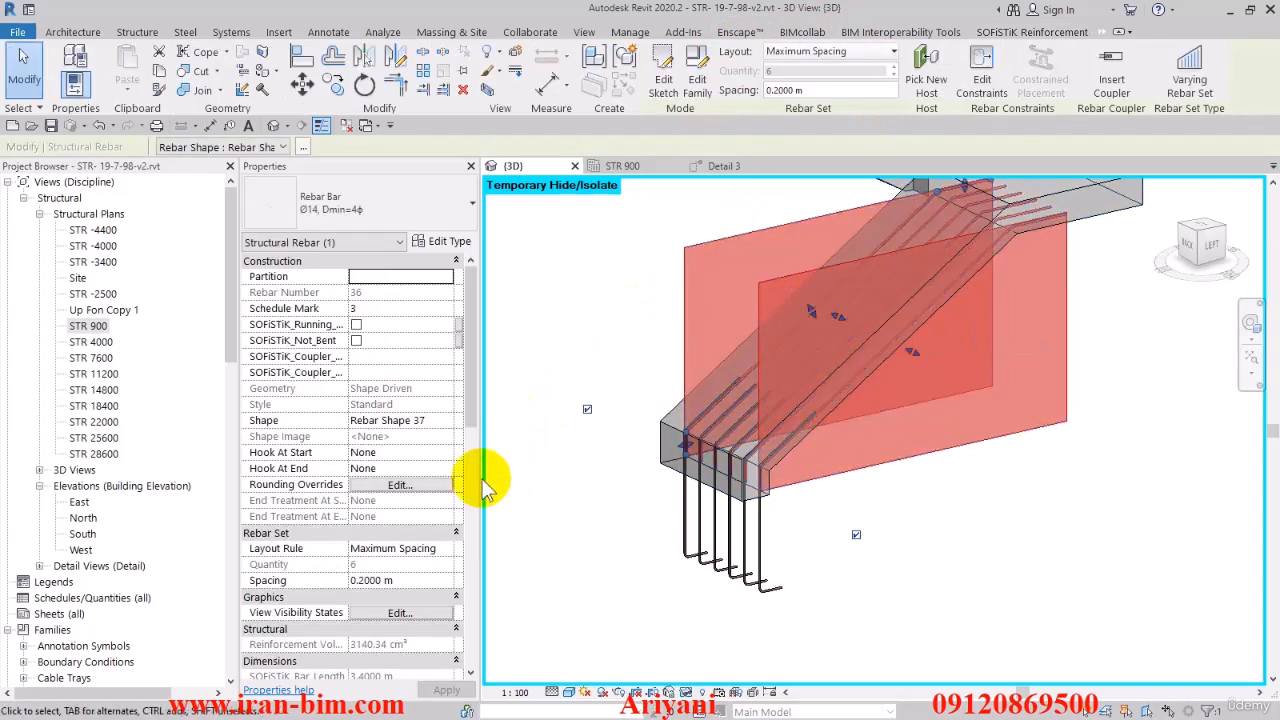
Review the selected rebar set's view visibility states for the 3D view, close them and inspect the bars from another angle.
click(392, 613)
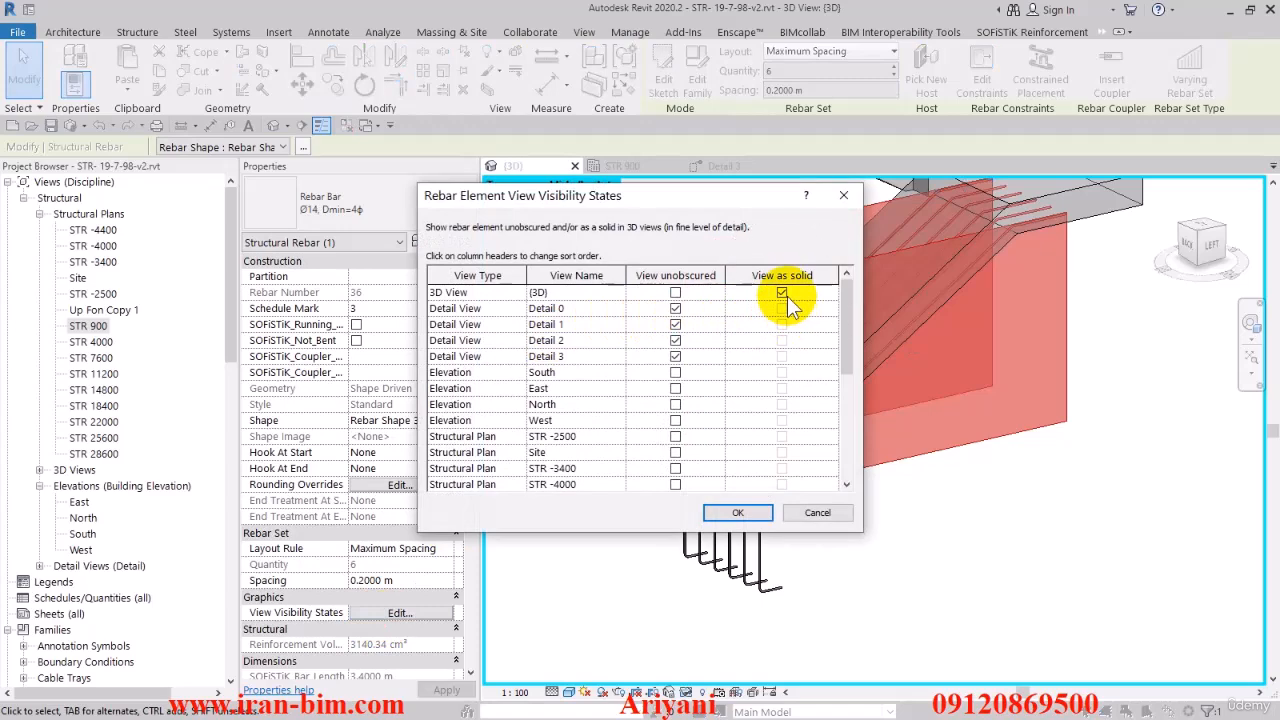
click(736, 513)
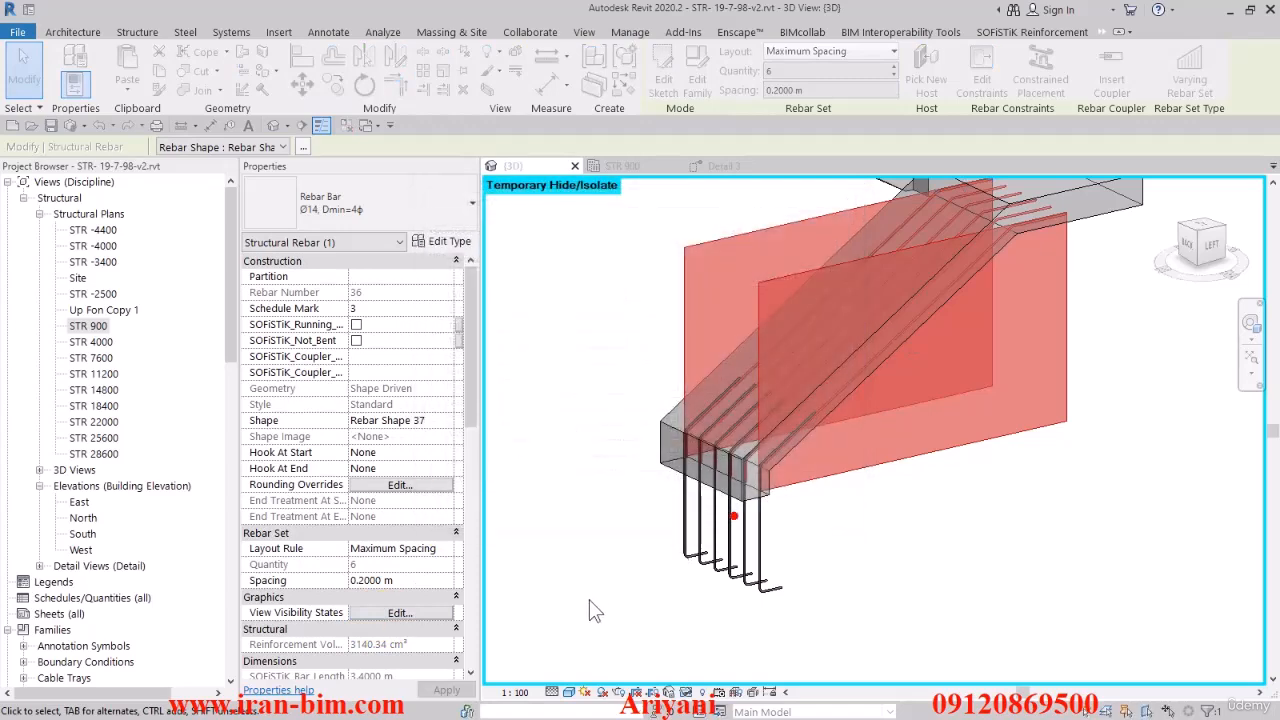
click(589, 598)
shift+middle_drag(876, 440, 769, 249)
Start a sketched rebar hosted by the lower flight in Detail 3 and draw its vertical leg up the foot's outer cover line.
click(726, 166)
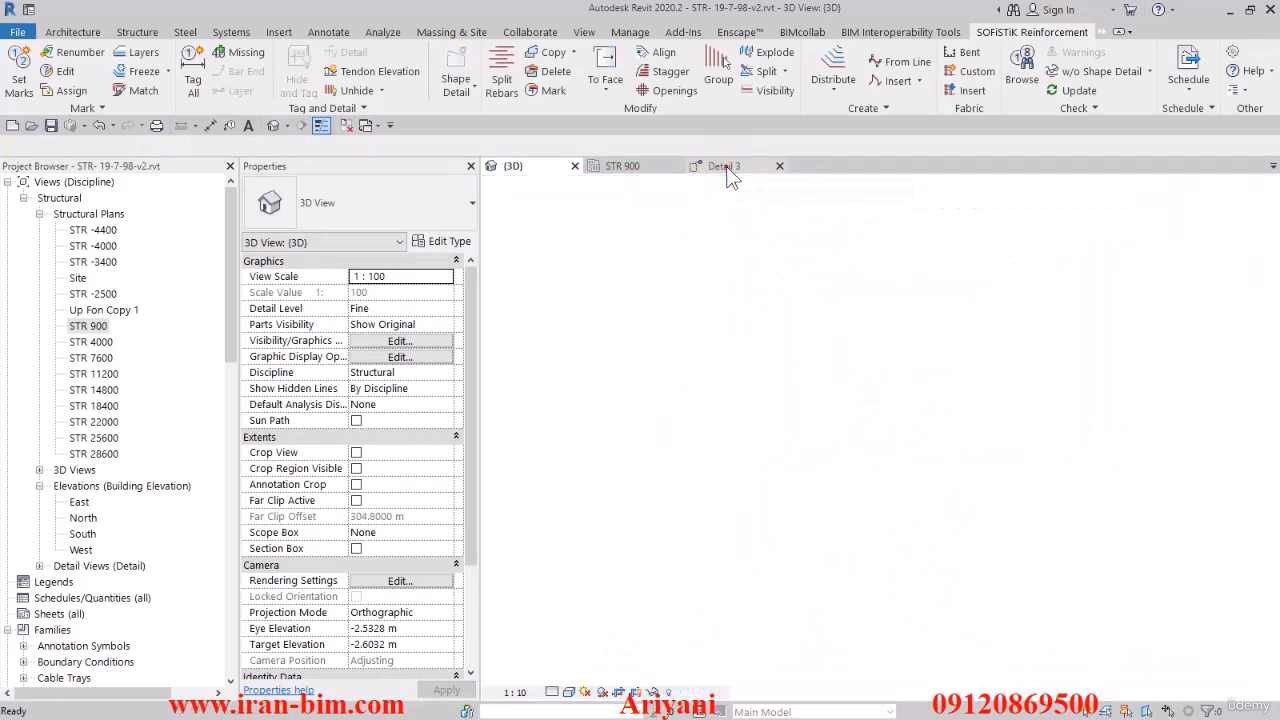
middle_drag(794, 386, 820, 387)
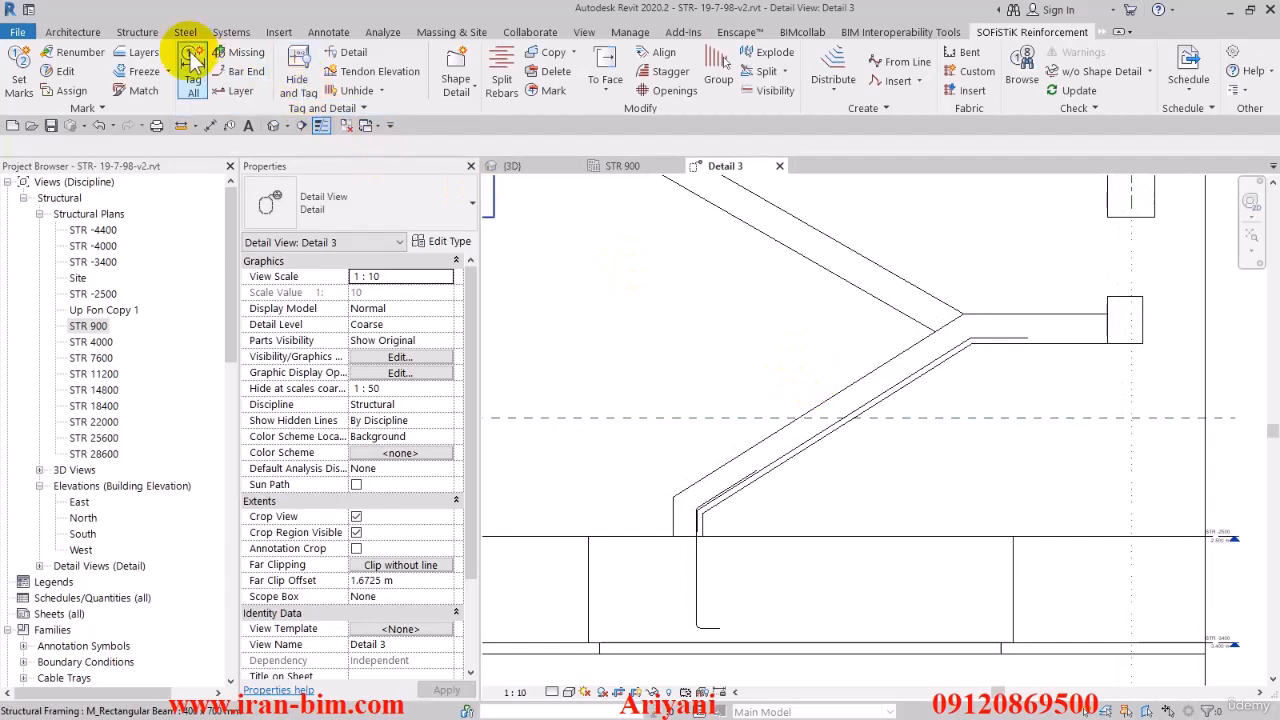
click(160, 33)
click(526, 62)
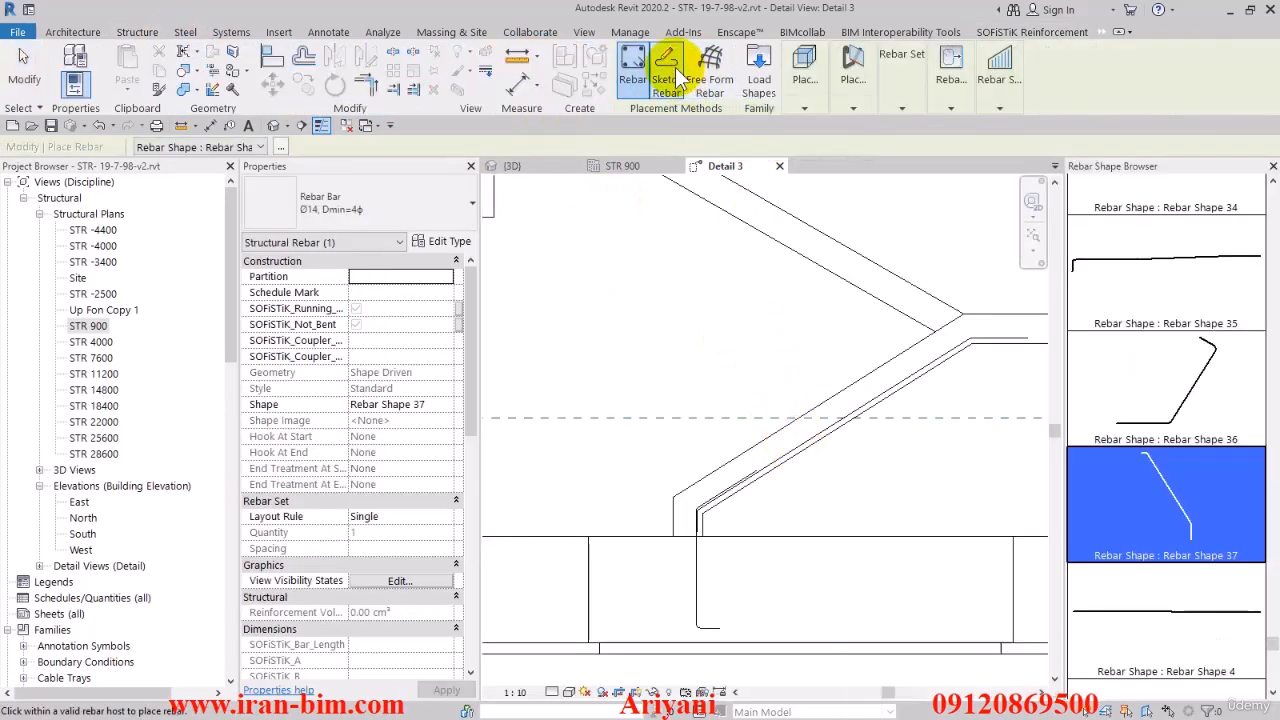
click(666, 70)
click(815, 415)
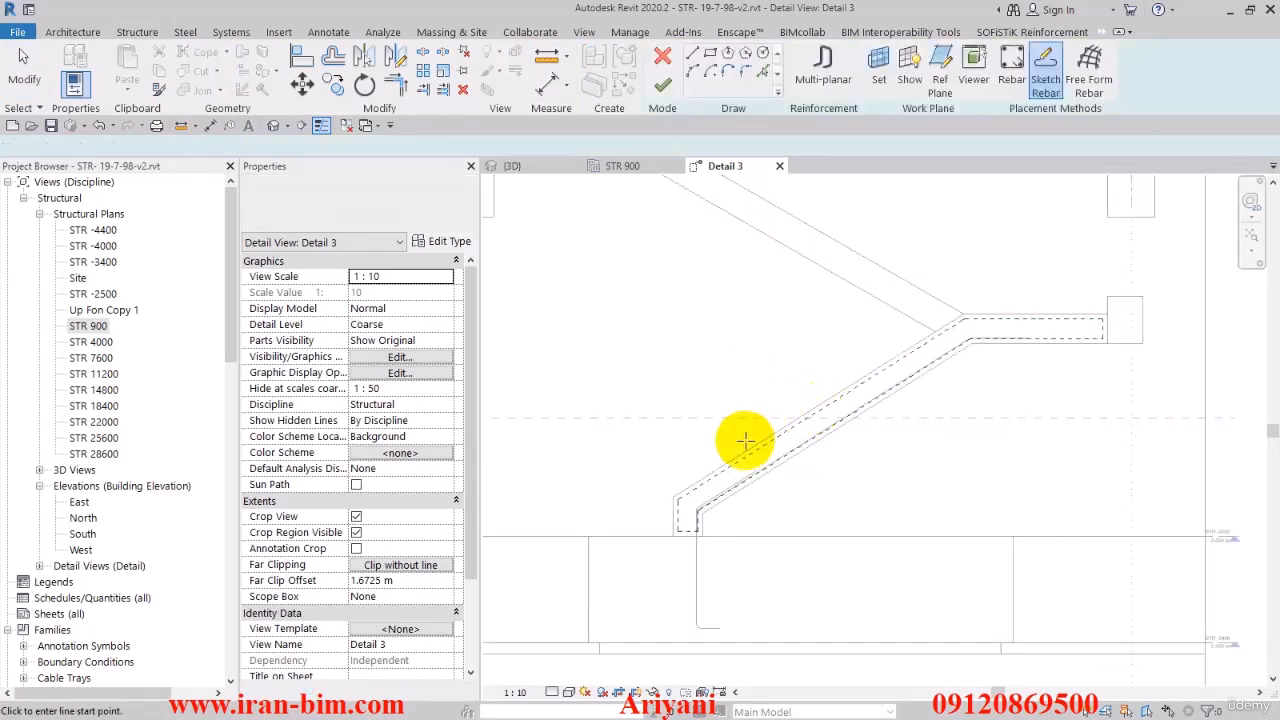
scroll(670, 528, up, 4)
click(680, 521)
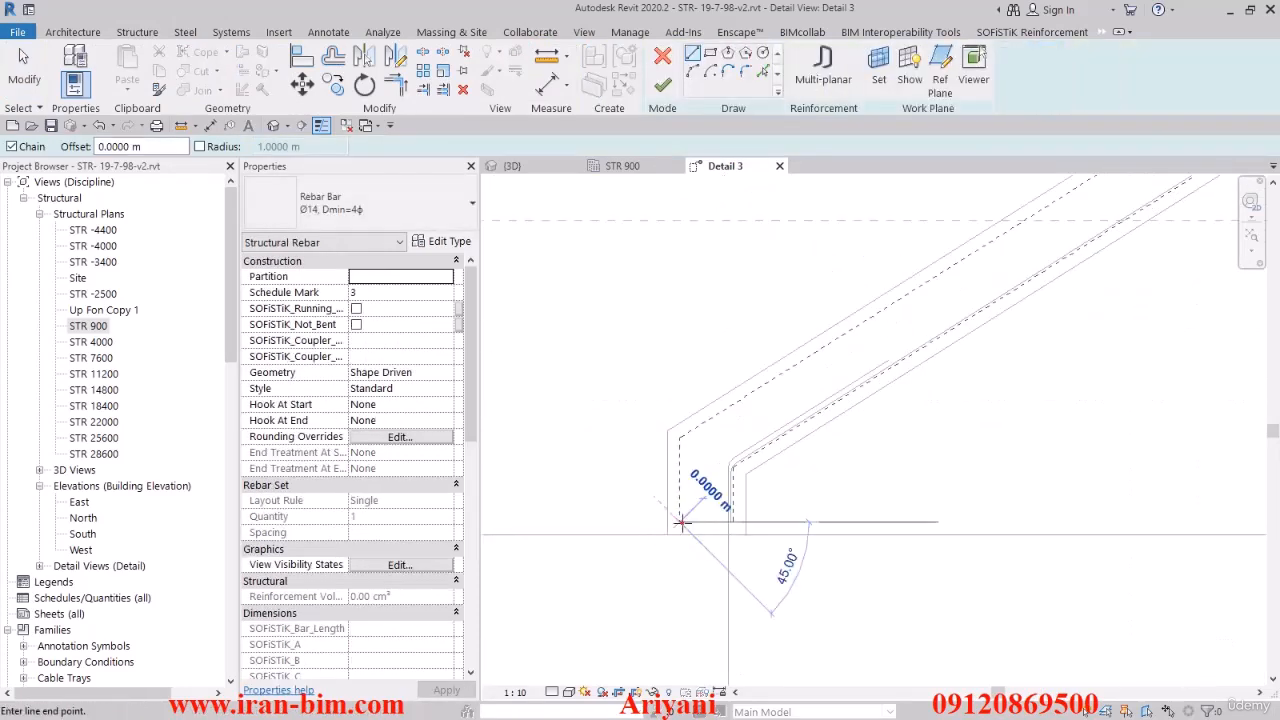
click(682, 438)
Continue the bar along the slope's upper cover line, extend it 0.5 m onto the landing and finish the sketch.
scroll(1075, 240, down, 2)
middle_drag(1075, 240, 655, 500)
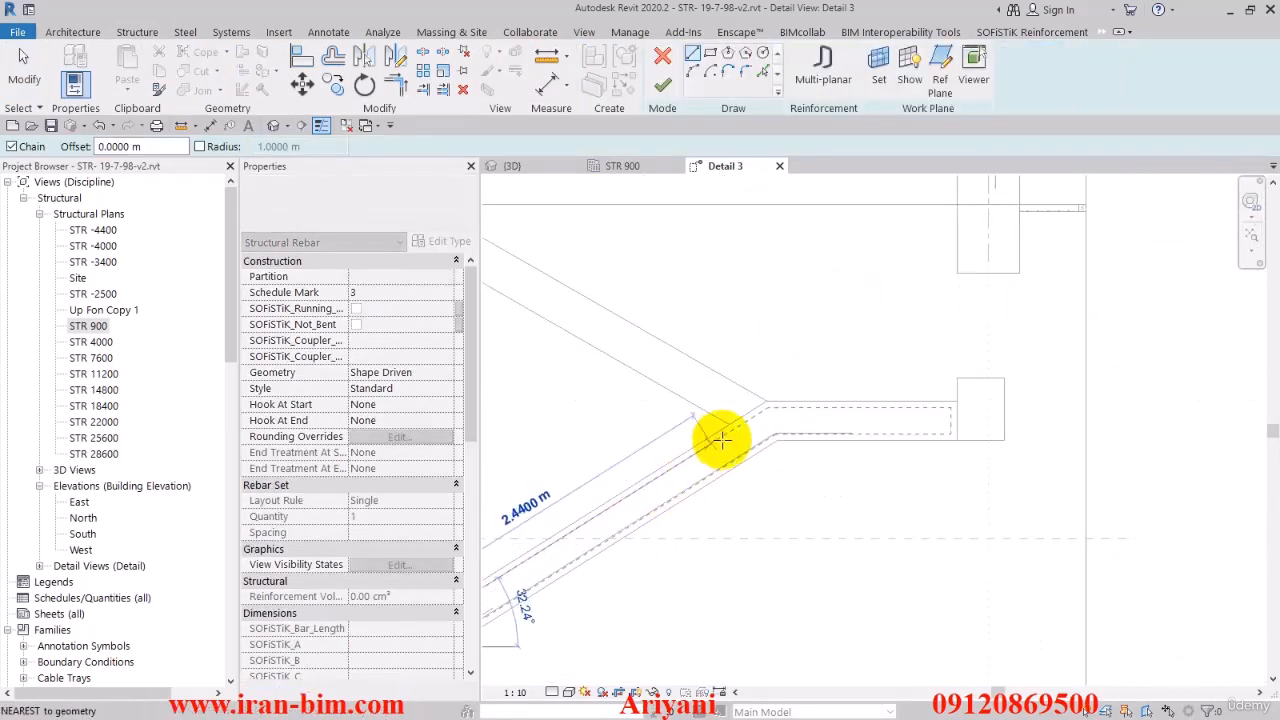
click(767, 407)
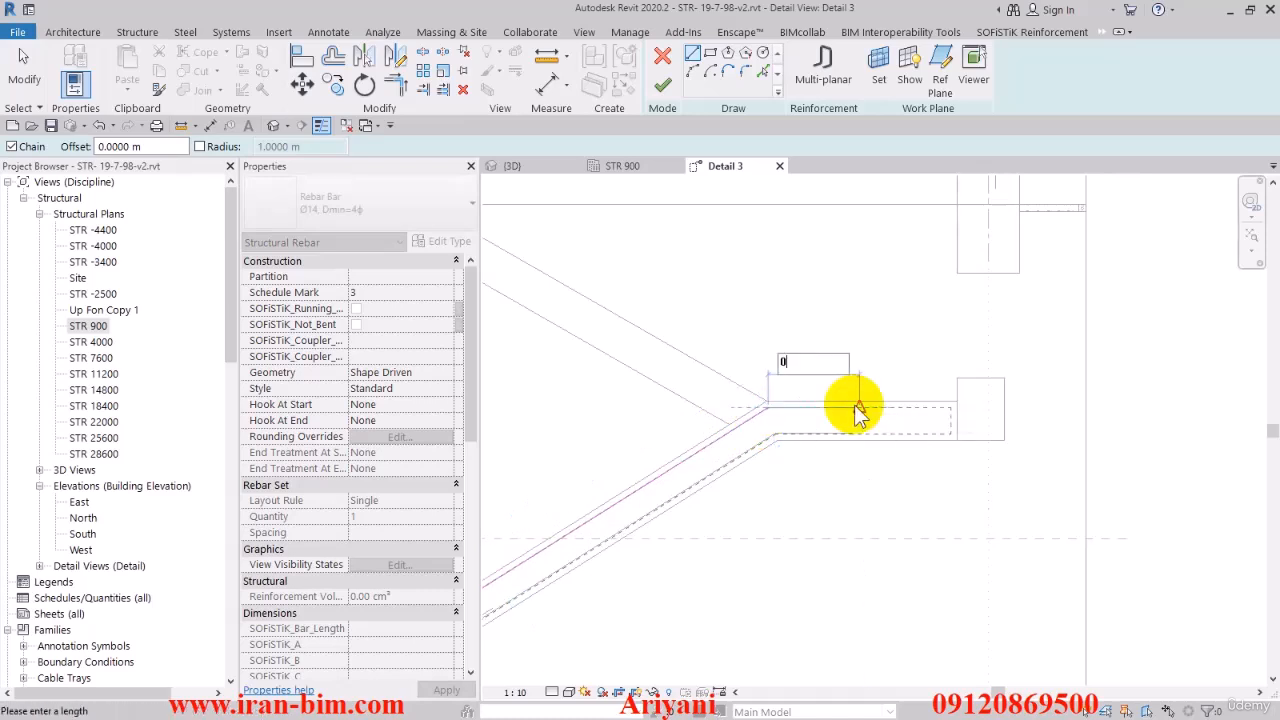
text(0.5)
key(Return)
key(Escape)
key(Escape)
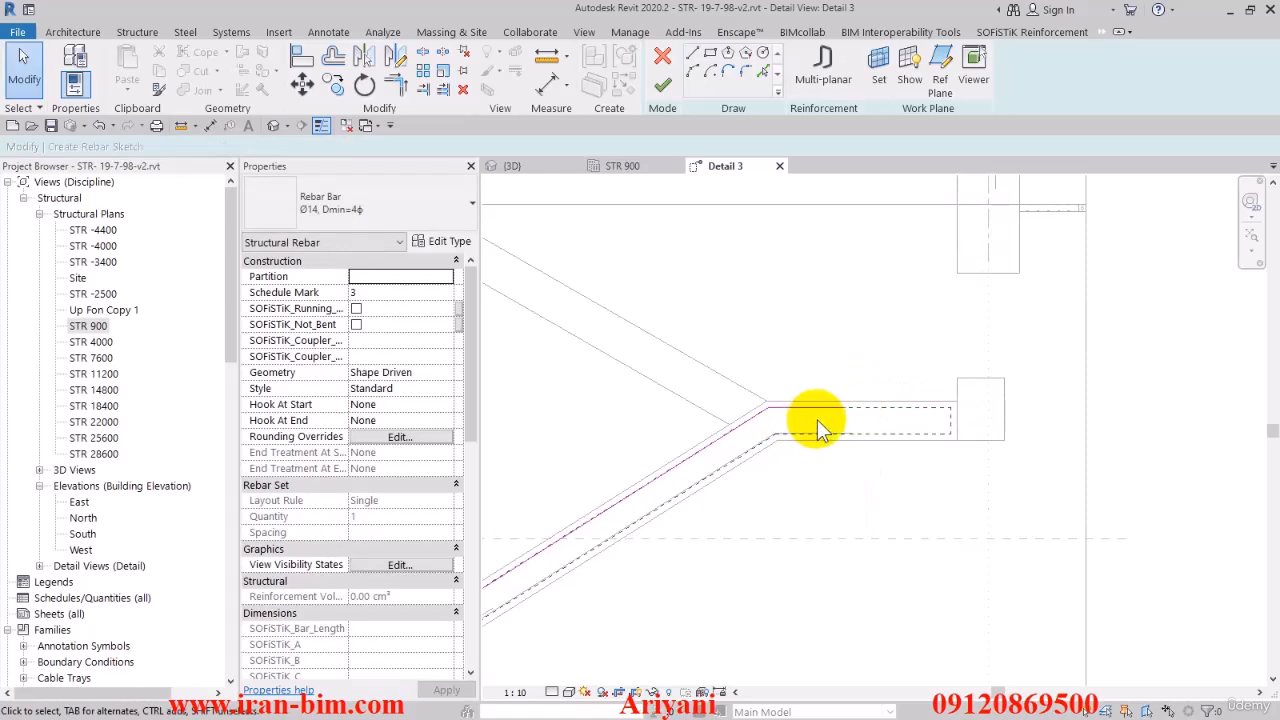
mouse_move(817, 419)
middle_down()
mouse_move(920, 423)
mouse_move(957, 408)
middle_up()
scroll(826, 434, down, 2)
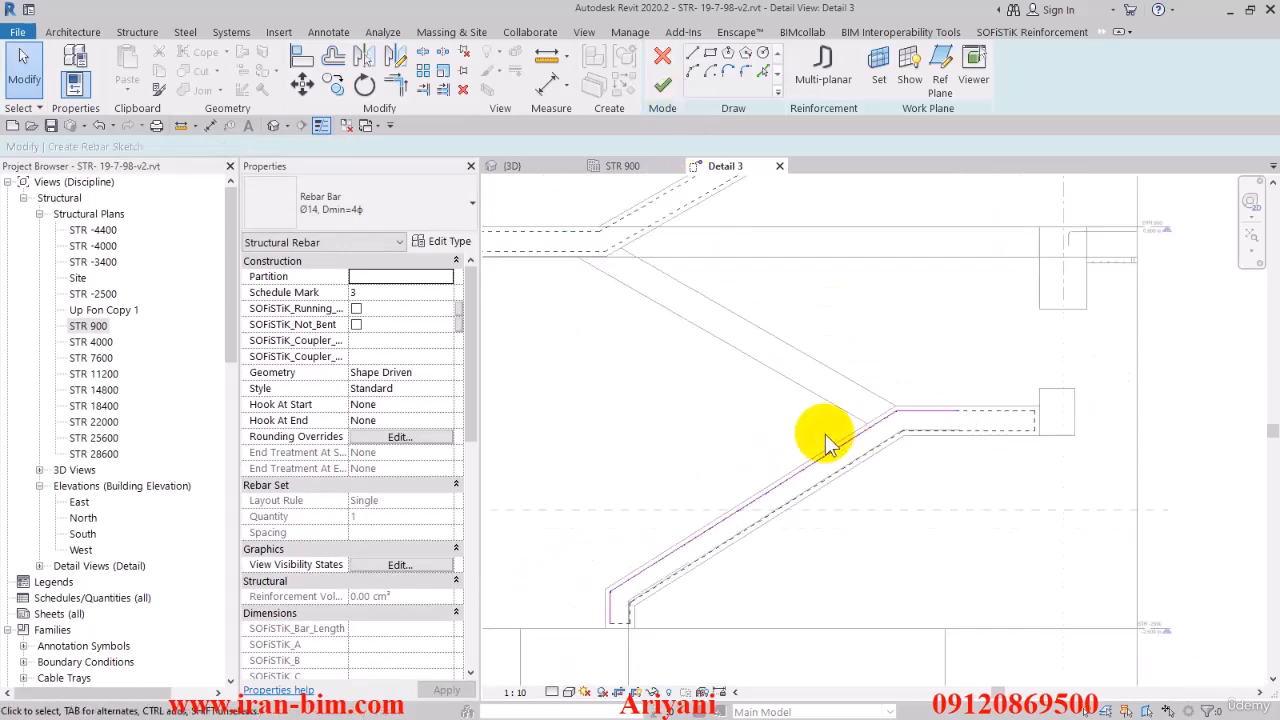
click(664, 86)
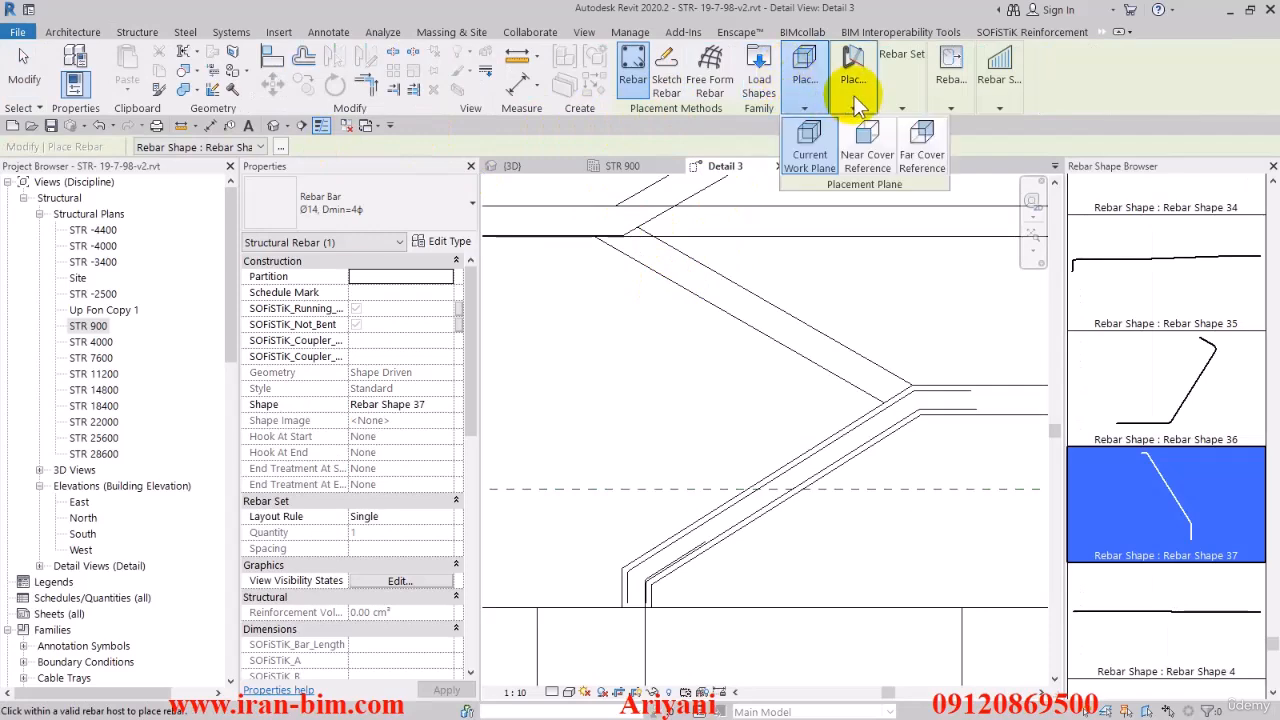
Distribute the new upper sloped bar across the flight's width with a Maximum Spacing layout of 0.2 m.
click(24, 70)
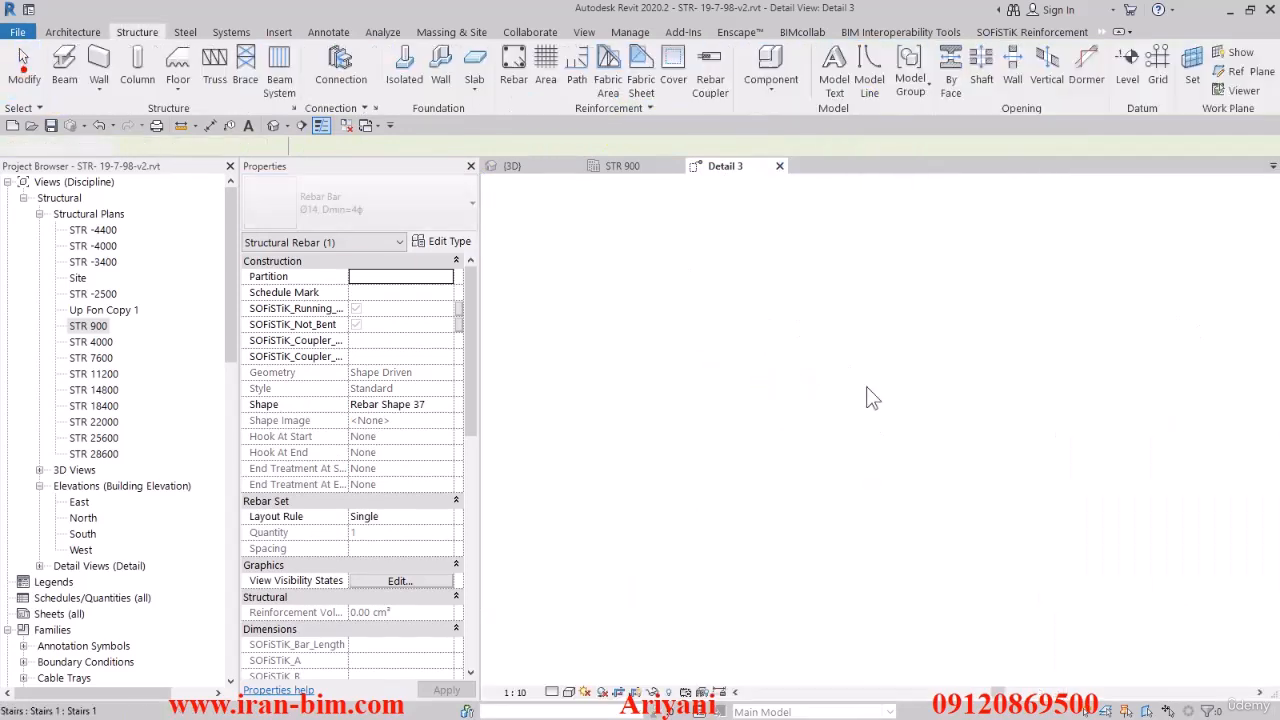
click(860, 435)
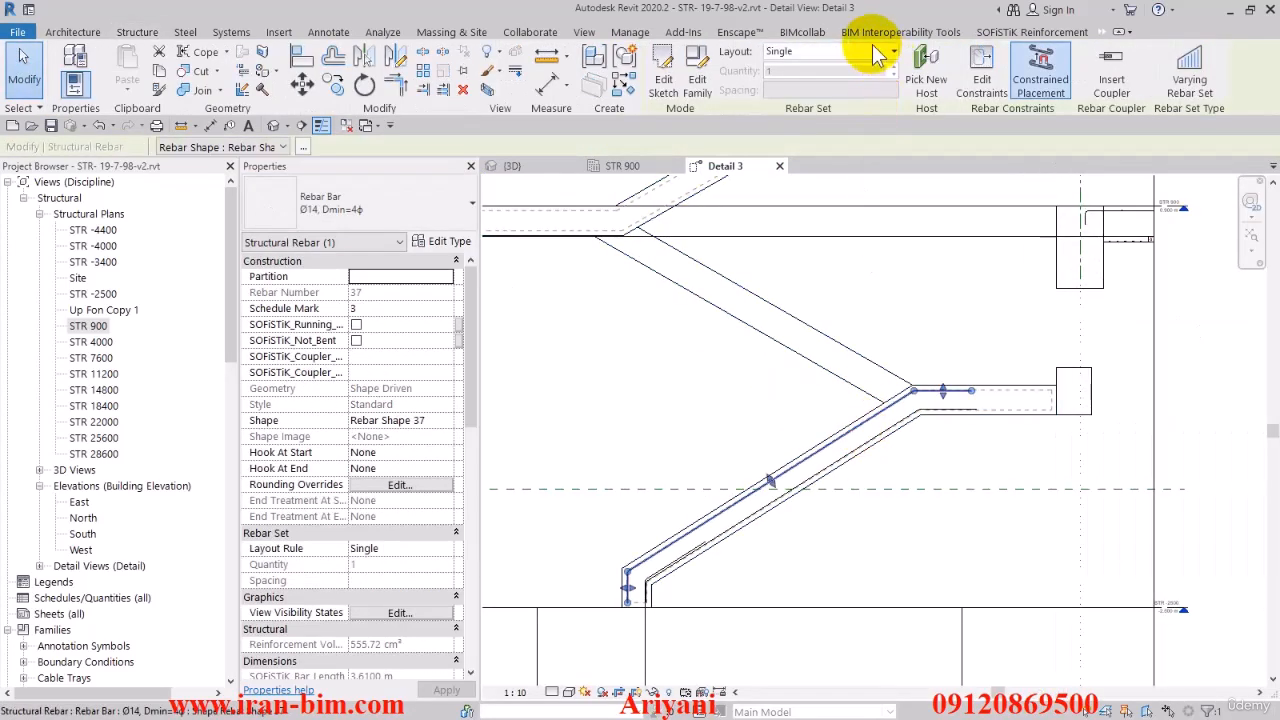
click(830, 51)
click(821, 103)
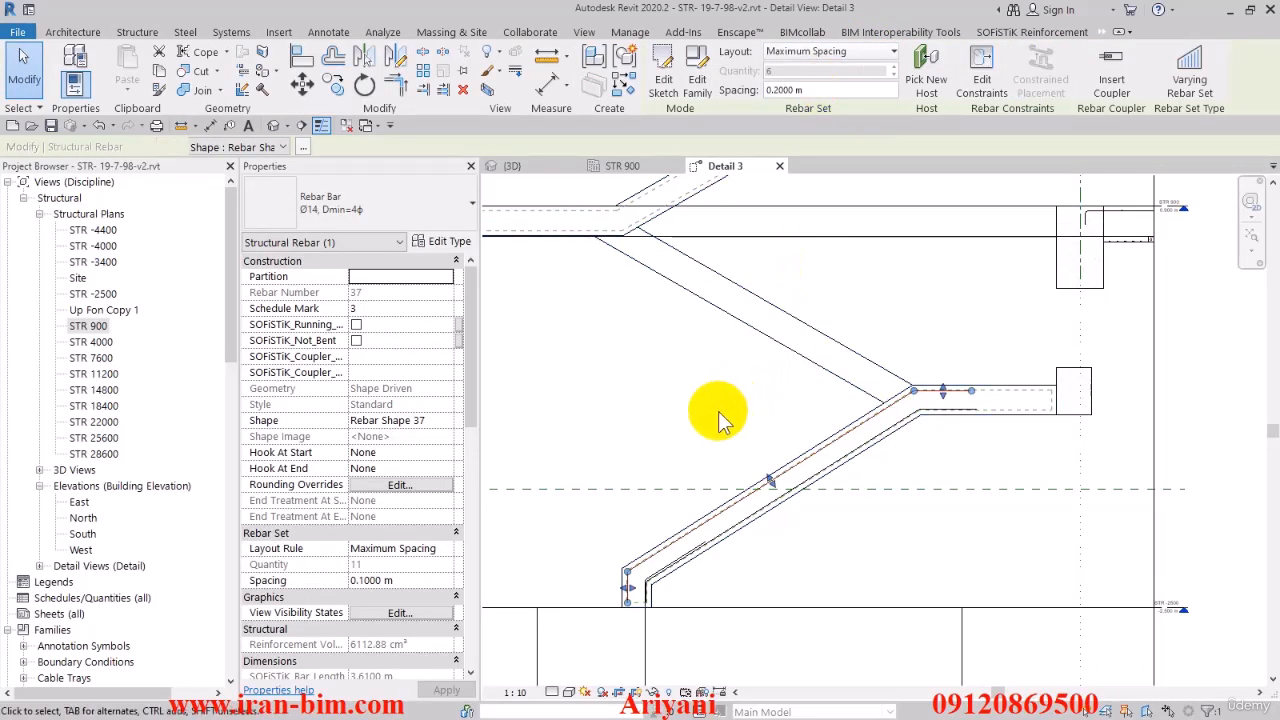
click(680, 405)
Display the upper sloped bars as solid in the 3D view with SOFiSTiK rebar visibility, limited to the active view, and inspect them.
click(532, 166)
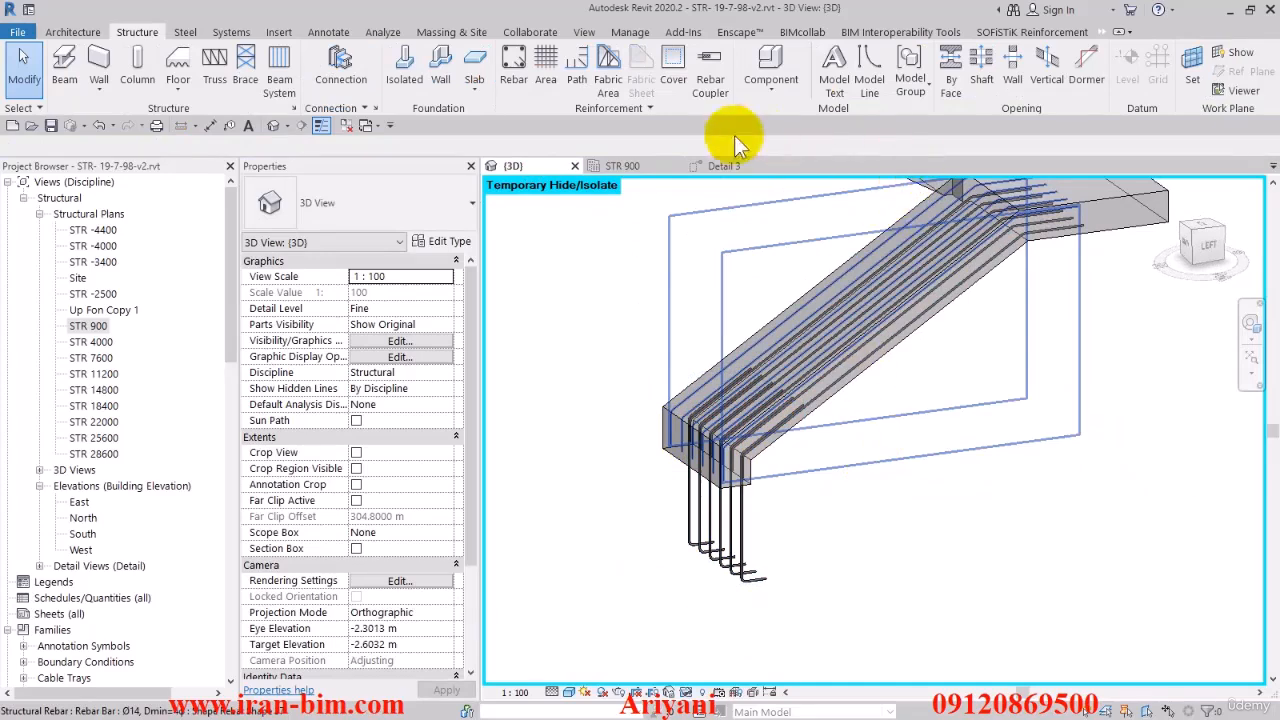
click(992, 33)
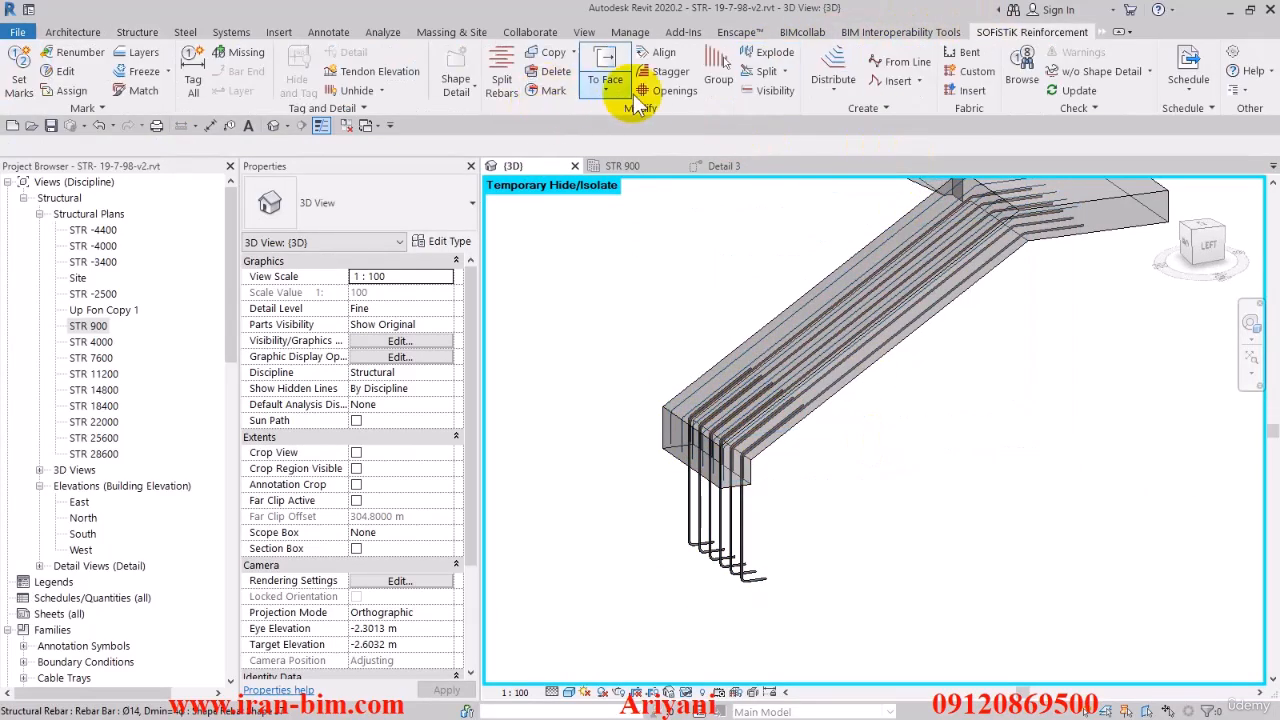
click(766, 90)
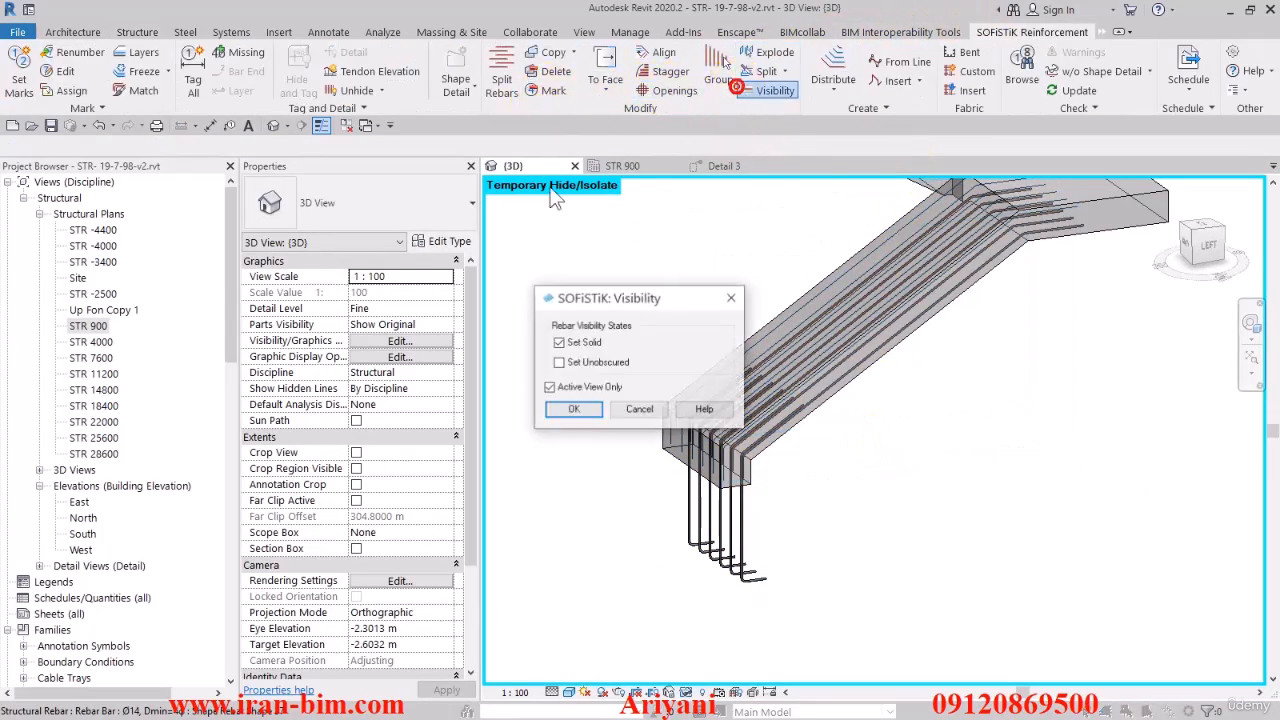
click(573, 412)
shift+middle_drag(577, 465, 790, 430)
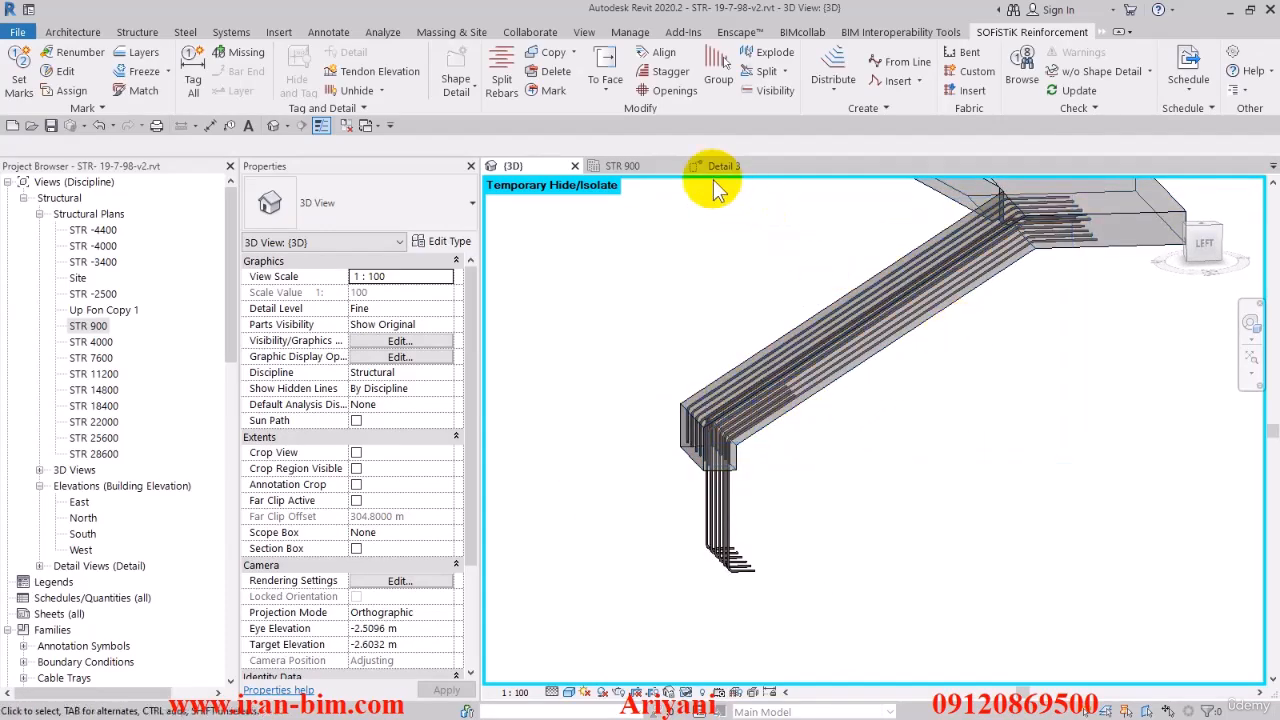
Start placing a structural rebar in the Detail 3 section with rebar shape M_02.
click(639, 168)
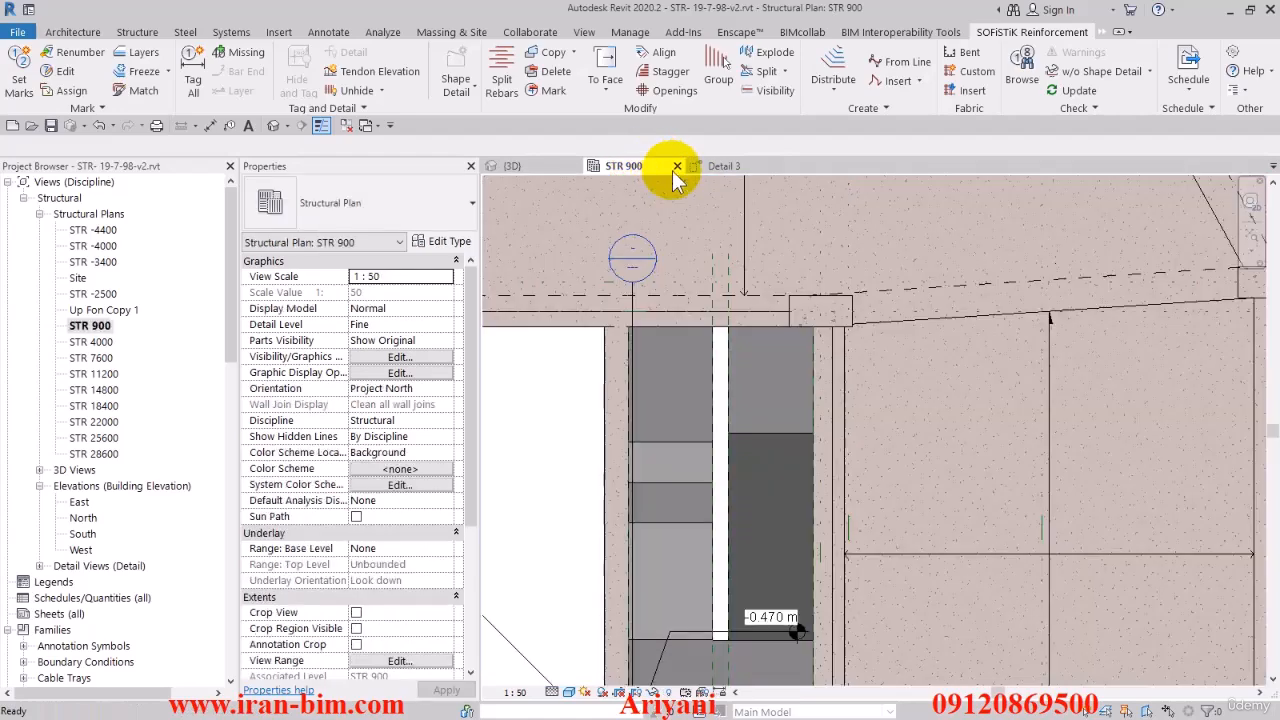
click(722, 166)
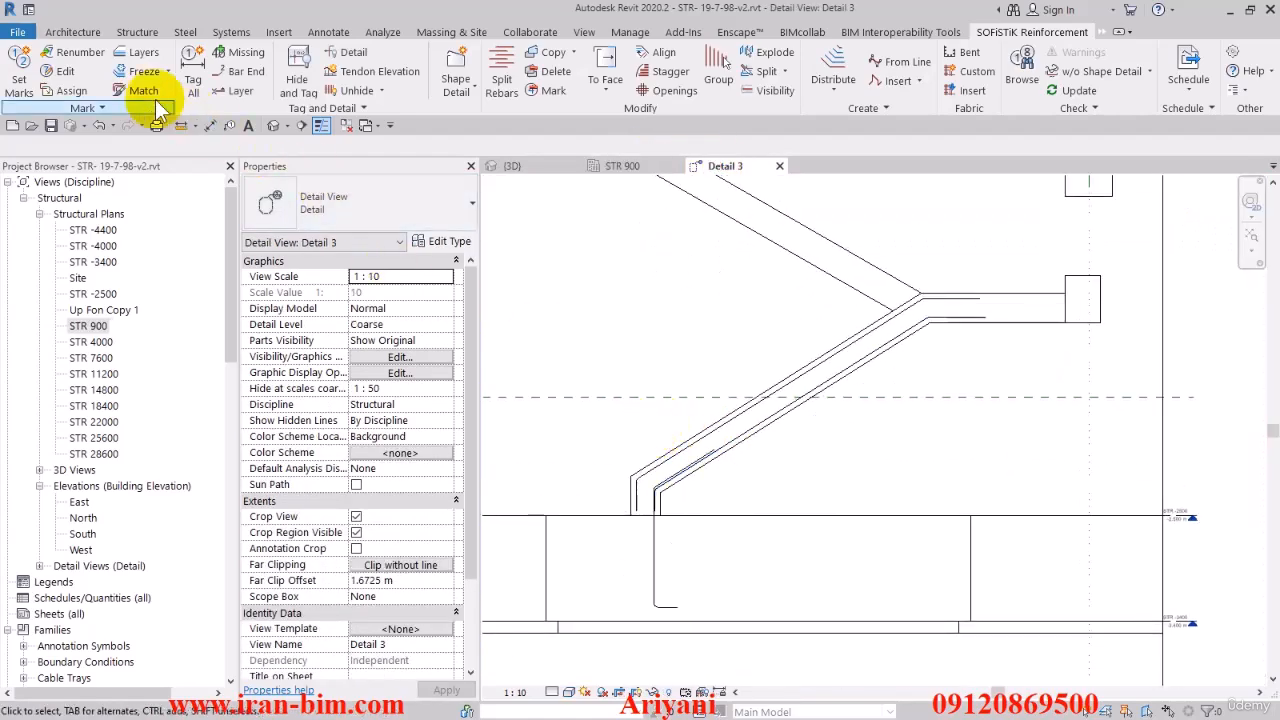
click(72, 32)
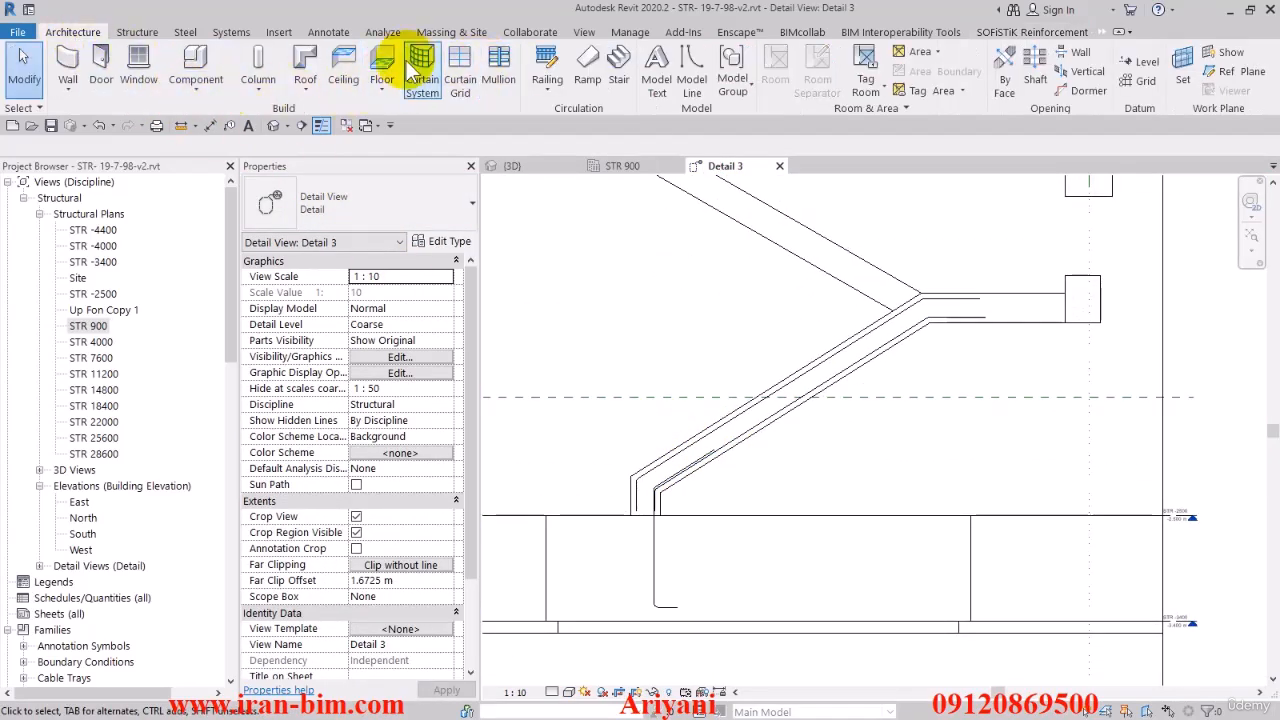
click(137, 32)
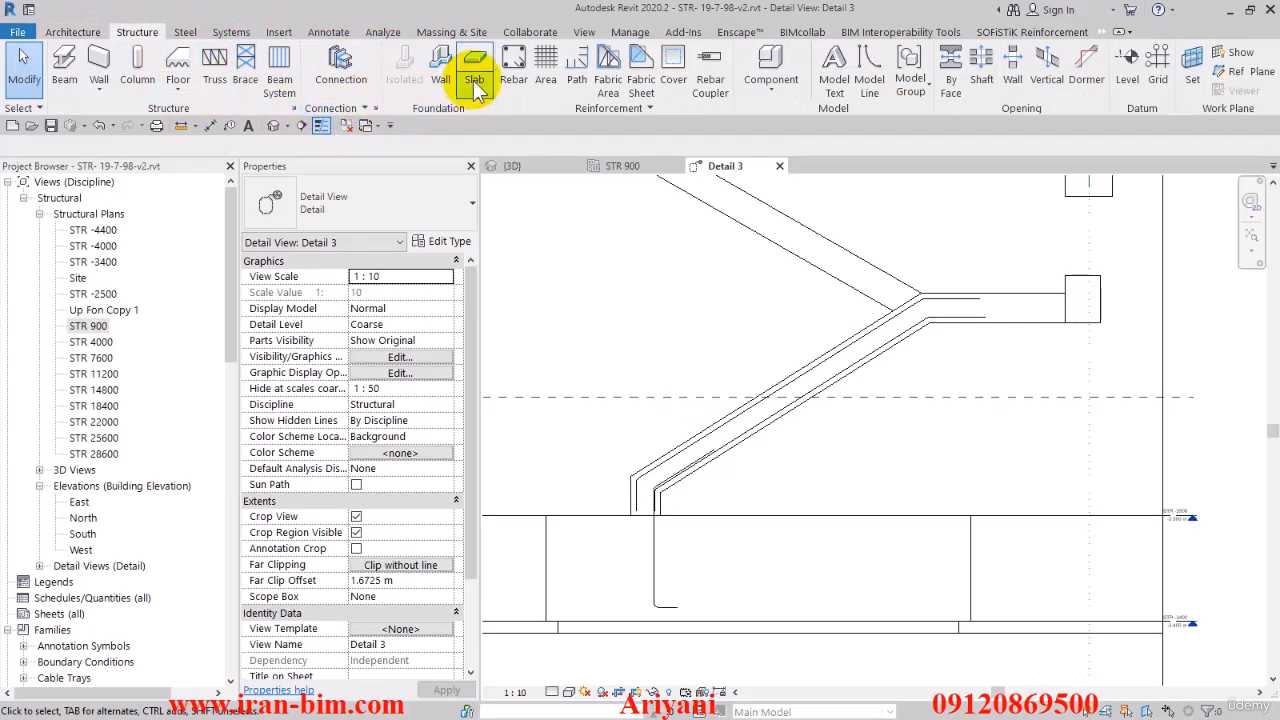
click(513, 68)
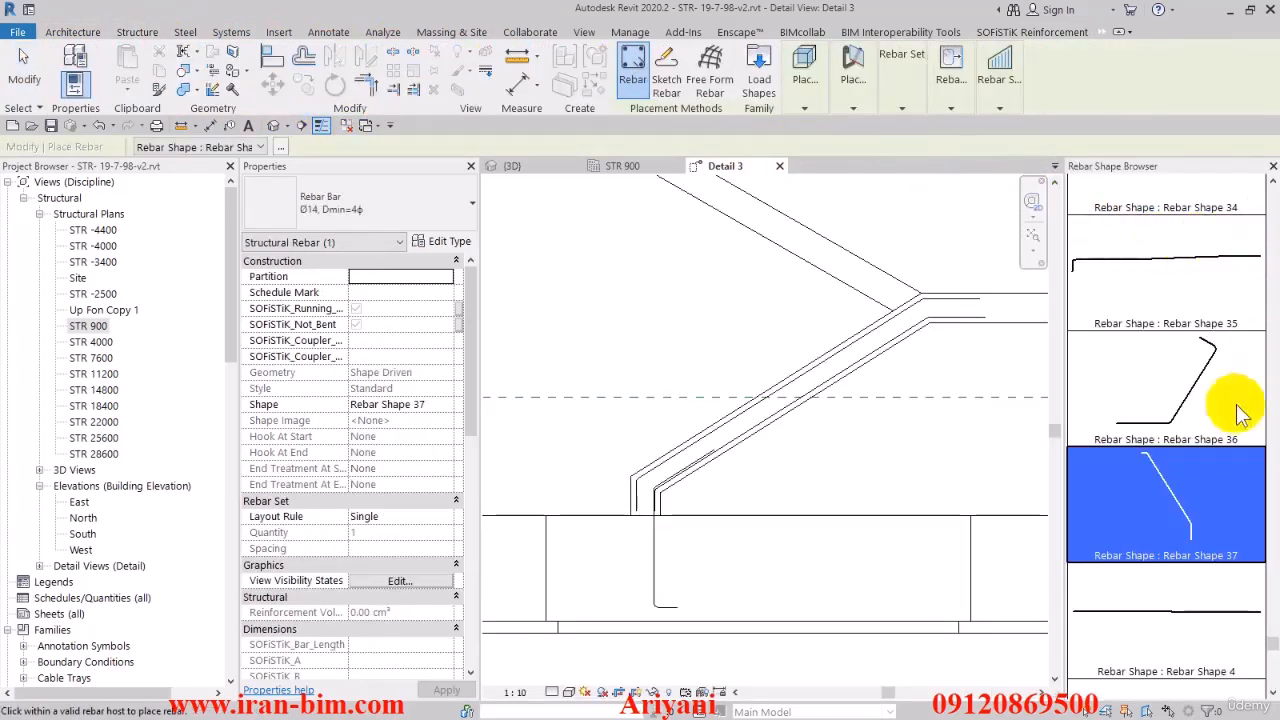
scroll(1190, 432, down, 1)
drag(1274, 650, 1258, 193)
click(1184, 453)
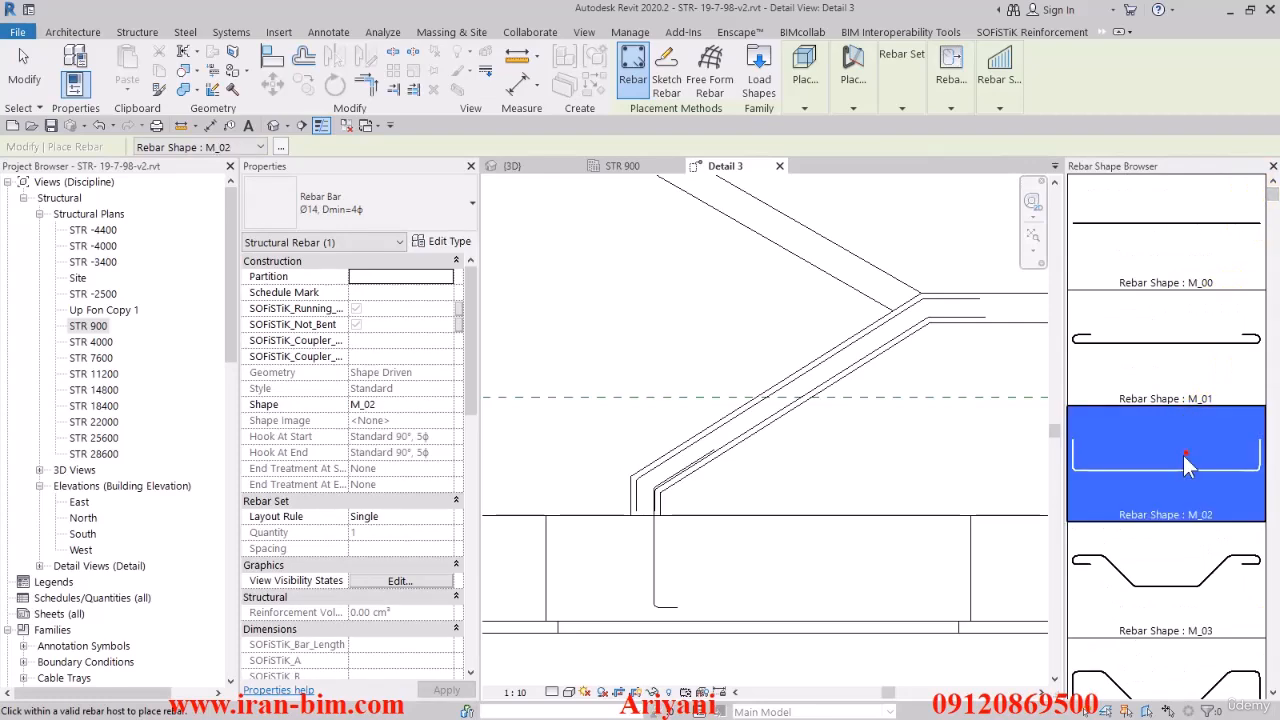
Place one Ø14 M_02 bar against the lower end of the upper bar's vertical leg in the flight's foot.
scroll(671, 357, up, 6)
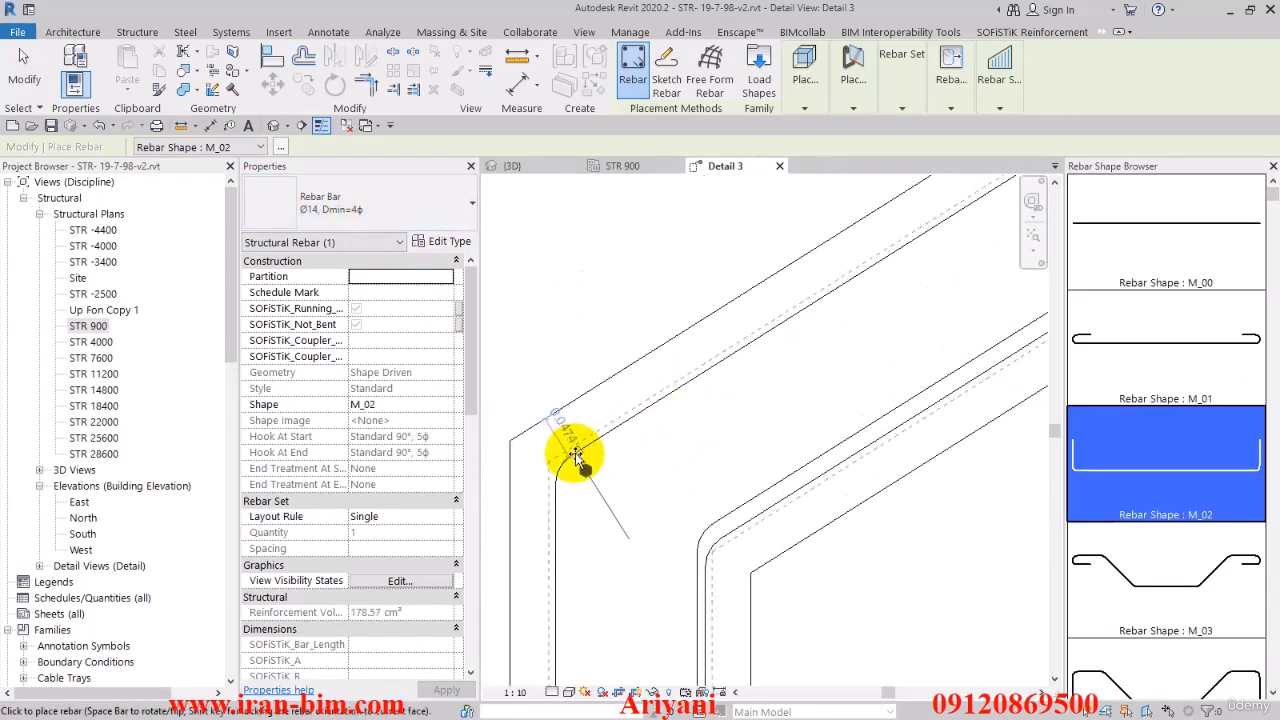
middle_drag(575, 455, 667, 327)
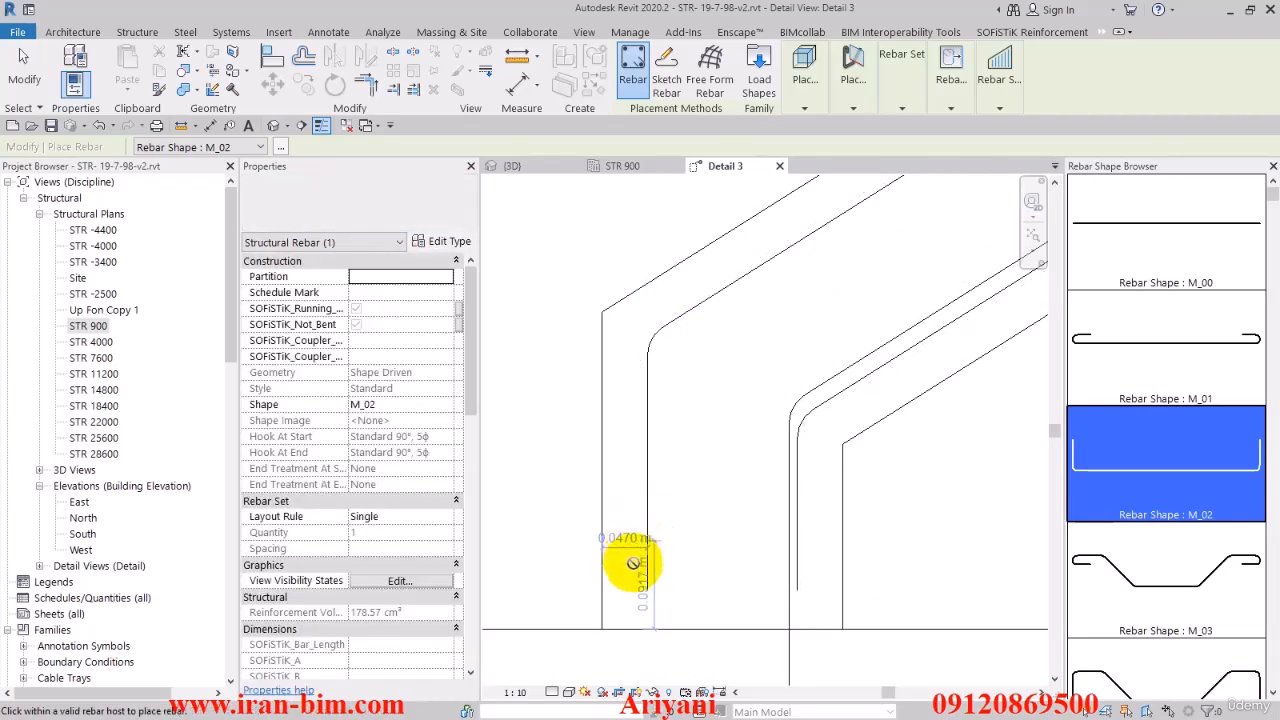
click(645, 568)
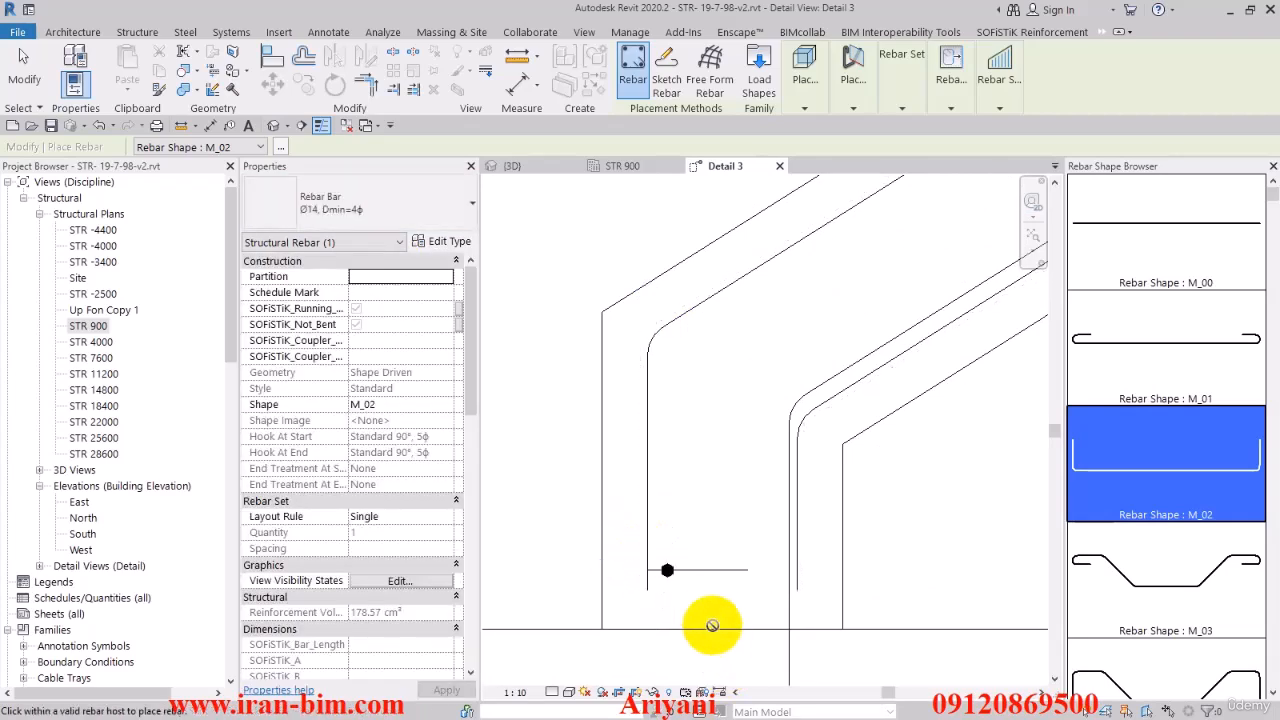
key(Escape)
key(Escape)
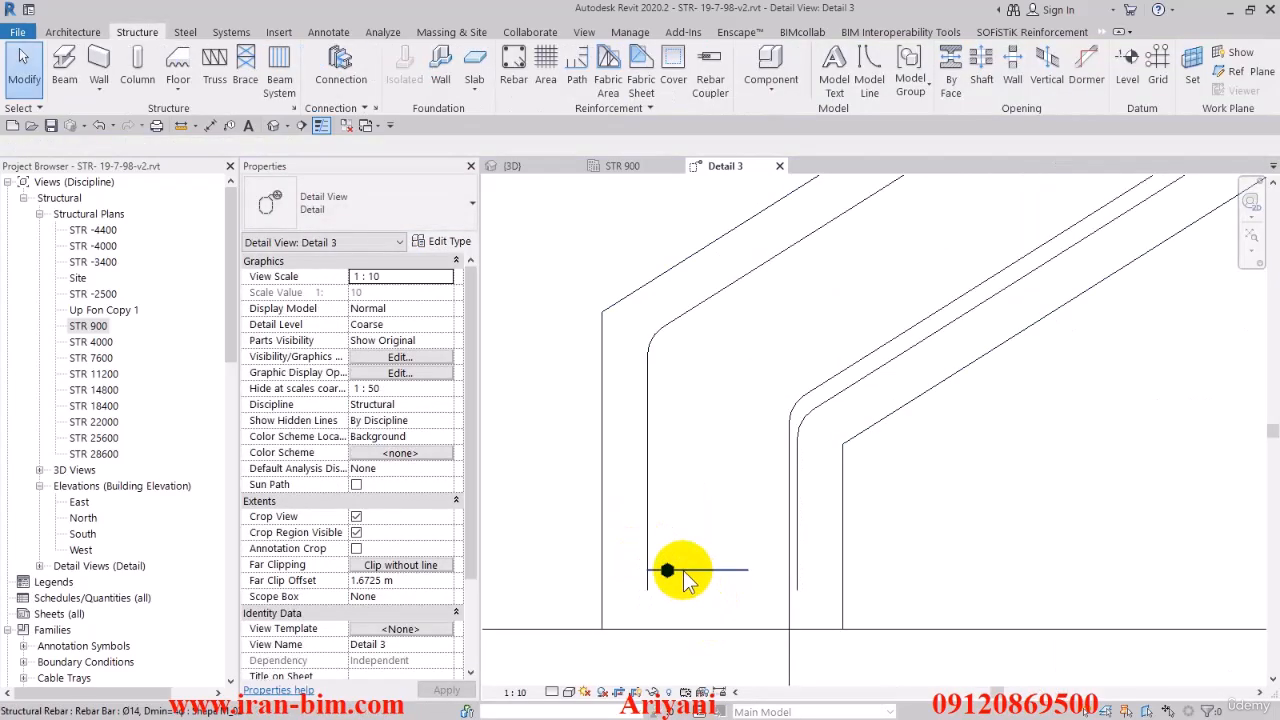
Select the placed M_02 bar and examine its position among the bars at the flight's foot in the 3D view.
click(688, 586)
click(686, 571)
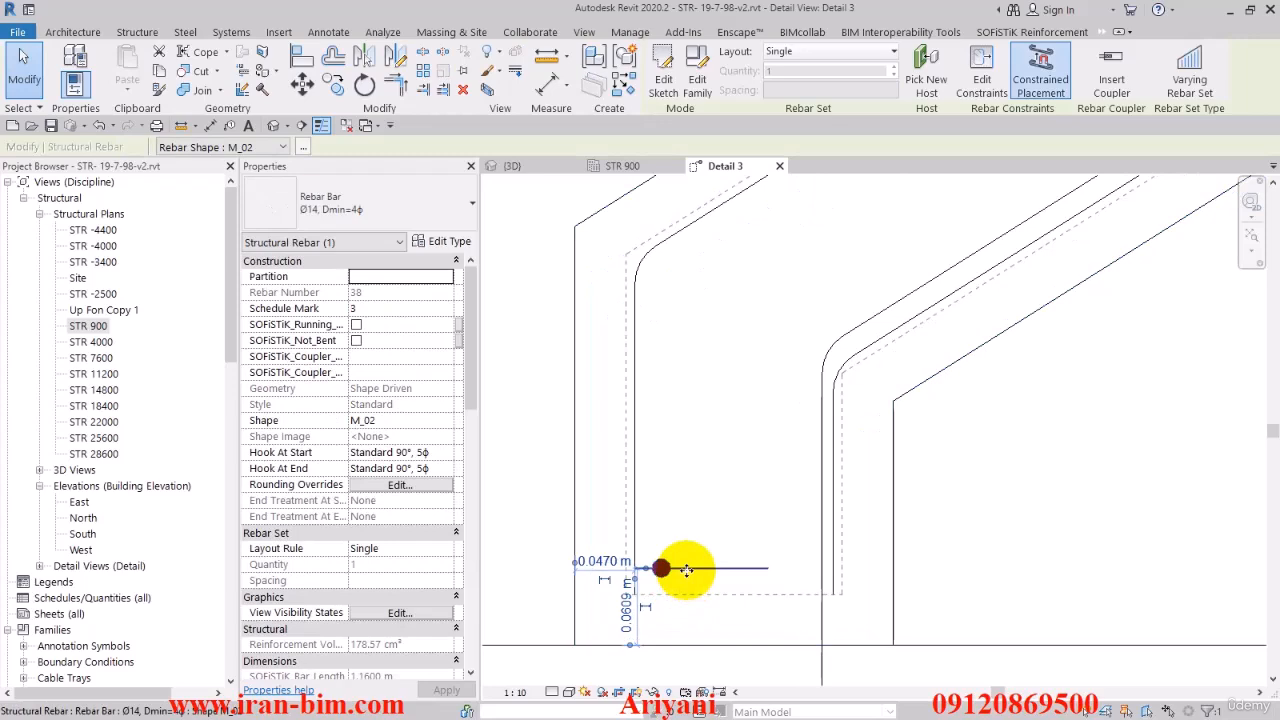
click(512, 166)
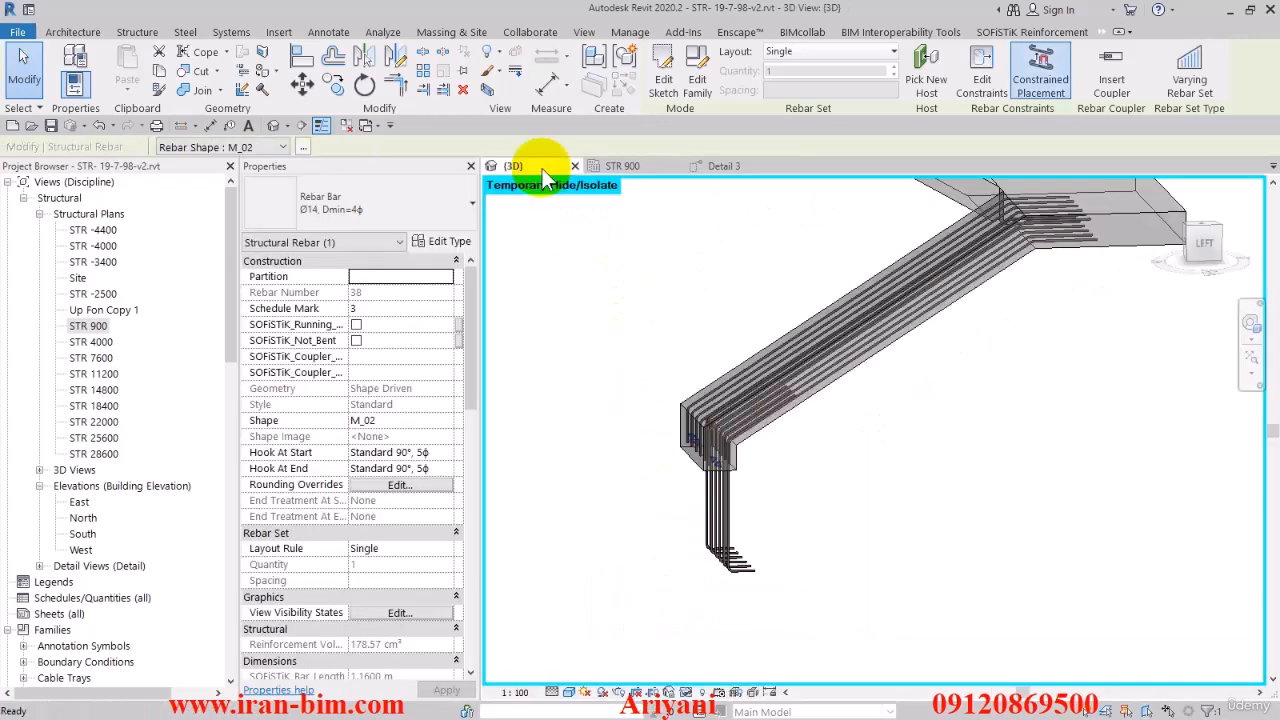
shift+middle_drag(680, 560, 688, 588)
scroll(708, 467, up, 5)
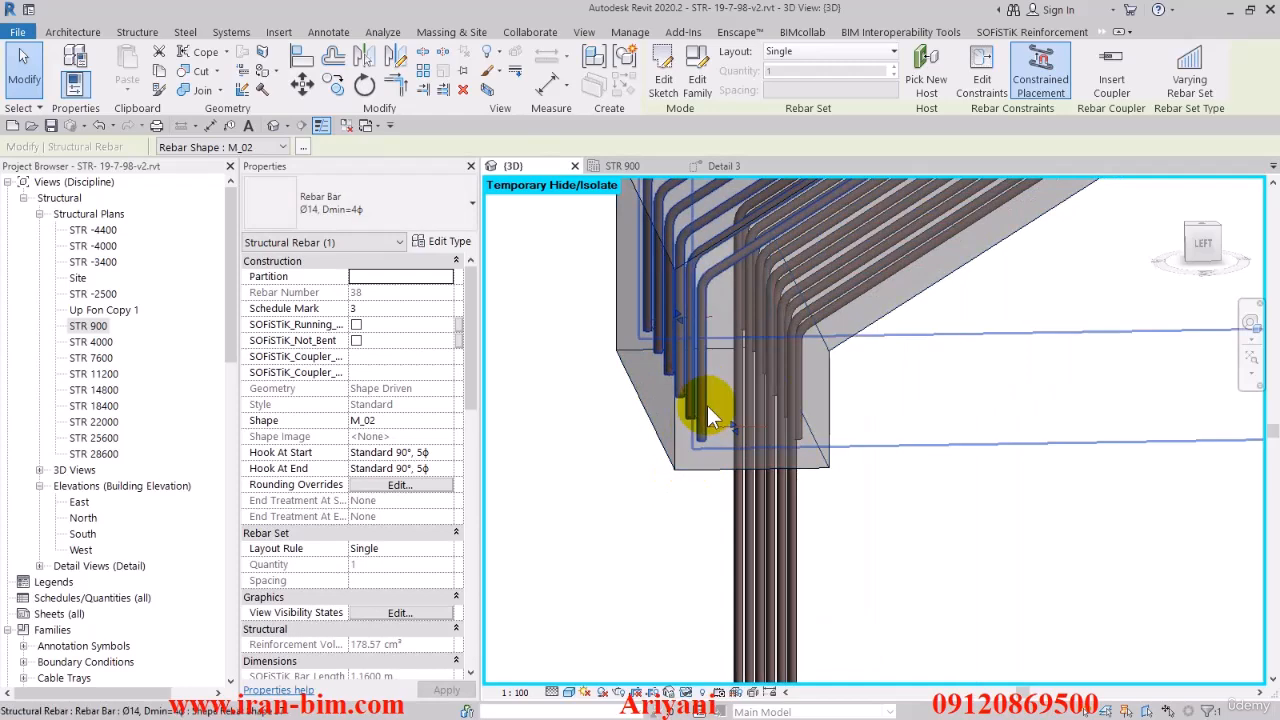
Move the Detail 3 section line inward over the flight in the STR 900 plan and go to its view.
click(620, 166)
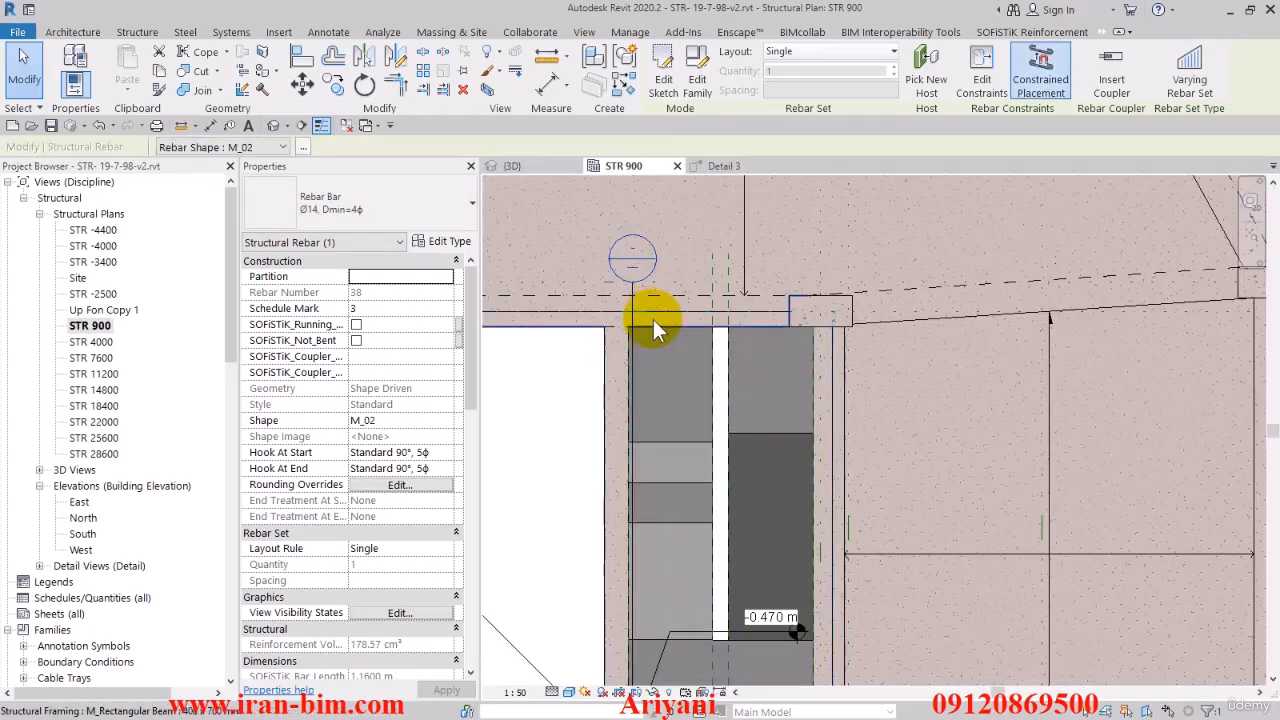
click(632, 300)
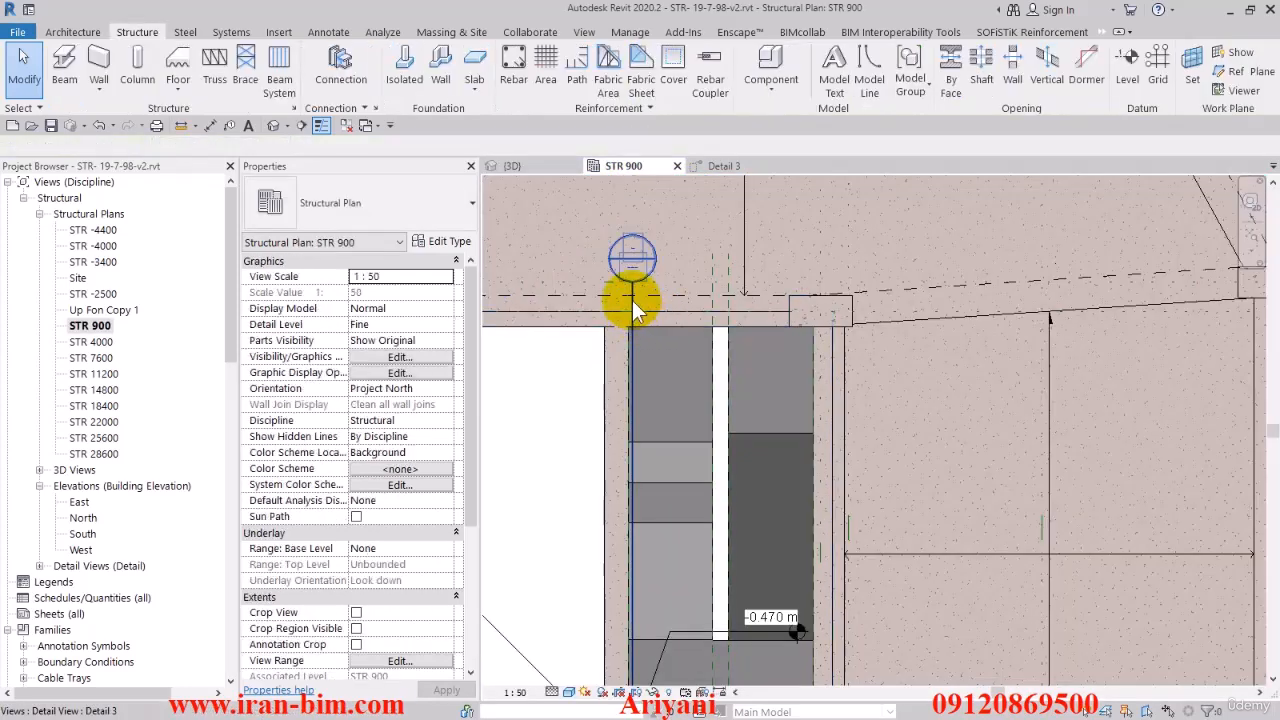
drag(632, 317, 660, 270)
right_click(660, 270)
click(716, 369)
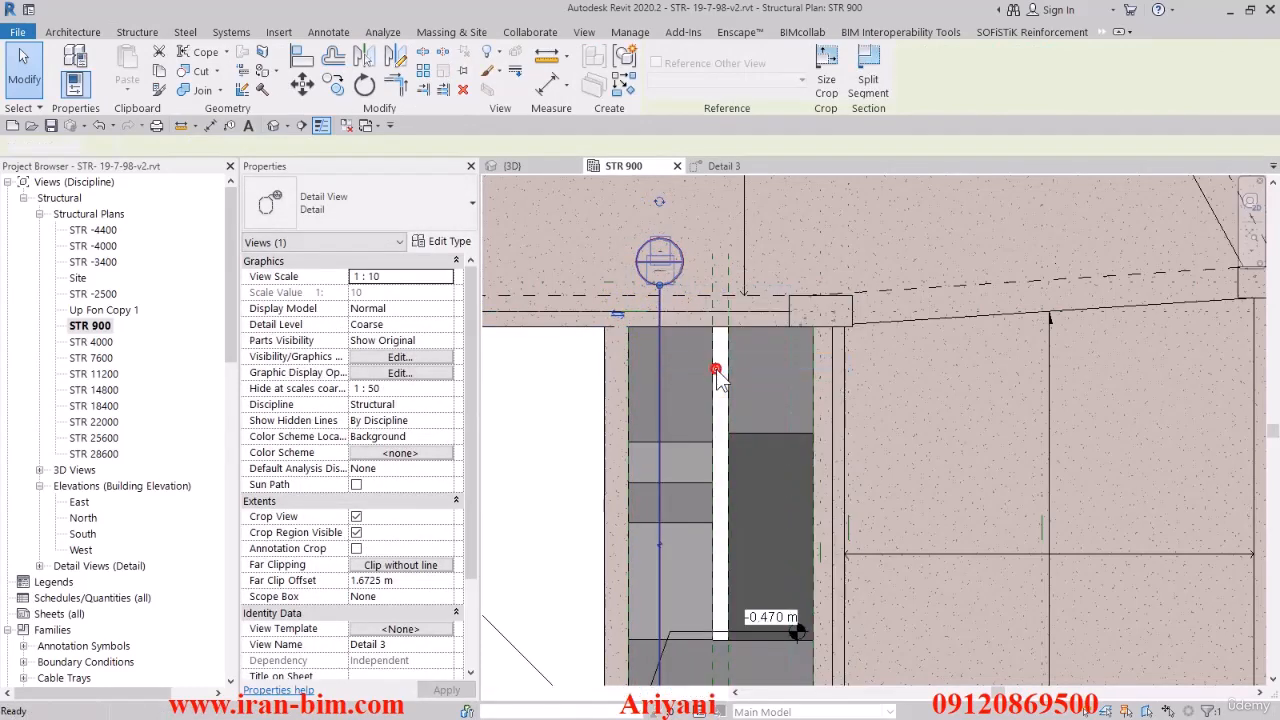
Set the Detail 3 view to Fine detail and move the M_02 bar outside the vertical leg, about 0.035 m from the foot's face.
scroll(614, 500, up, 2)
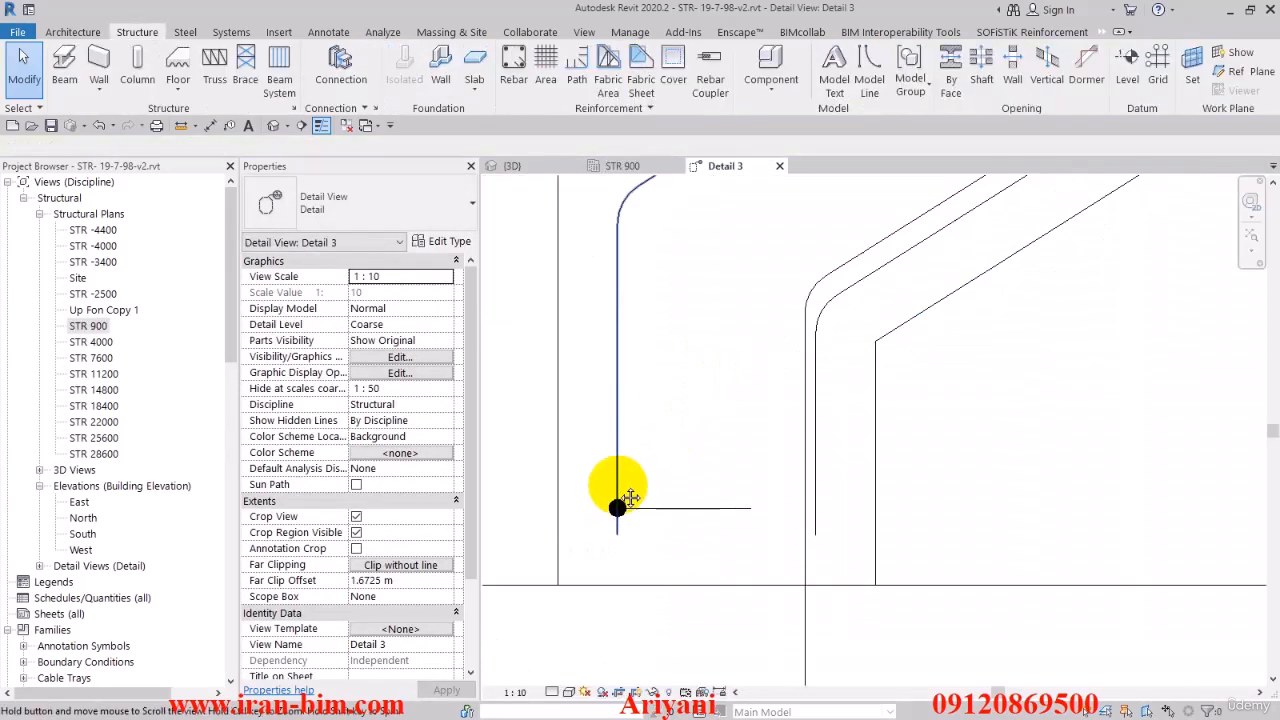
click(553, 692)
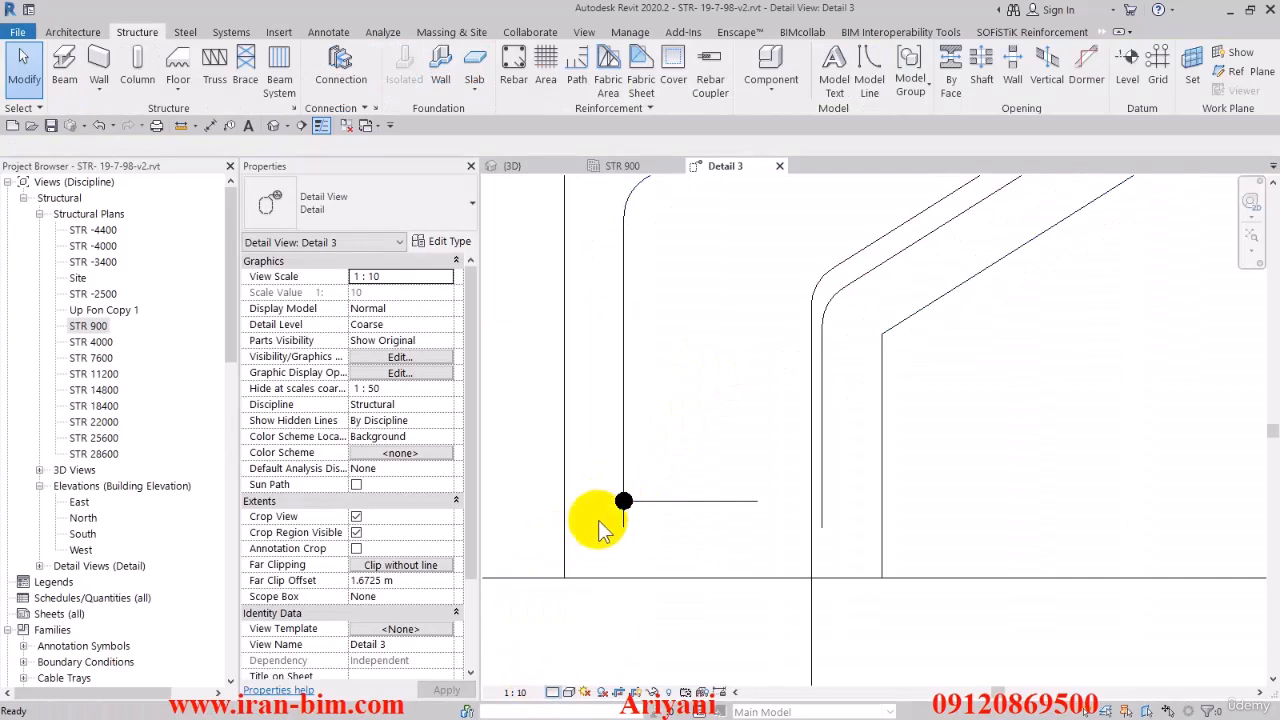
click(627, 502)
scroll(627, 500, up, 2)
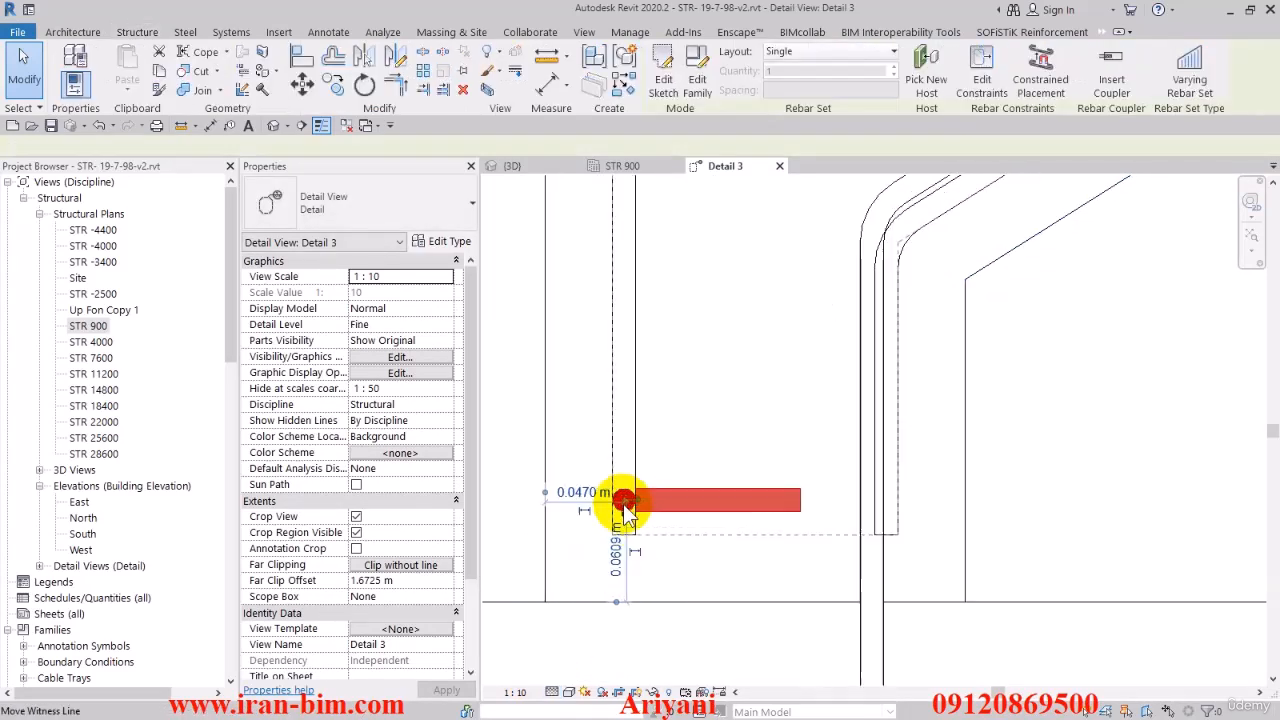
drag(620, 497, 608, 500)
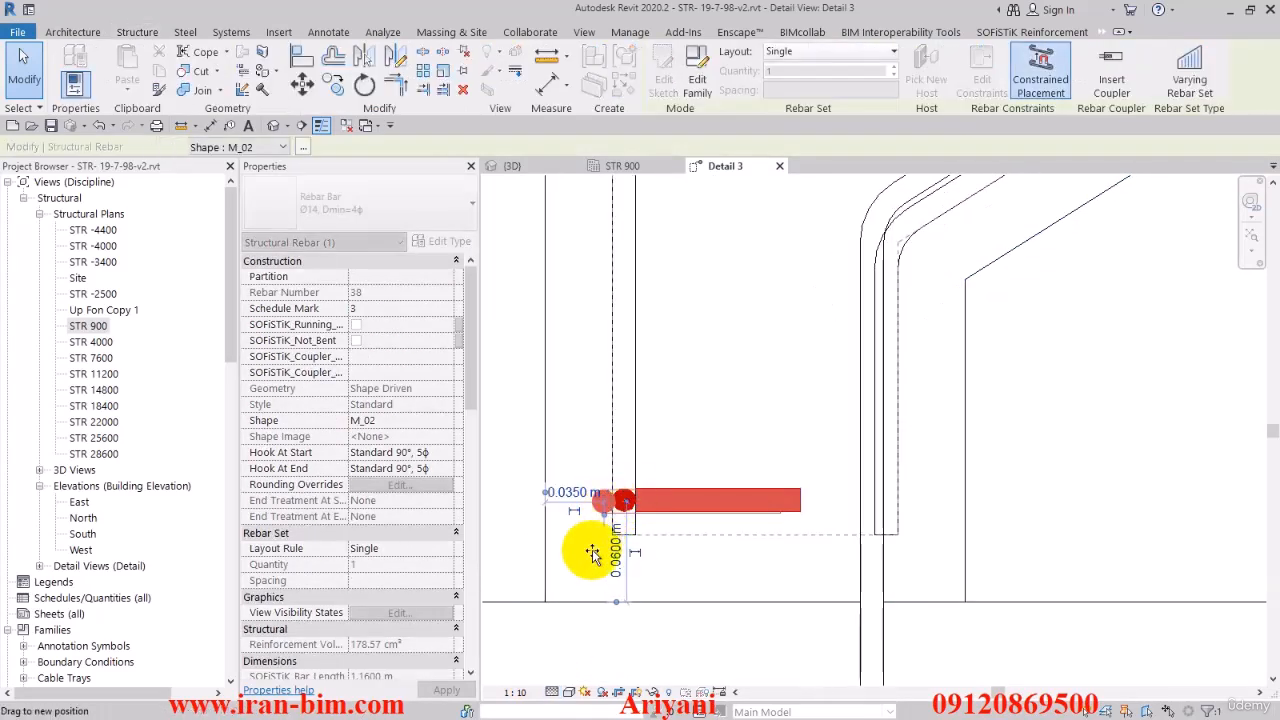
drag(593, 556, 595, 540)
scroll(657, 486, down, 3)
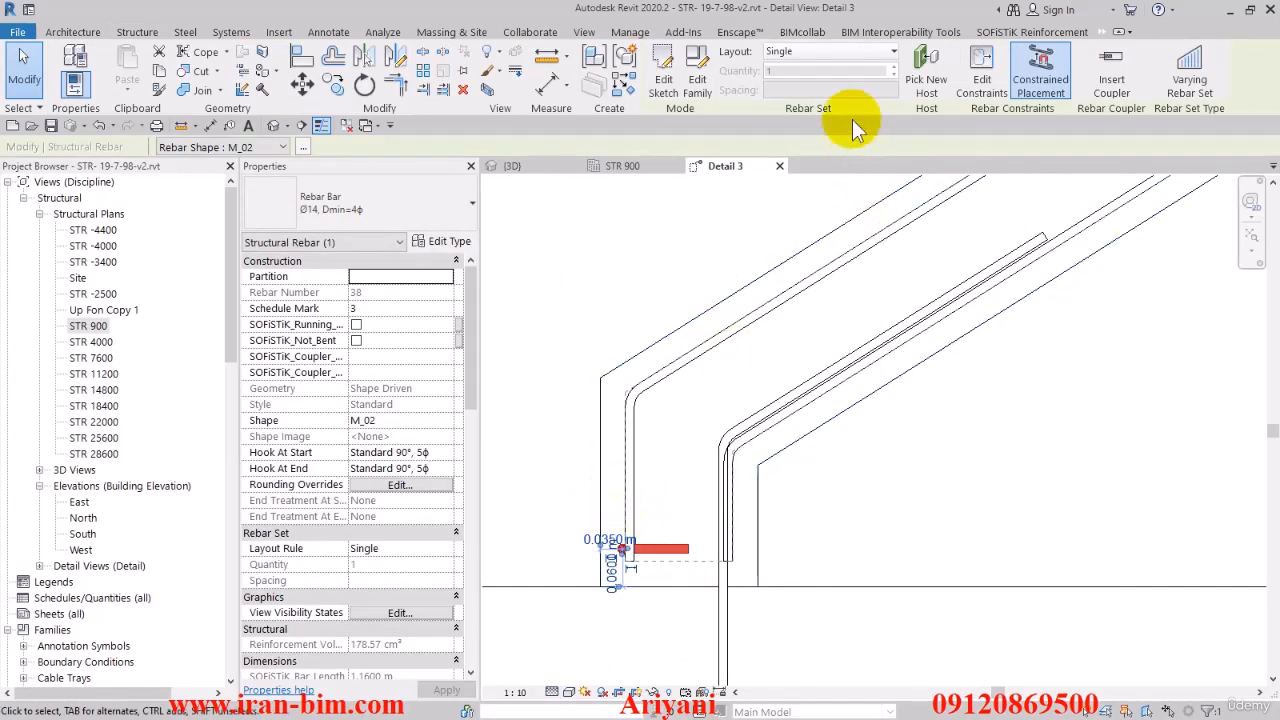
Change the foot's M_02 bar to a Fixed Number layout with a quantity of 3.
click(840, 52)
click(830, 88)
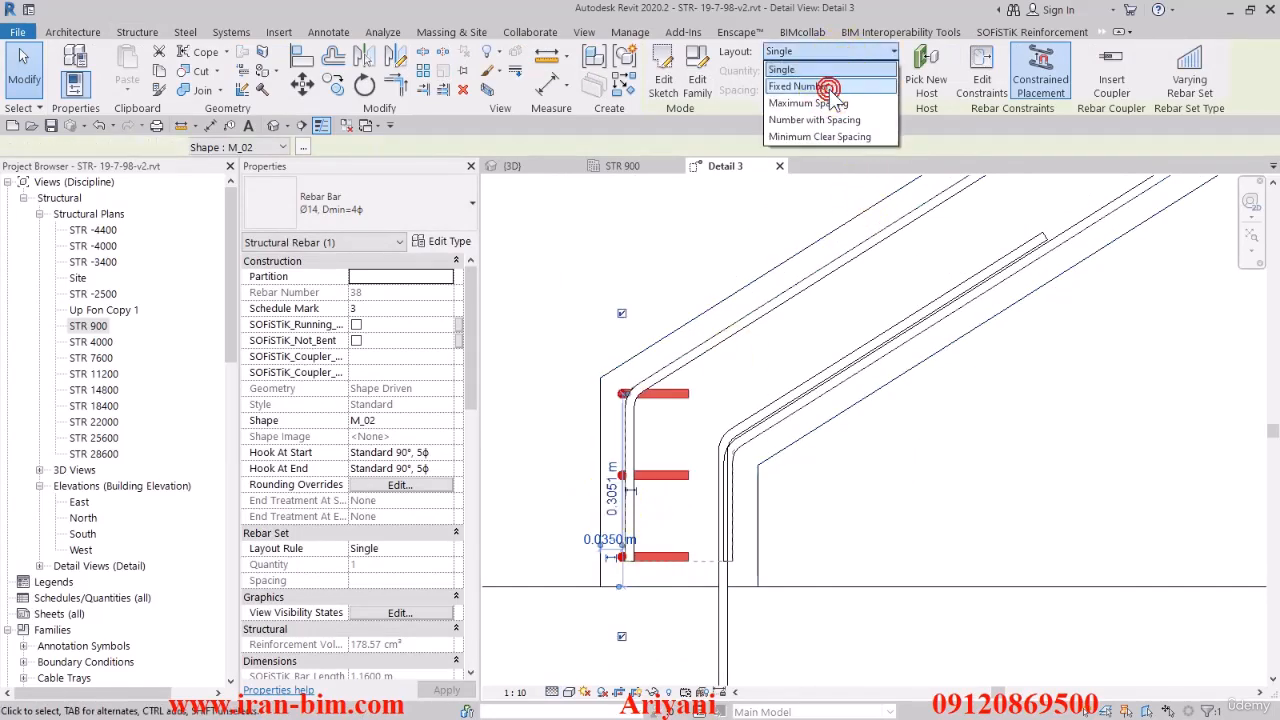
middle_drag(645, 423, 647, 412)
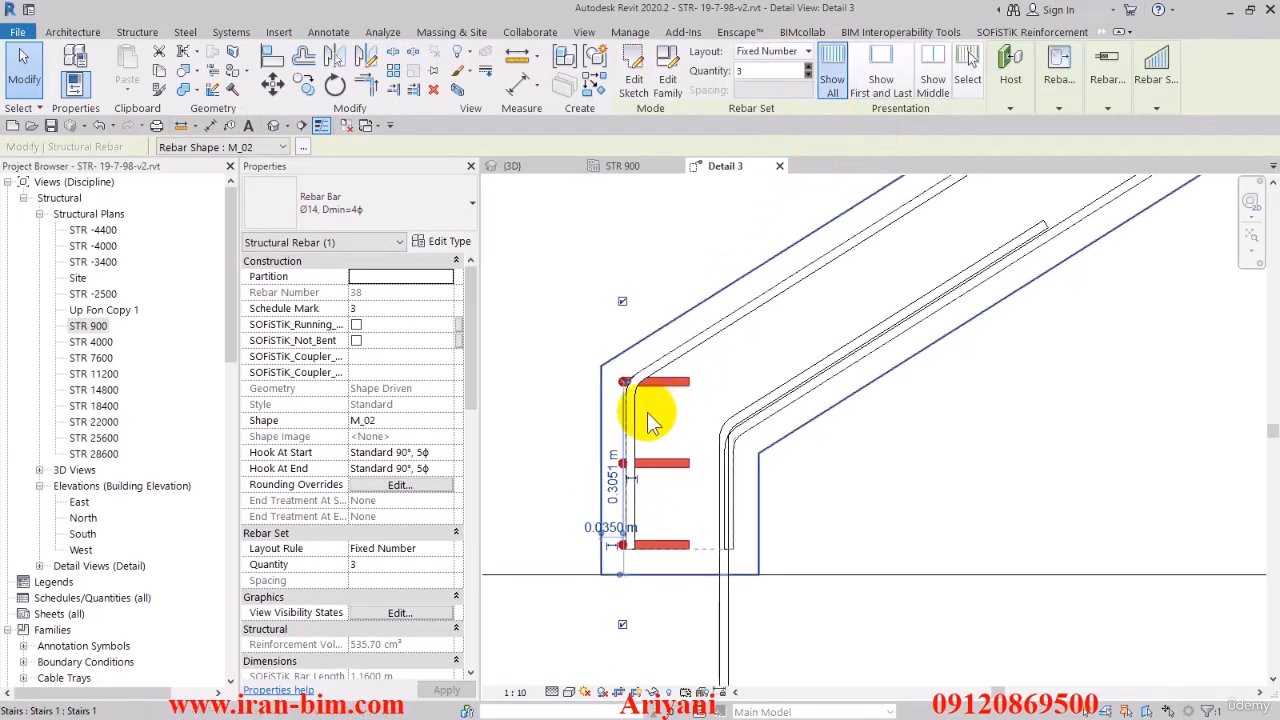
scroll(628, 273, down, 2)
scroll(645, 214, up, 2)
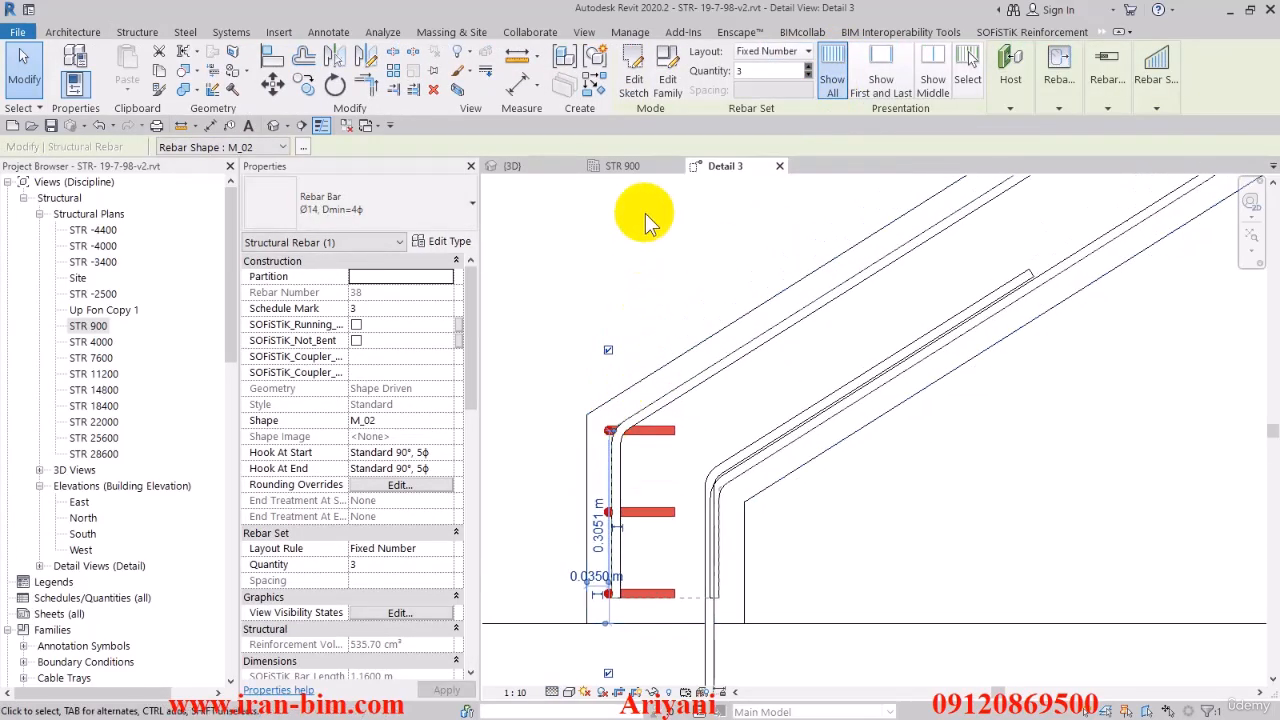
Create a similar single Ø14 M_02 bar on the sloped upper bar near the flight's lower bend.
click(594, 80)
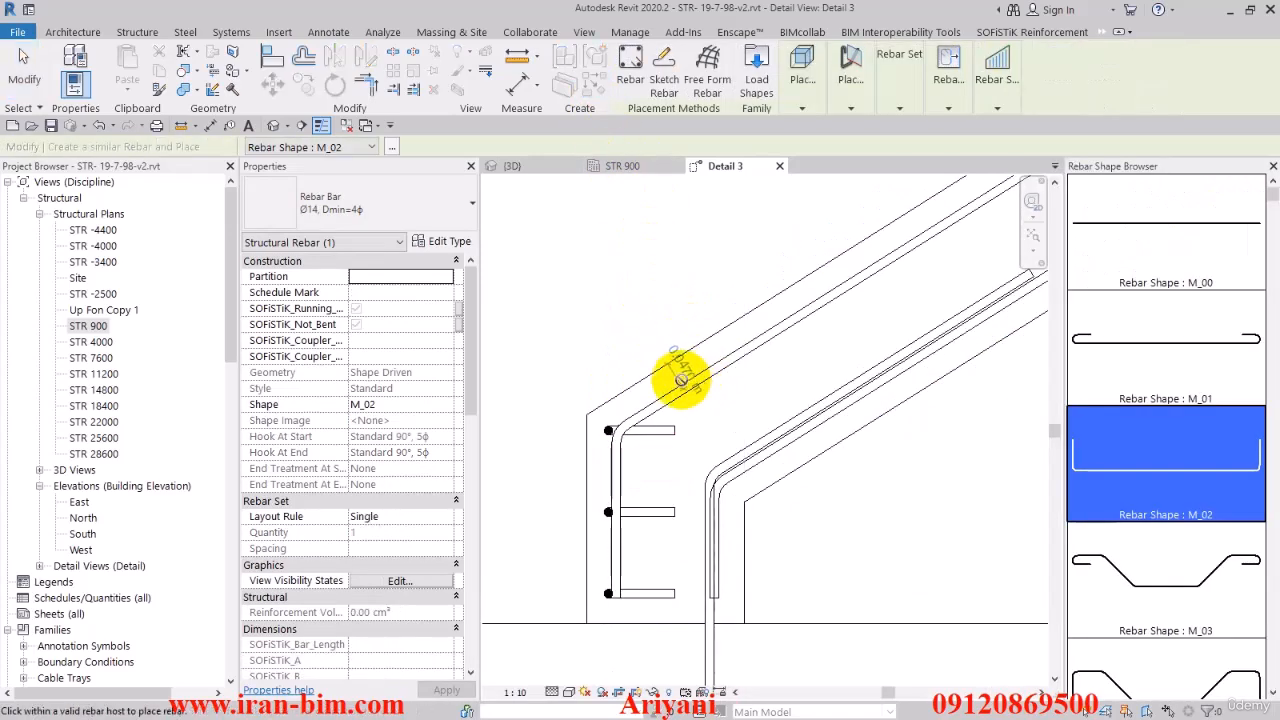
click(730, 440)
key(Escape)
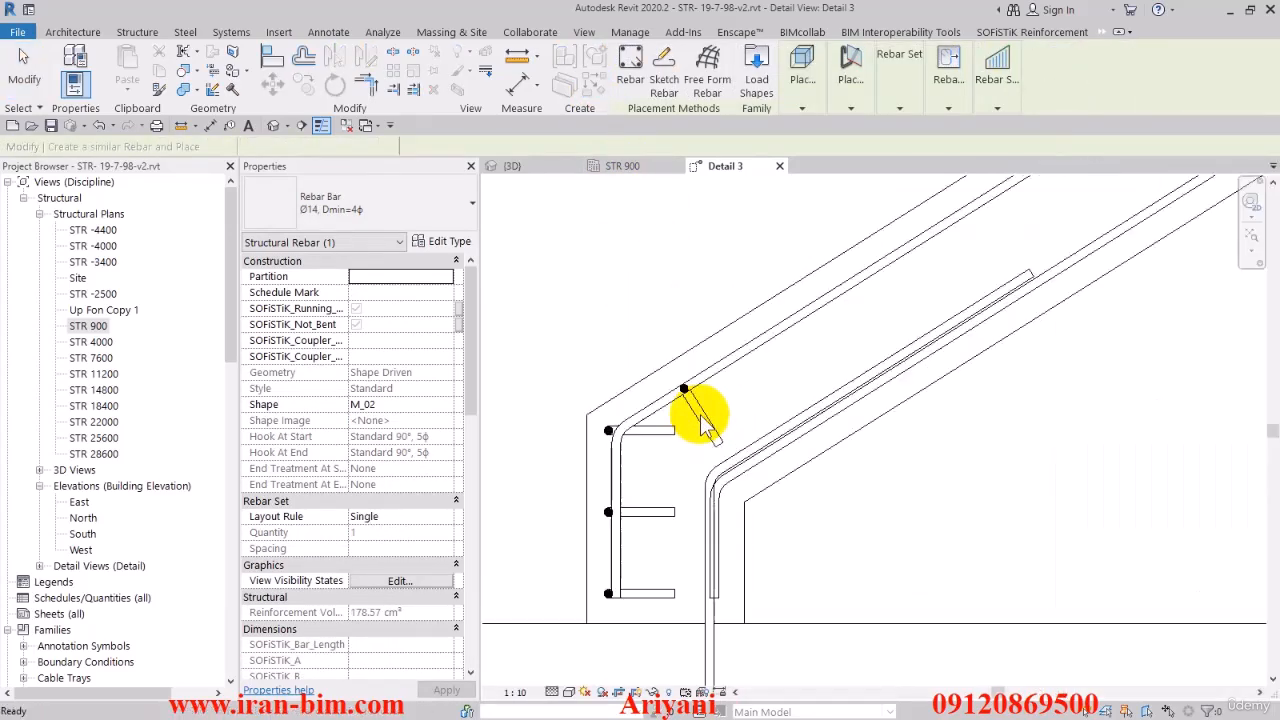
Move the new M_02 bar to the outer side of the sloped upper bar, about 0.034 m from the flight's upper face.
scroll(698, 411, up, 2)
click(680, 385)
scroll(677, 375, up, 3)
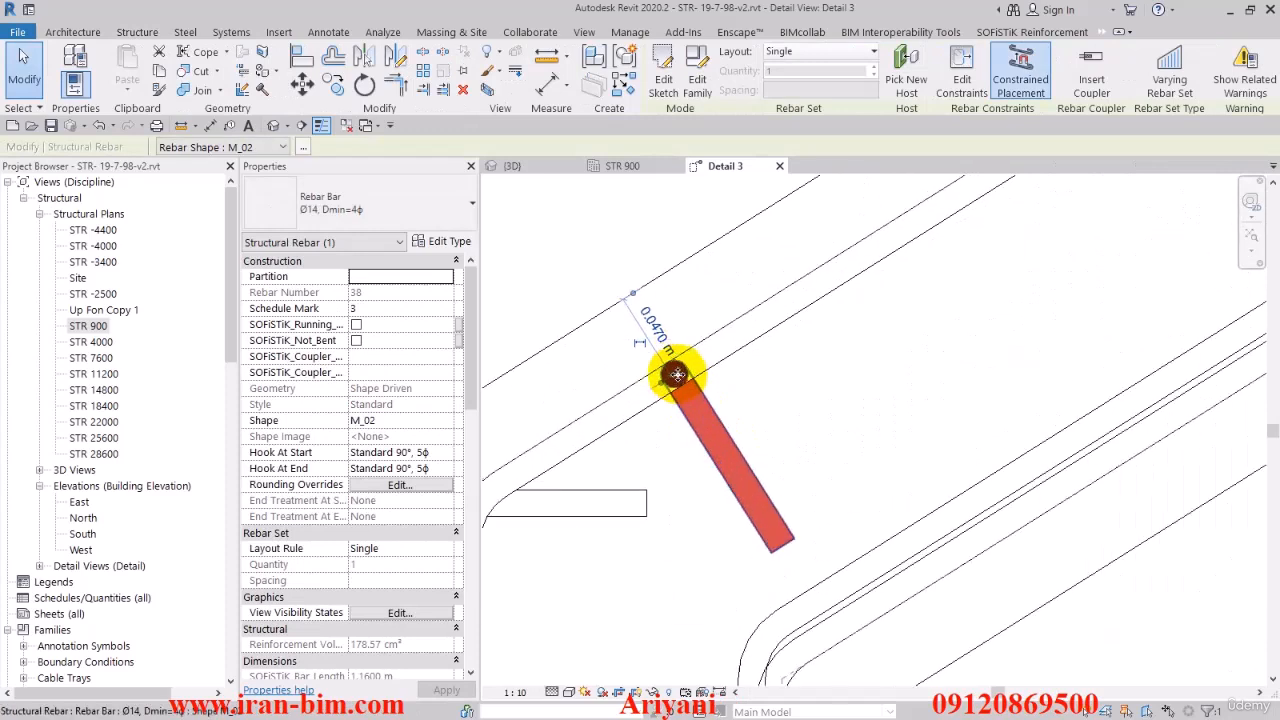
drag(682, 375, 684, 396)
click(1018, 88)
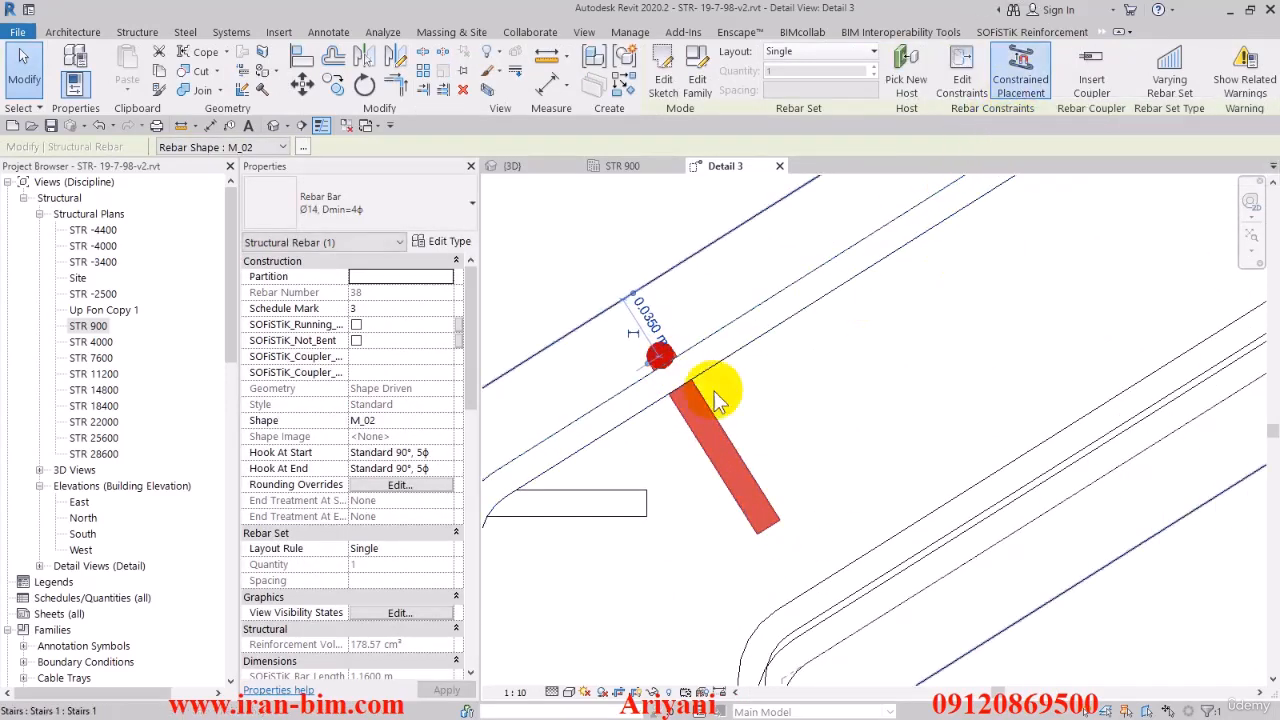
drag(718, 403, 689, 419)
scroll(644, 370, up, 3)
drag(650, 369, 642, 401)
scroll(736, 402, down, 4)
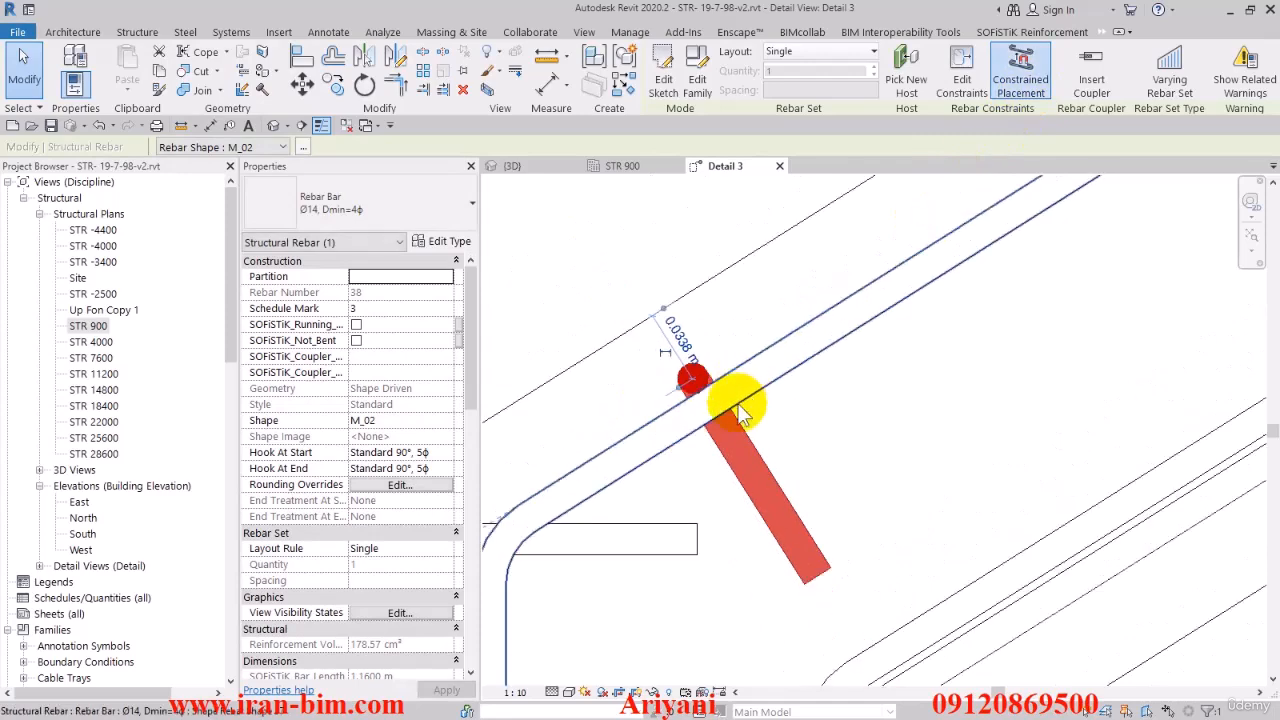
scroll(700, 500, down, 2)
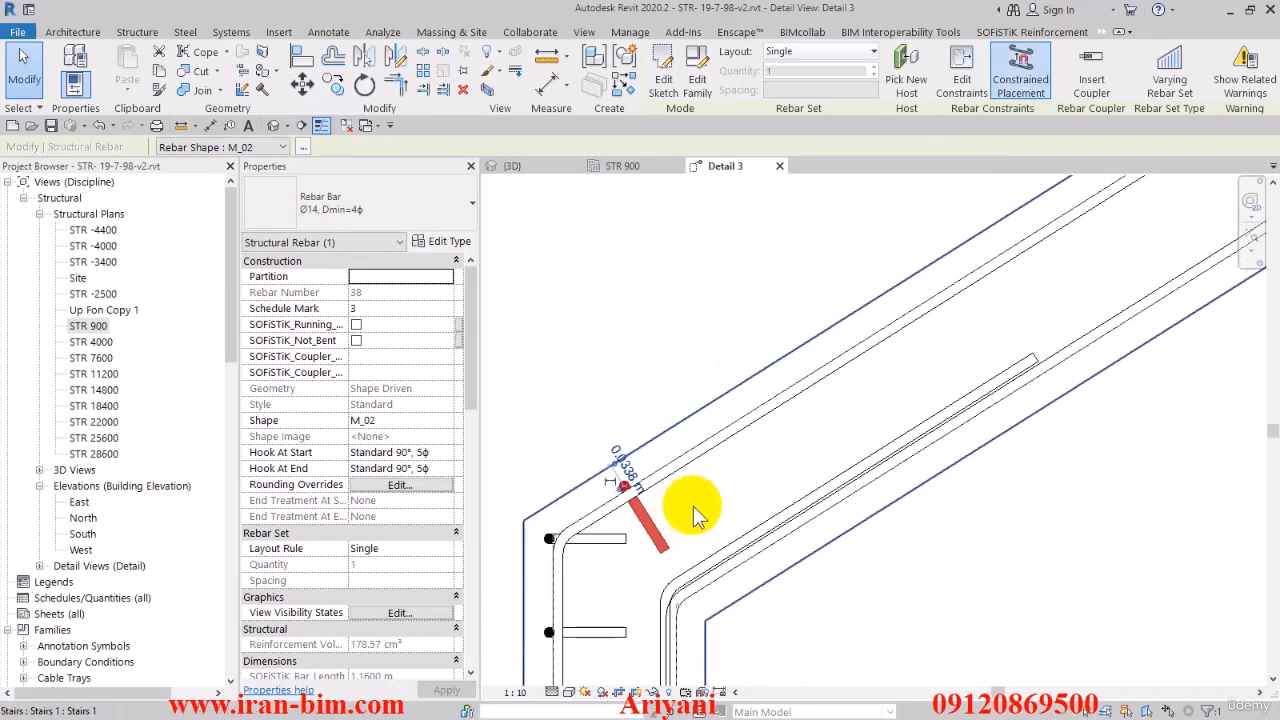
Distribute the sloped M_02 bar along the flight with a Maximum Spacing layout at 0.2 m.
click(820, 50)
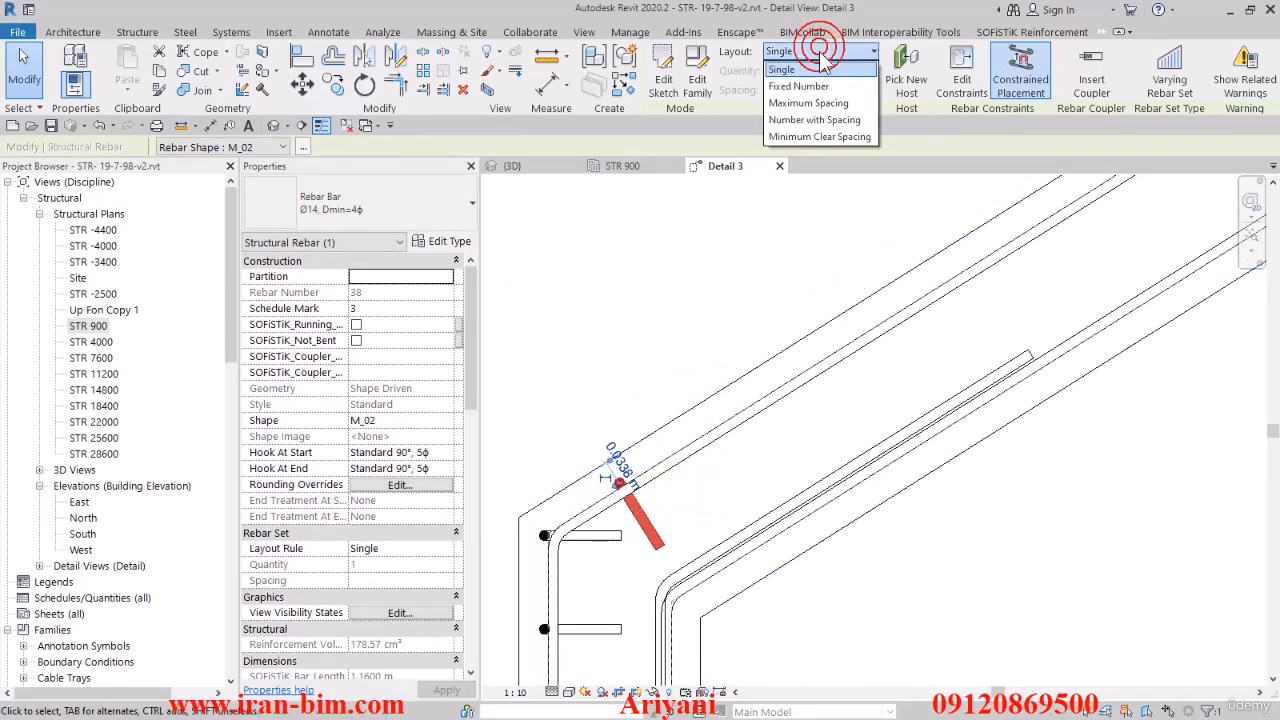
click(806, 103)
click(836, 86)
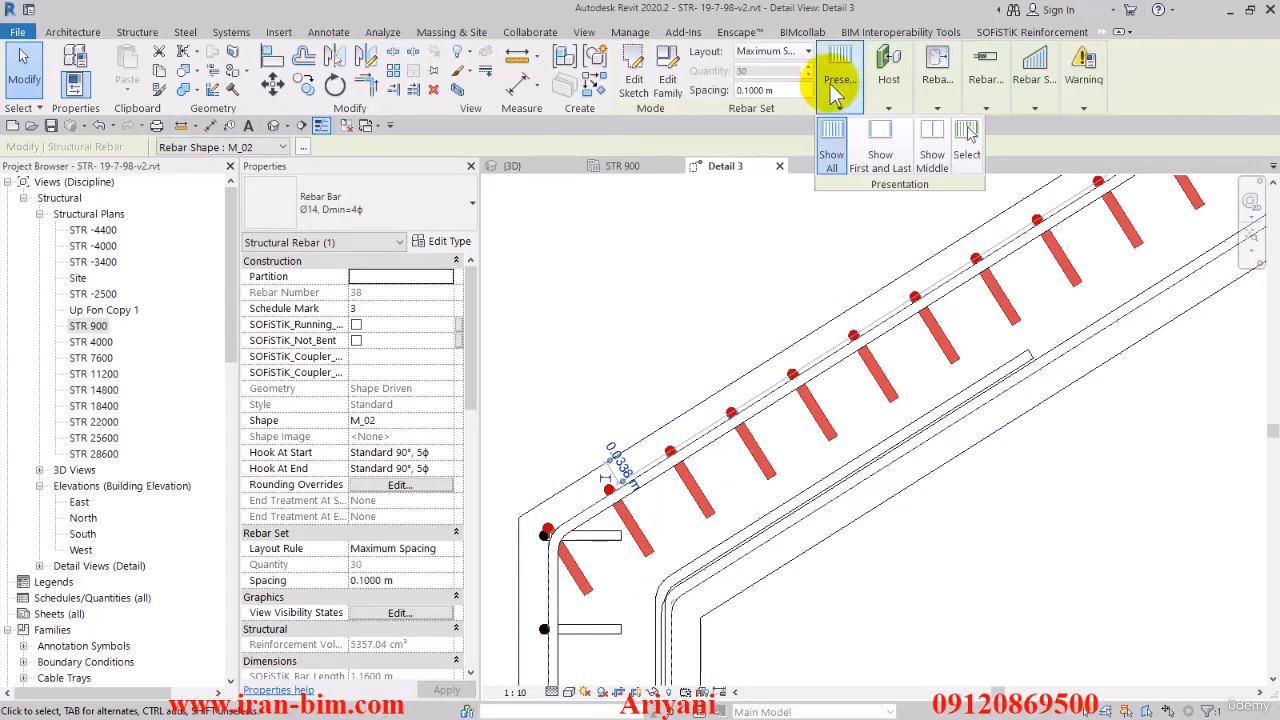
text(0)
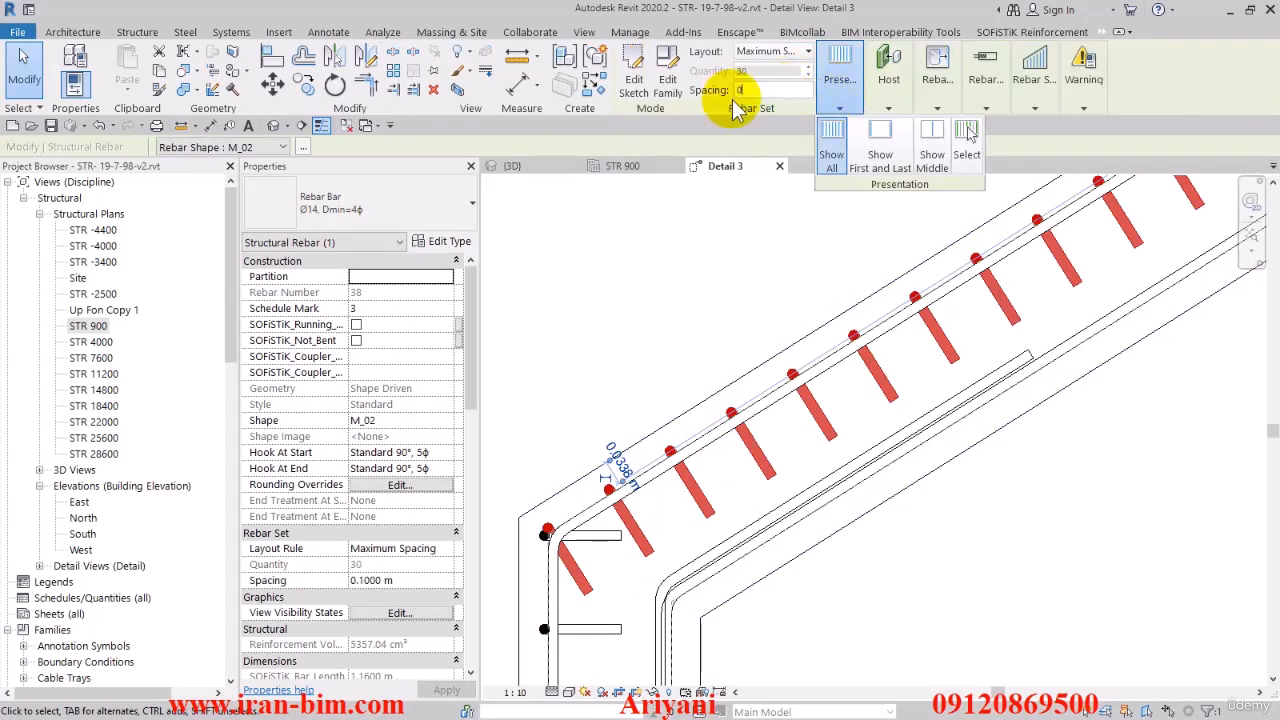
text(.2)
key(Return)
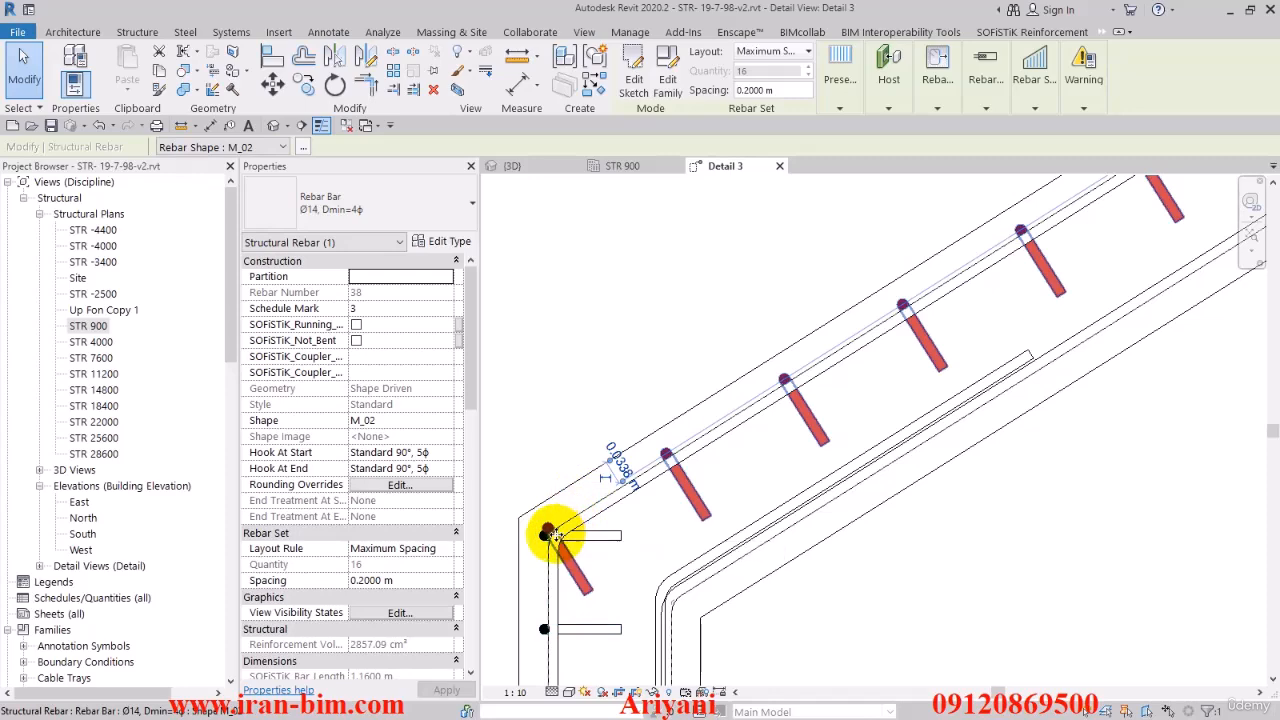
Shorten the sloped M_02 set at both ends so it clears the foot's bars and stops before the upper landing.
scroll(553, 535, up, 3)
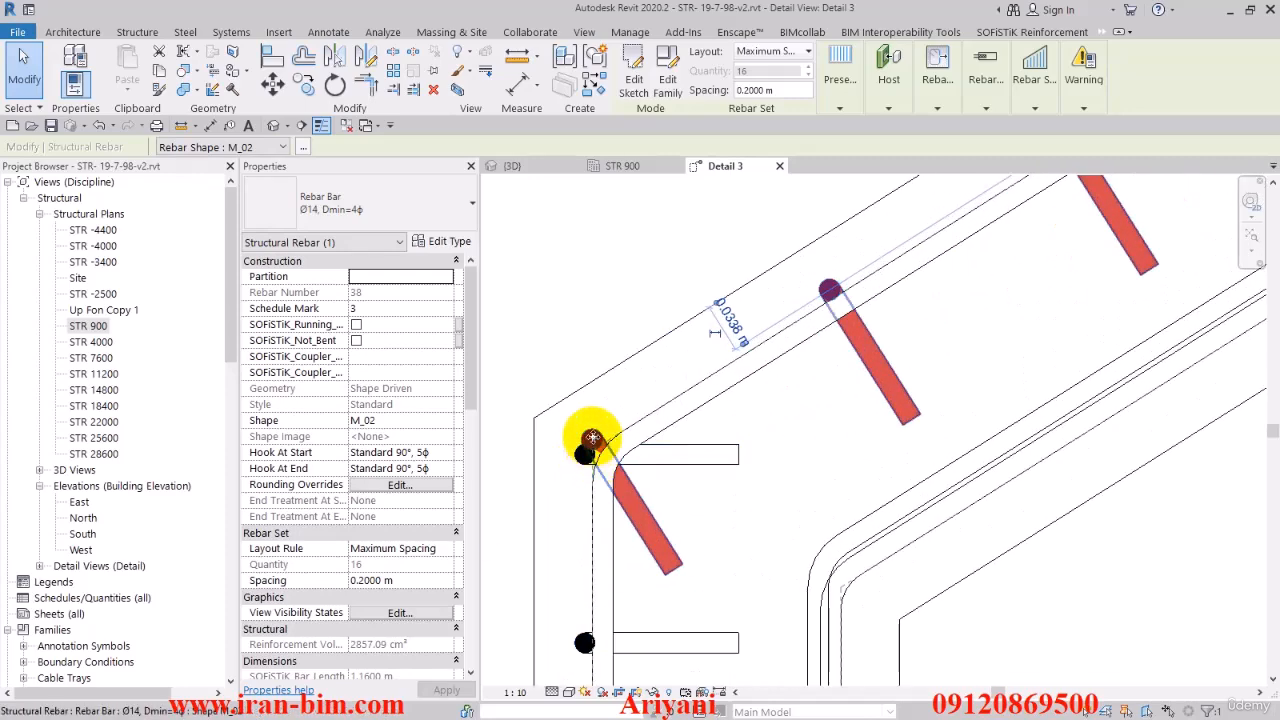
drag(592, 438, 714, 366)
scroll(566, 514, down, 4)
middle_drag(811, 394, 600, 576)
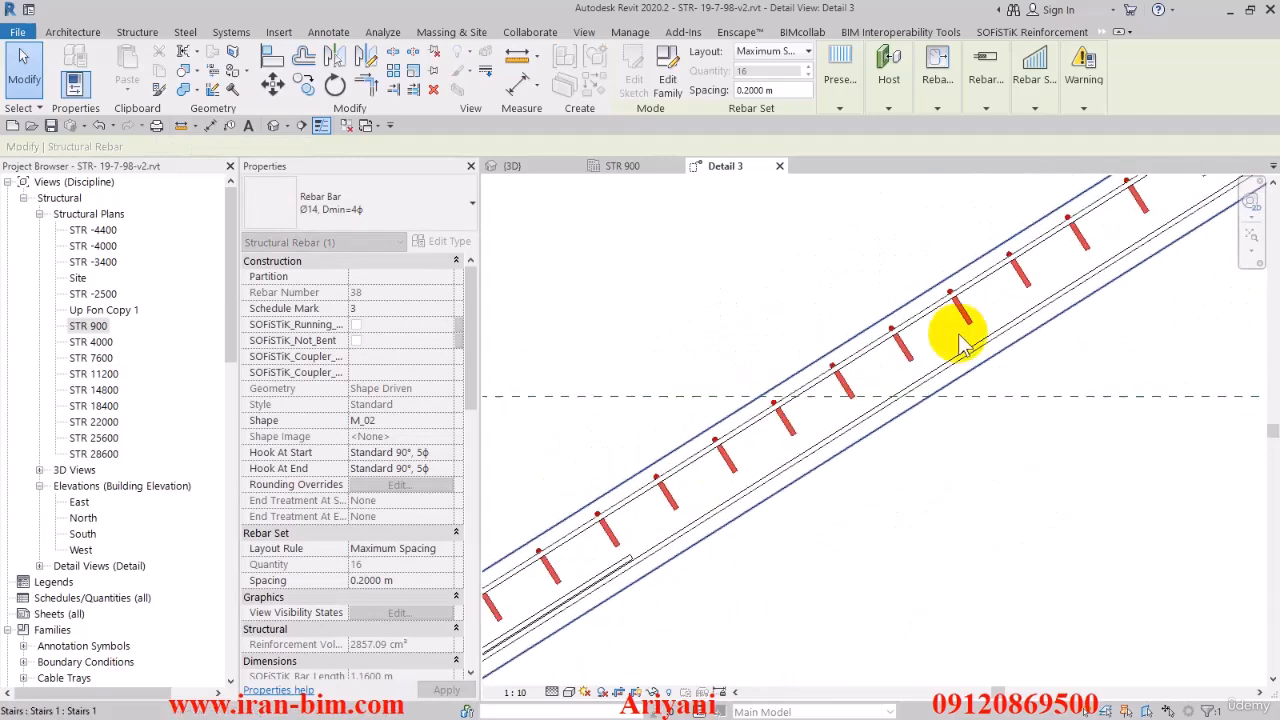
middle_drag(960, 345, 857, 337)
scroll(891, 371, up, 5)
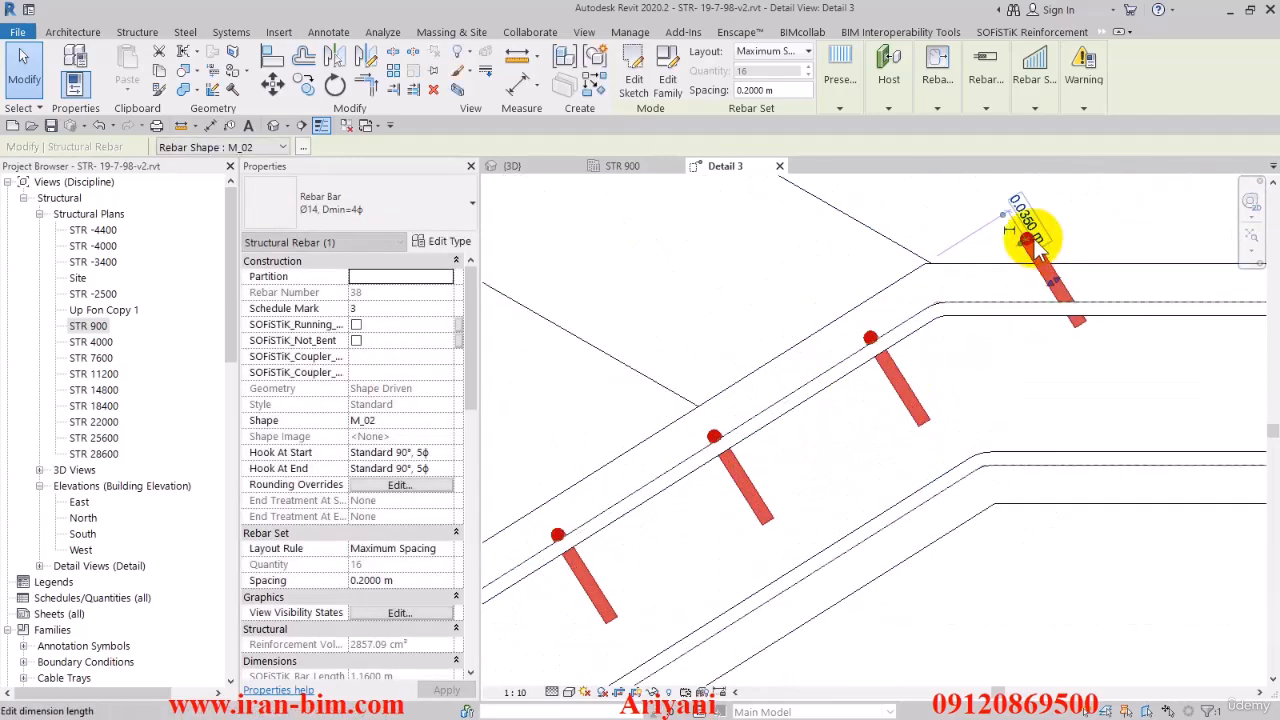
drag(1055, 290, 900, 386)
scroll(900, 400, down, 5)
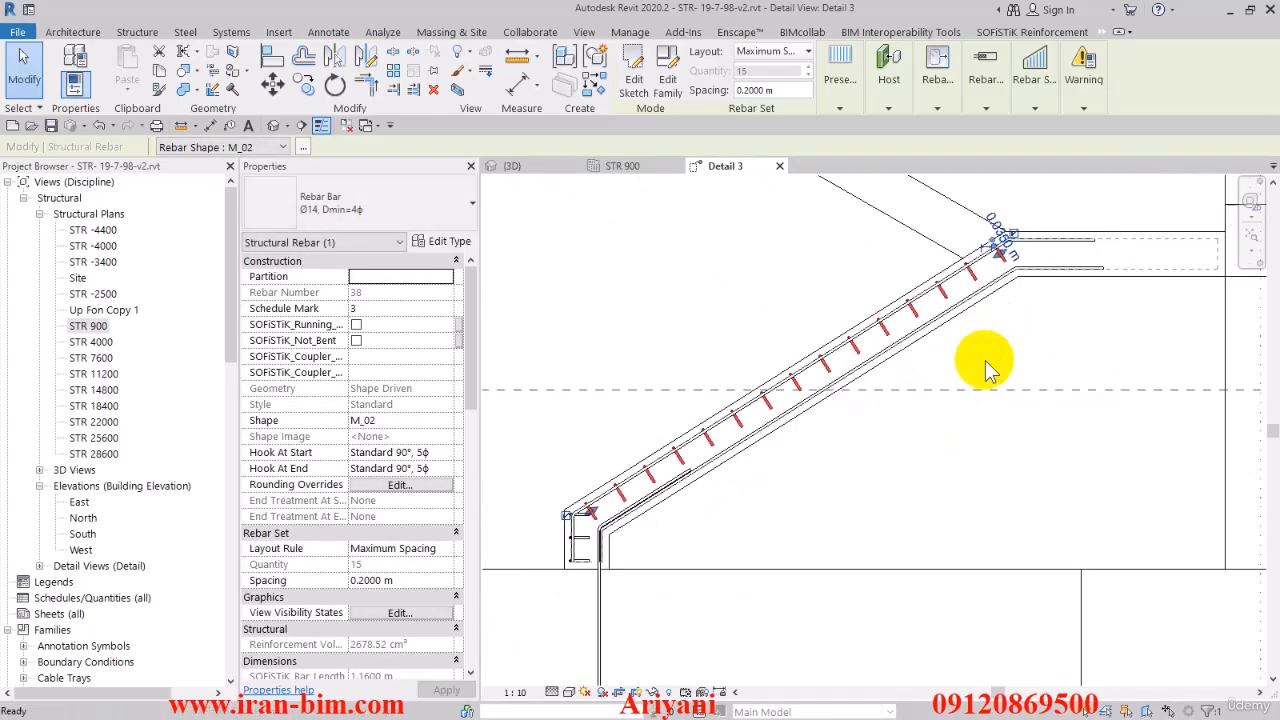
click(818, 510)
Show the rebar as solid in the active 3D view using the SOFiSTiK rebar visibility settings.
middle_drag(686, 486, 766, 457)
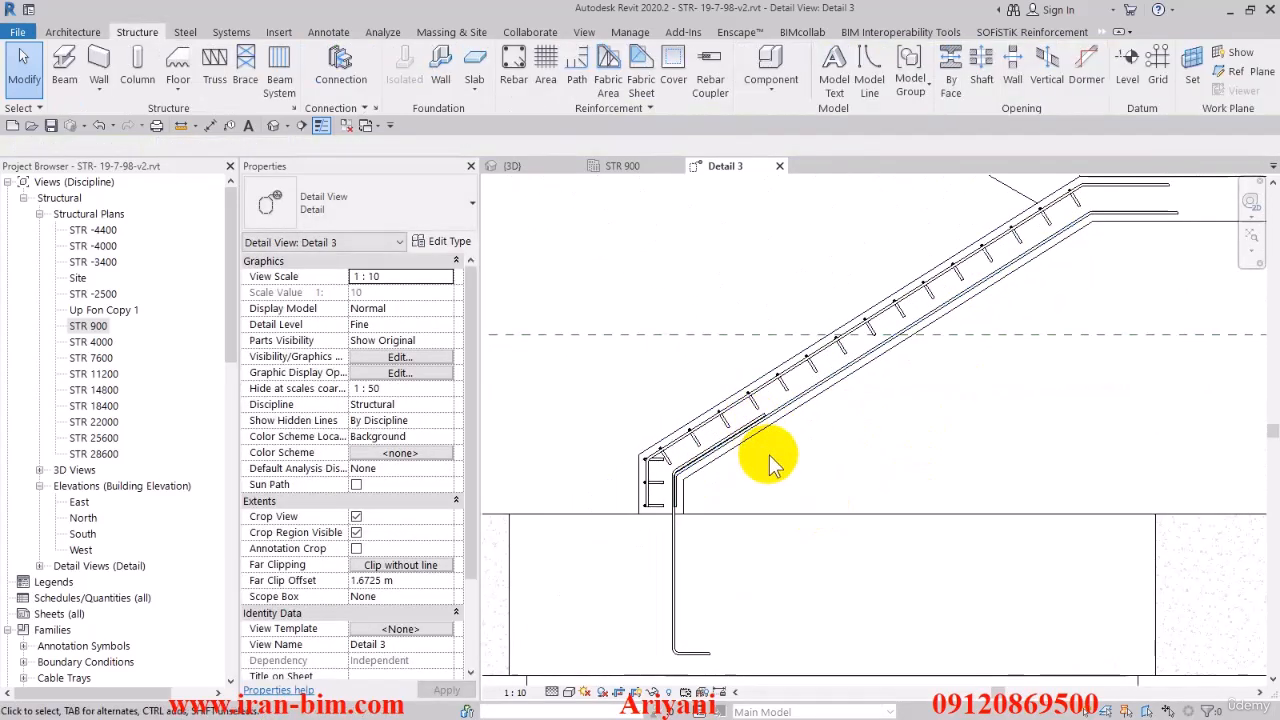
click(509, 170)
shift+middle_drag(636, 395, 666, 347)
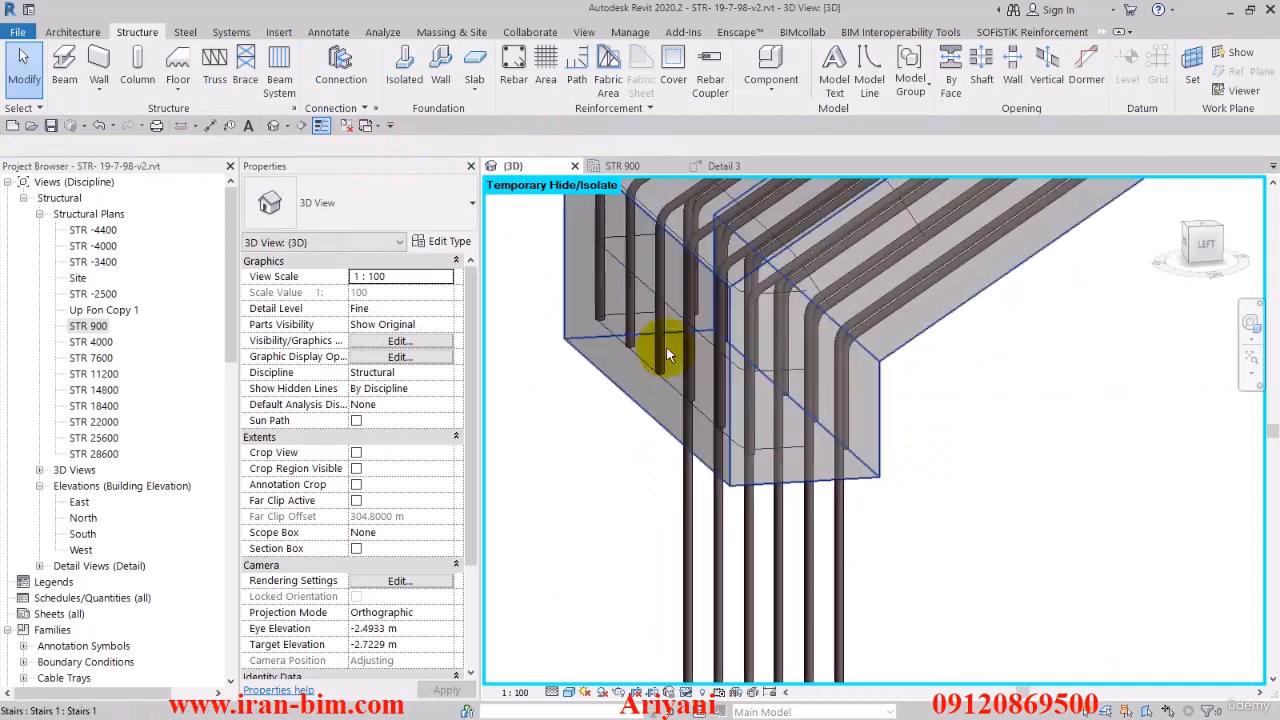
scroll(672, 390, down, 5)
middle_drag(680, 408, 646, 498)
scroll(895, 32, down, 2)
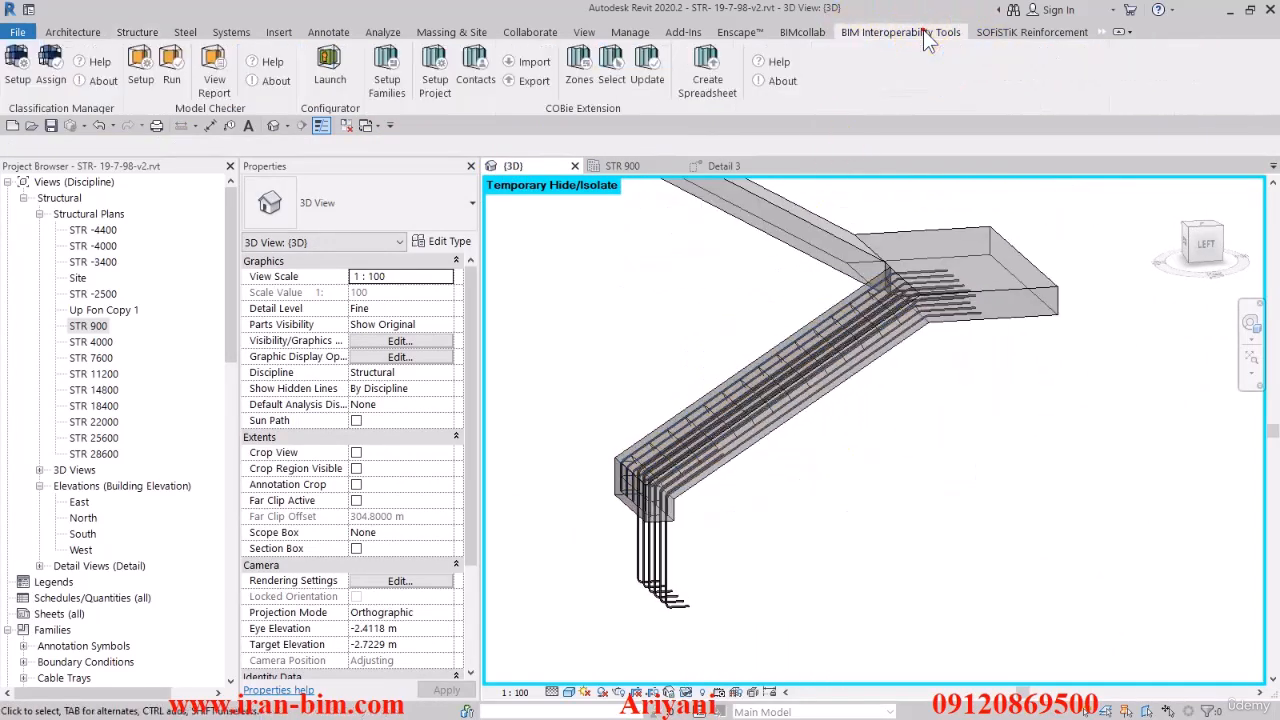
click(770, 90)
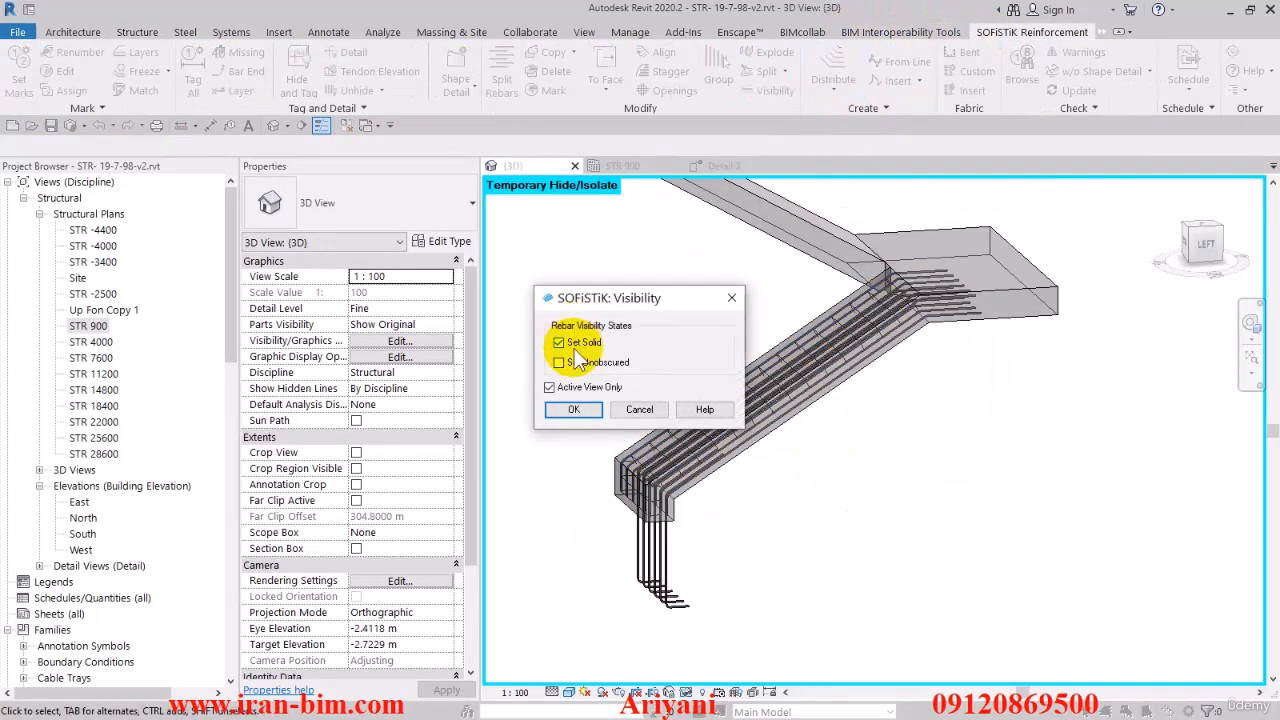
click(573, 410)
shift+middle_drag(777, 475, 932, 476)
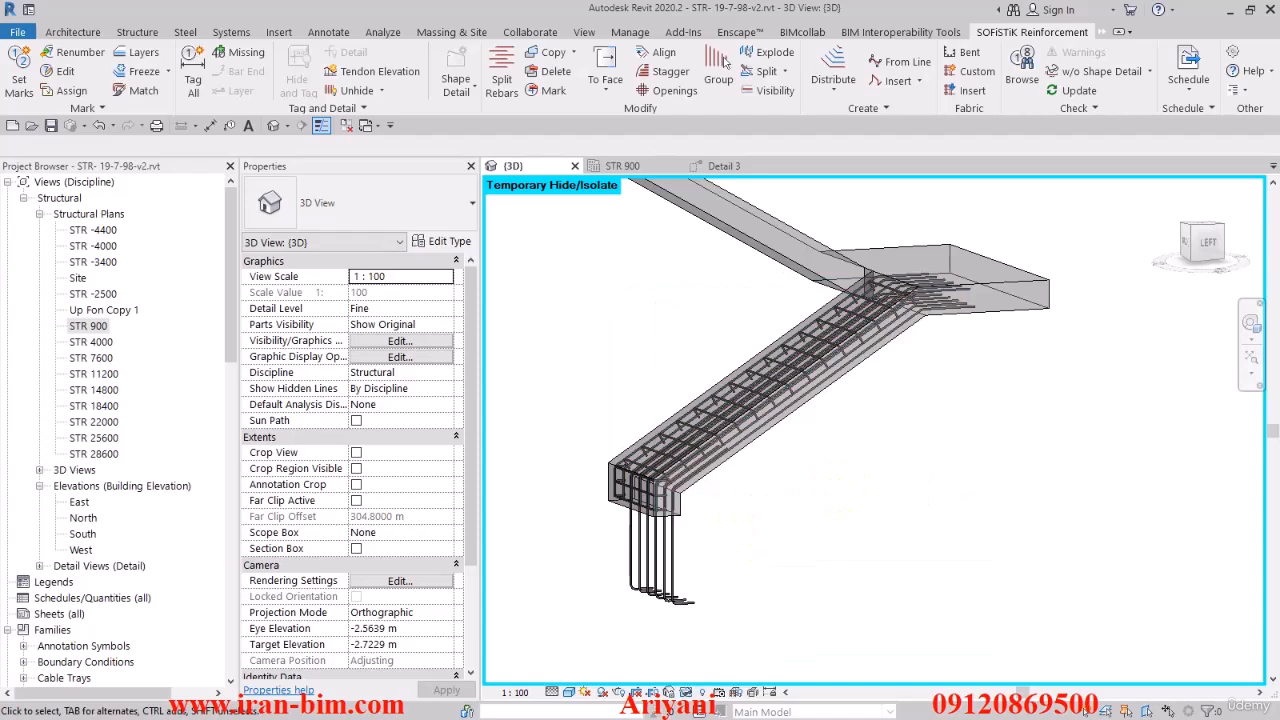
Switch to the 98.02.02 drawing in AutoCAD and examine the stair sheet's section A reinforcement.
mouse_move(1279, 122)
mouse_down()
mouse_move(406, 10)
mouse_move(420, 0)
mouse_up()
scroll(471, 273, down, 8)
middle_drag(499, 282, 533, 492)
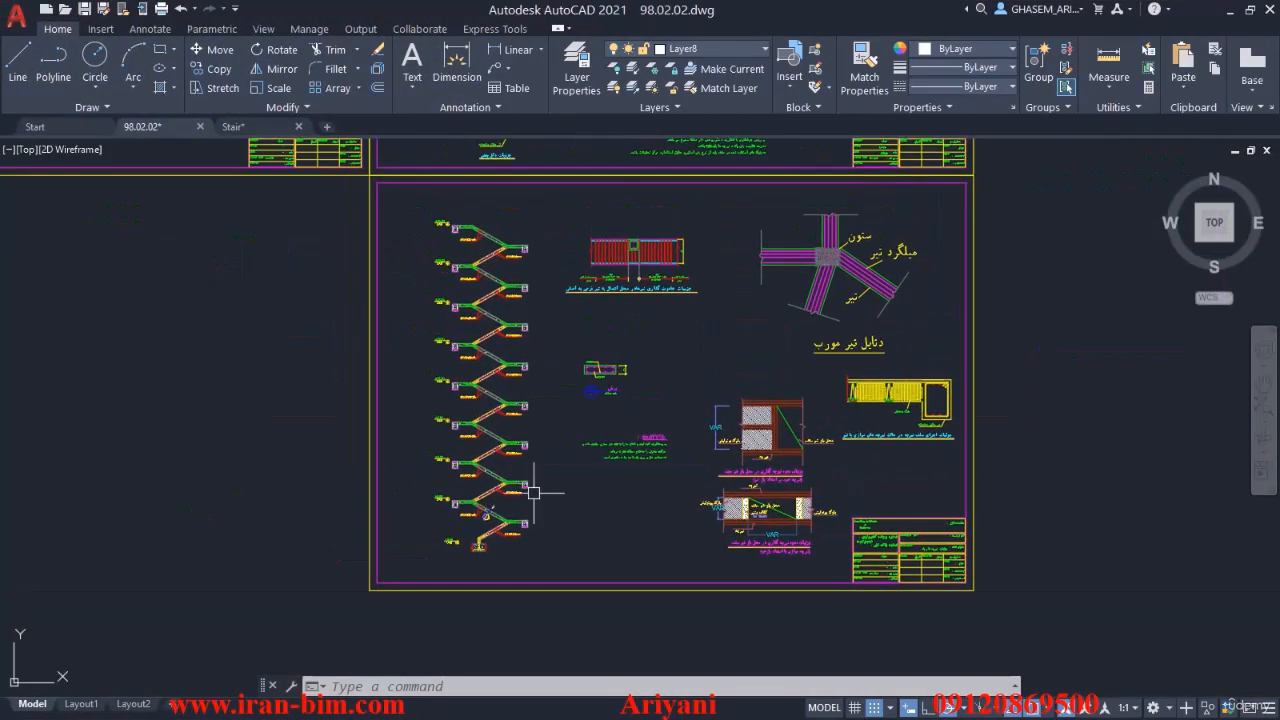
middle_drag(646, 399, 643, 432)
scroll(605, 401, up, 8)
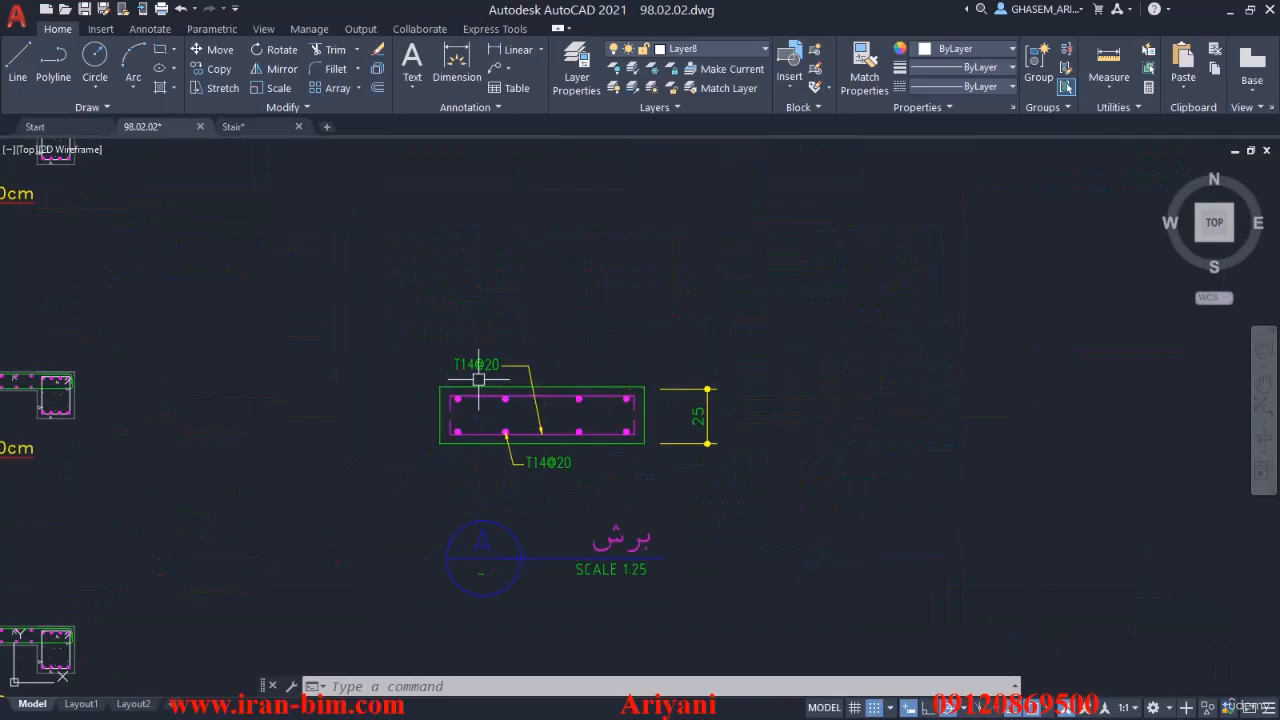
Find the foundation sheet in the drawing and examine the two-level foundation detail's bar sizes, spacings and levels.
scroll(508, 453, down, 10)
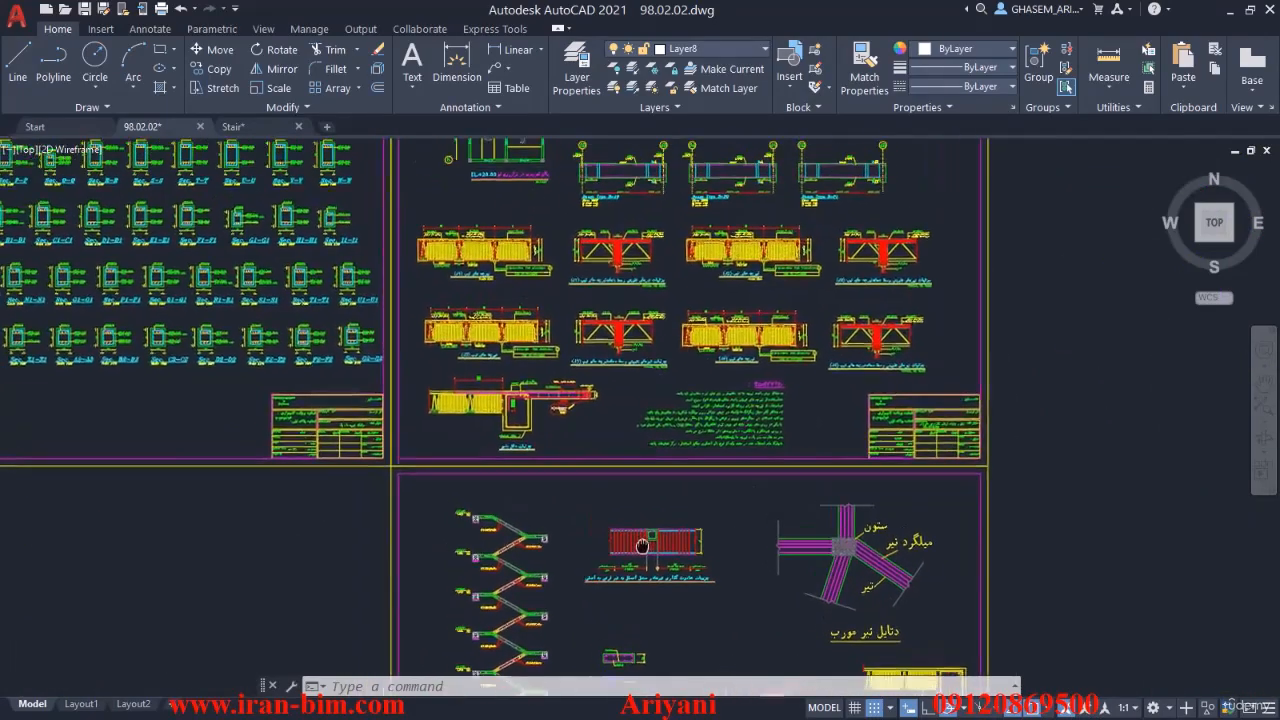
middle_drag(600, 399, 650, 427)
scroll(650, 427, down, 10)
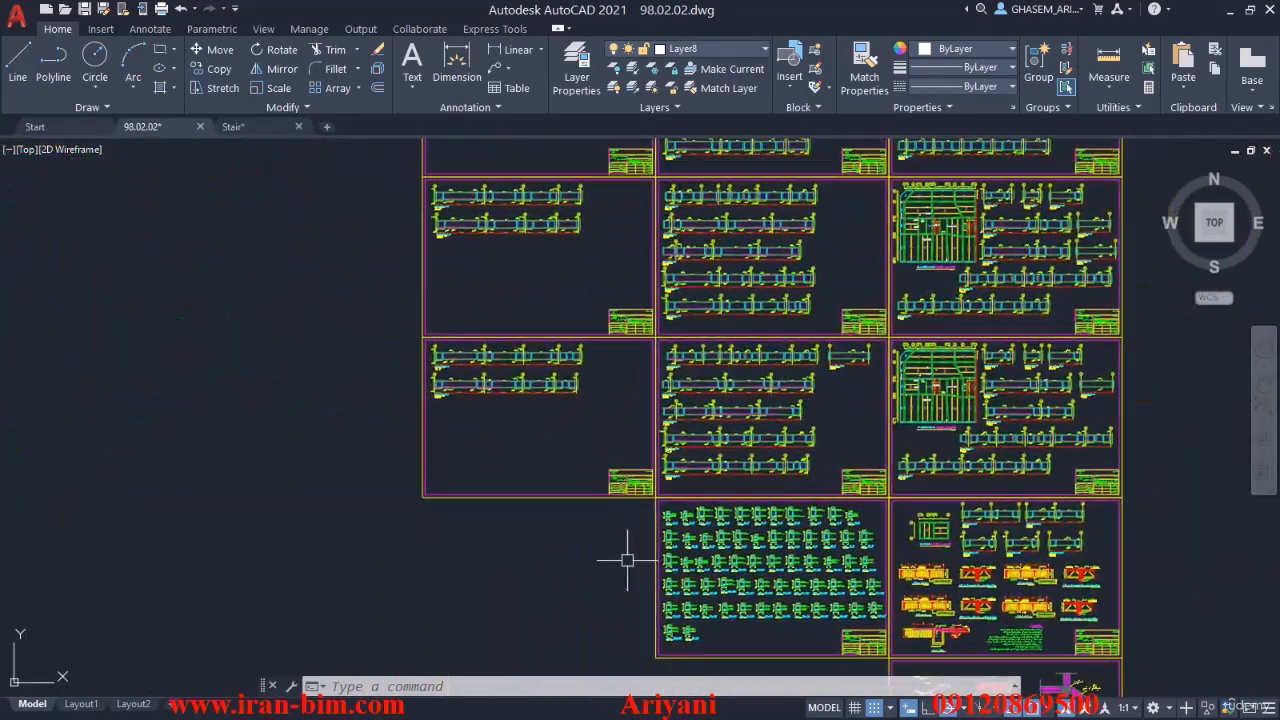
mouse_move(623, 557)
middle_down()
mouse_move(702, 388)
mouse_move(631, 533)
middle_up()
middle_drag(301, 369, 378, 462)
scroll(534, 294, up, 3)
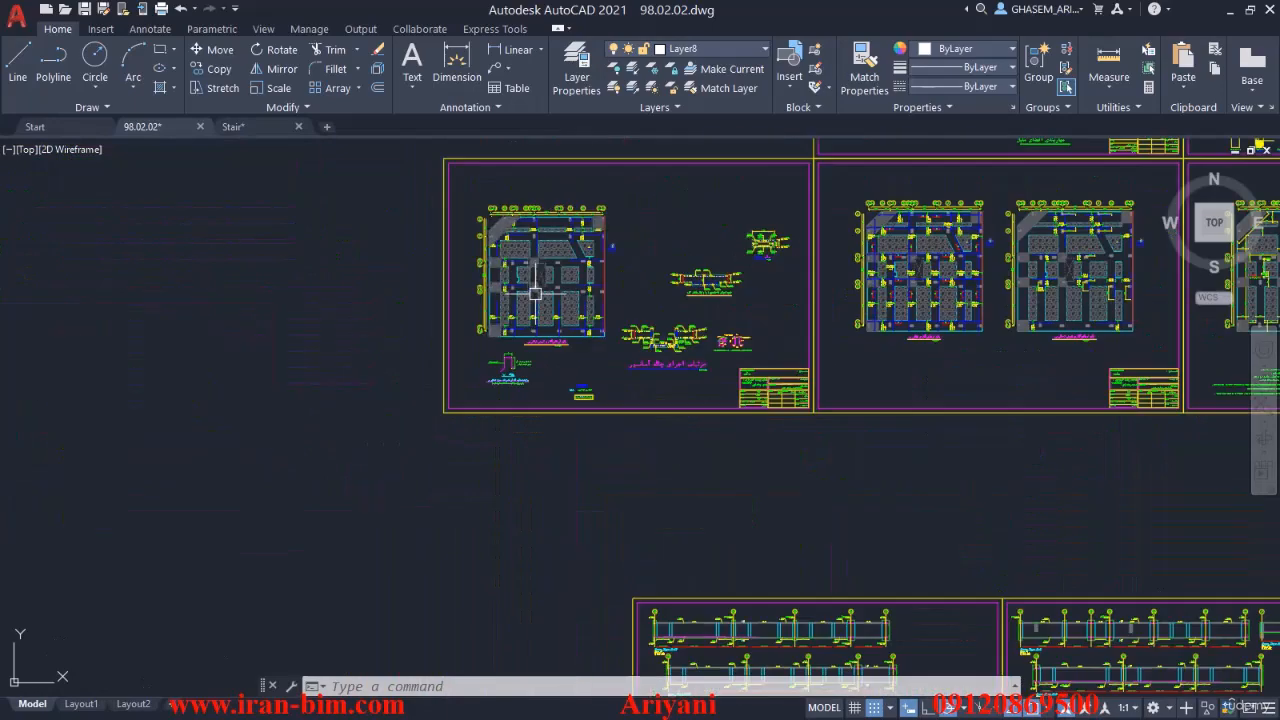
scroll(668, 280, up, 2)
scroll(668, 280, up, 4)
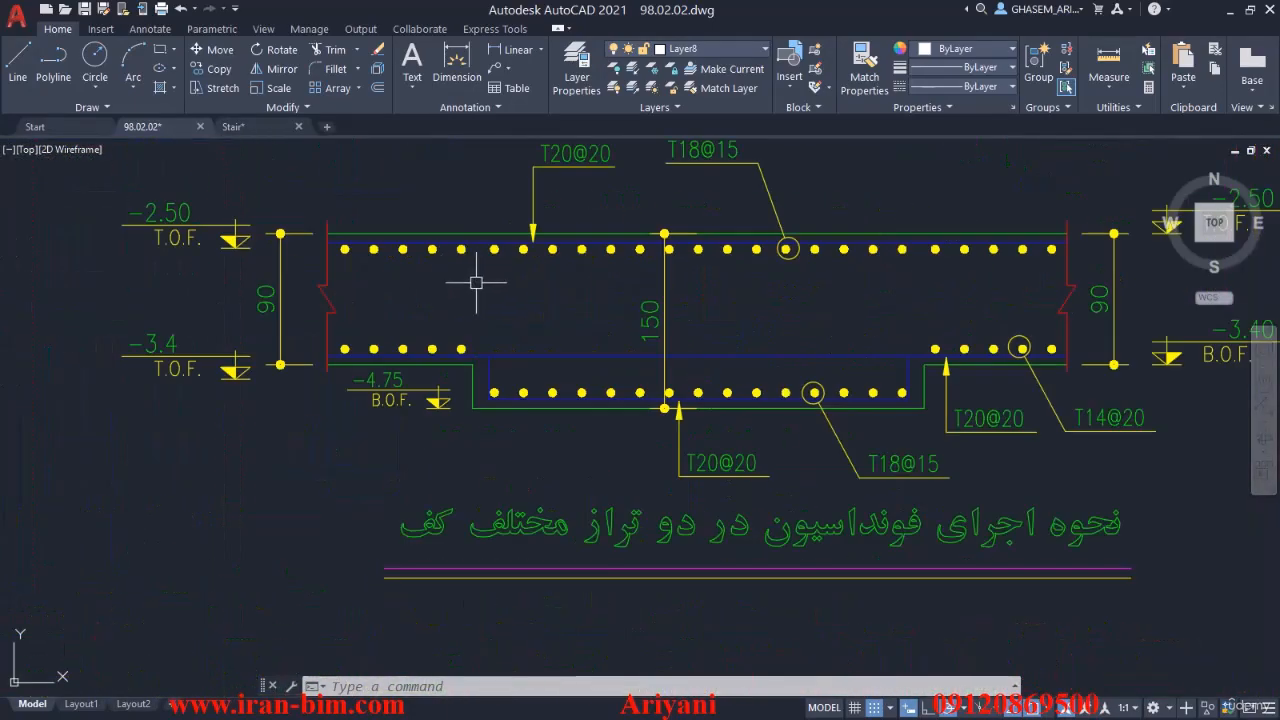
middle_drag(476, 283, 438, 297)
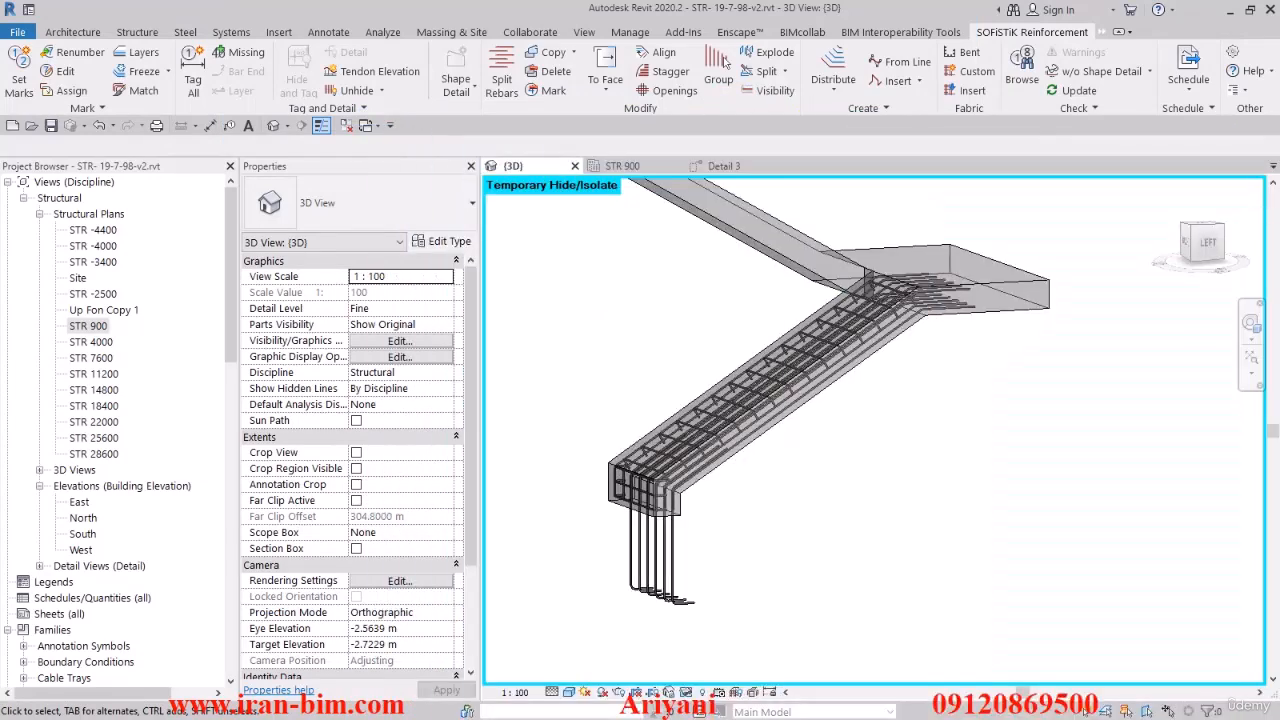
Return to the Revit 3D view and examine the reinforced lower flight together with the flights and landings above.
middle_drag(703, 325, 824, 433)
scroll(815, 420, down, 2)
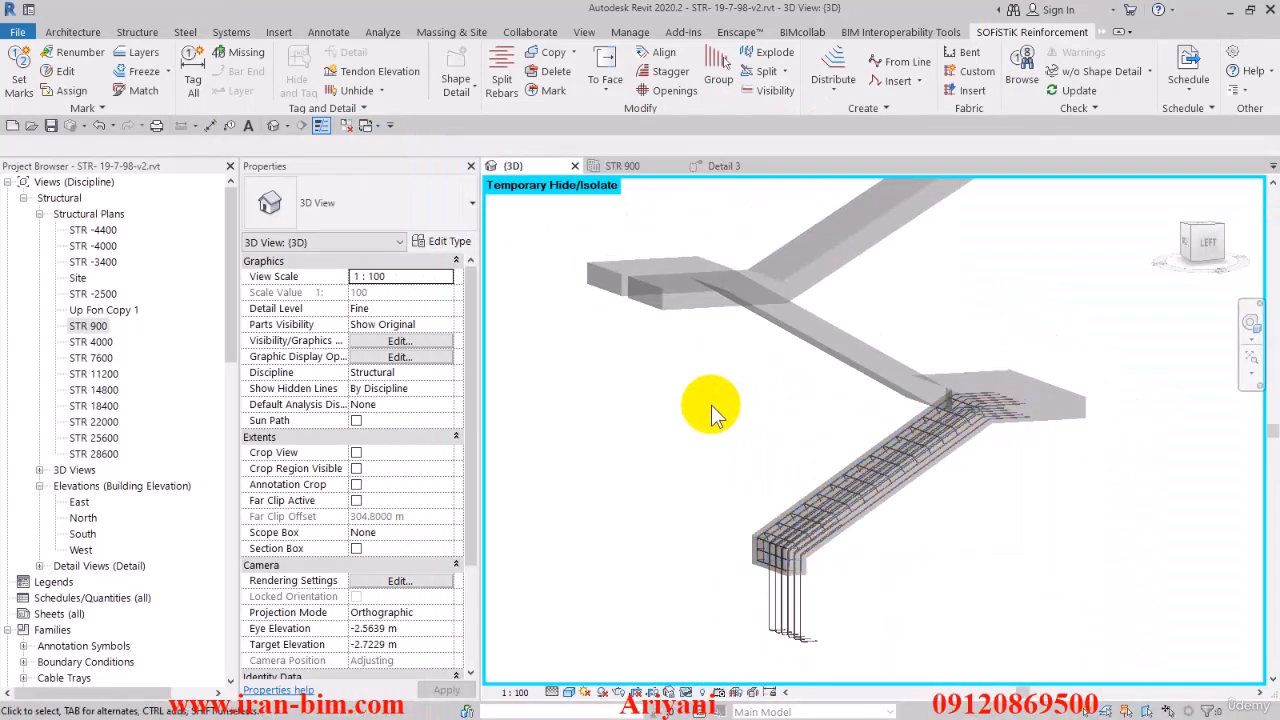
shift+middle_drag(711, 405, 894, 206)
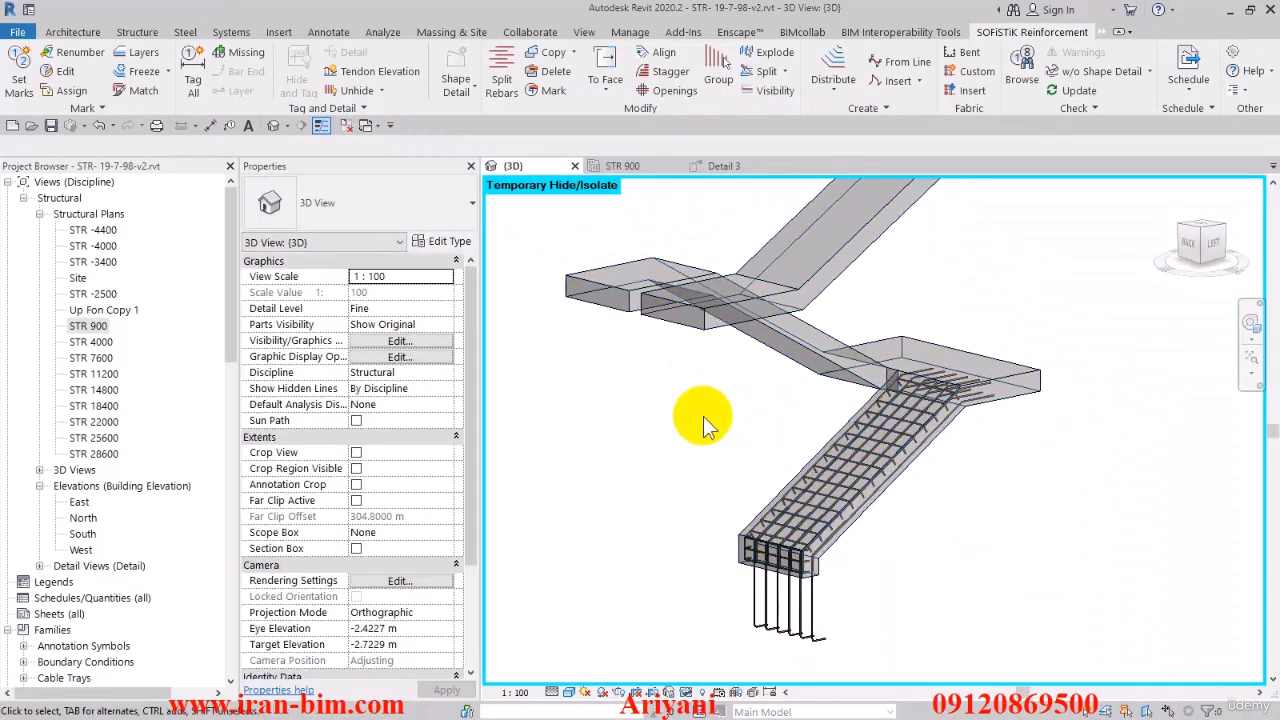